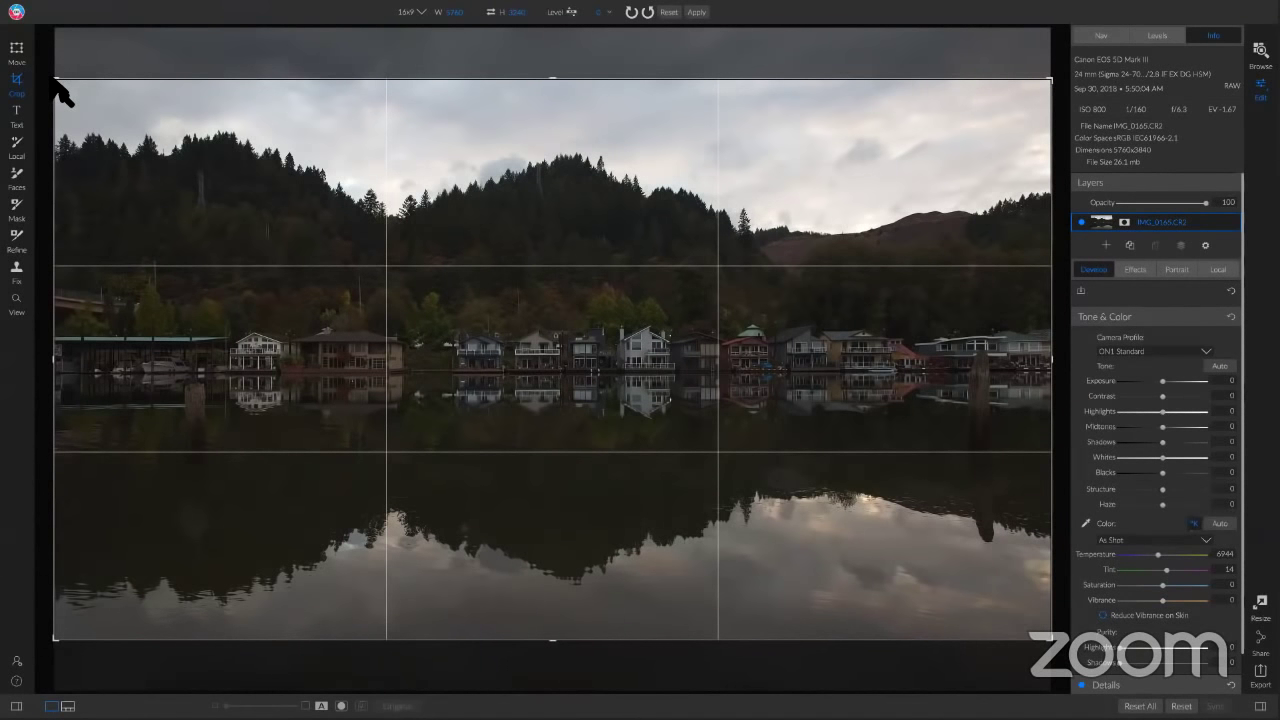
Step: Tighten the 16x9 crop, shift the photo down inside it to include more sky, and level it along the far waterline
drag(56, 80, 106, 107)
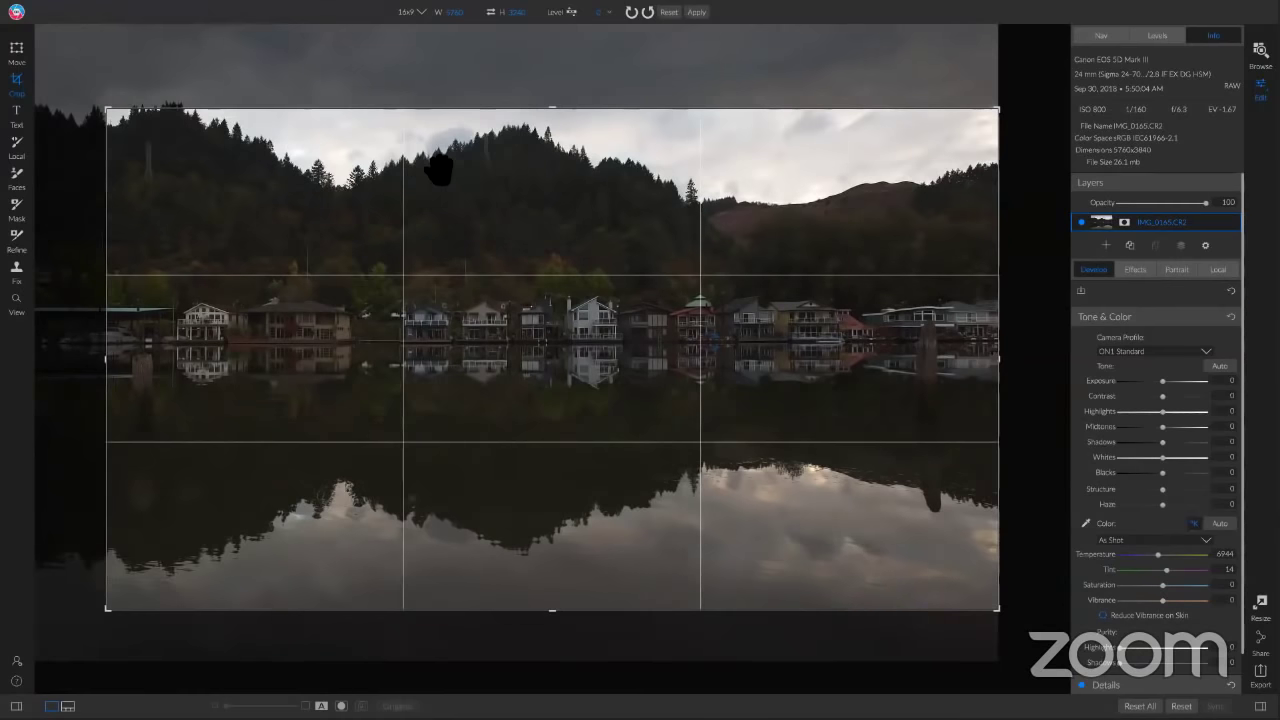
drag(438, 170, 440, 245)
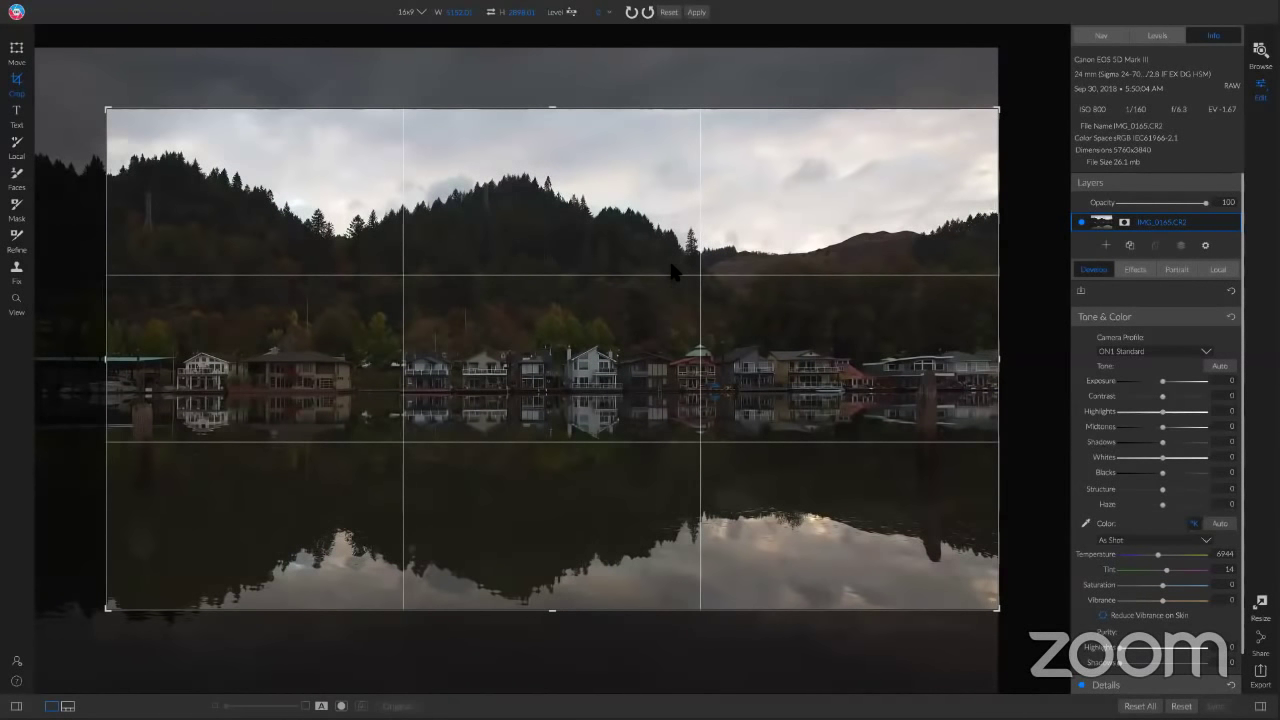
click(571, 13)
mouse_move(150, 392)
mouse_down()
mouse_move(995, 420)
mouse_move(1058, 386)
mouse_move(1062, 396)
mouse_up()
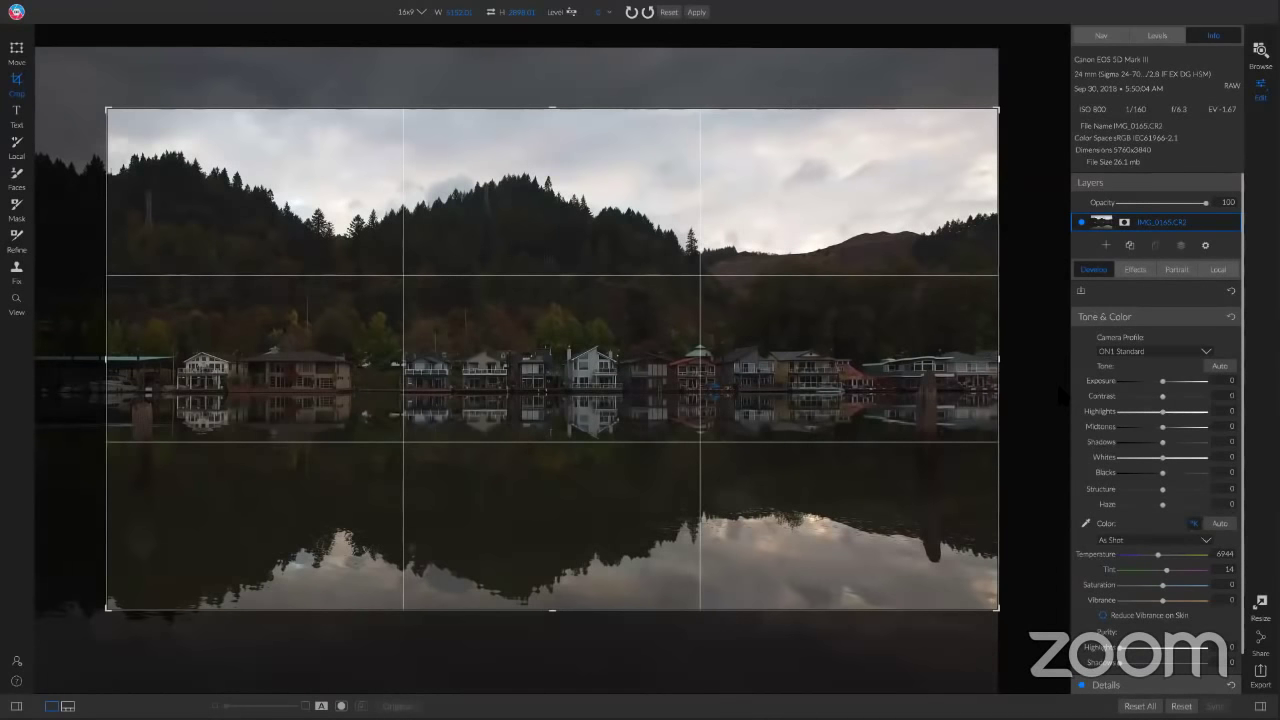
key(z)
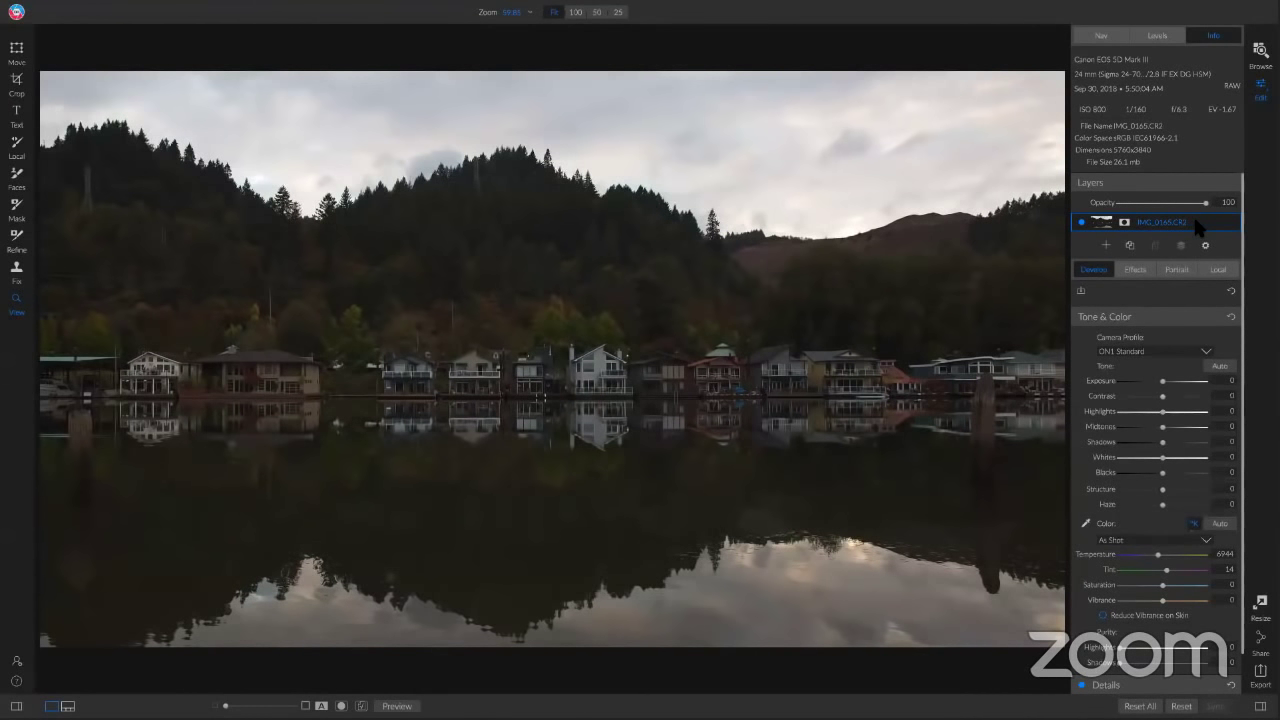
Step: Set the camera profile to ON1 Landscape and compare the photo with its original version
click(1161, 347)
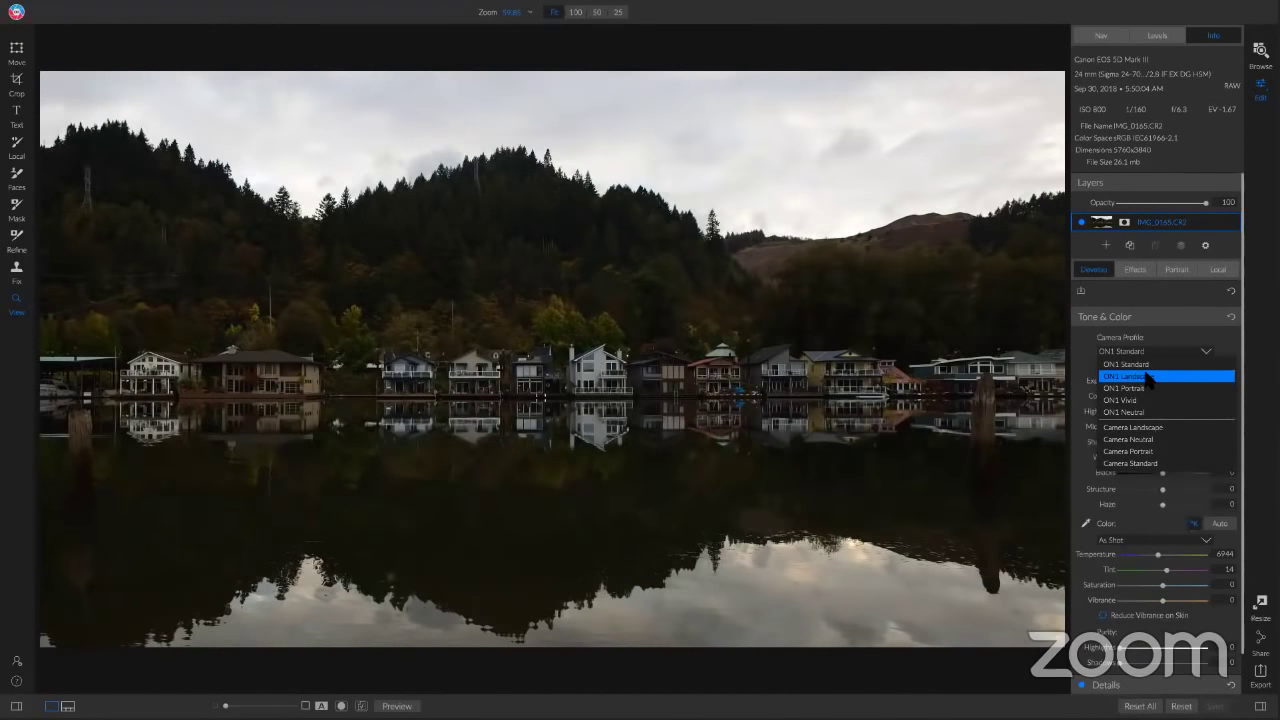
click(1148, 377)
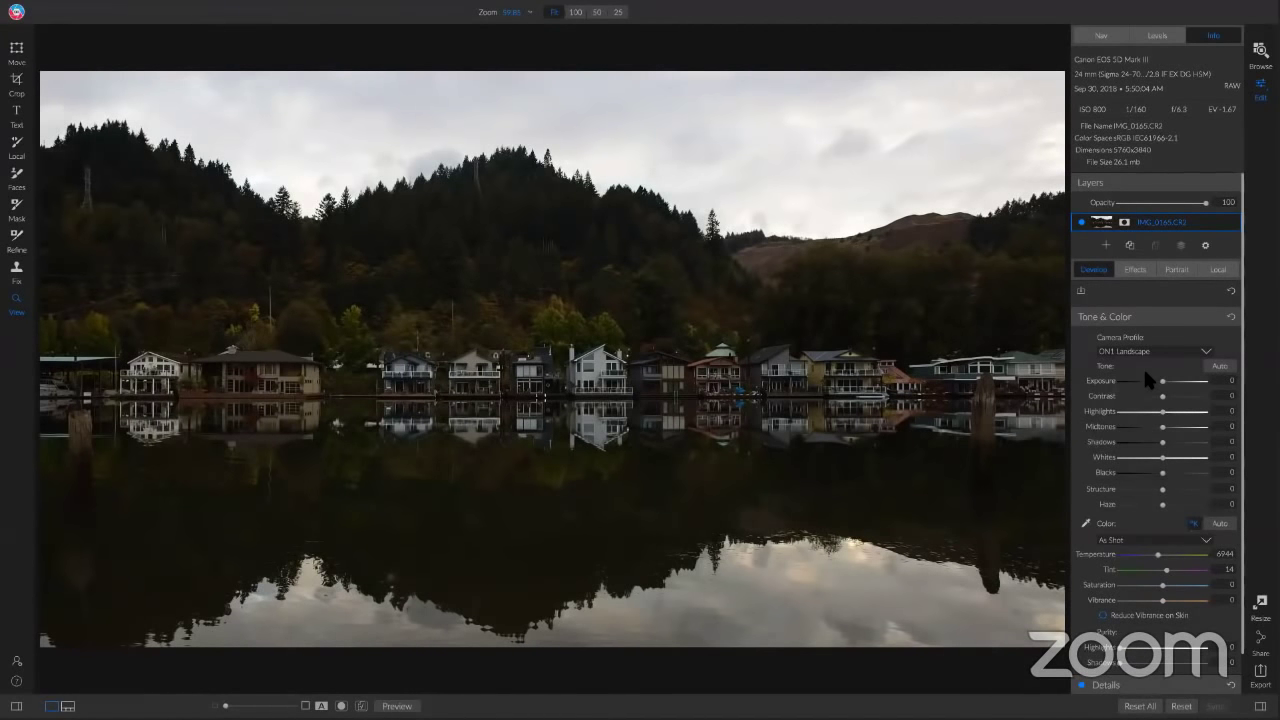
key(backslash)
key(backslash)
Step: Brighten the dark hillside and water by setting Midtones to 18 and Shadows to 26
drag(1163, 432, 1175, 434)
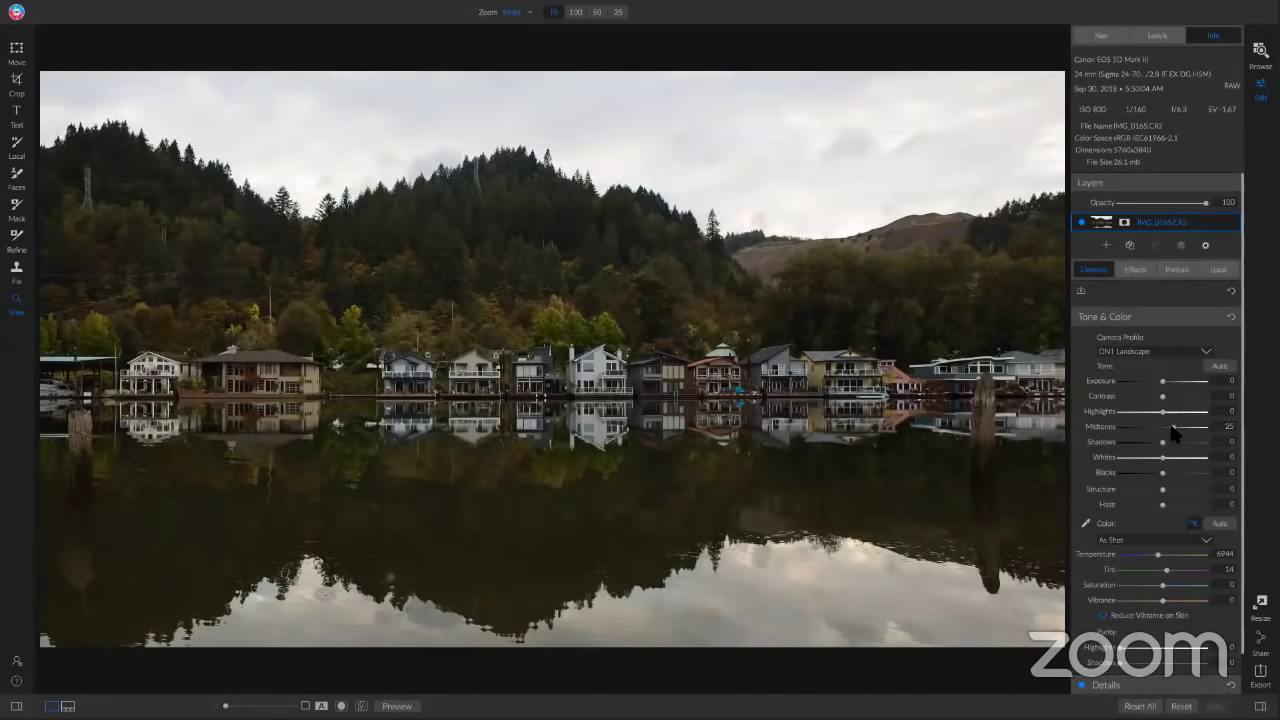
drag(1174, 432, 1176, 432)
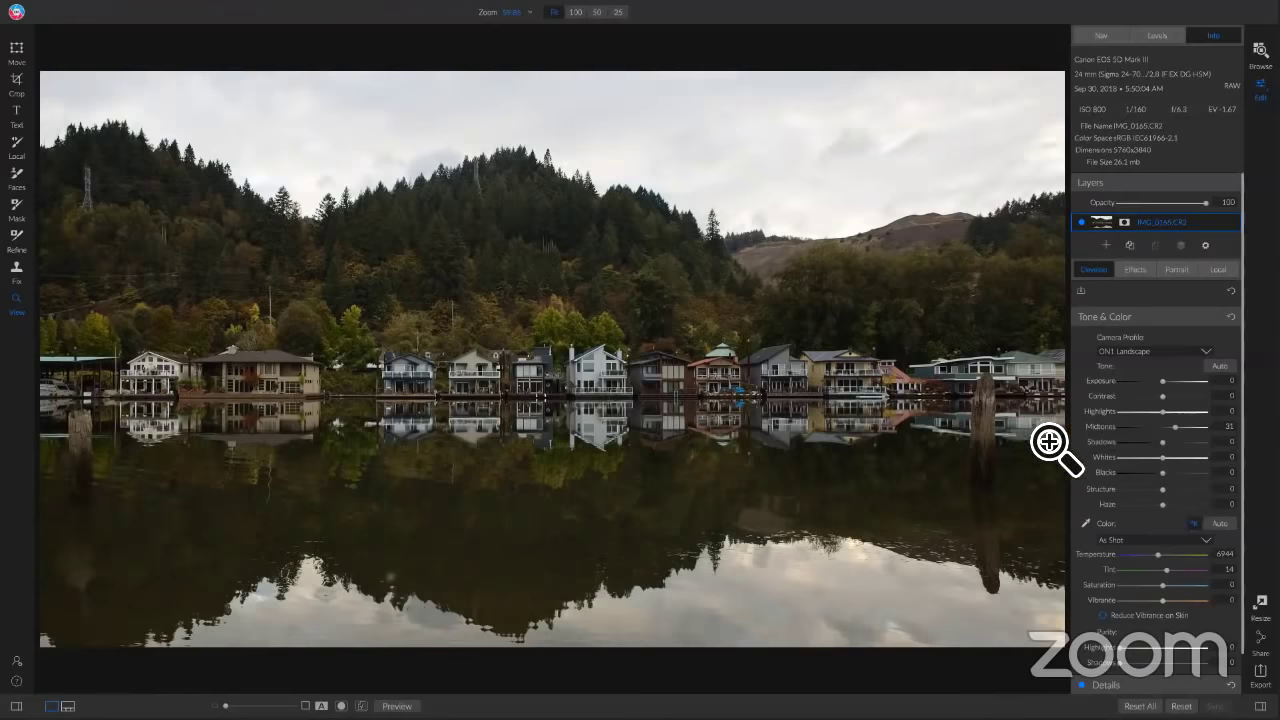
mouse_move(1181, 429)
mouse_down()
mouse_move(1160, 428)
mouse_move(1176, 438)
mouse_up()
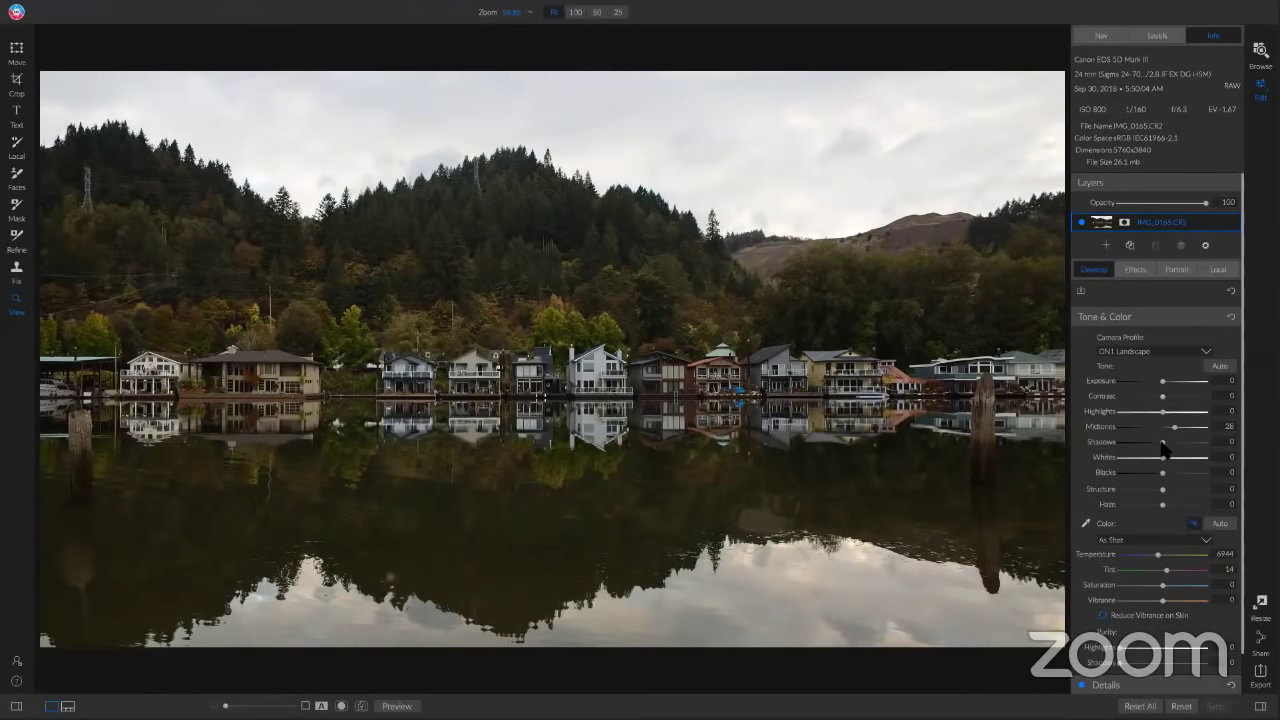
drag(1163, 449, 1168, 451)
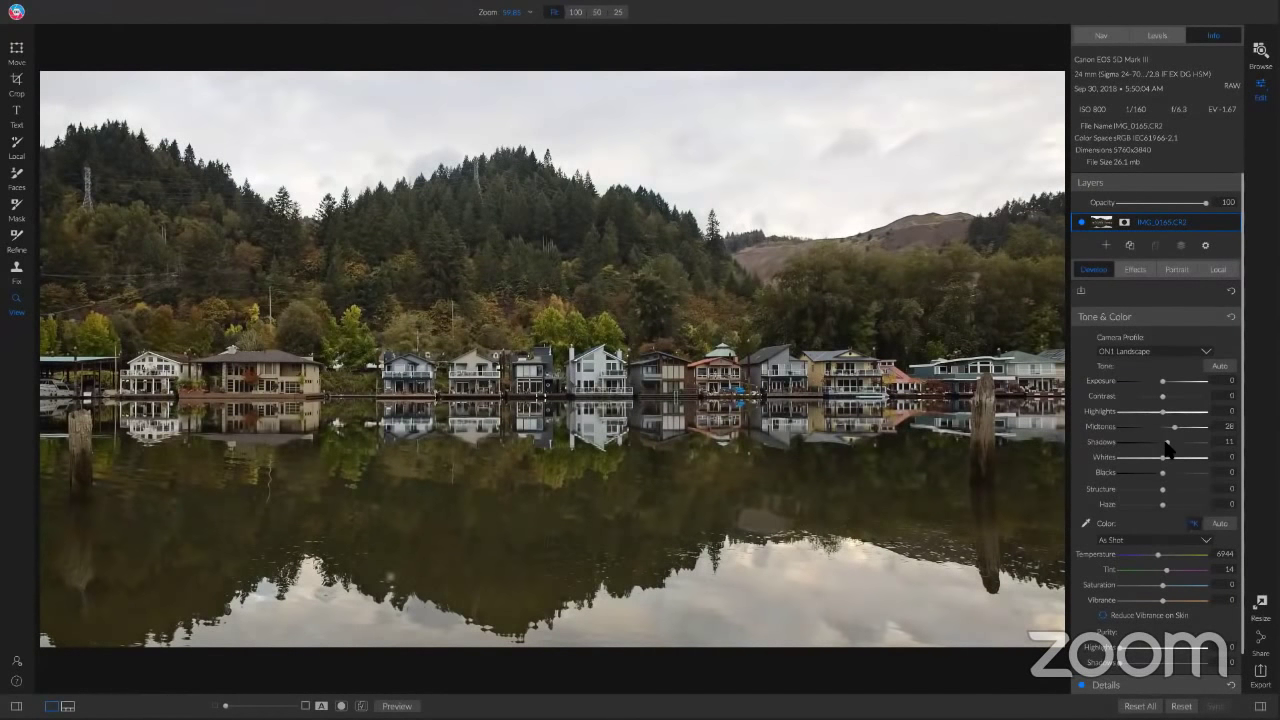
drag(1168, 450, 1169, 450)
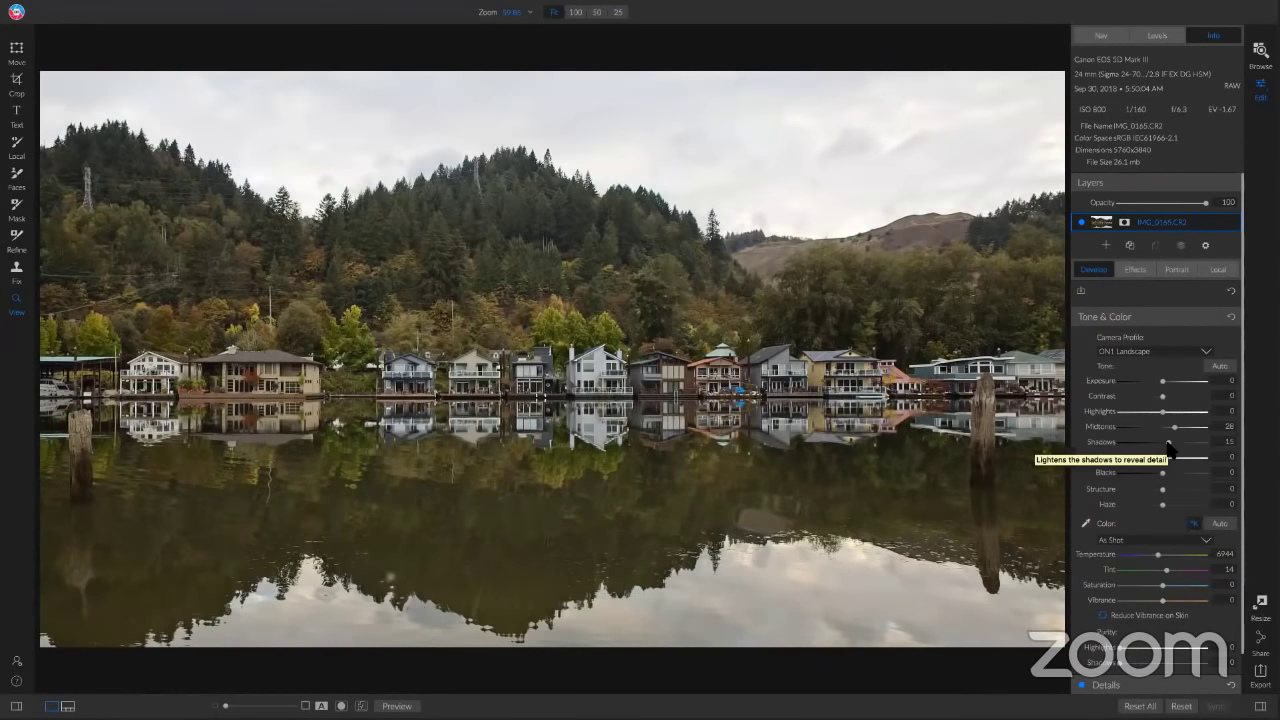
drag(1169, 449, 1174, 452)
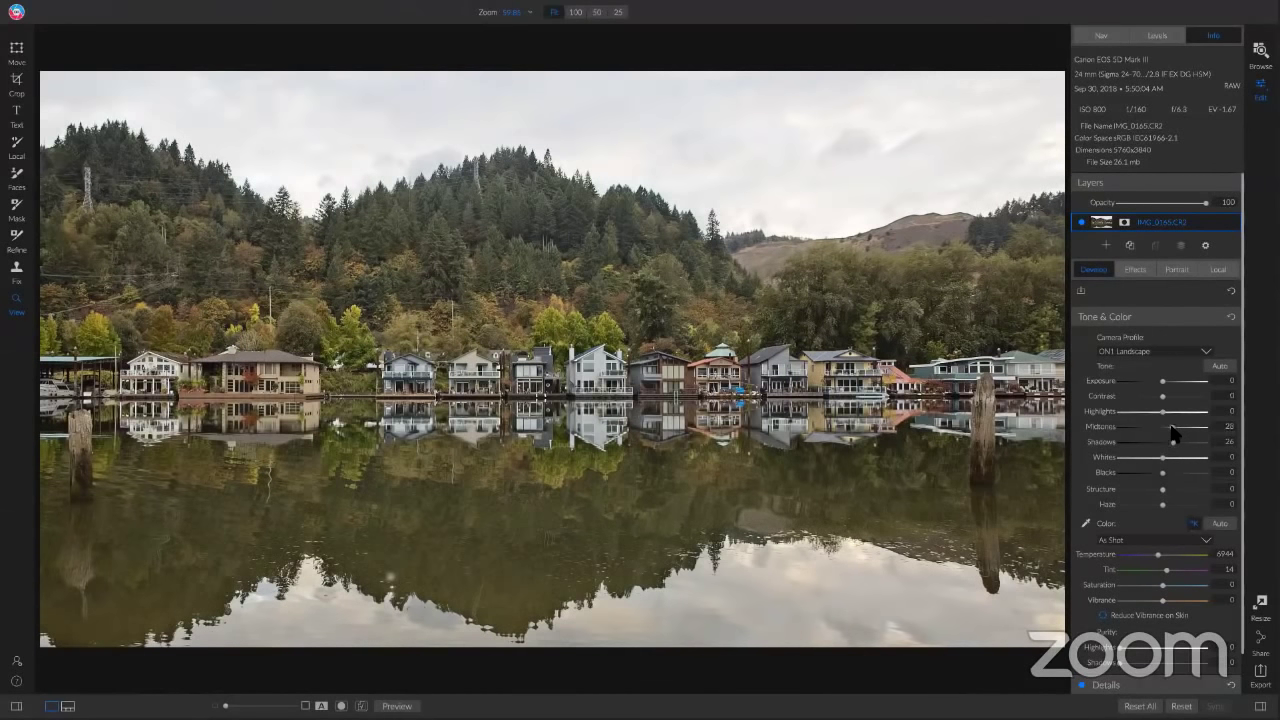
drag(1174, 432, 1173, 432)
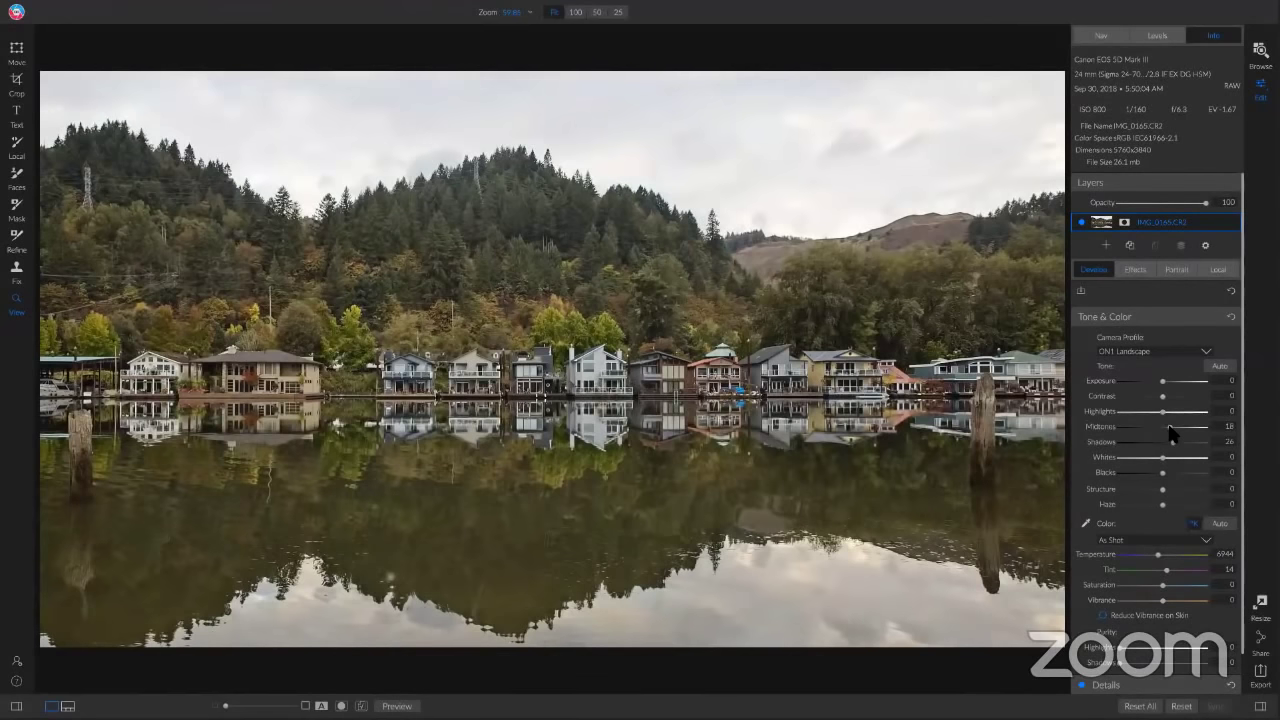
Step: Sample the white balance from the clouds, set Temperature to 6750, and compare the photo with and without the edits
click(1087, 524)
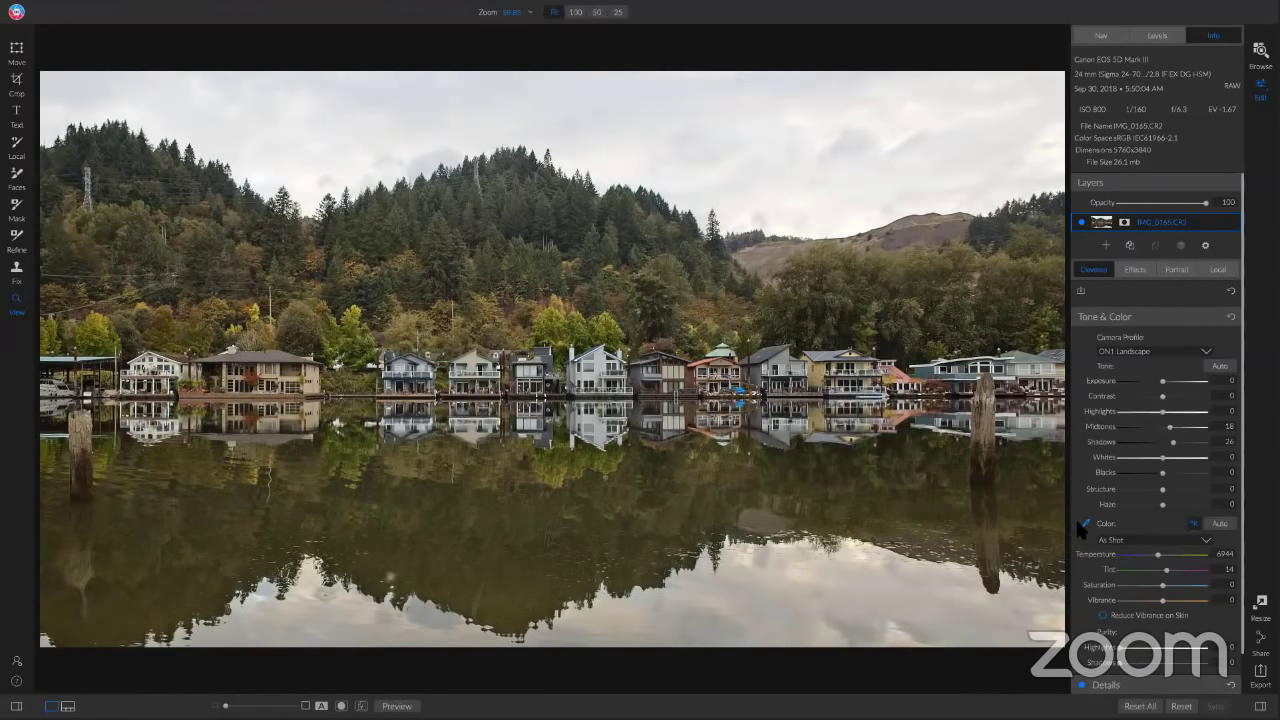
click(897, 144)
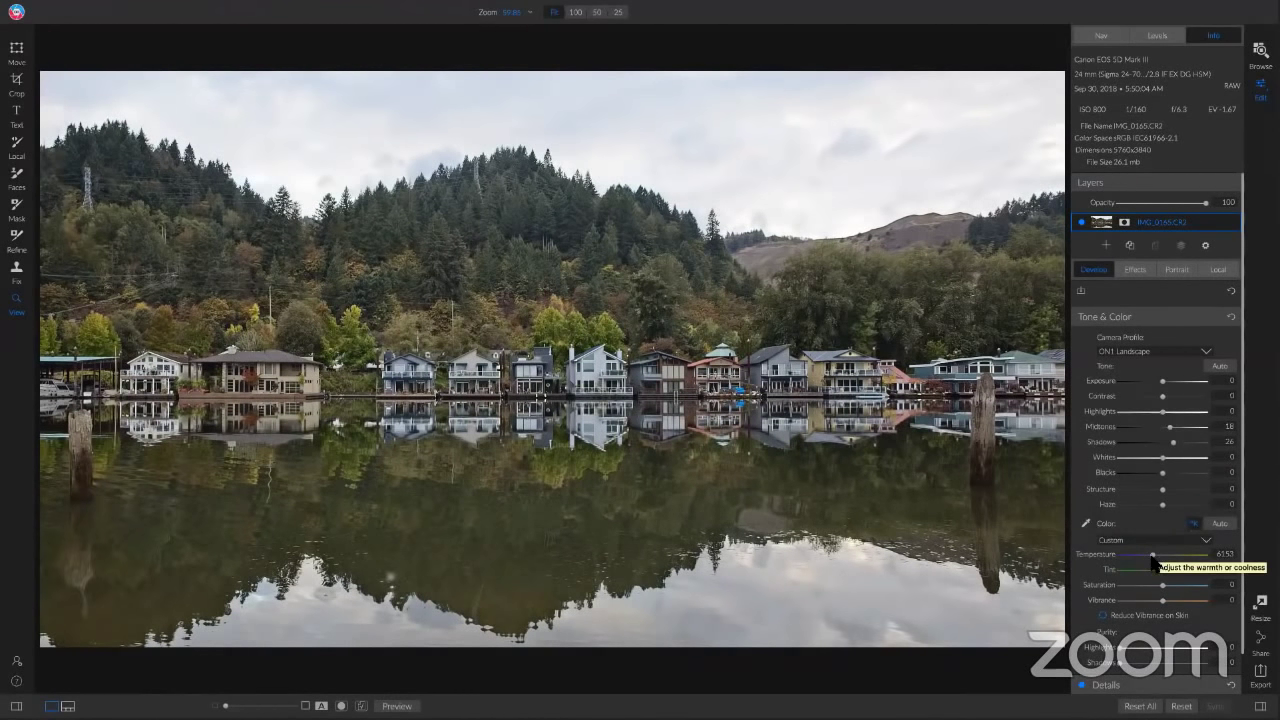
drag(1152, 560, 1157, 561)
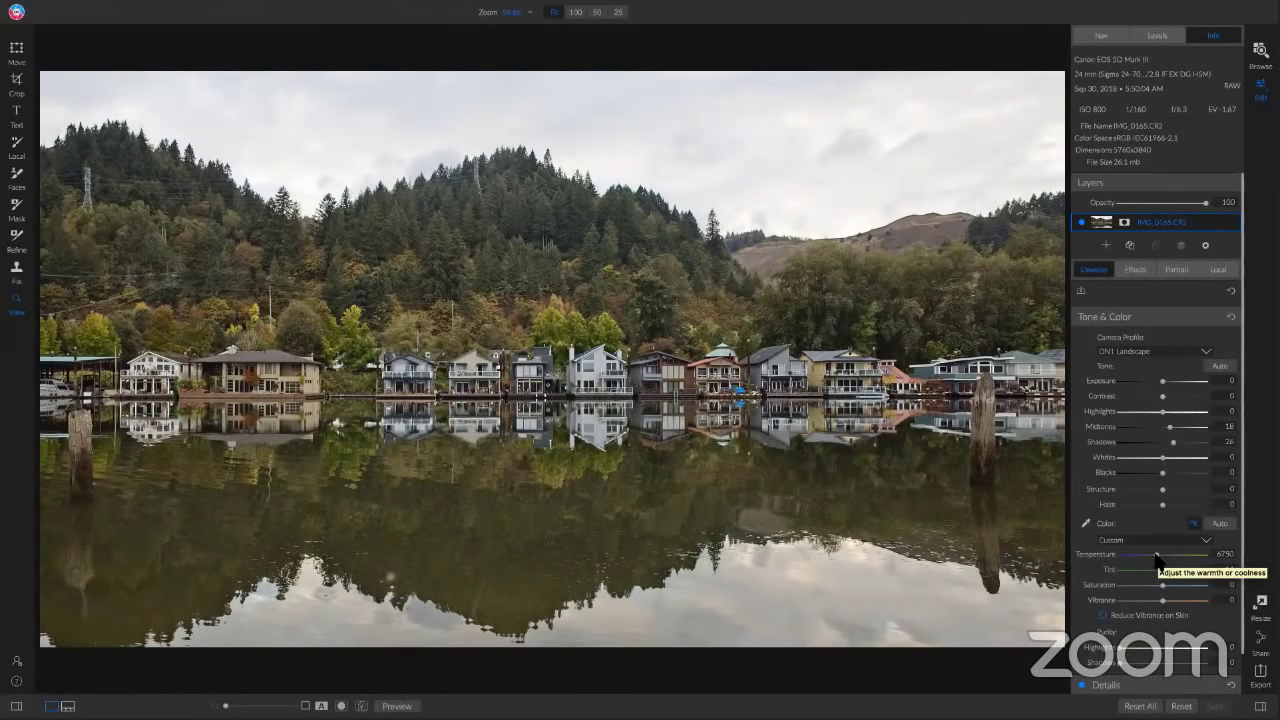
key(ctrl+p)
key(ctrl+p)
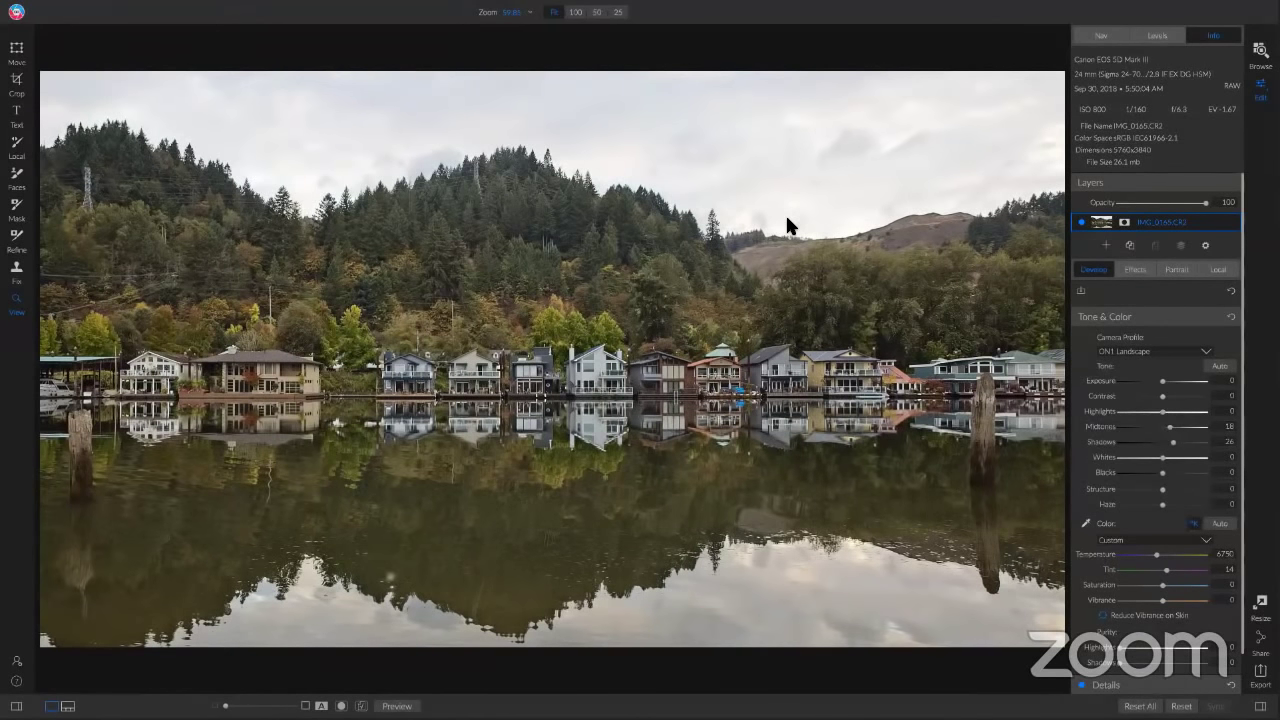
Step: Add a Dynamic Contrast filter to the photo in Effects
click(1135, 272)
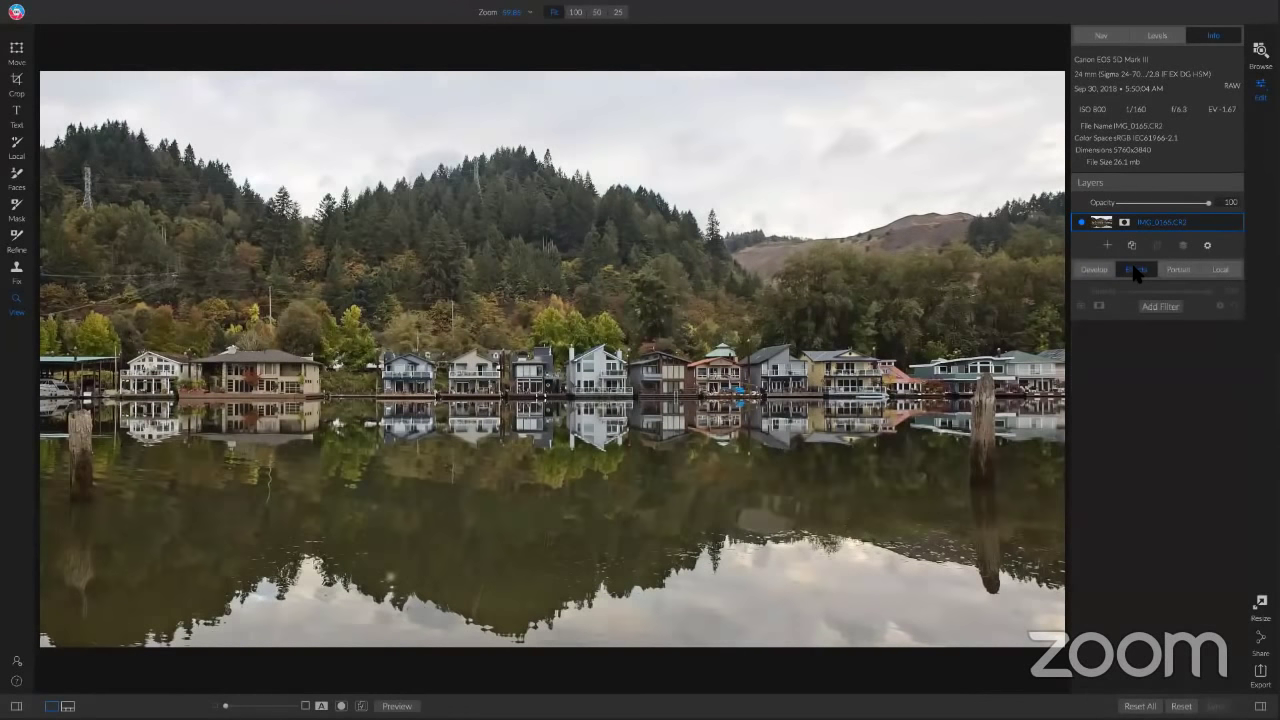
click(1157, 308)
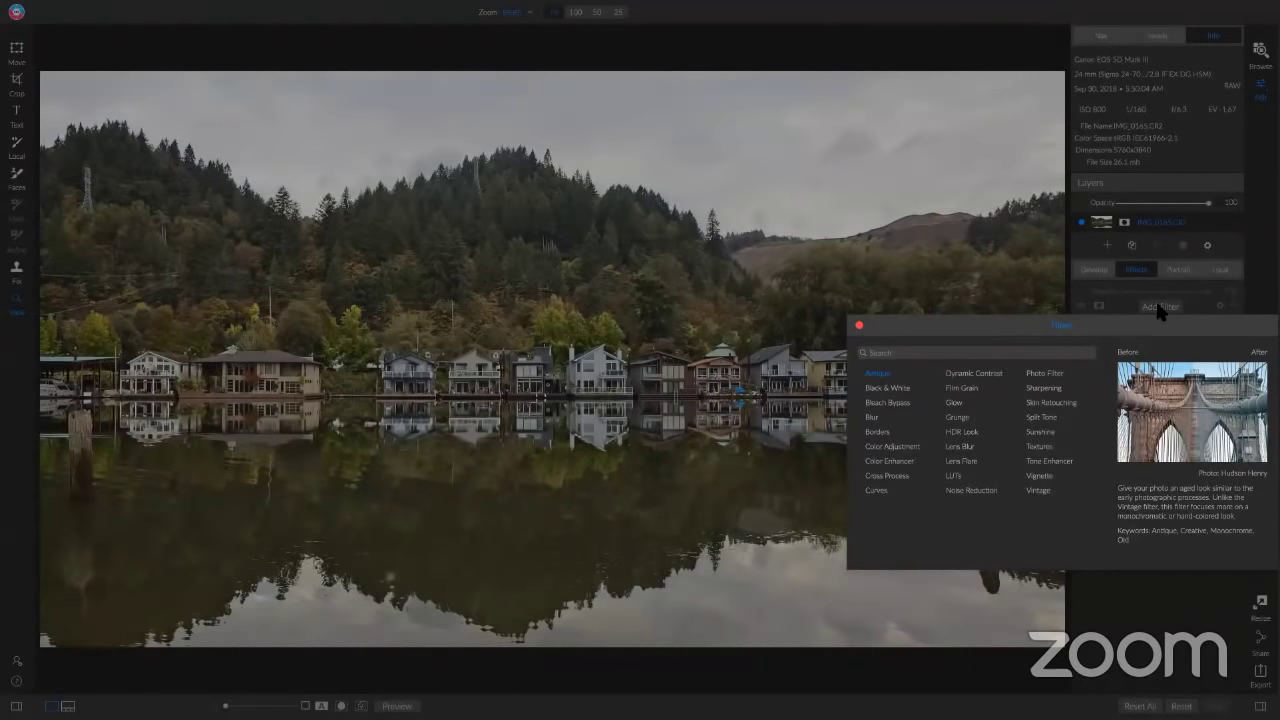
click(965, 374)
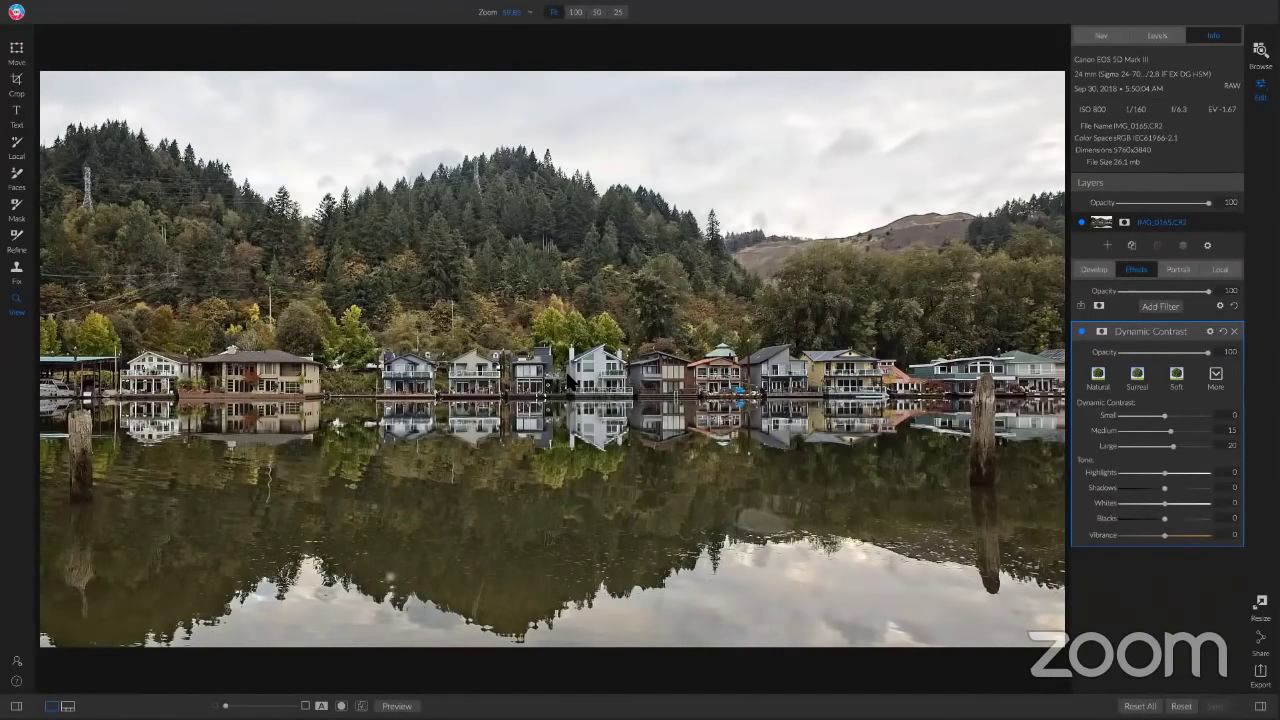
Step: Try the Natural, Surreal and Soft contrast styles and apply the gritty one with Small 50, Medium 30, Large 50, Blacks -45 and Vibrance -30
click(1097, 377)
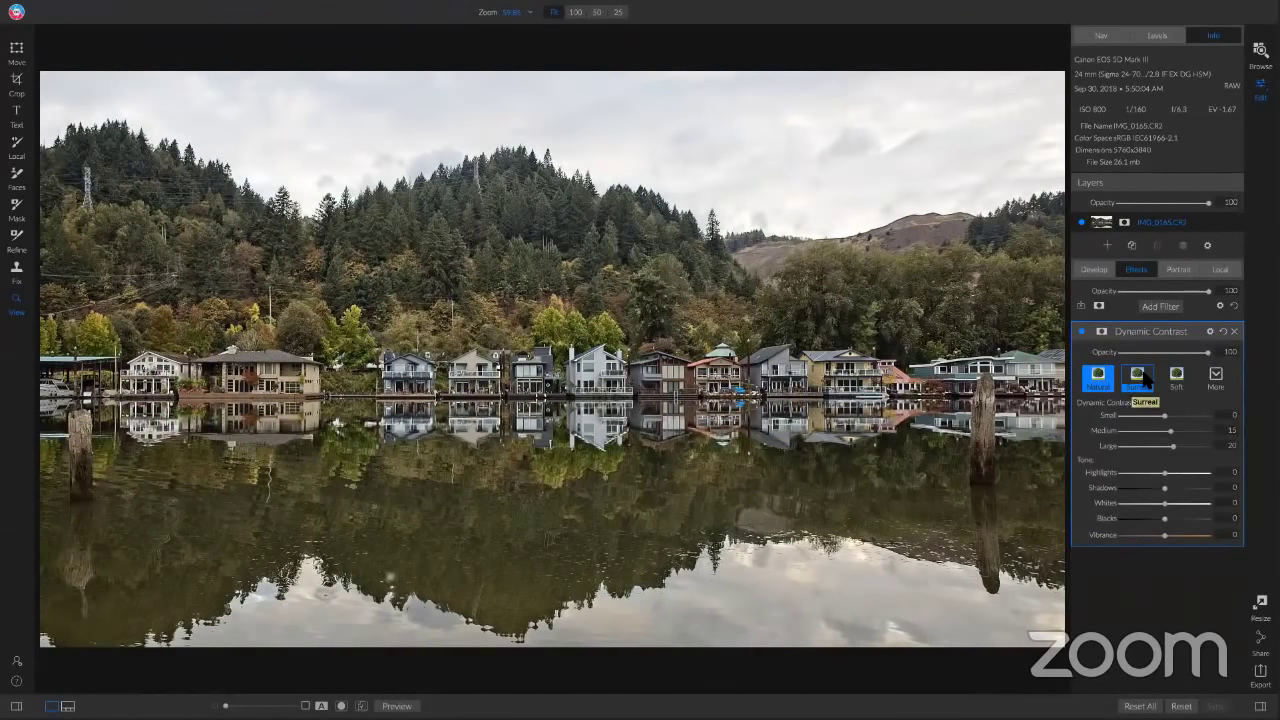
click(1140, 375)
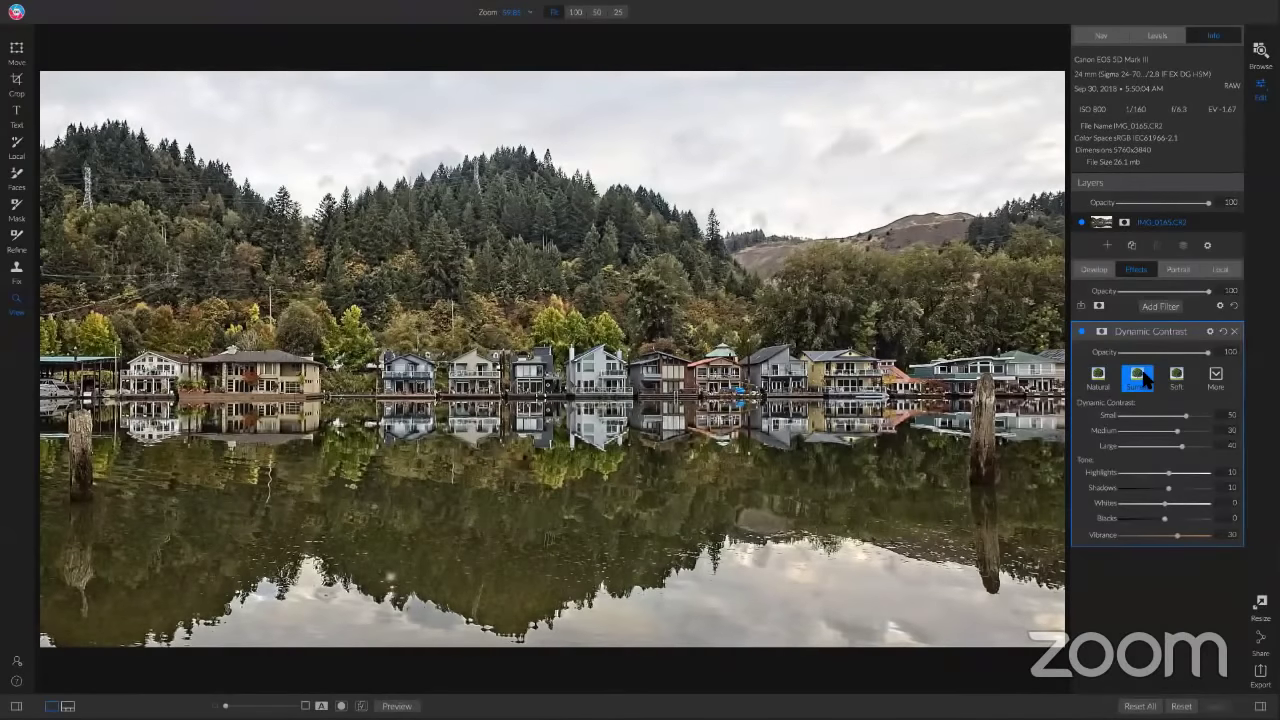
click(1166, 377)
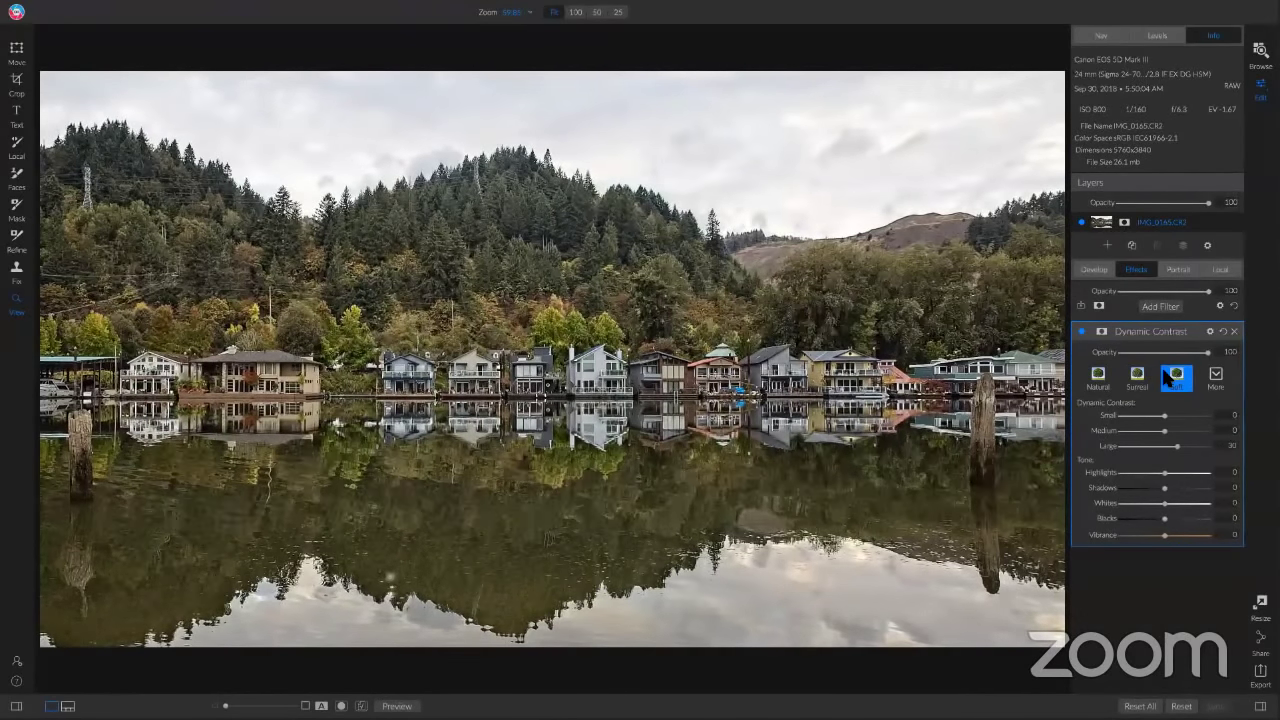
click(1216, 376)
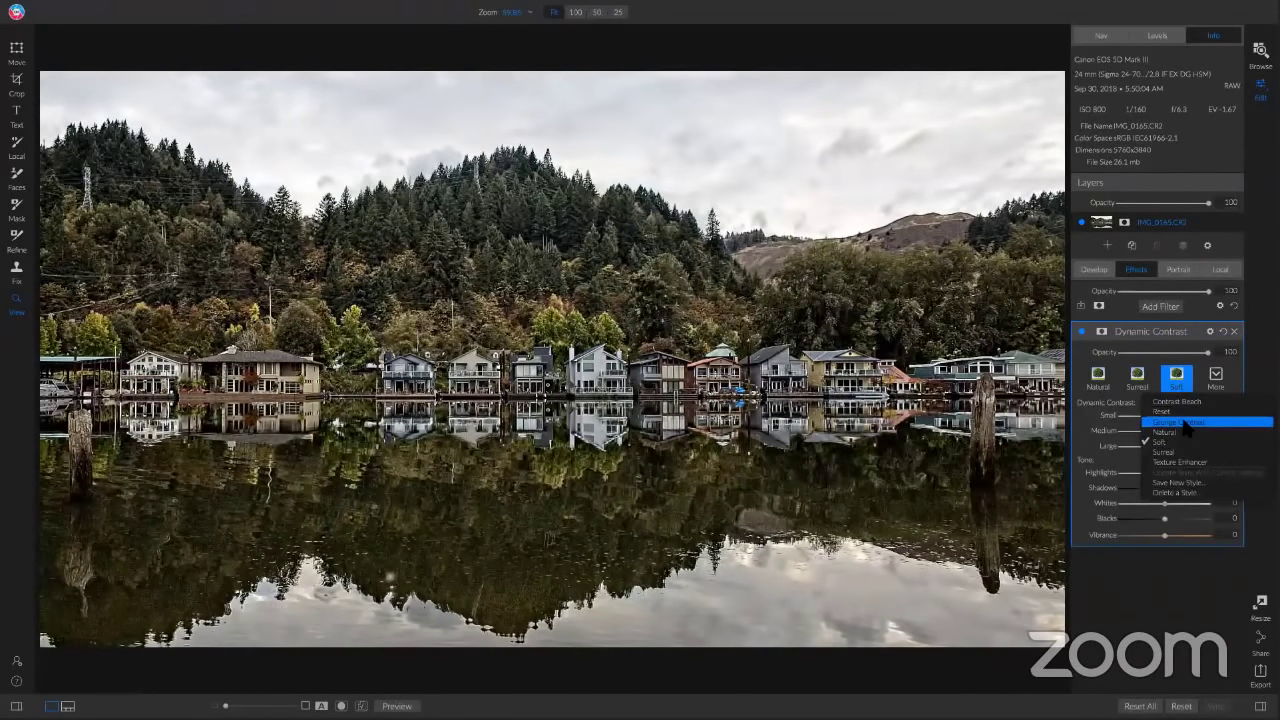
click(1185, 423)
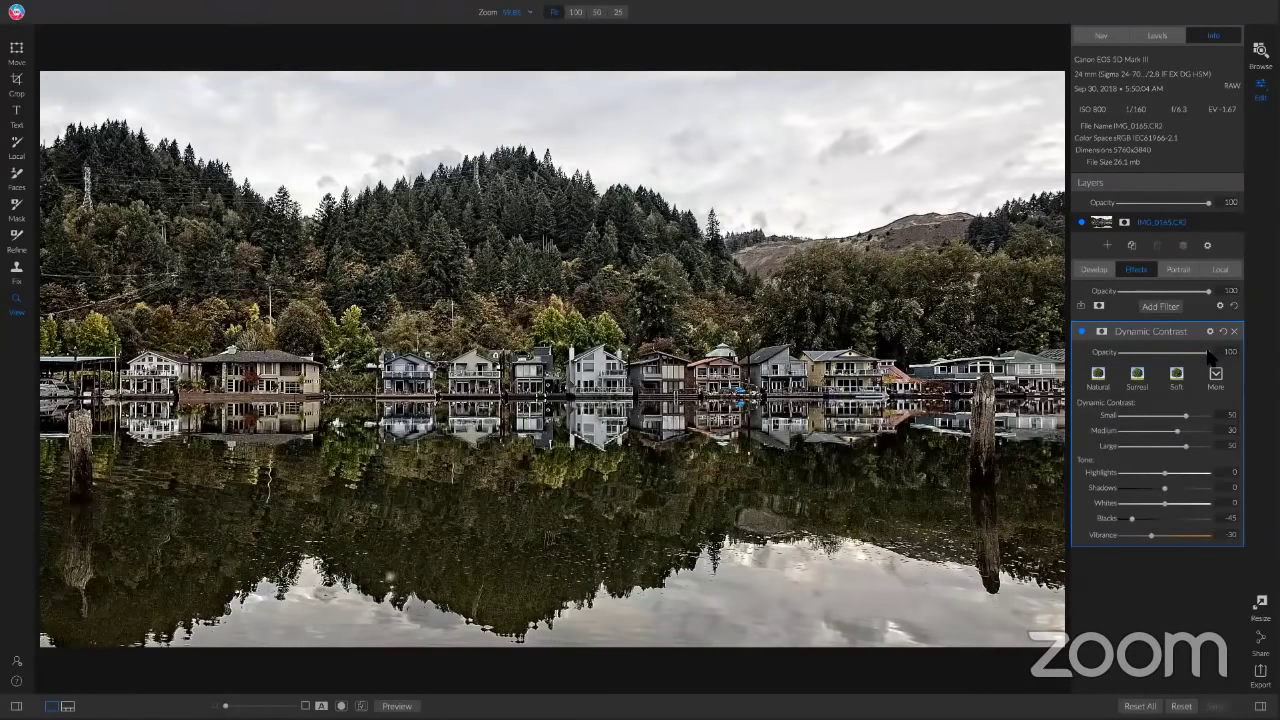
Step: Lower the Dynamic Contrast filter's opacity to 39, compare the photo without the filter, and raise its Blacks slightly
drag(1208, 353, 1152, 345)
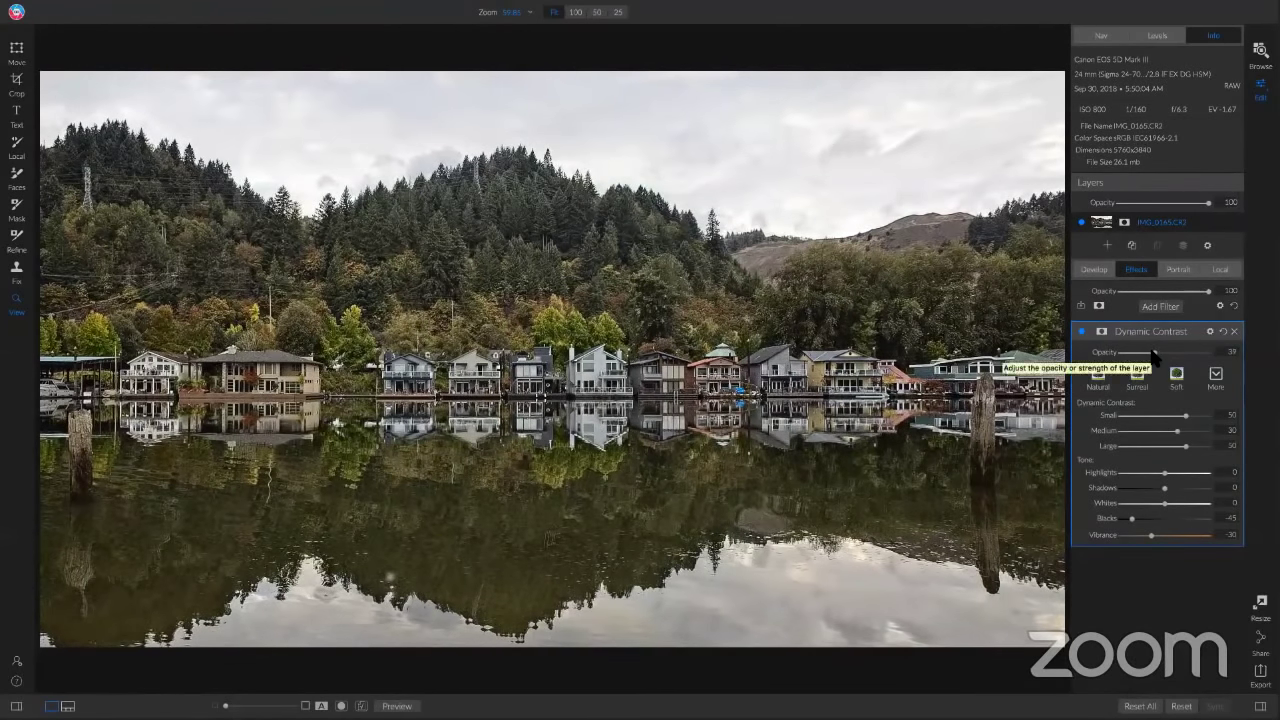
click(1080, 333)
click(1080, 333)
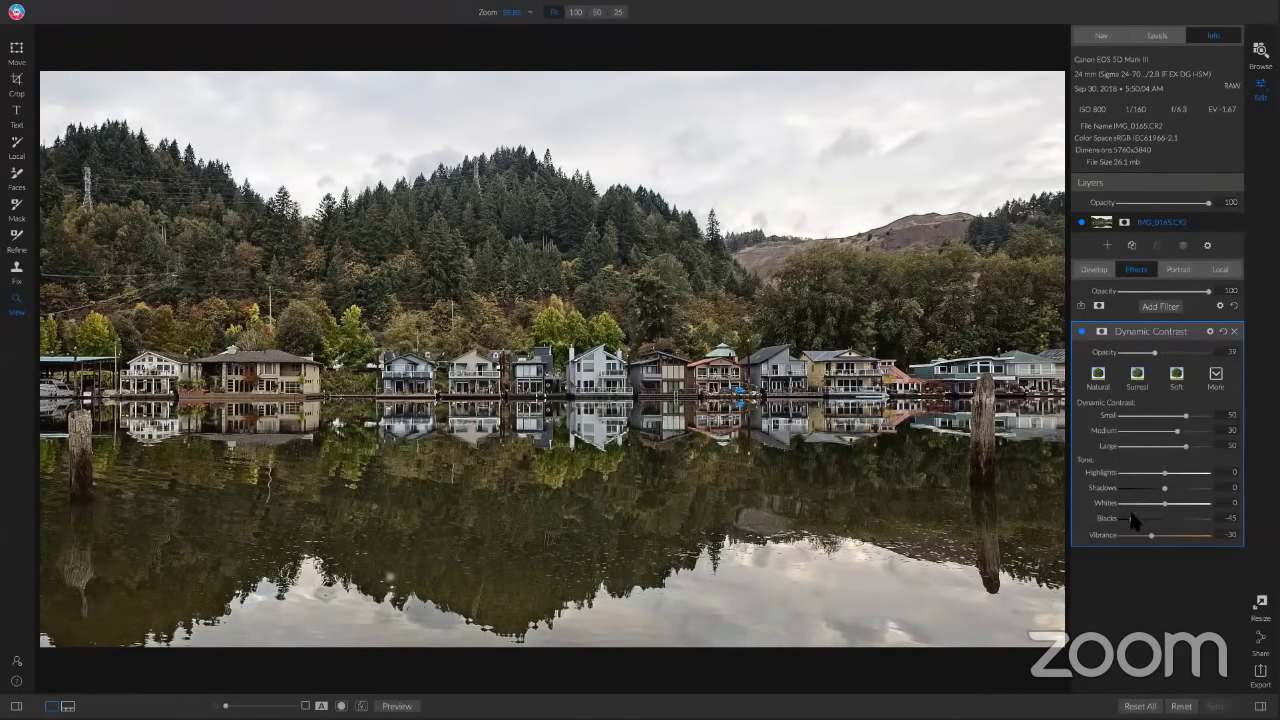
drag(1133, 525, 1150, 525)
drag(1154, 518, 1143, 527)
Step: Add a Color Enhancer filter with the Purify Shadows style and compare the photo with the filter off and on
click(1161, 310)
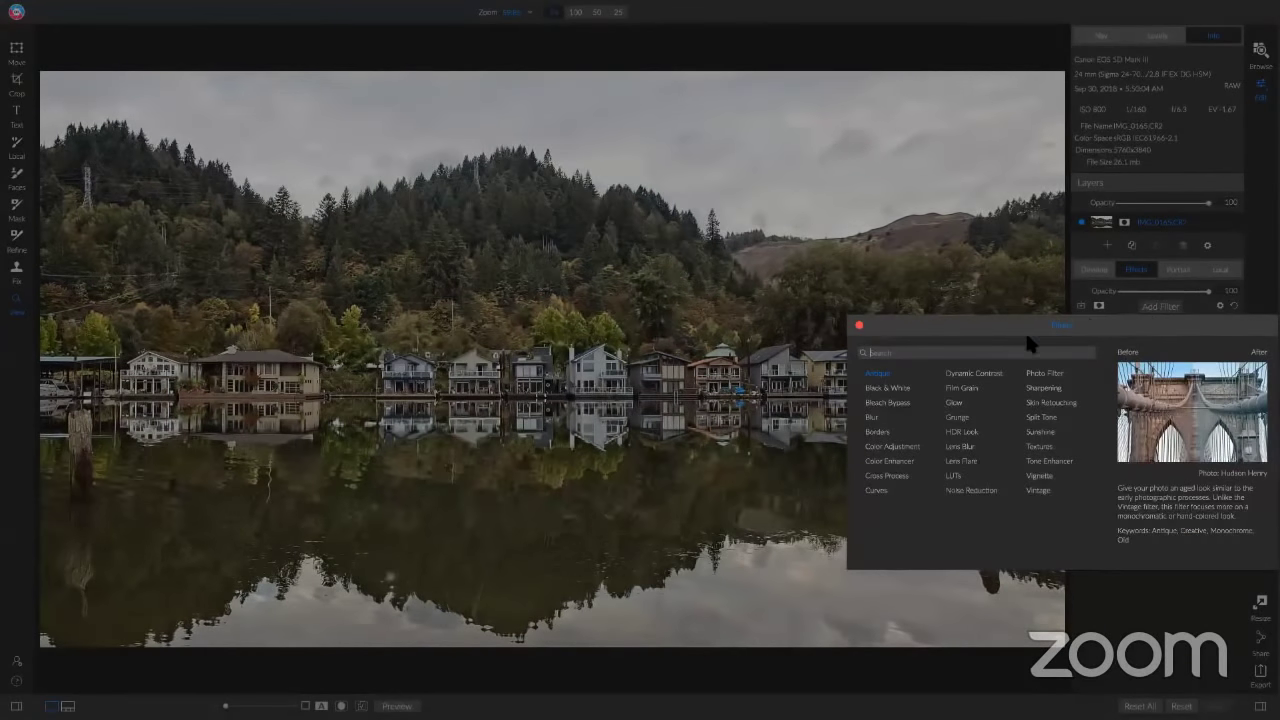
click(880, 462)
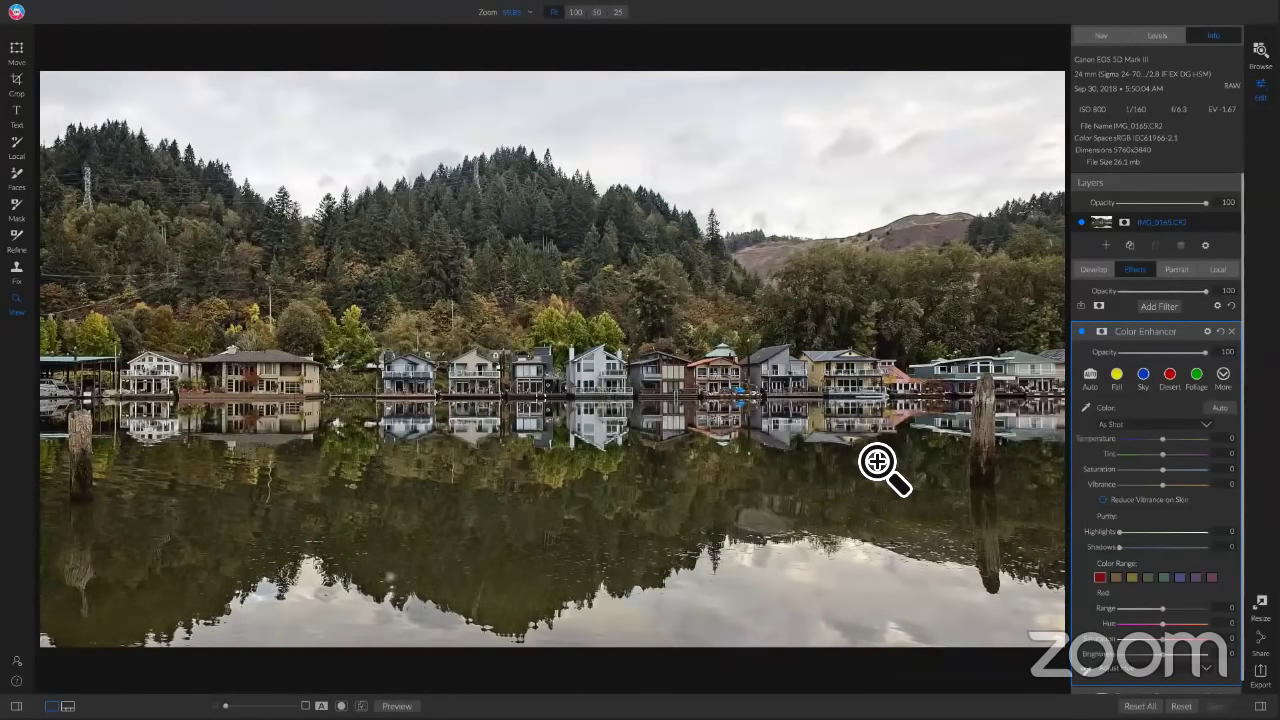
click(1223, 376)
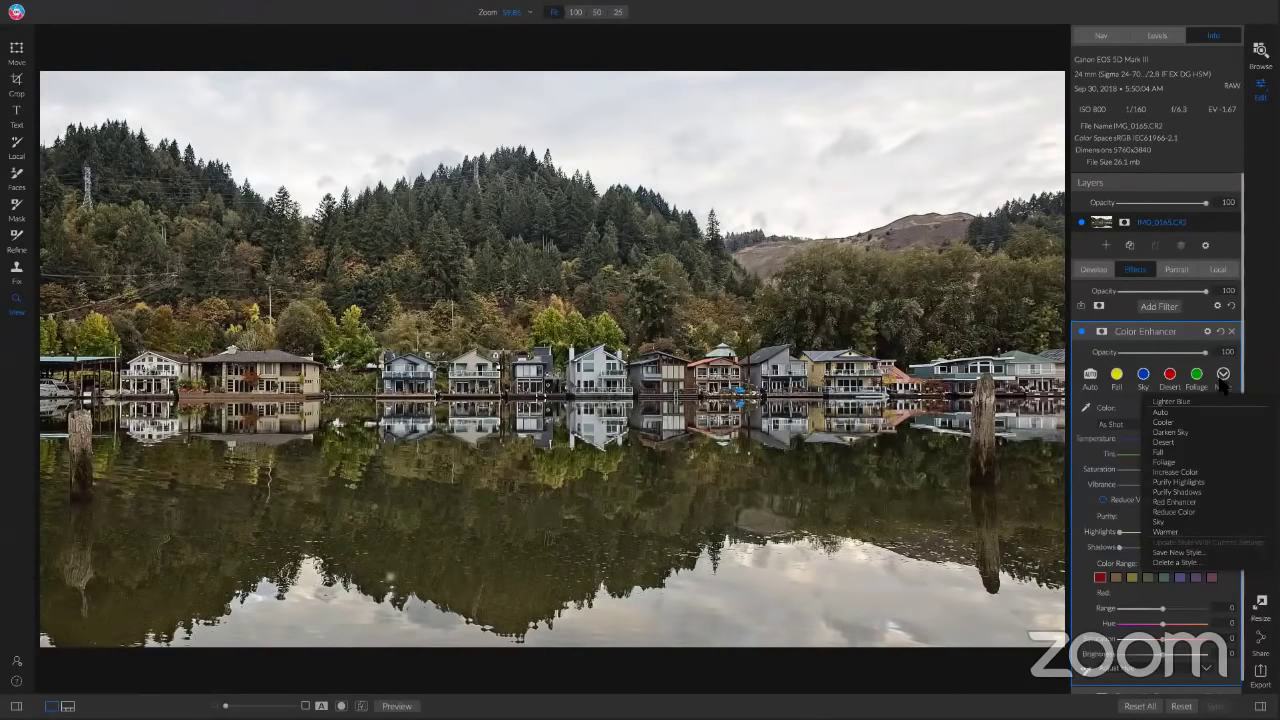
click(1186, 493)
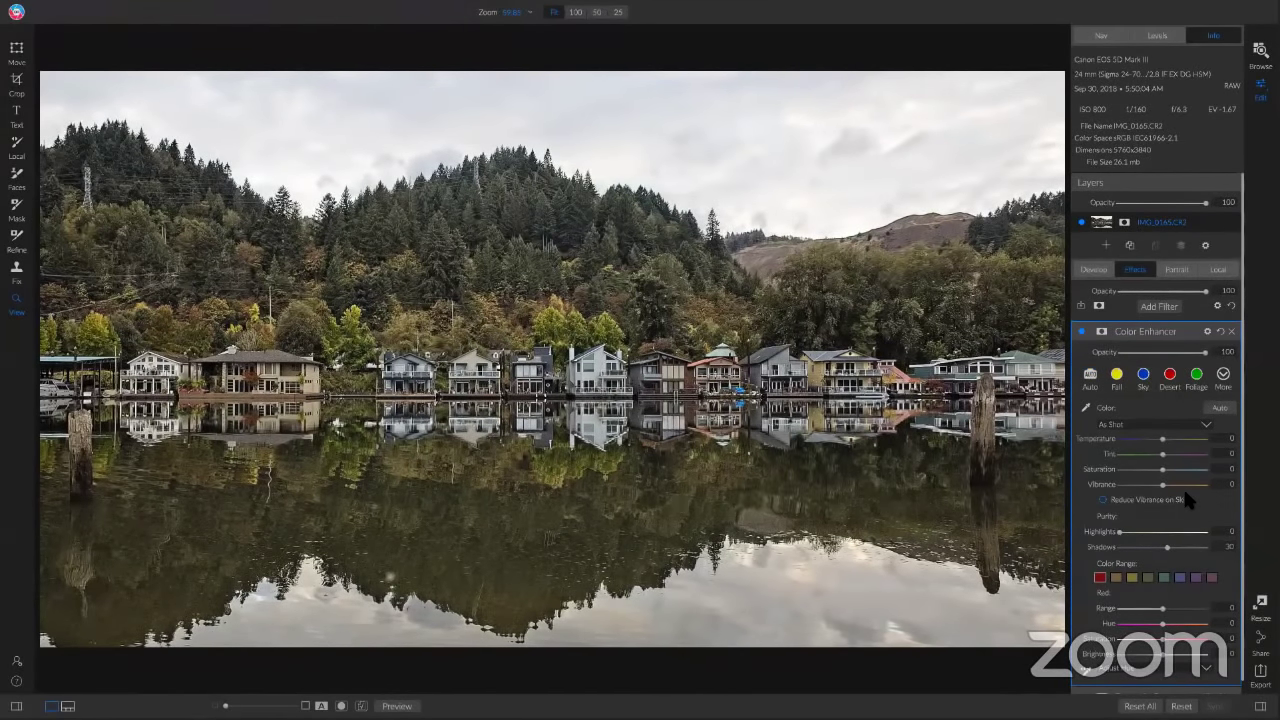
click(1081, 333)
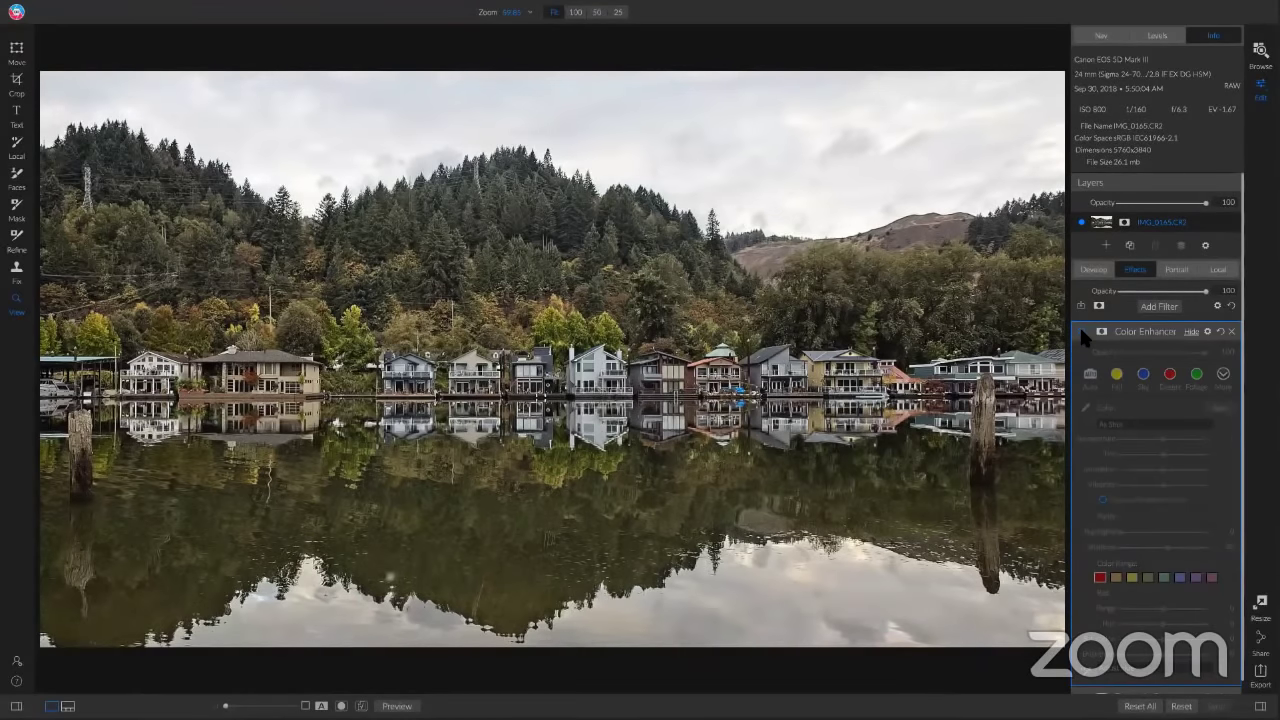
click(1081, 333)
click(1081, 333)
click(1081, 333)
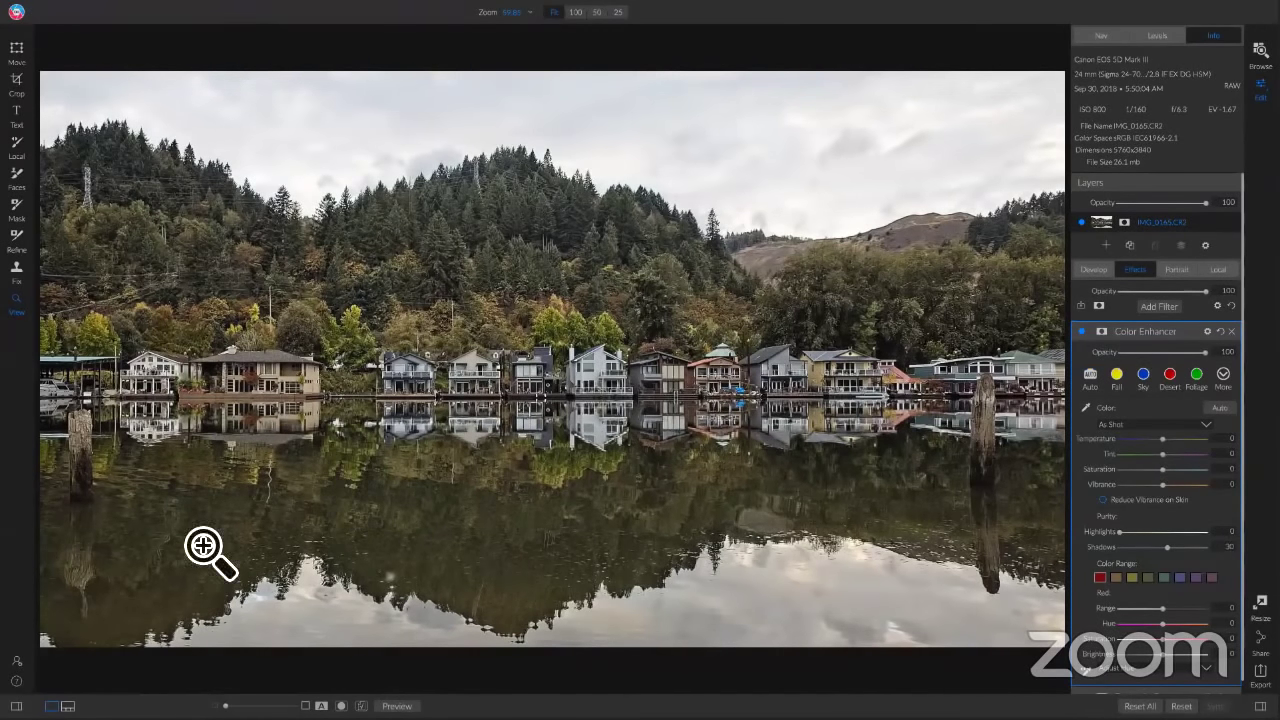
Step: Set the Color Enhancer's Shadows purity to 40 and compare the photo with the filter off and on
click(1197, 547)
drag(1207, 546, 1121, 548)
click(1079, 331)
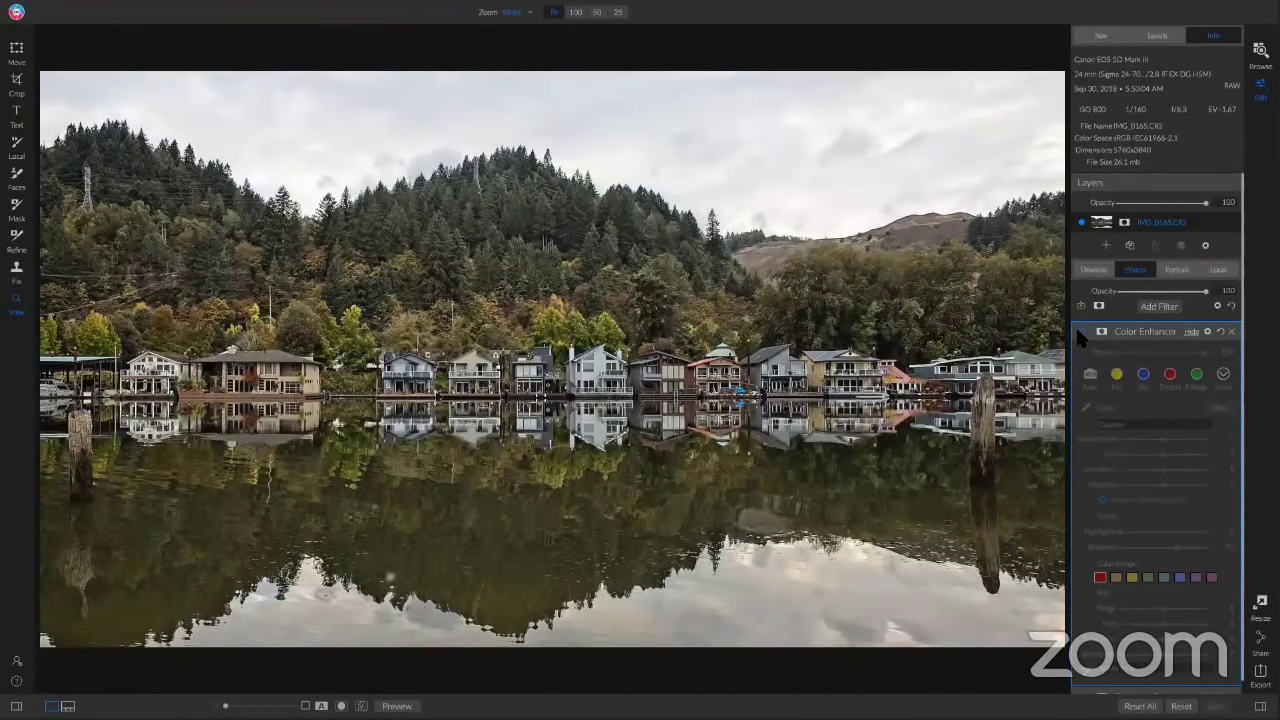
click(1079, 332)
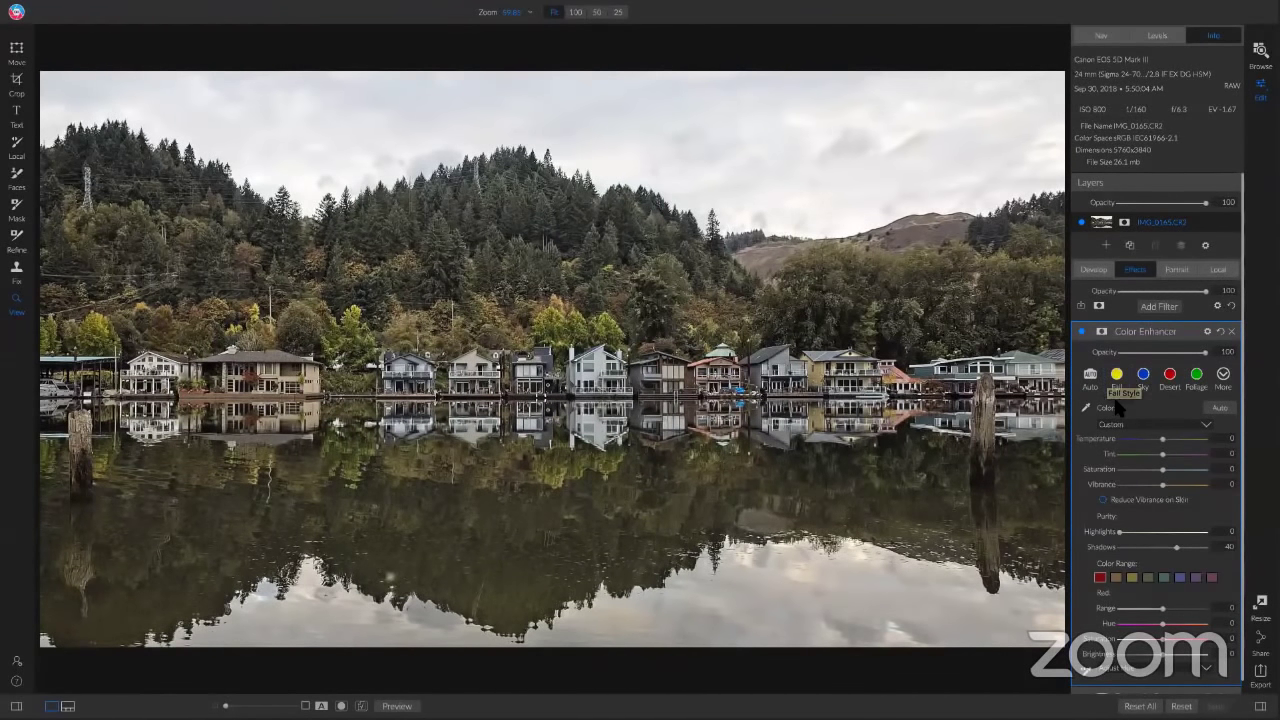
Step: Open the Dynamic Contrast filter's settings and compare the photo with the filter off and on
scroll(1127, 412, down, 1)
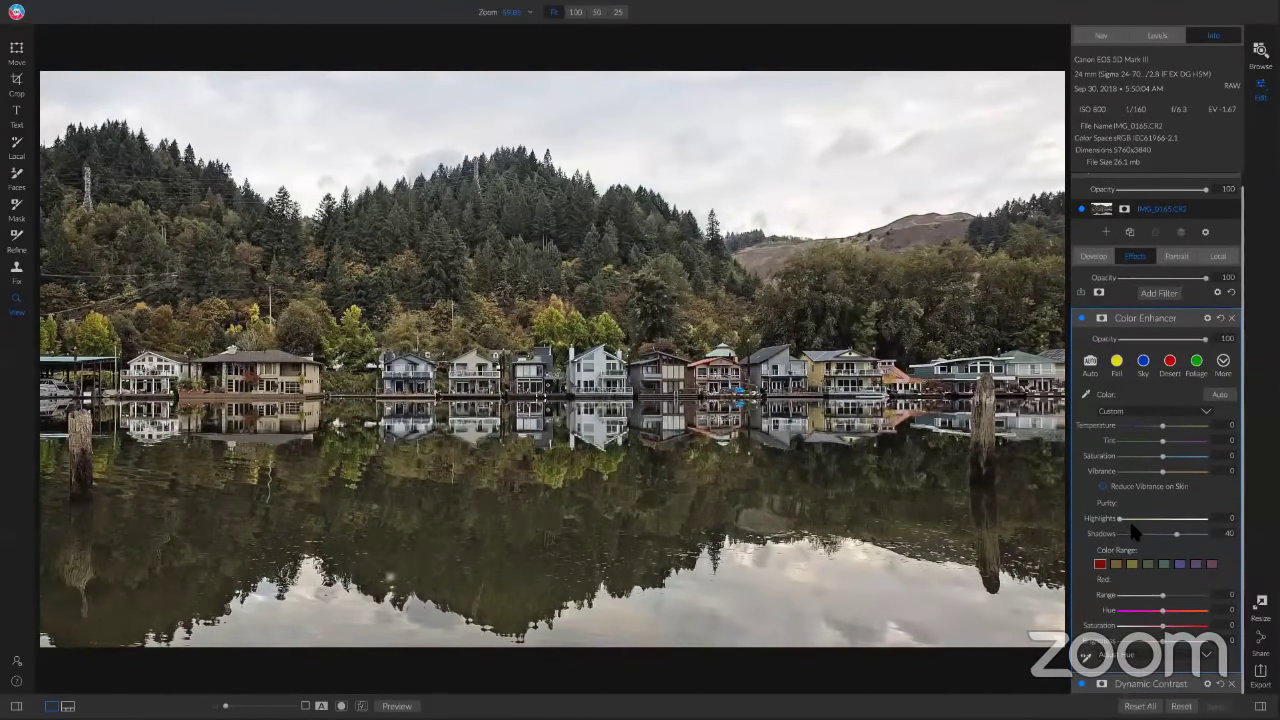
click(1190, 684)
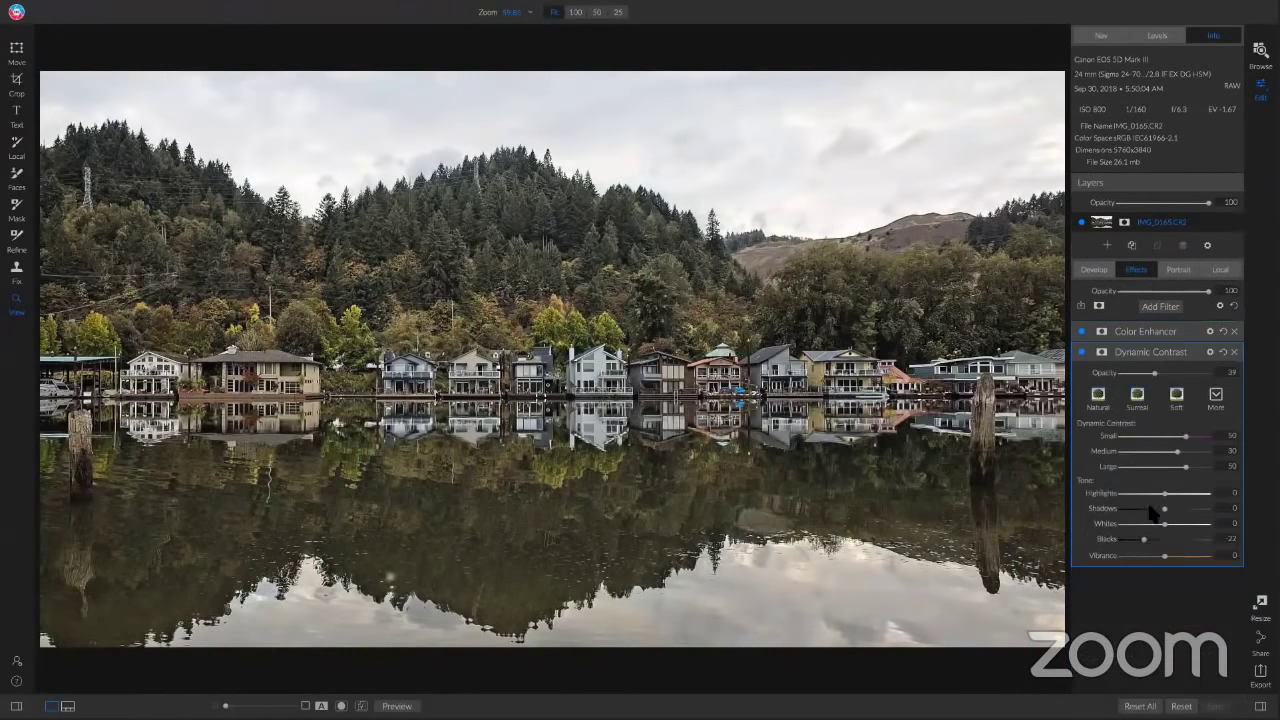
click(1080, 351)
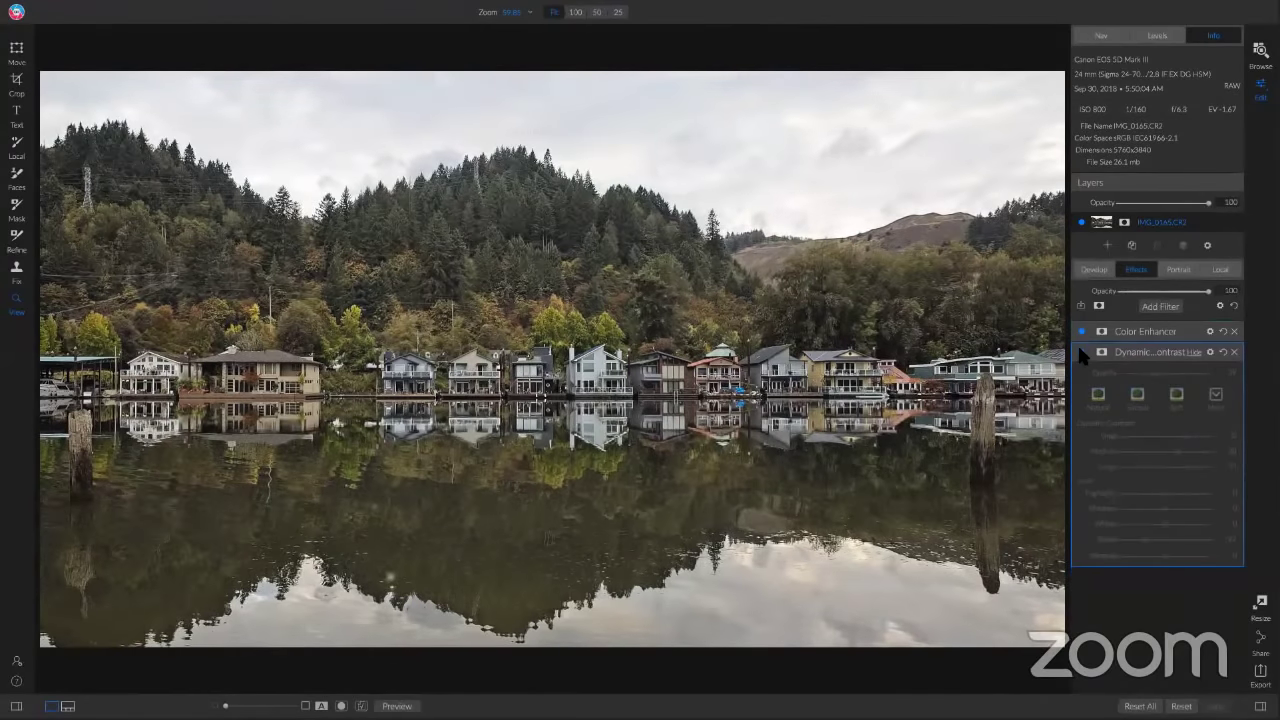
click(1080, 351)
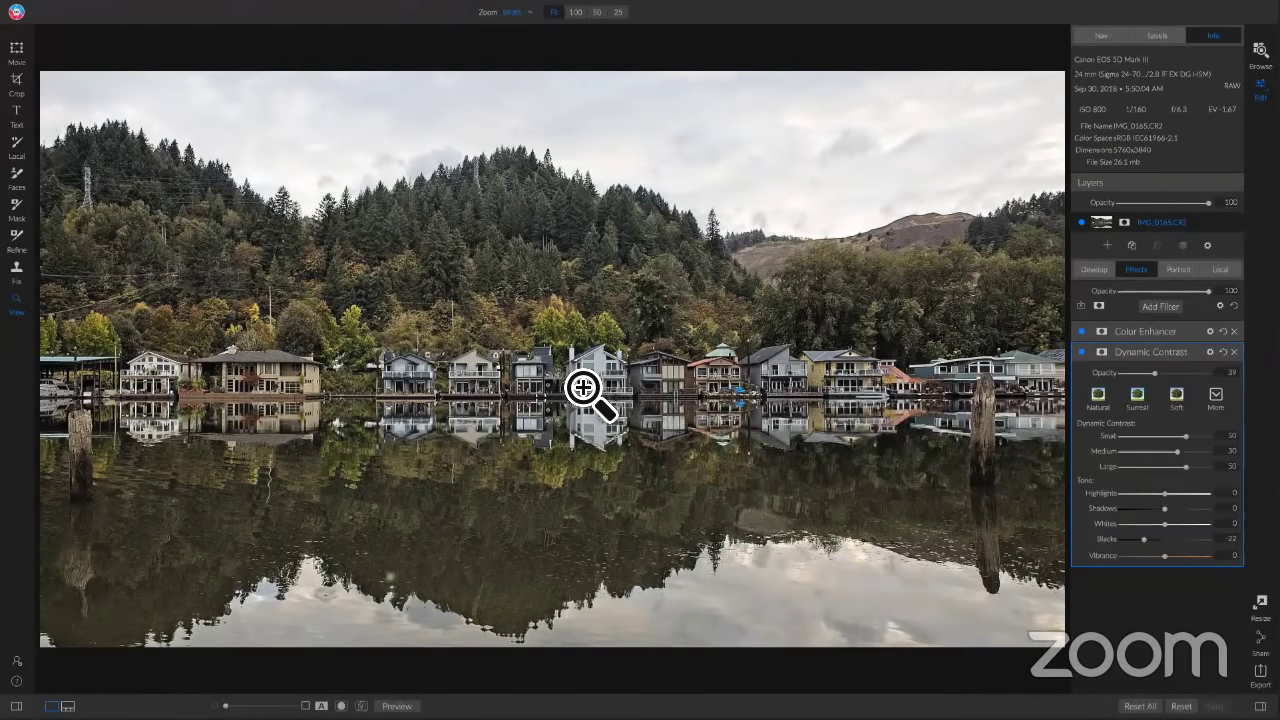
Step: Give the Dynamic Contrast filter an inverted luminosity mask and tighten its levels until the sky is black and the land white
click(1102, 353)
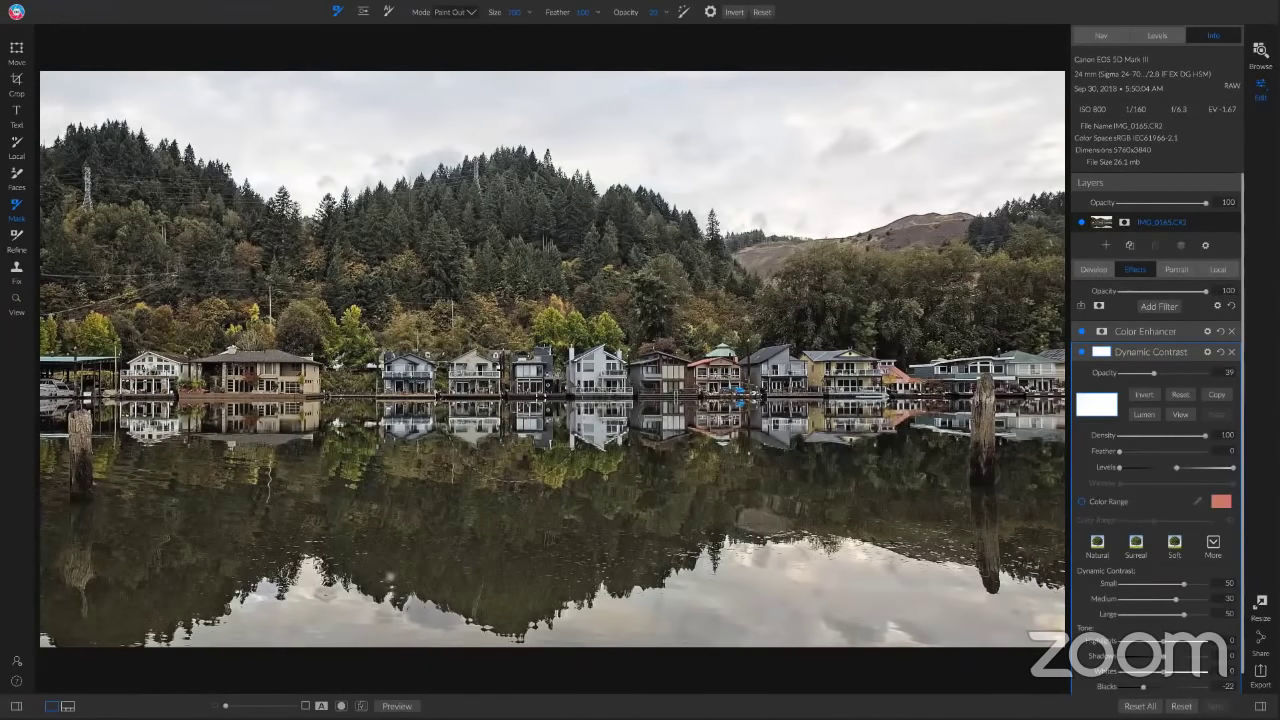
click(1140, 415)
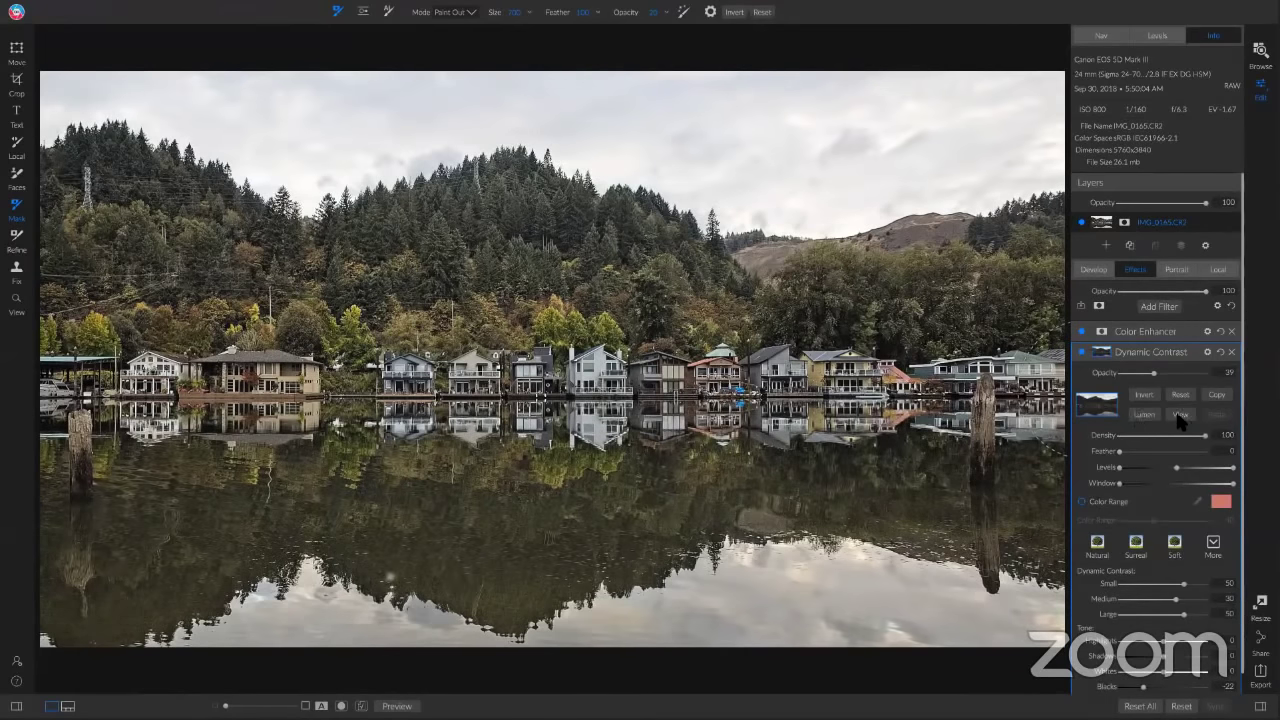
click(1181, 416)
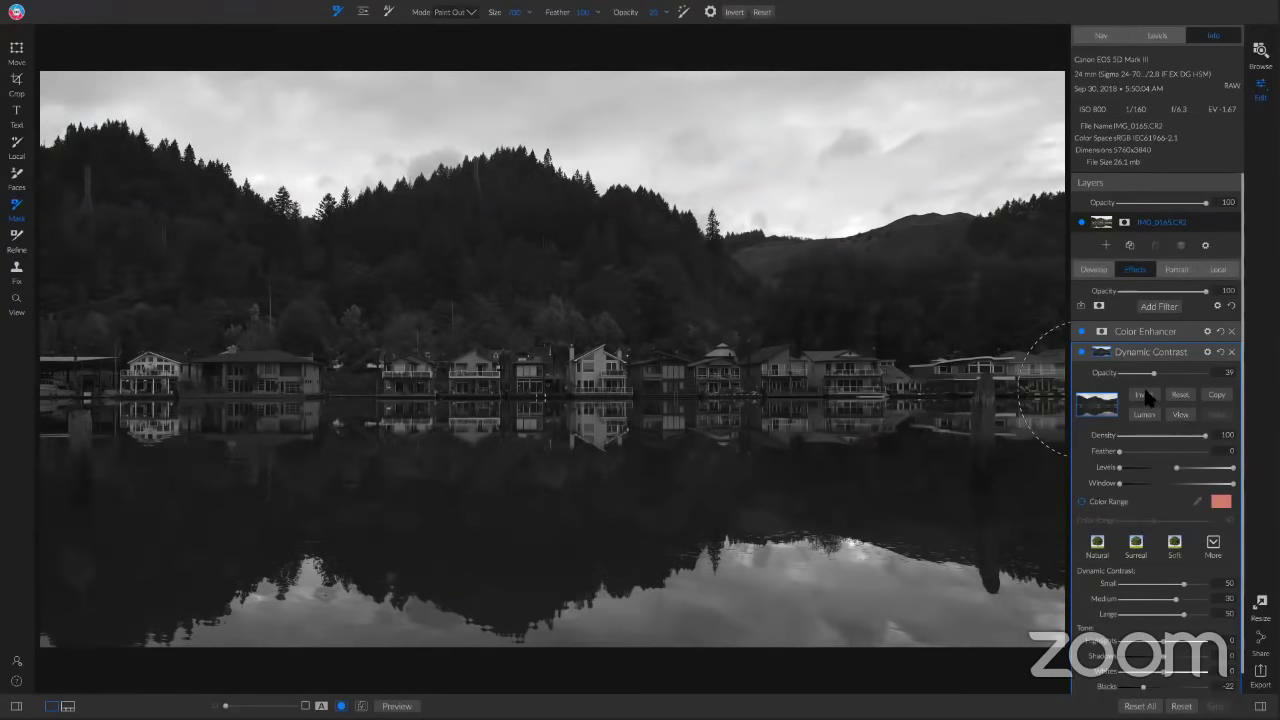
click(1145, 395)
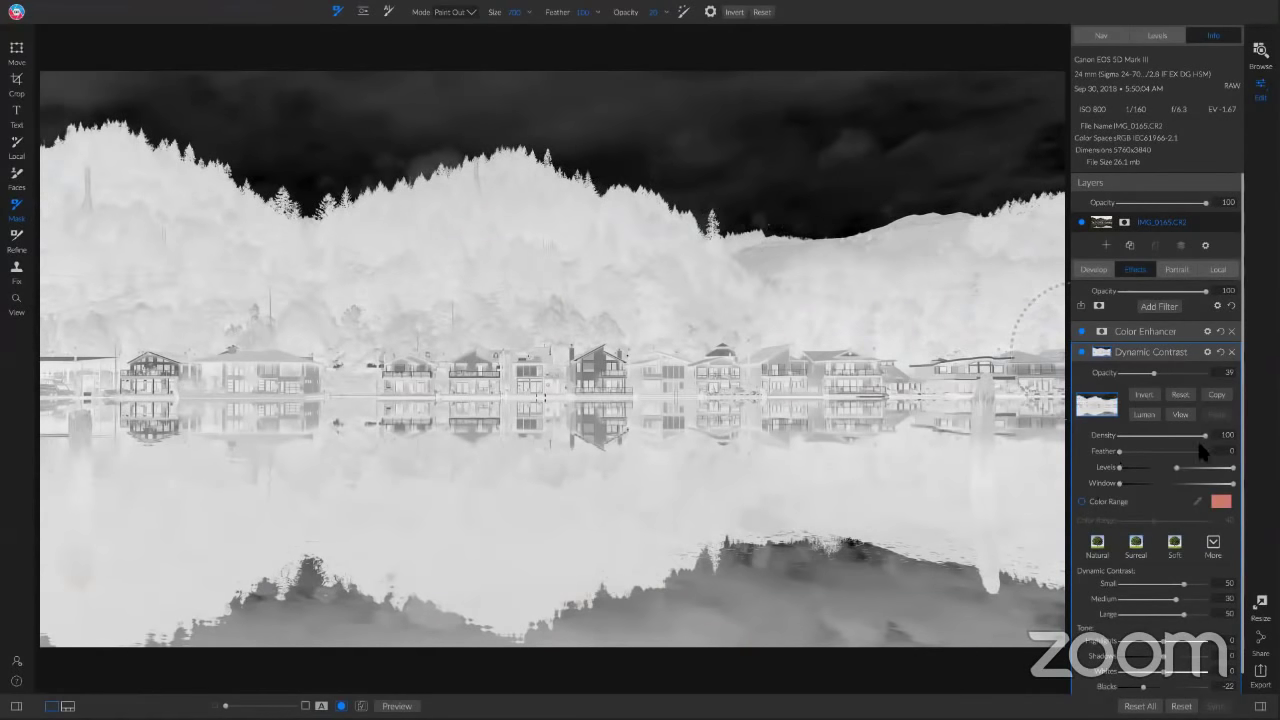
scroll(1150, 462, down, 1)
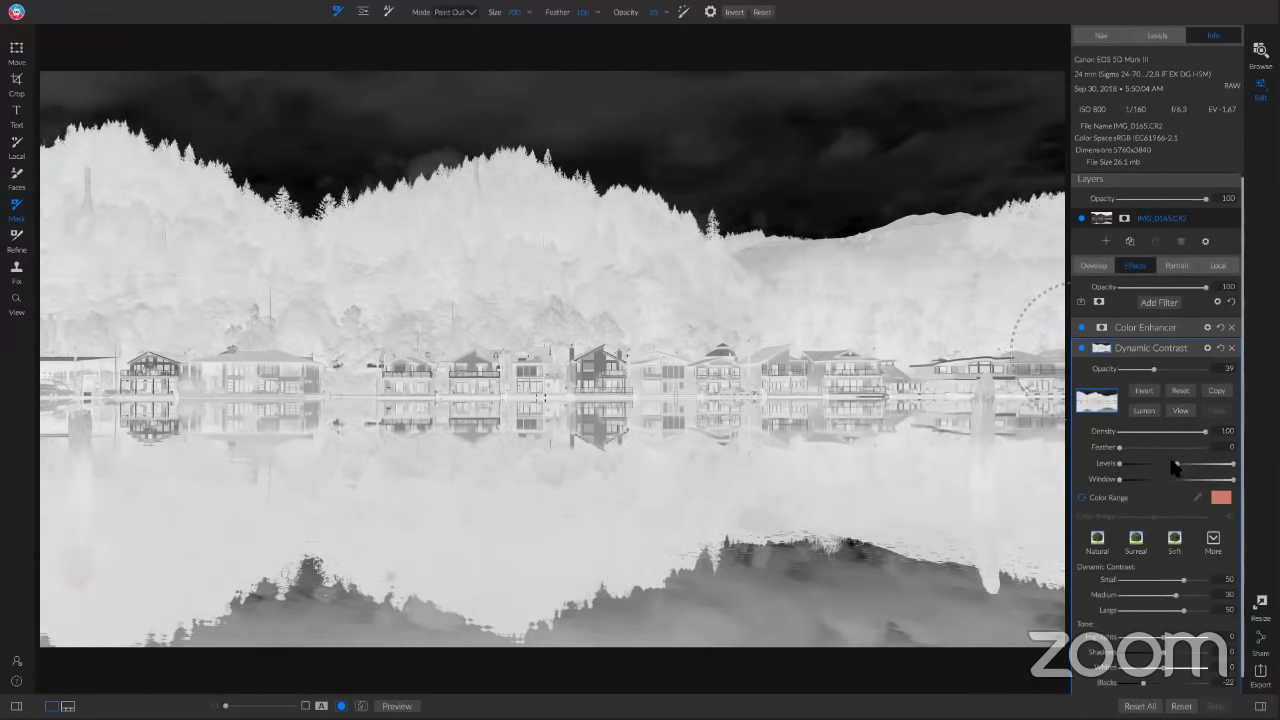
mouse_move(1175, 465)
mouse_down()
mouse_move(1153, 465)
mouse_move(1192, 470)
mouse_move(1157, 467)
mouse_up()
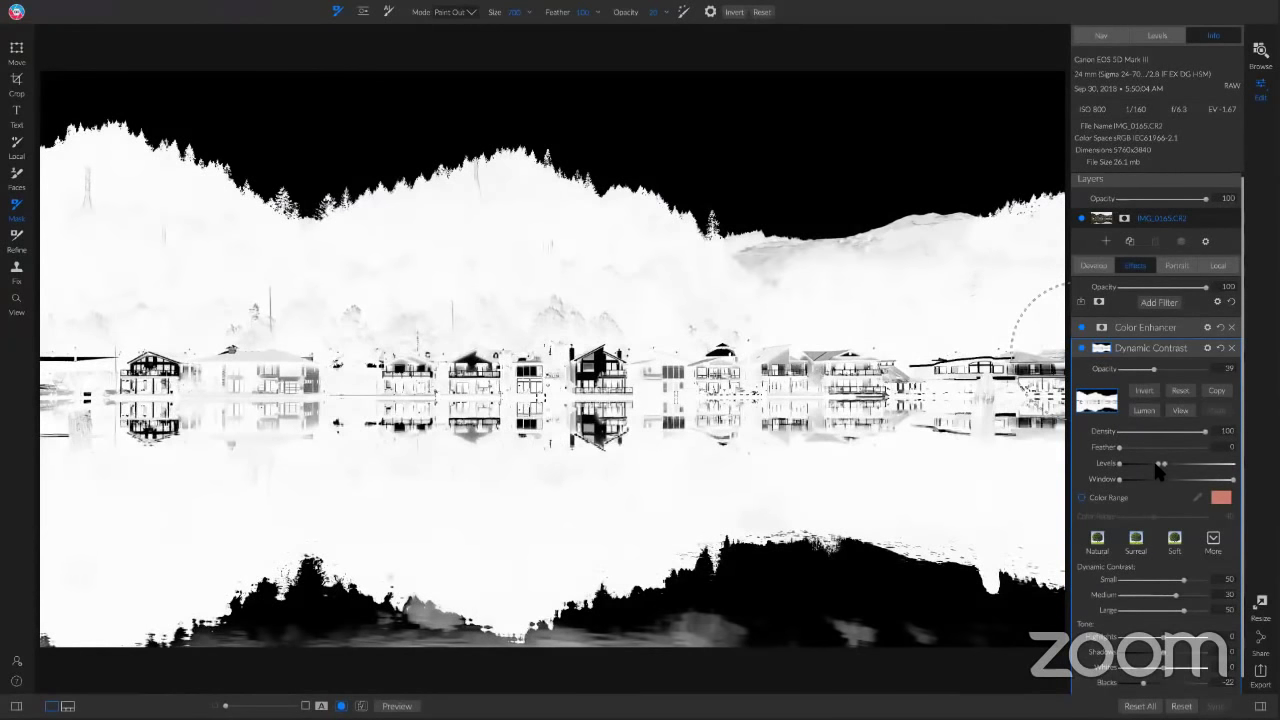
click(1178, 411)
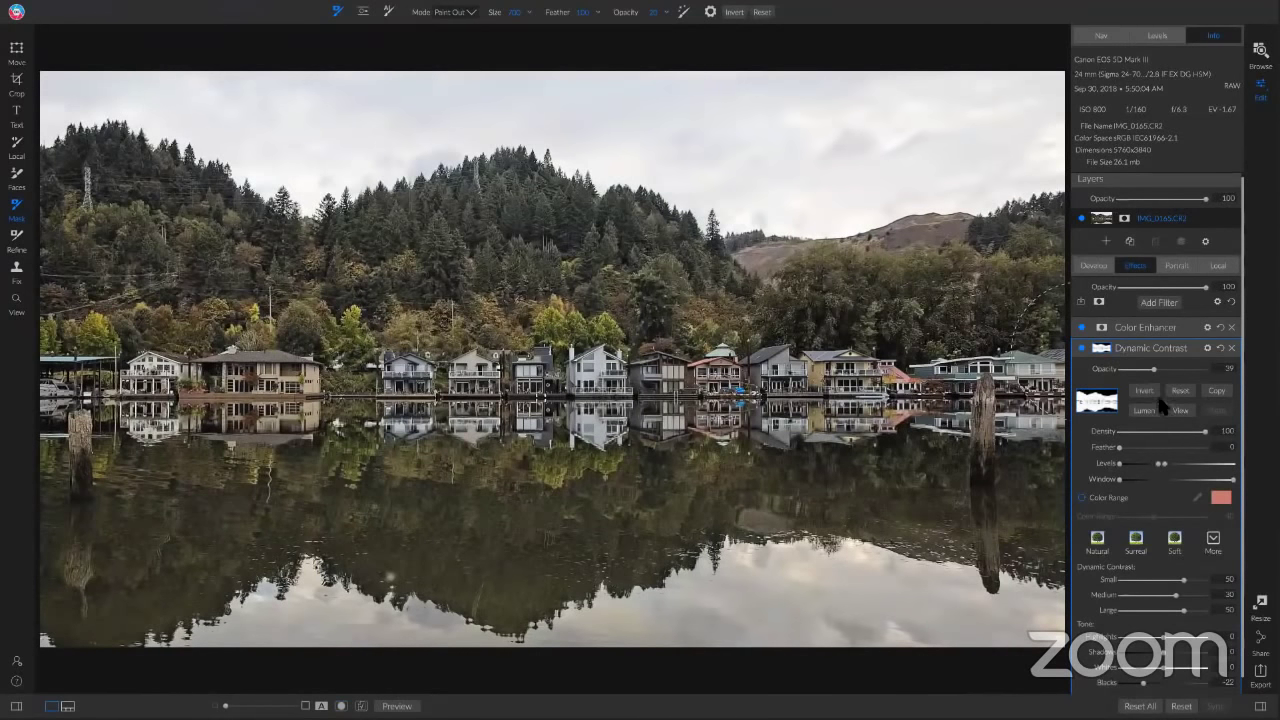
Step: Compare the photo with the masked Dynamic Contrast filter off and on, and compare the edit with the original photo
click(1081, 349)
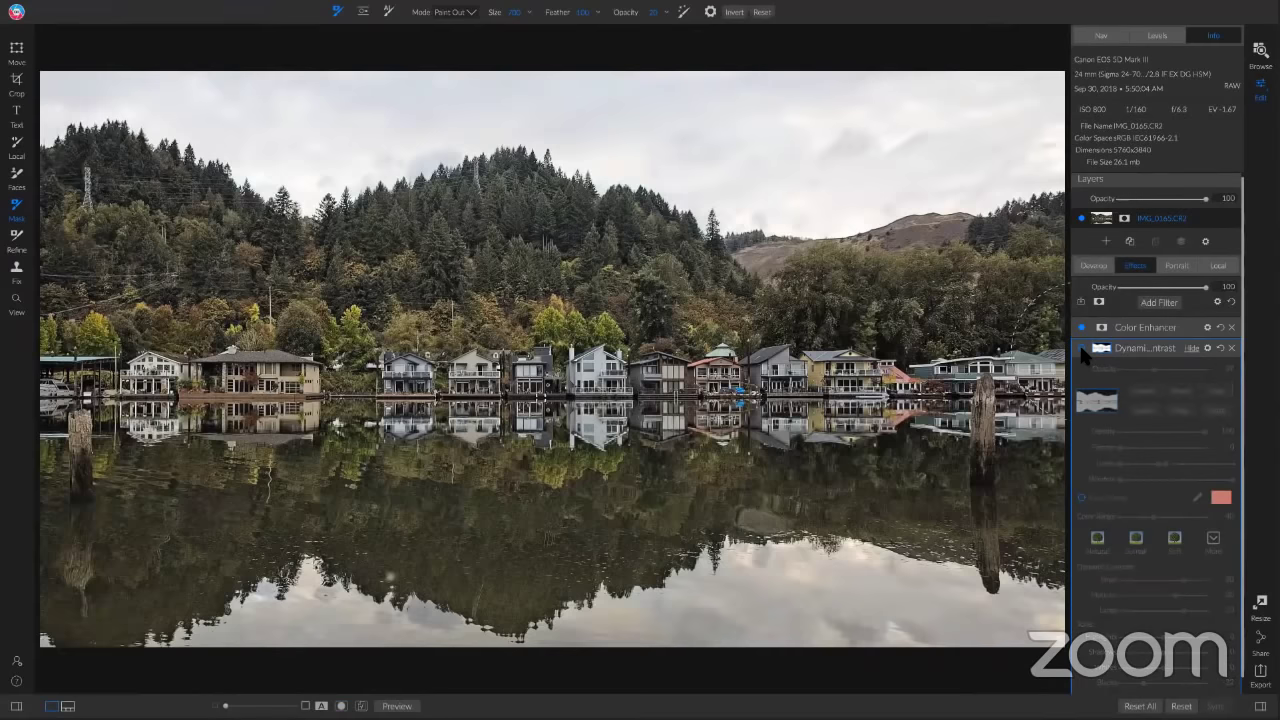
click(1081, 349)
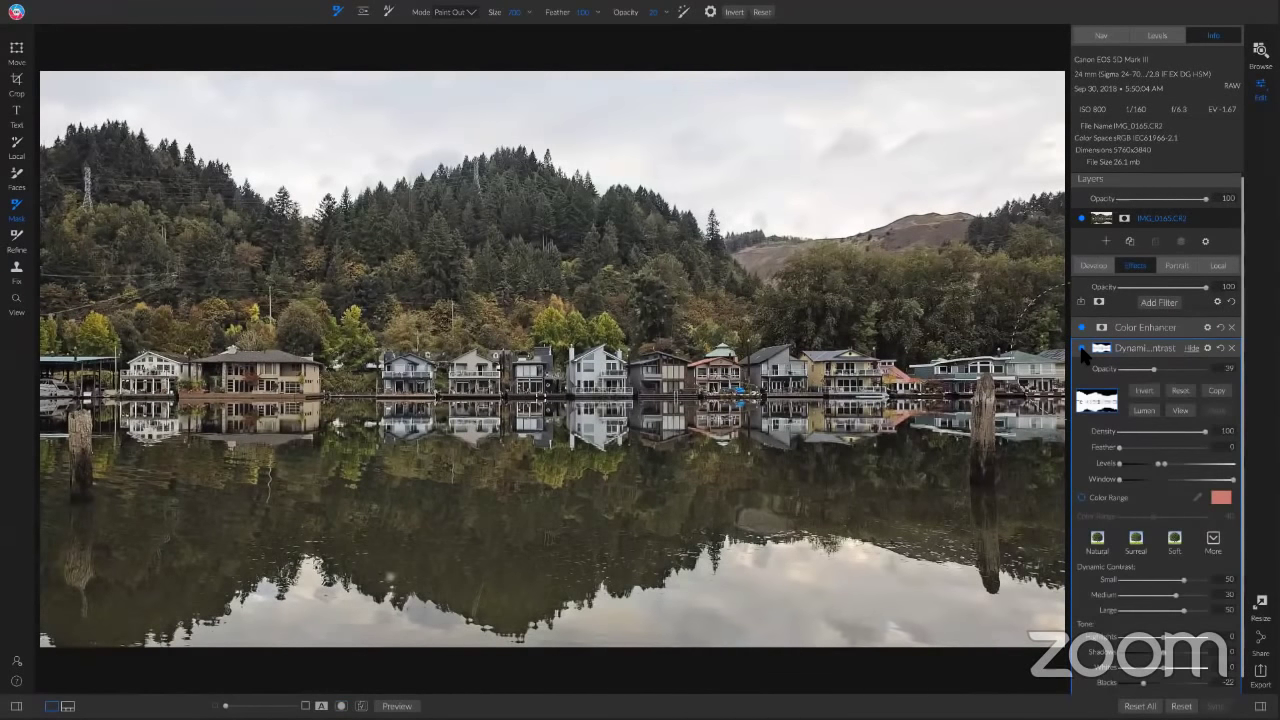
click(1081, 349)
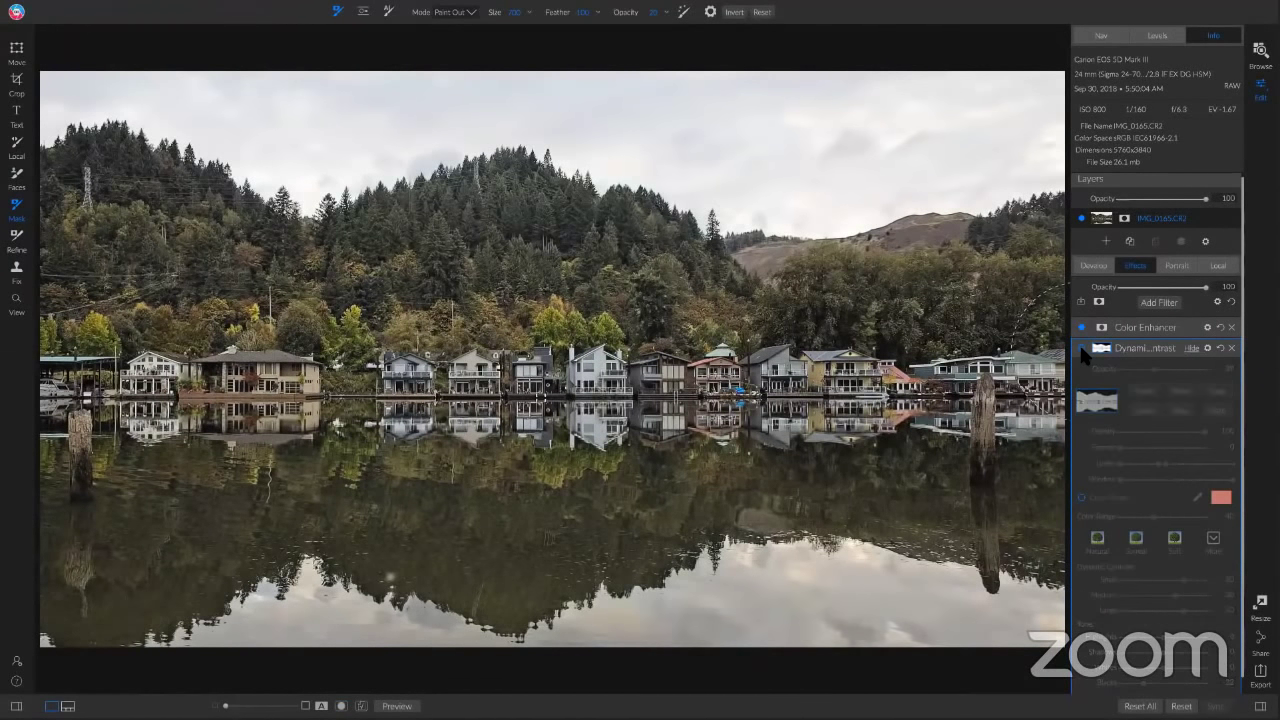
click(1081, 349)
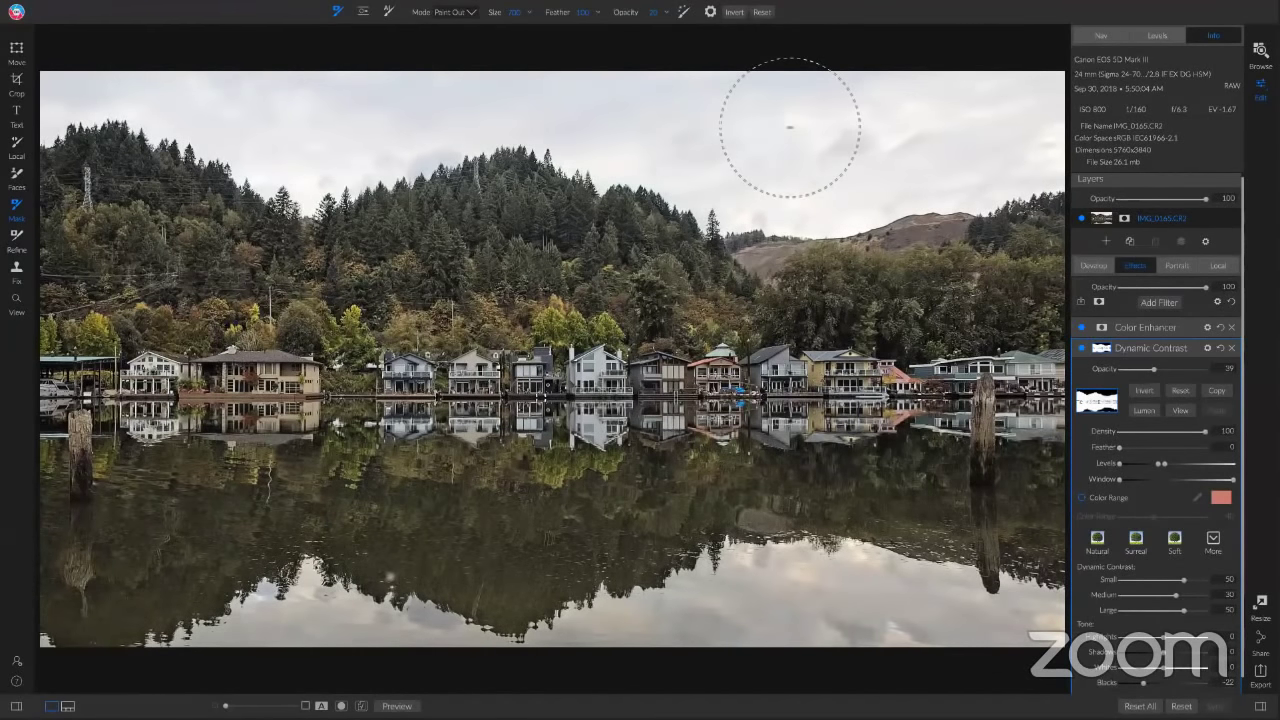
key(backslash)
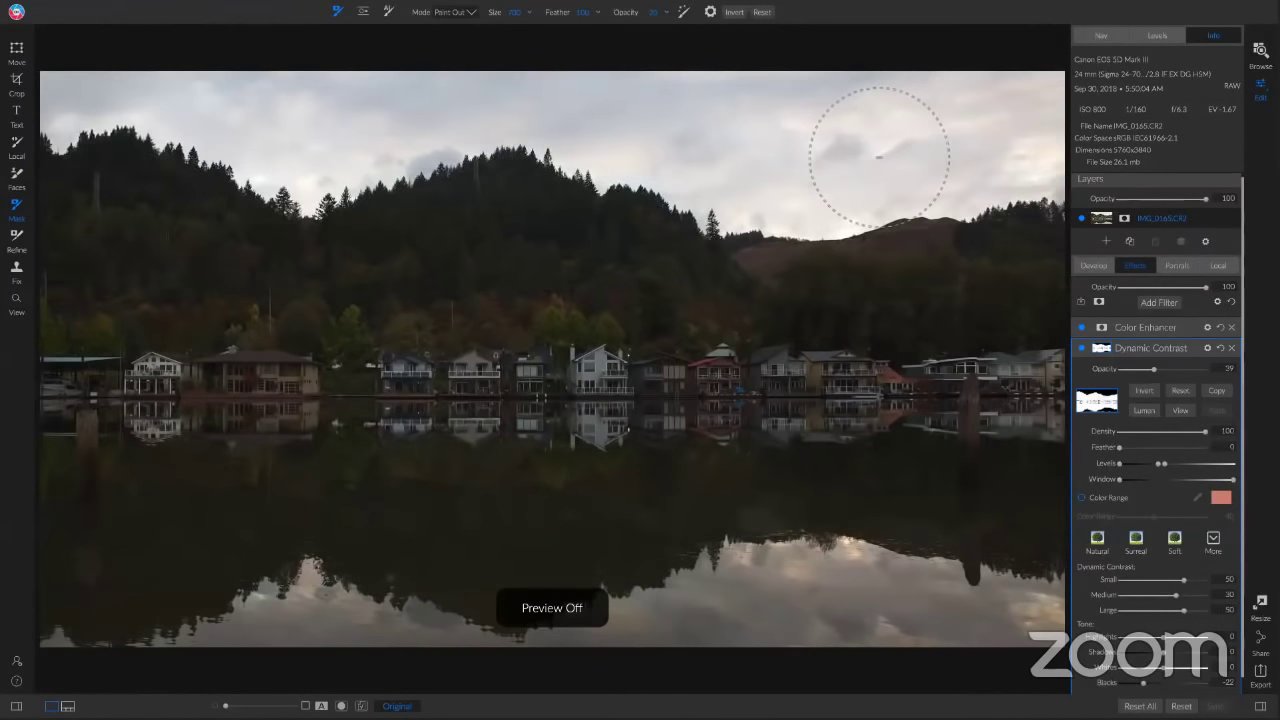
key(ctrl+p)
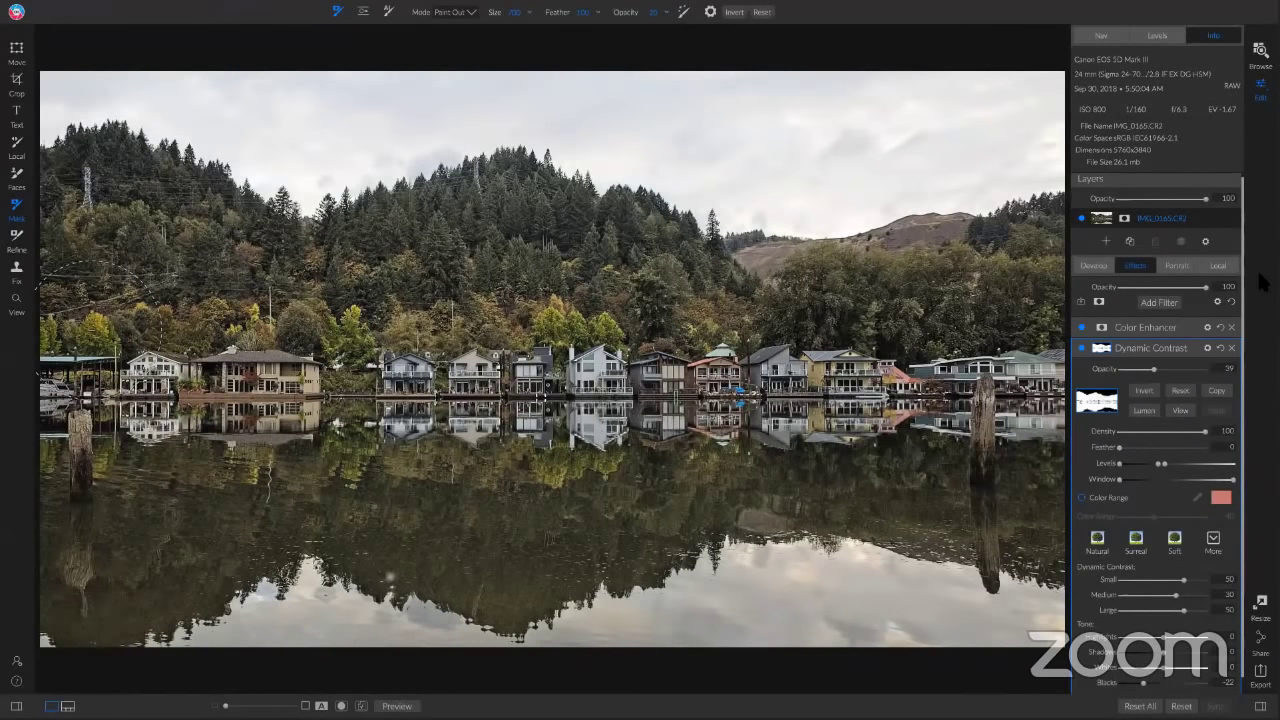
Step: Copy the Dynamic Contrast mask into the local adjustment with -1 exposure and invert it so only the sky and its reflection darken
click(1174, 413)
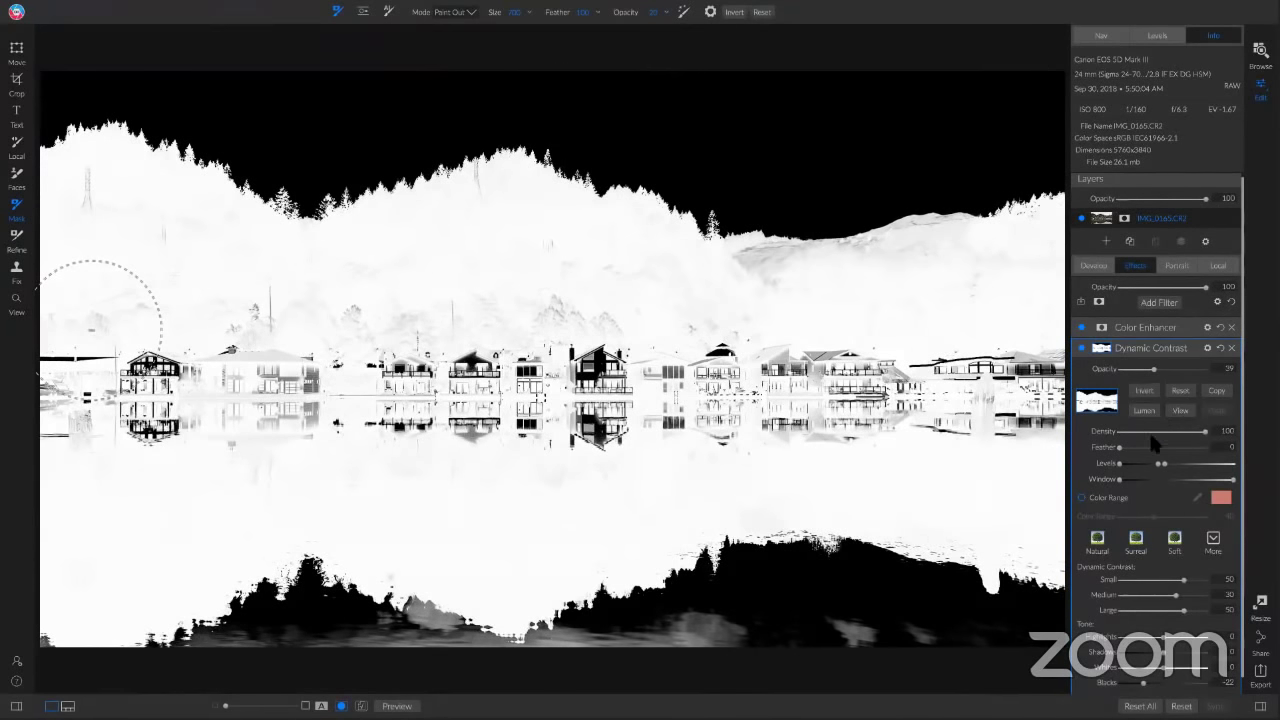
click(1210, 390)
click(1216, 266)
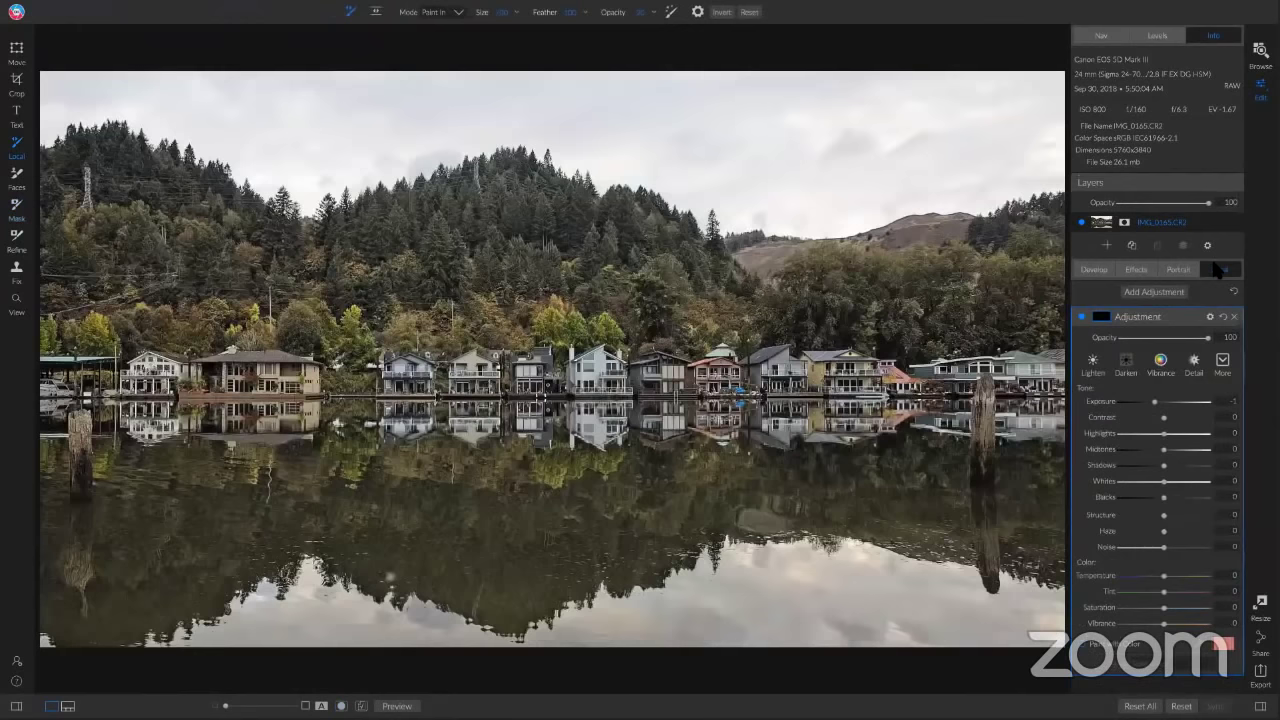
click(1101, 318)
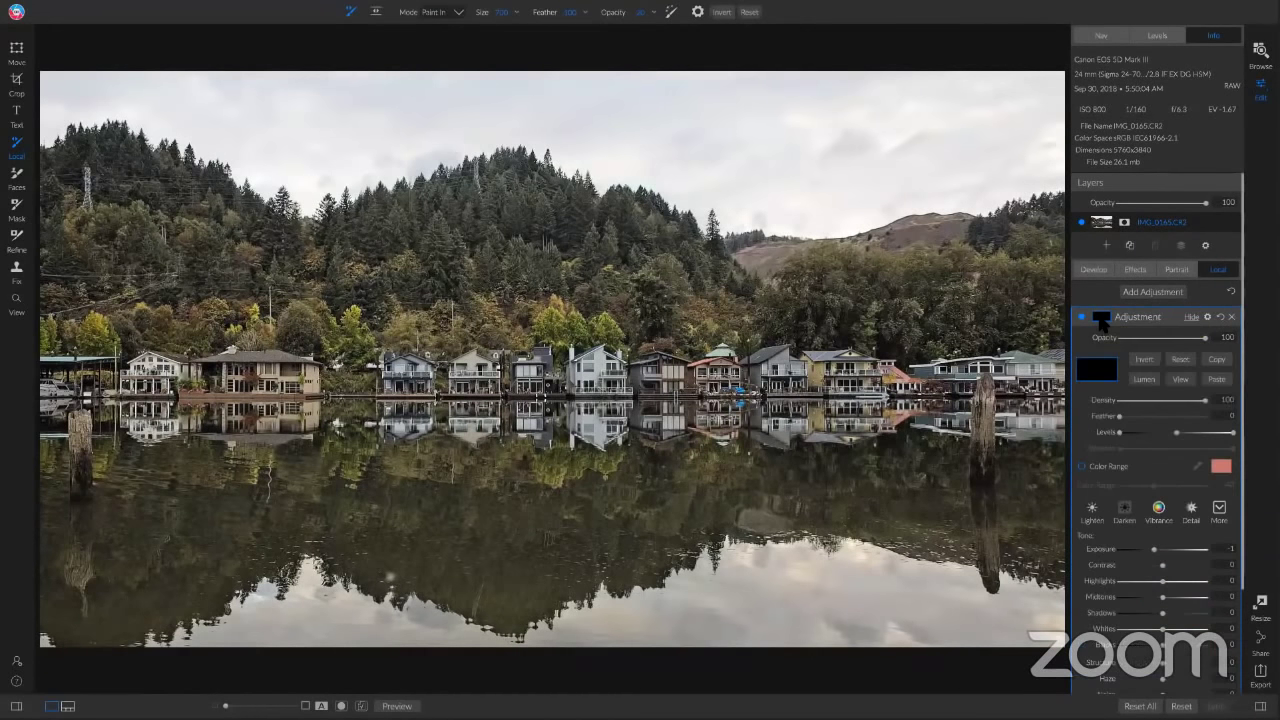
click(1216, 369)
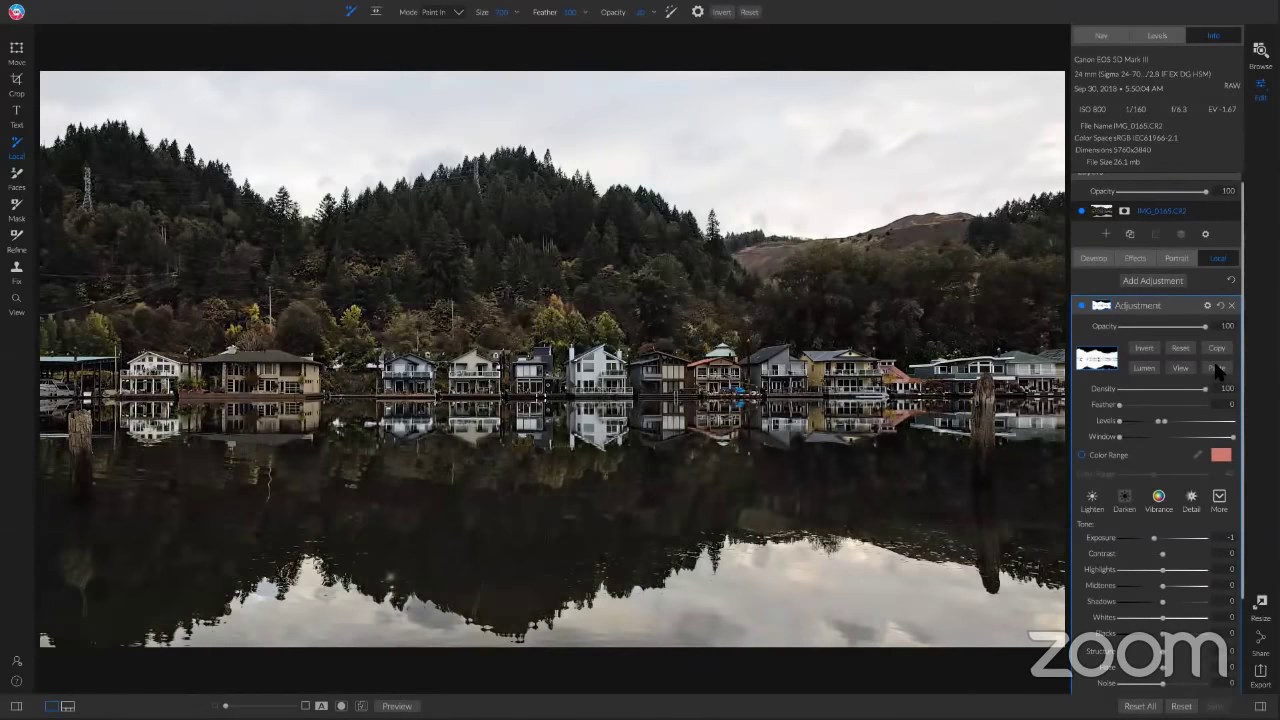
click(1144, 348)
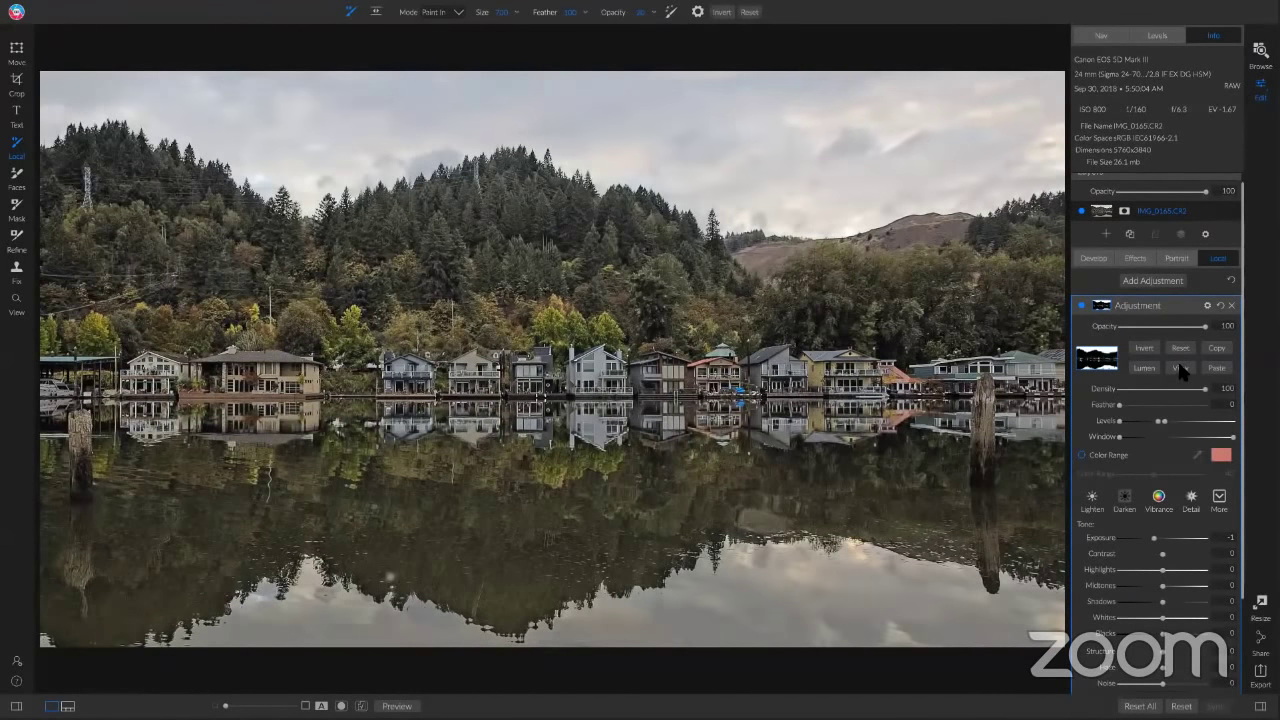
Step: View the local adjustment's mask, switch the brush to Paint Out, and compare the photo with the adjustment off and on
click(1181, 368)
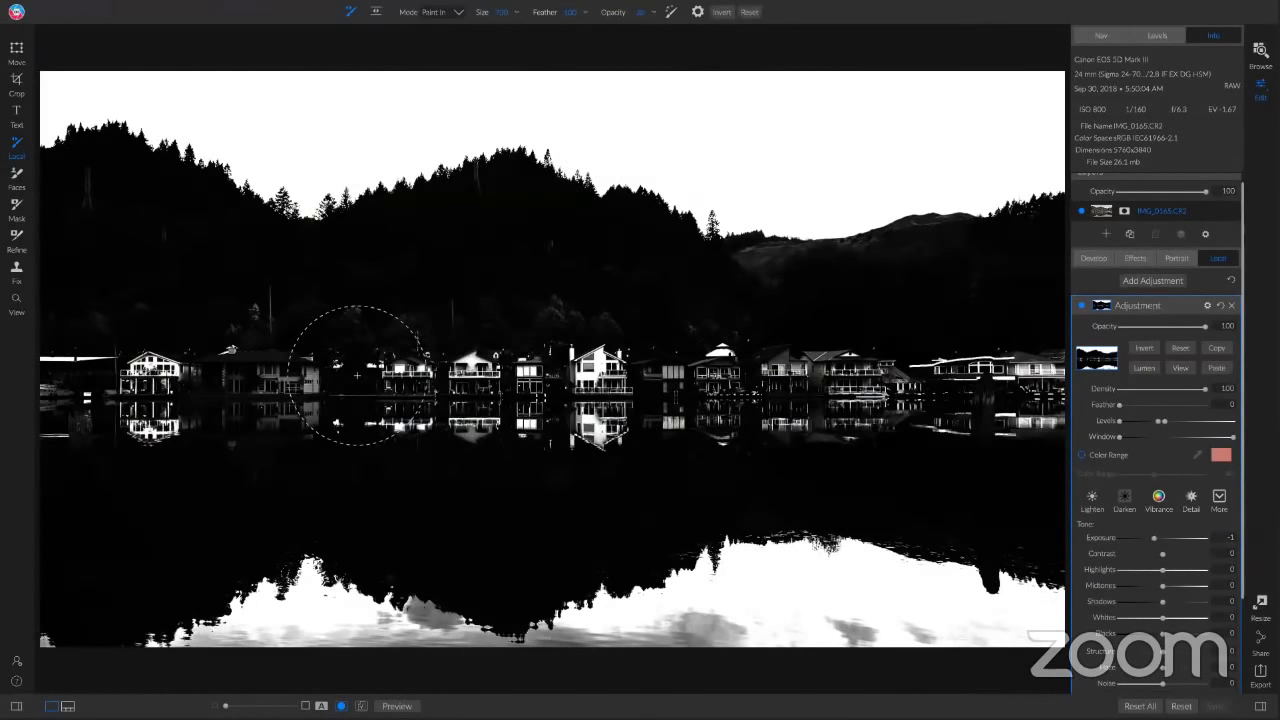
key(alt)
click(1184, 370)
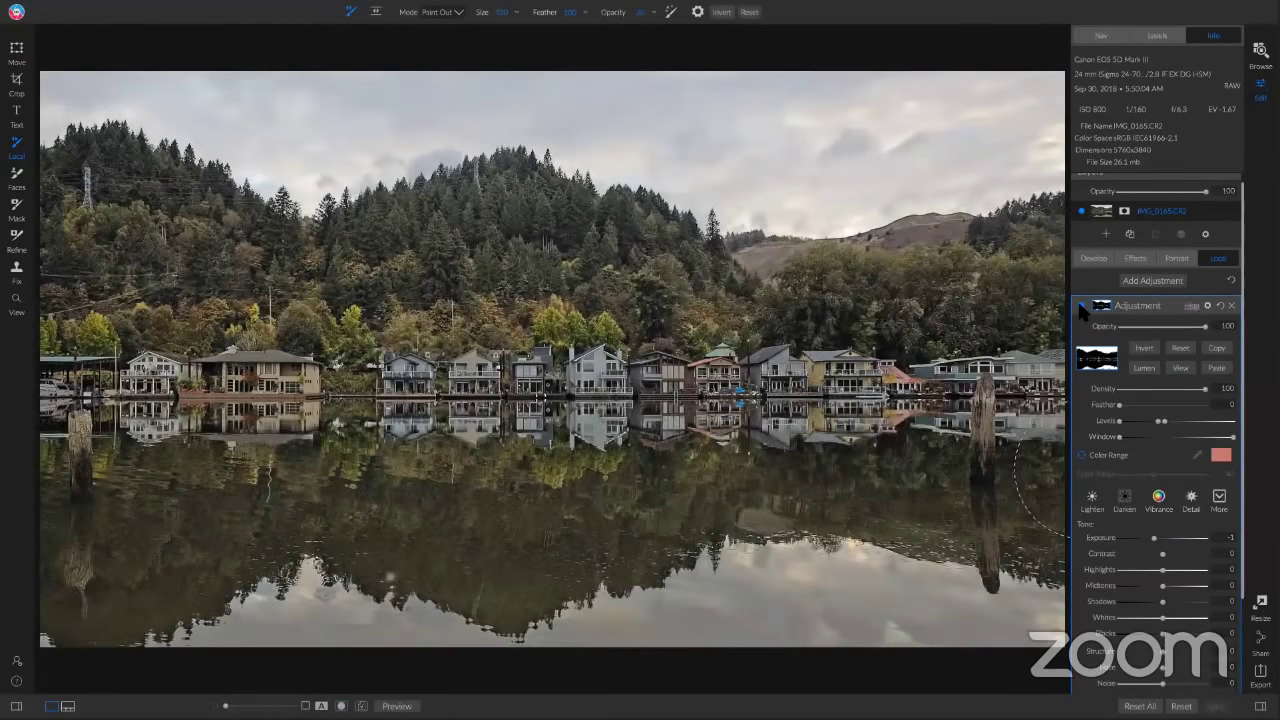
click(1081, 305)
click(1081, 305)
Step: Paint the houseboats and their reflections out of the adjustment mask, raising brush opacity to 100, and compare the adjustment off and on
click(1185, 370)
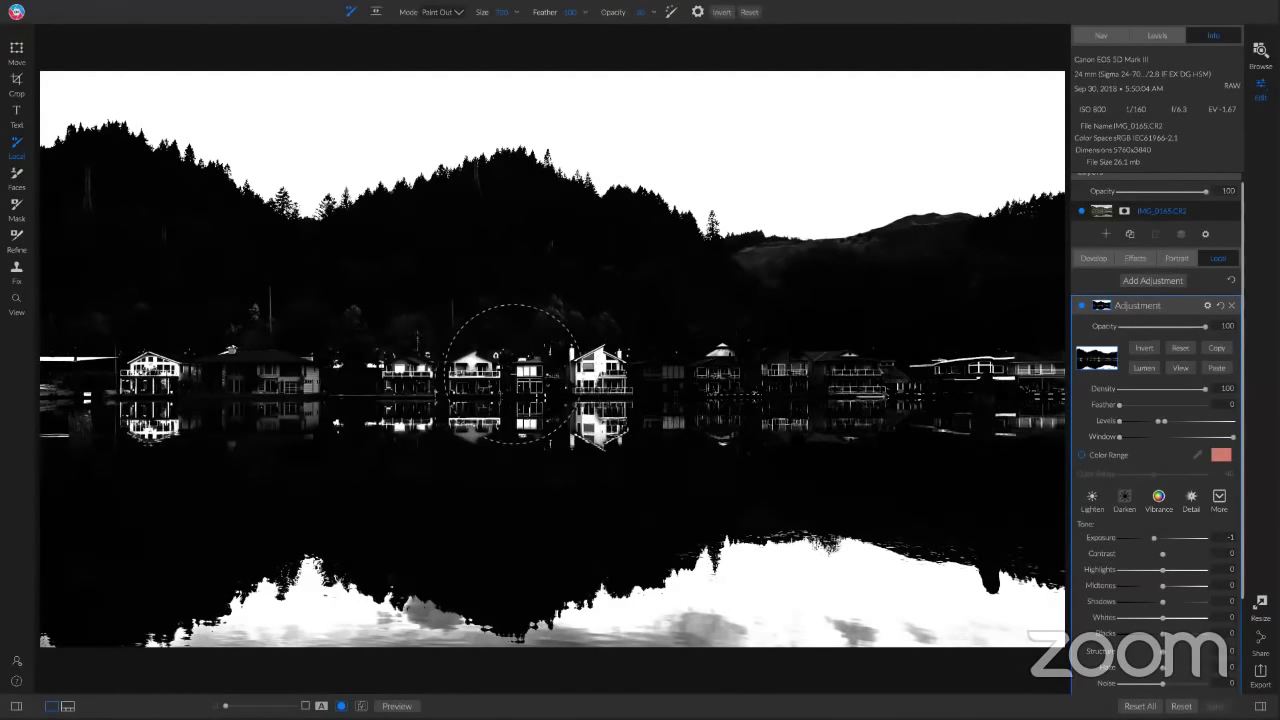
drag(511, 373, 572, 375)
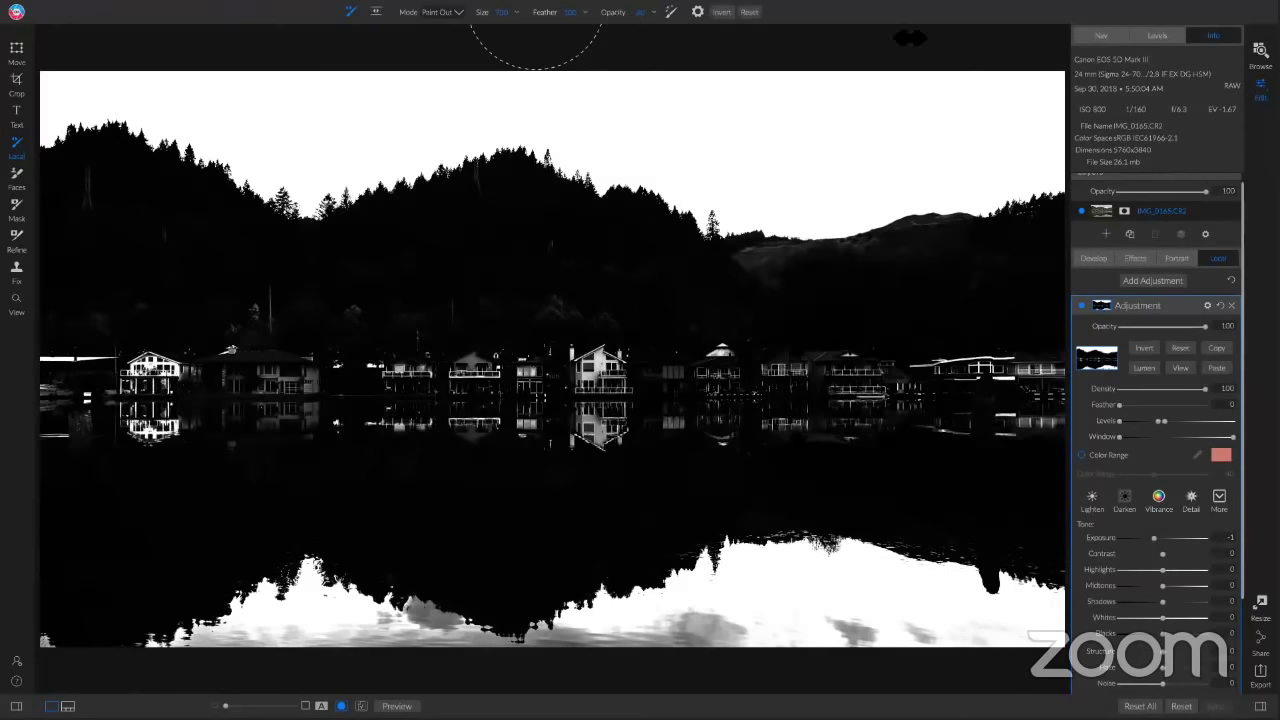
mouse_move(429, 414)
mouse_down()
mouse_move(988, 419)
mouse_move(29, 394)
mouse_up()
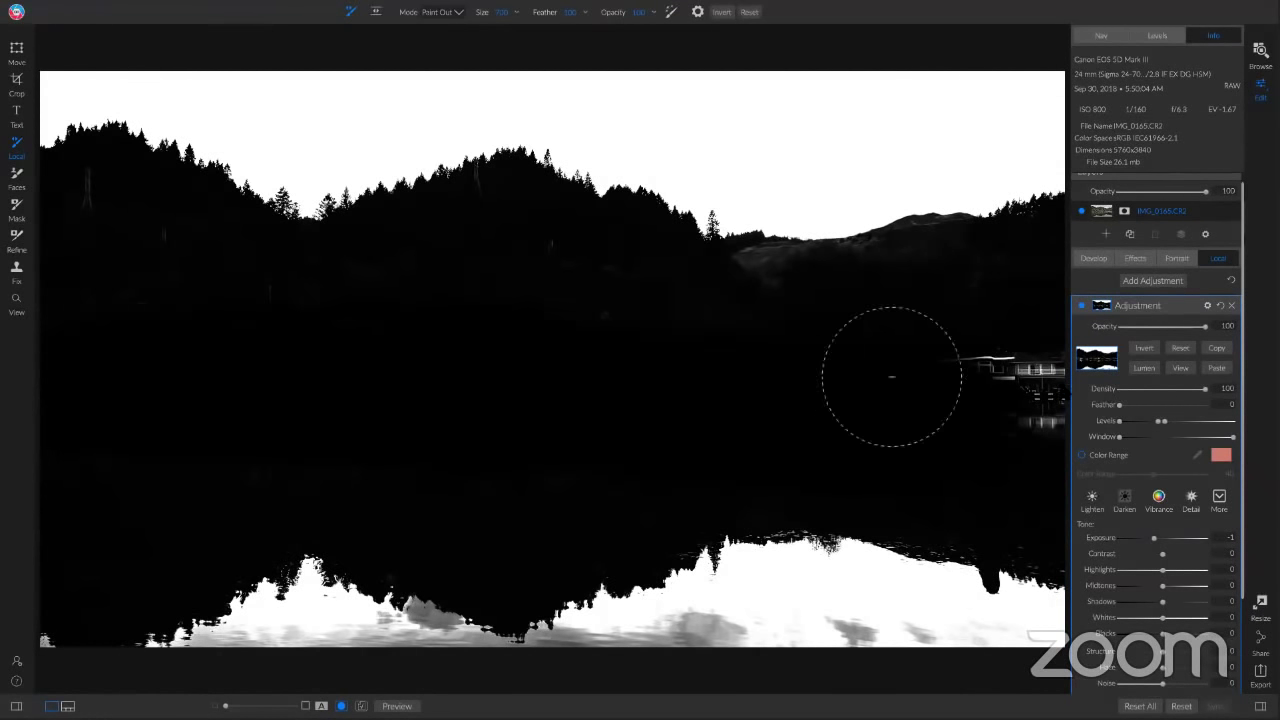
drag(891, 377, 1060, 385)
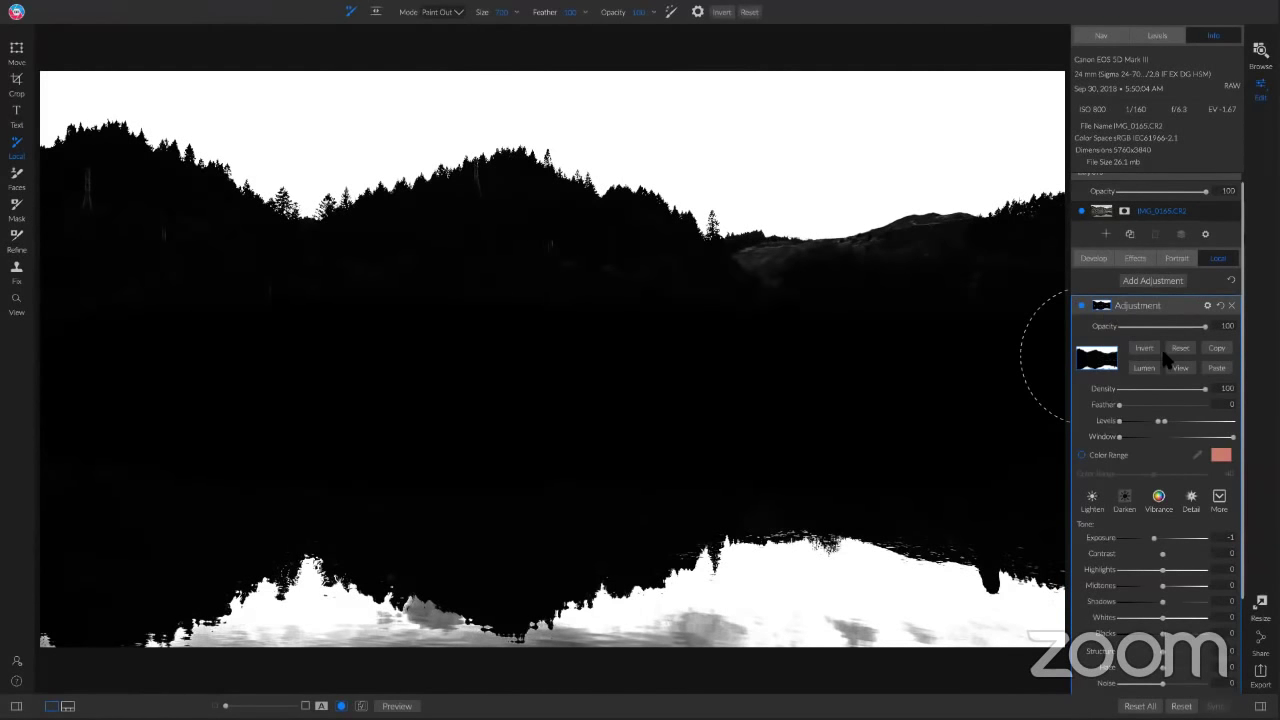
click(1080, 310)
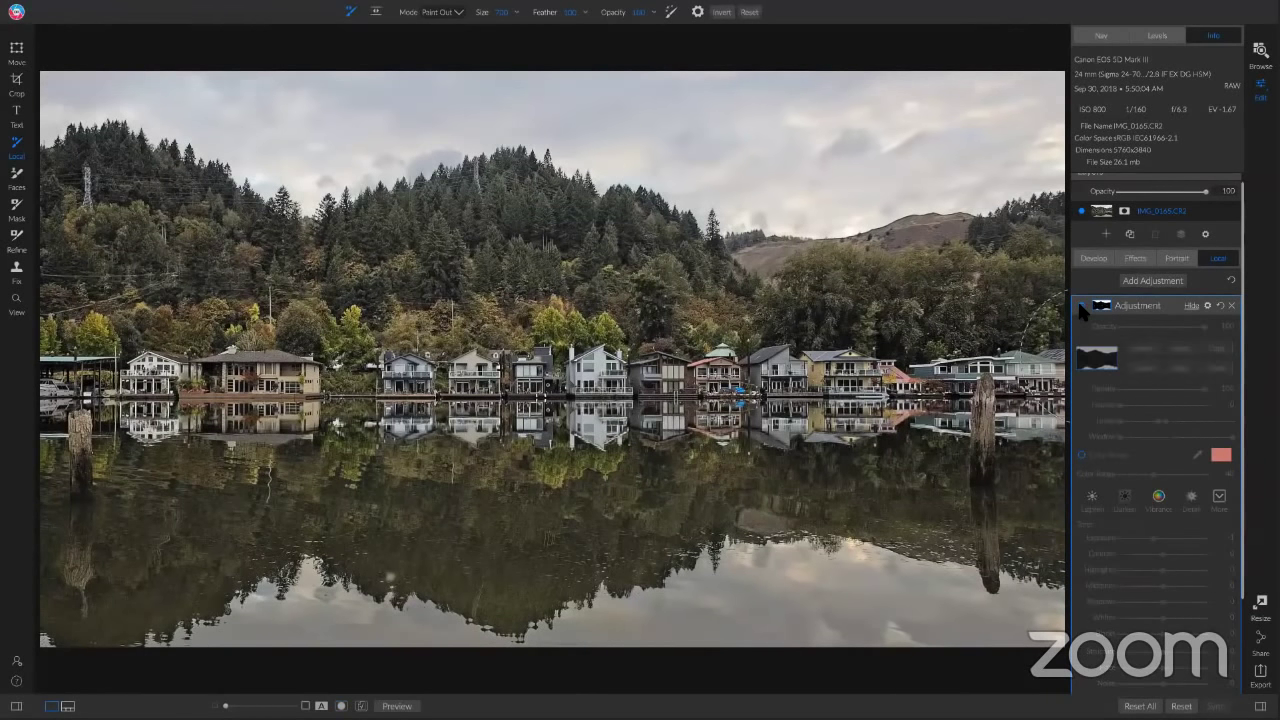
click(1078, 303)
click(1081, 309)
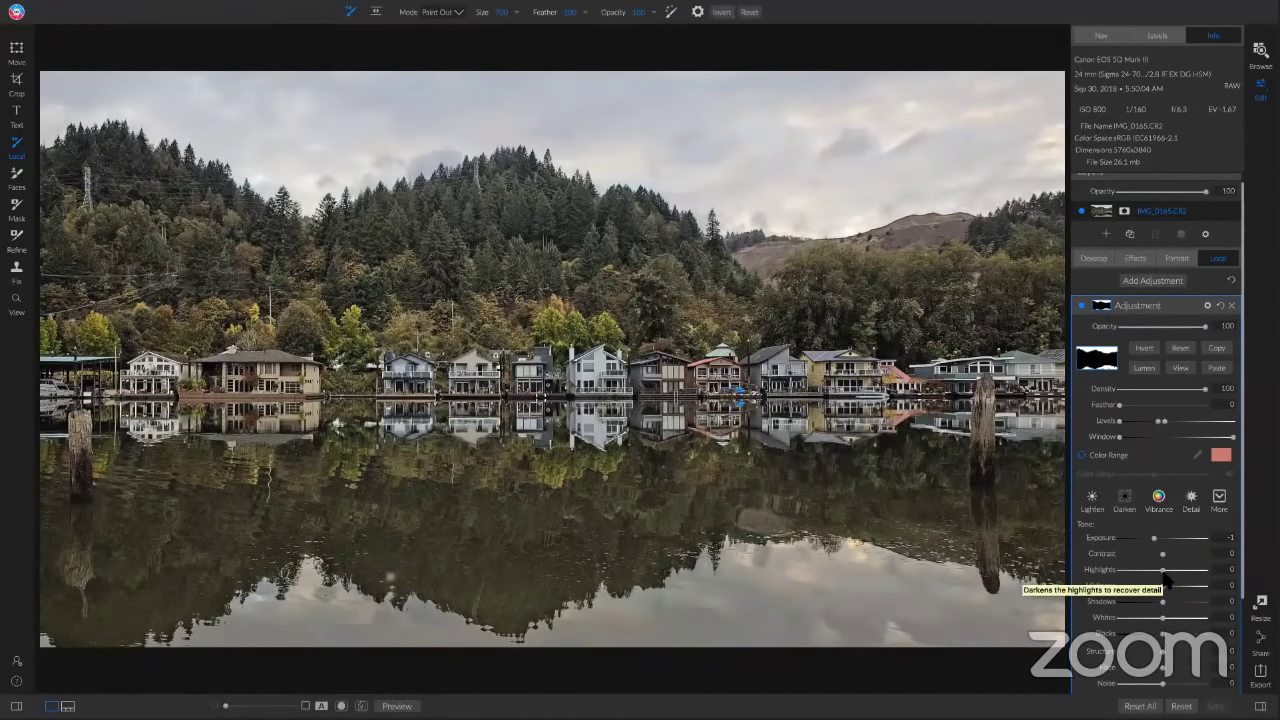
Step: Enable Paint with Color for the sky adjustment in Solid Paint mode and choose a slightly darkened saturated blue
scroll(1166, 580, down, 3)
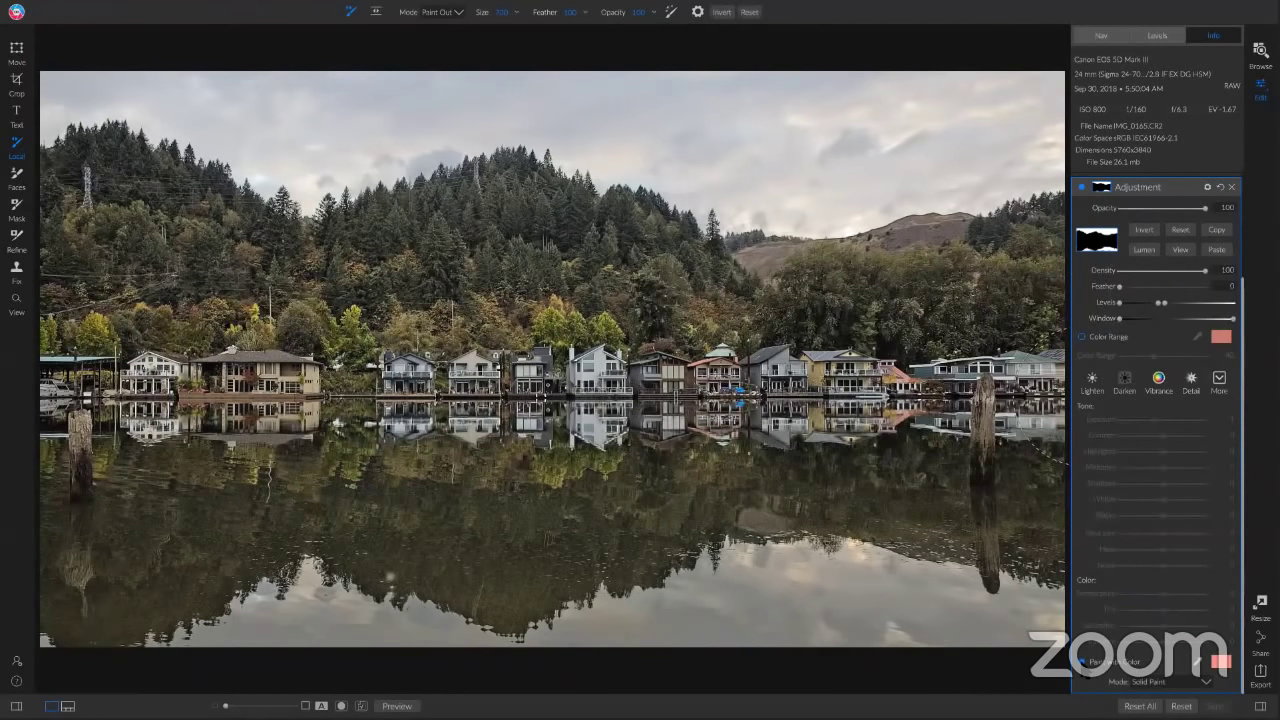
click(1082, 662)
click(1220, 664)
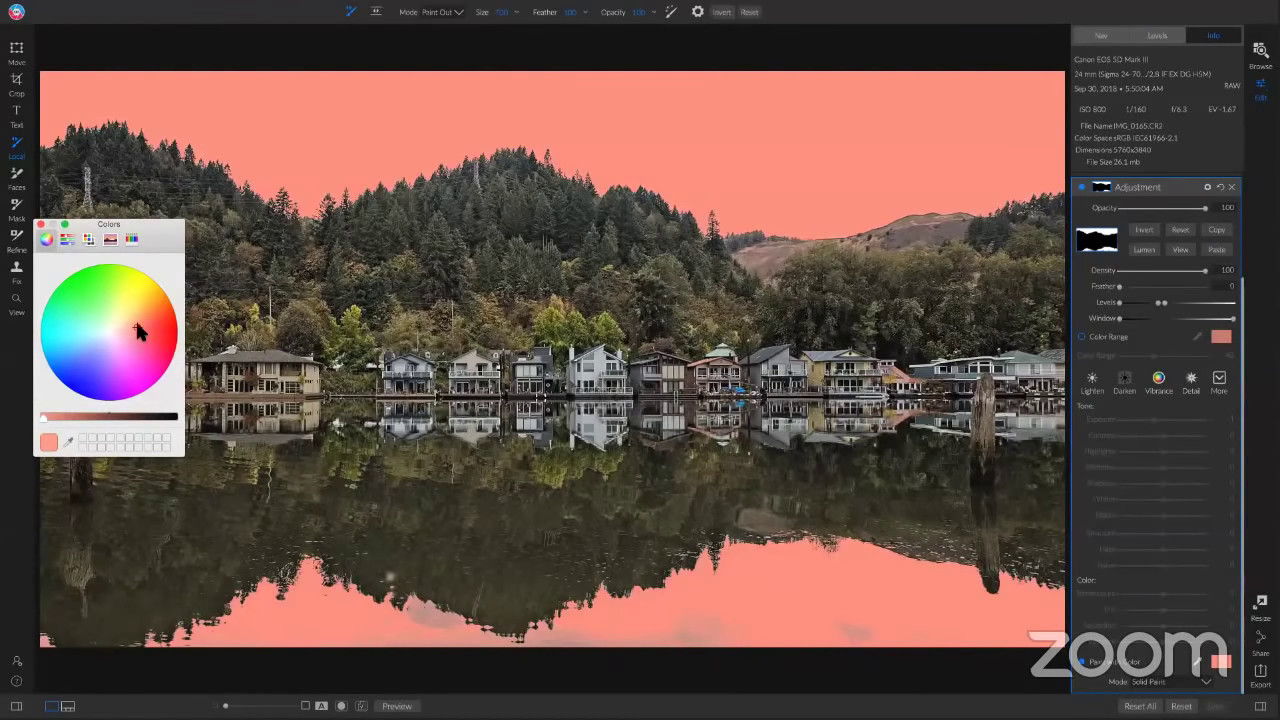
mouse_move(135, 326)
mouse_down()
mouse_move(51, 343)
mouse_move(70, 358)
mouse_move(57, 380)
mouse_move(60, 368)
mouse_up()
click(48, 417)
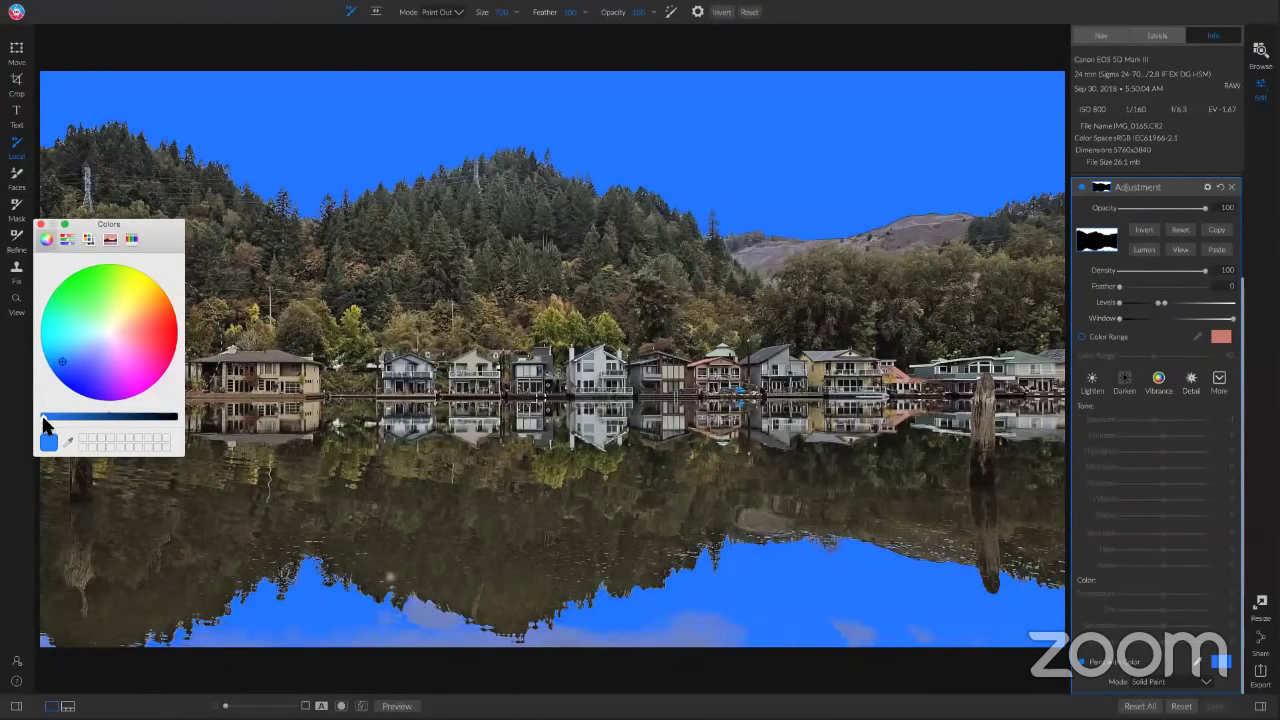
click(49, 418)
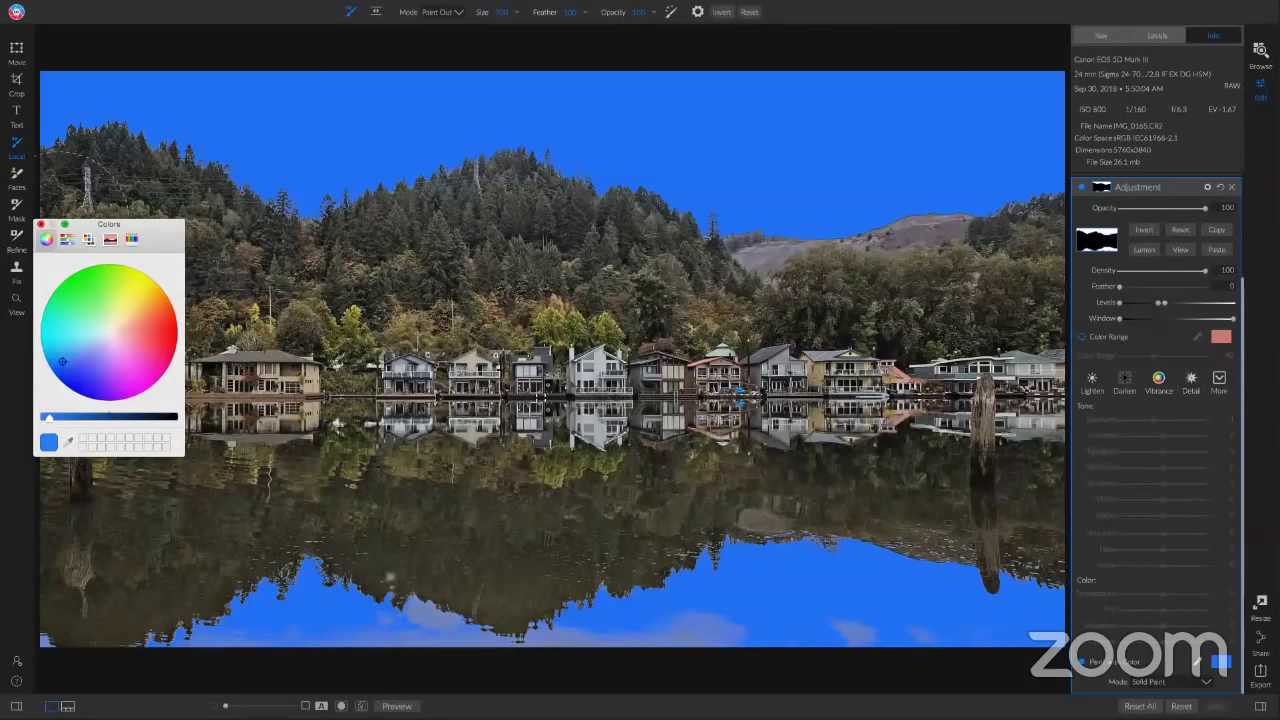
click(40, 224)
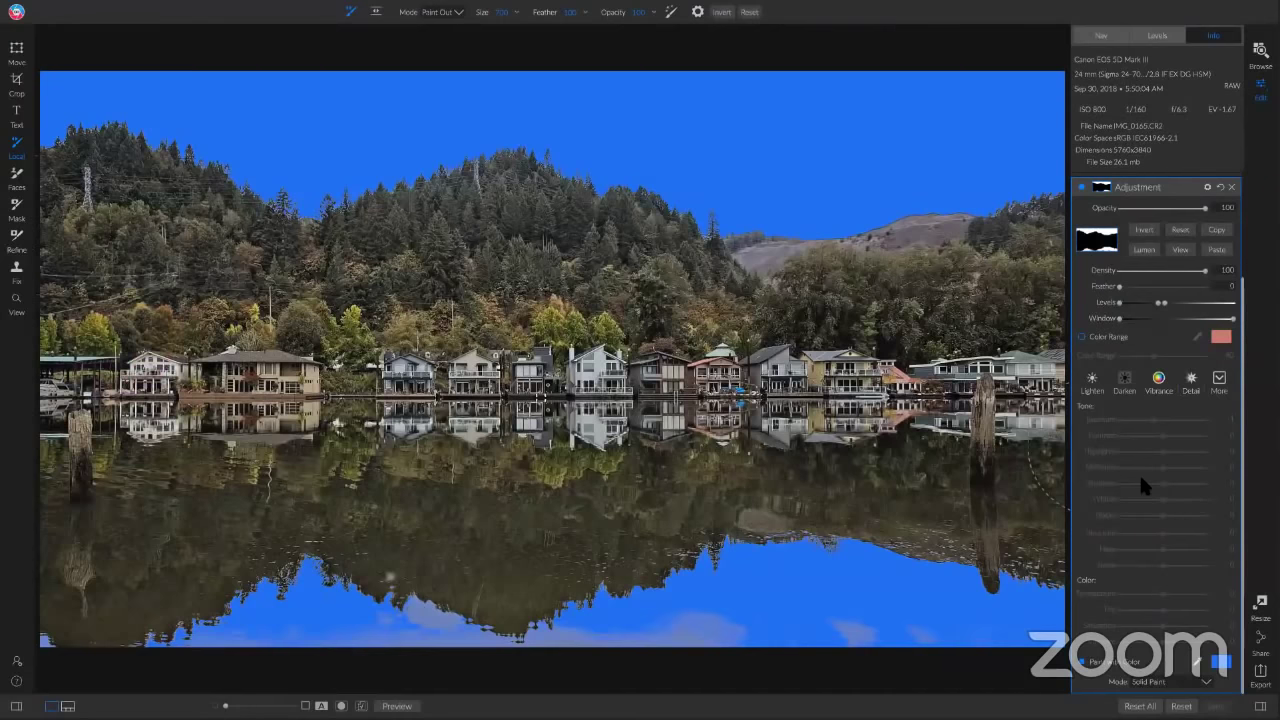
Step: Try the Classic color mode with Overlay blending on the sky adjustment, lowering exposure to about -4.3
click(1183, 679)
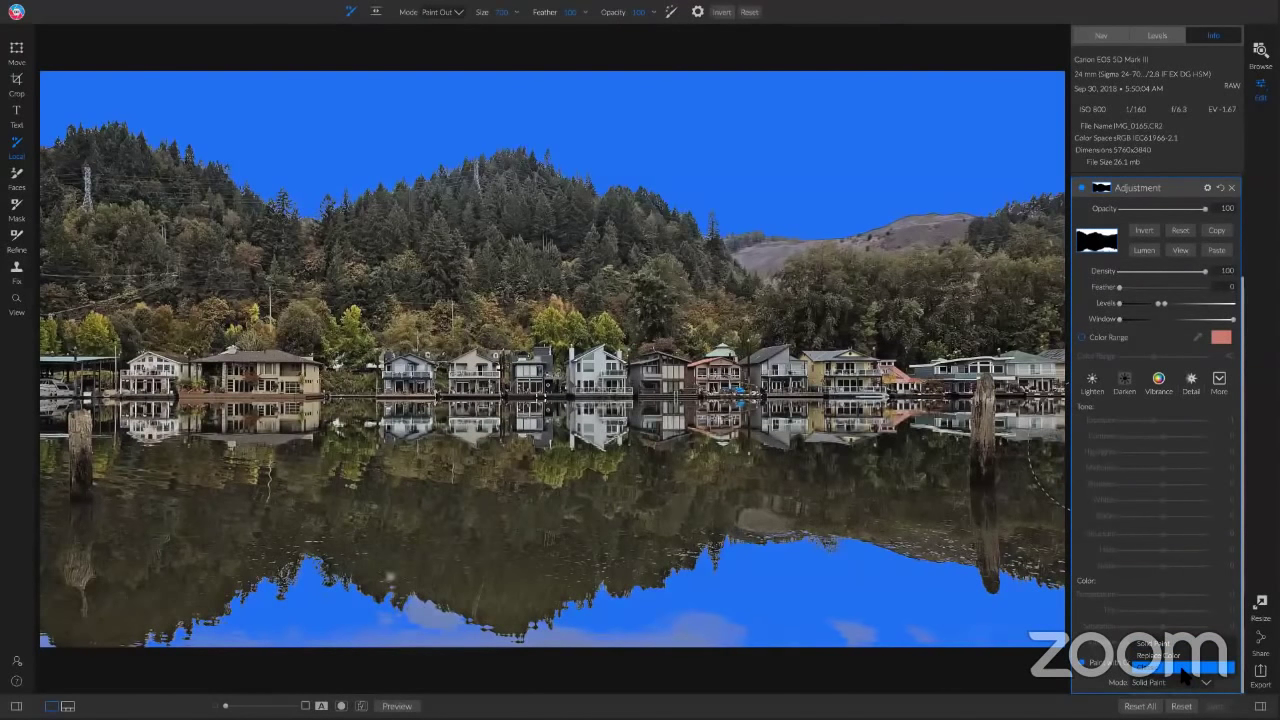
click(1184, 670)
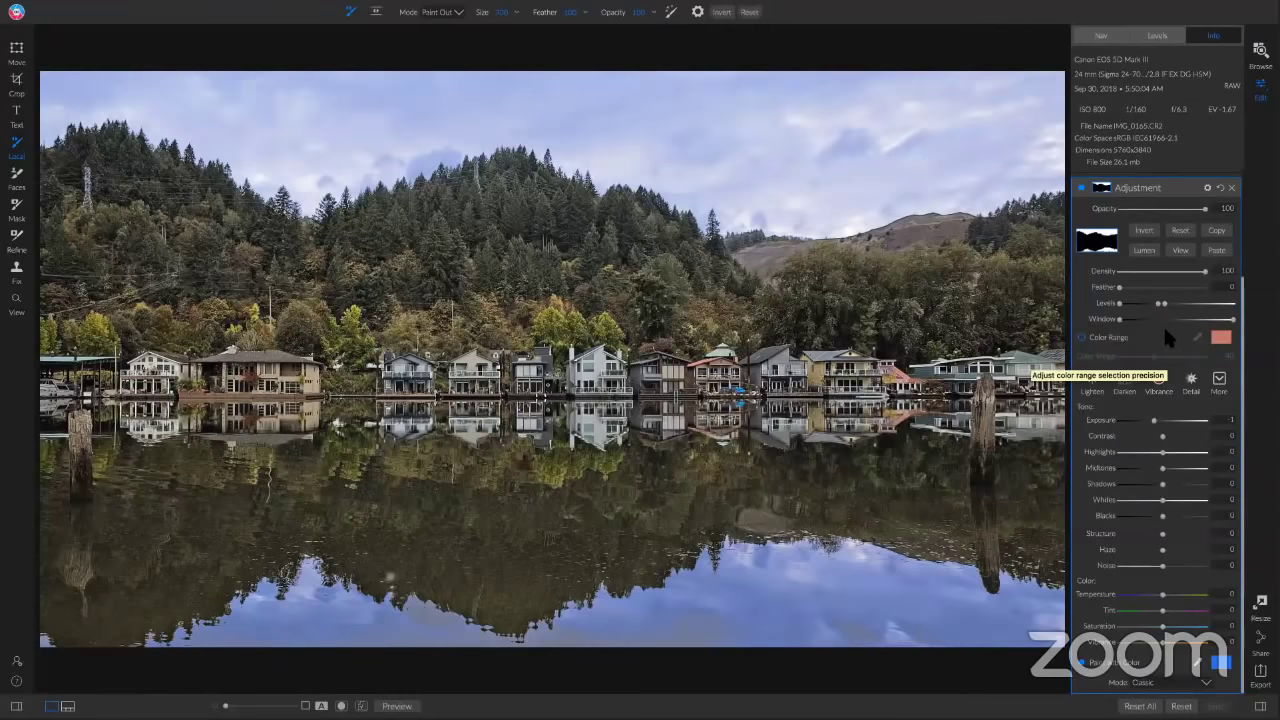
scroll(1163, 324, up, 2)
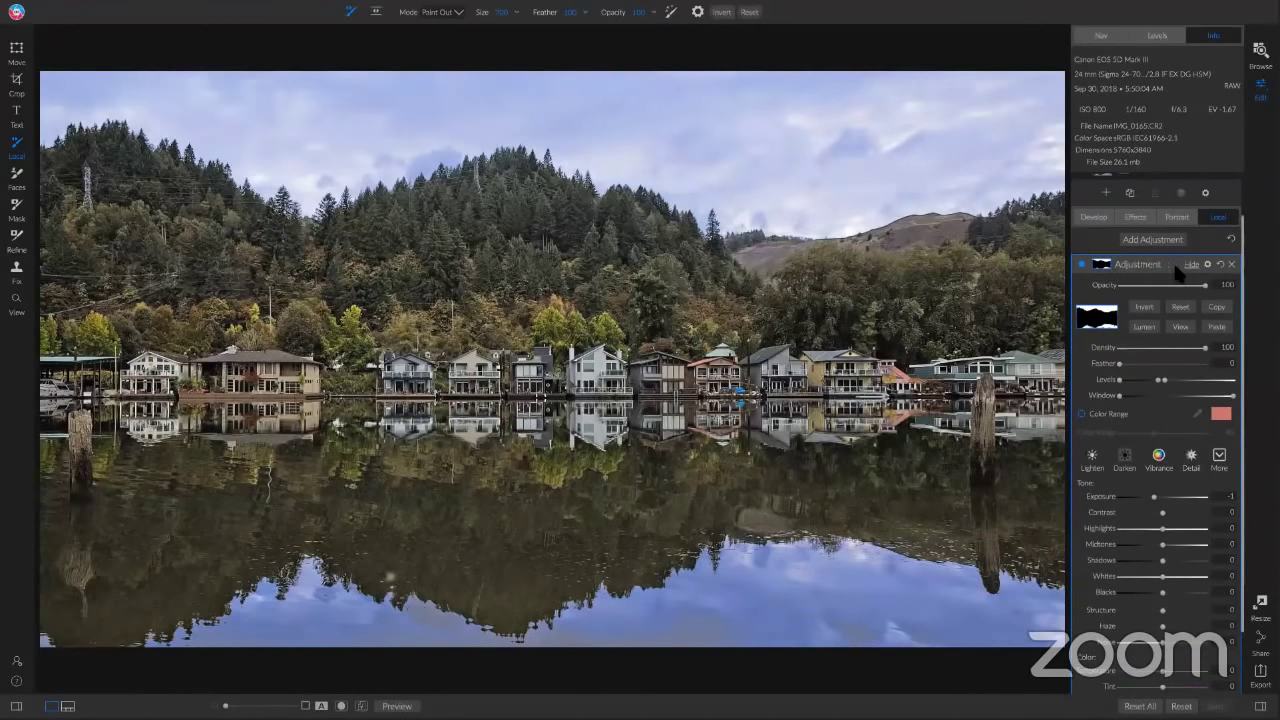
click(1206, 264)
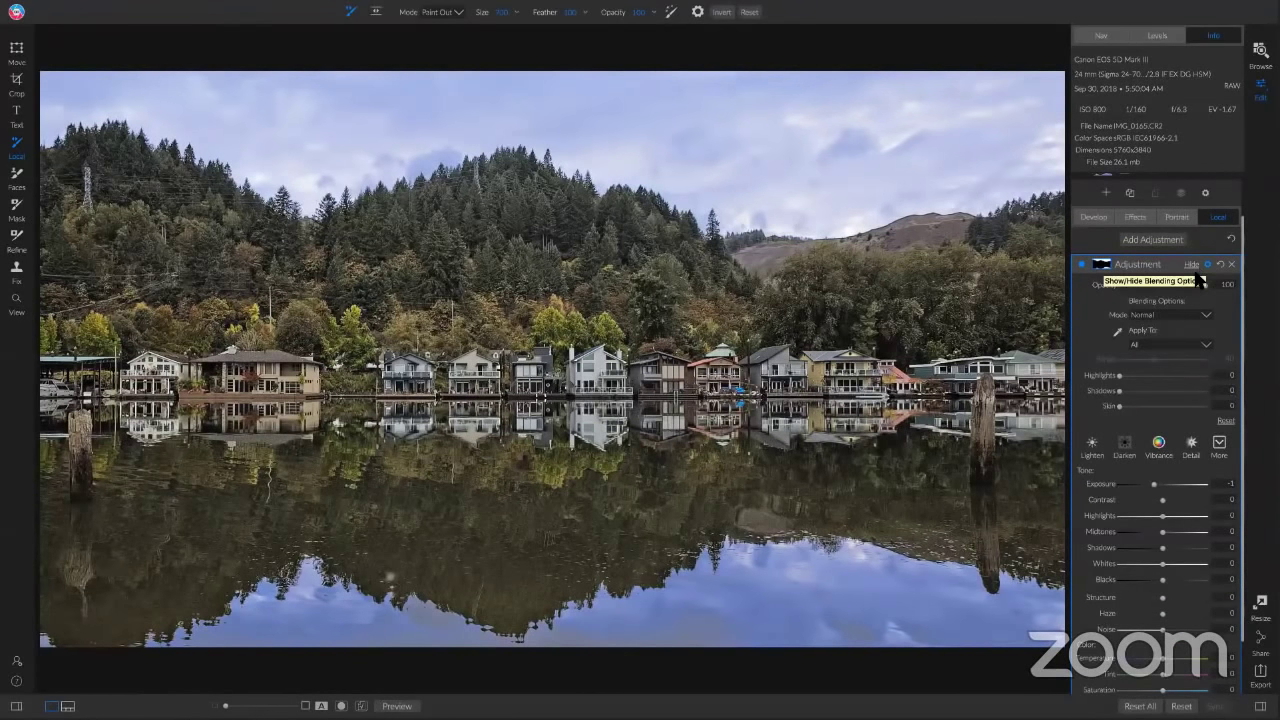
click(1160, 315)
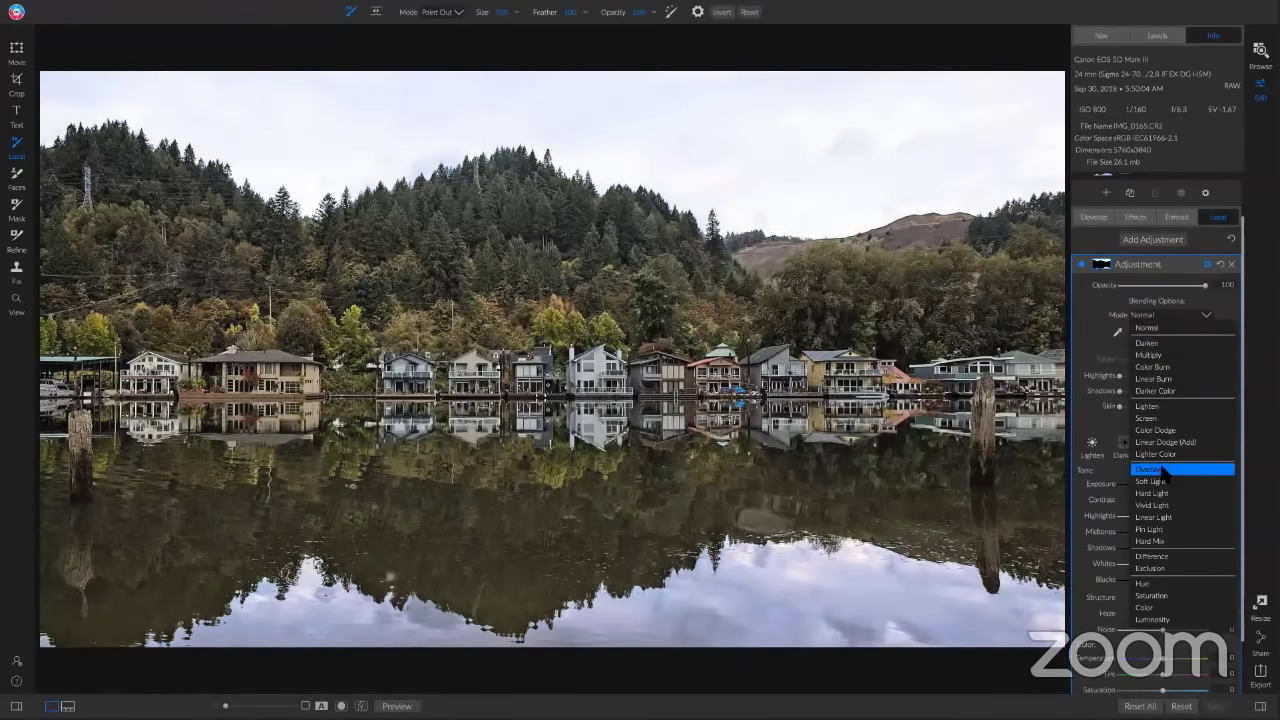
click(1160, 470)
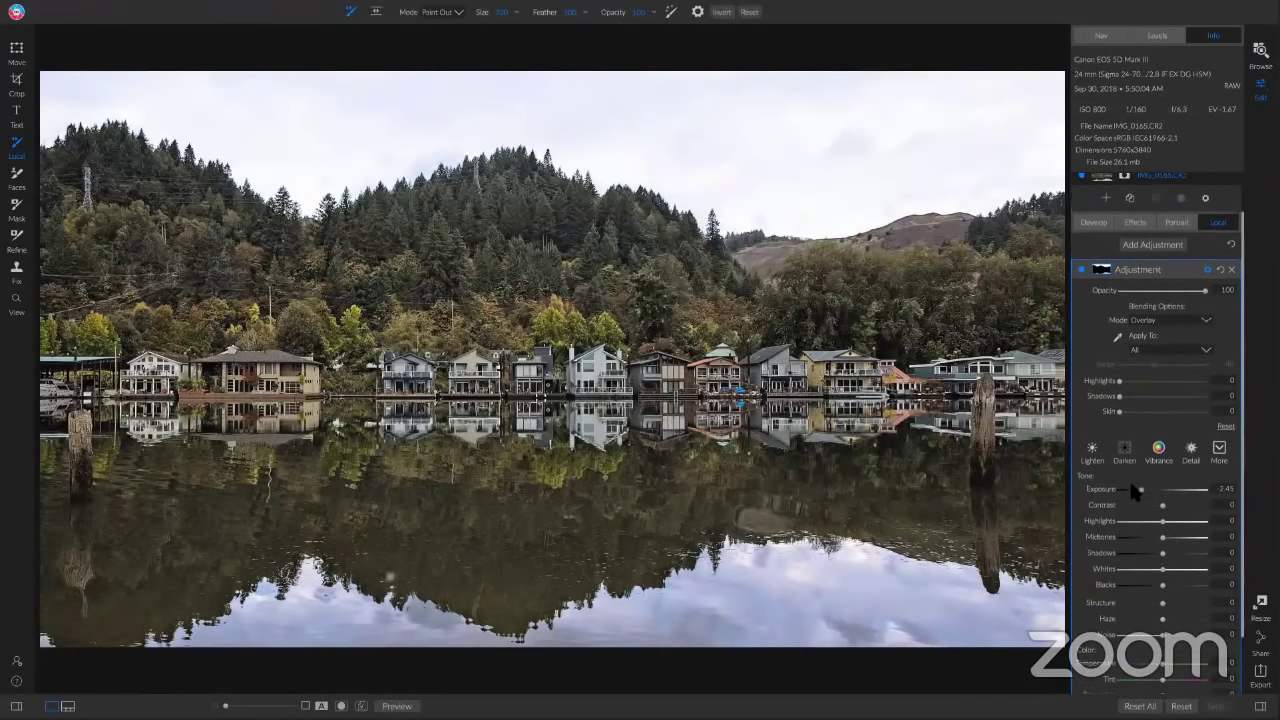
drag(1135, 490, 1129, 490)
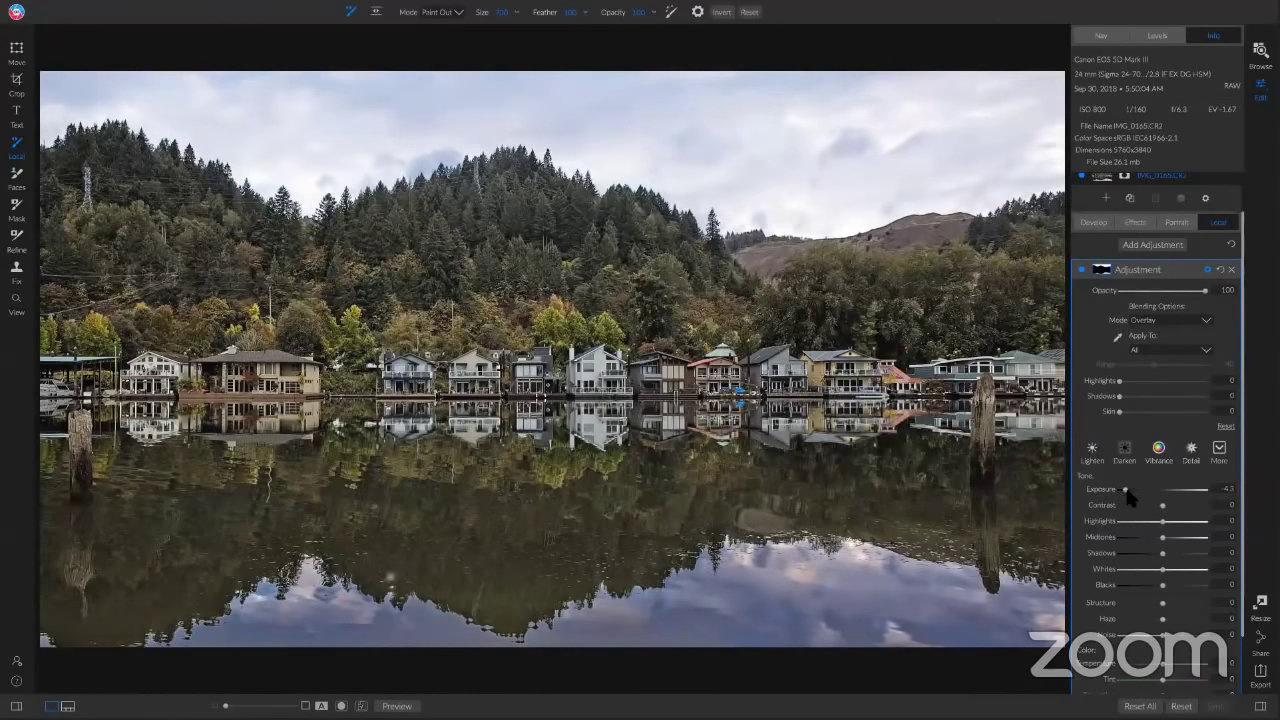
Step: Return the sky adjustment's blending mode to Normal and set its exposure to -0.85
click(1189, 318)
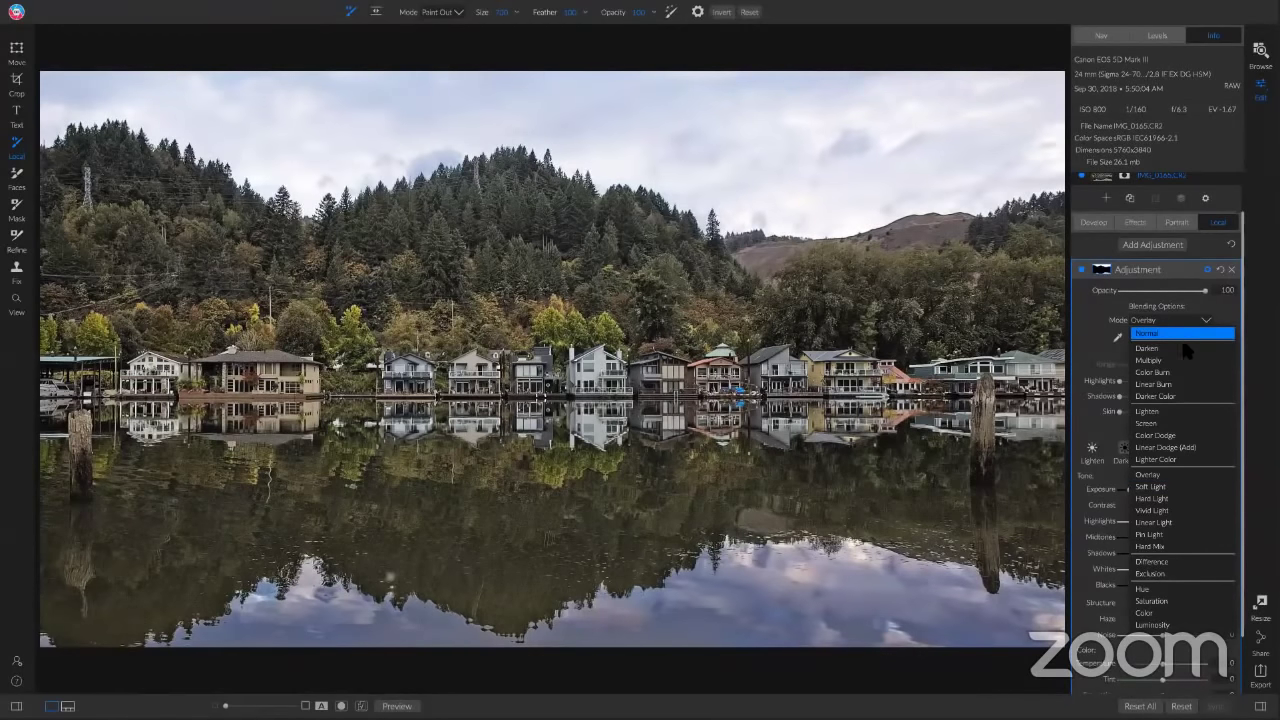
click(1183, 333)
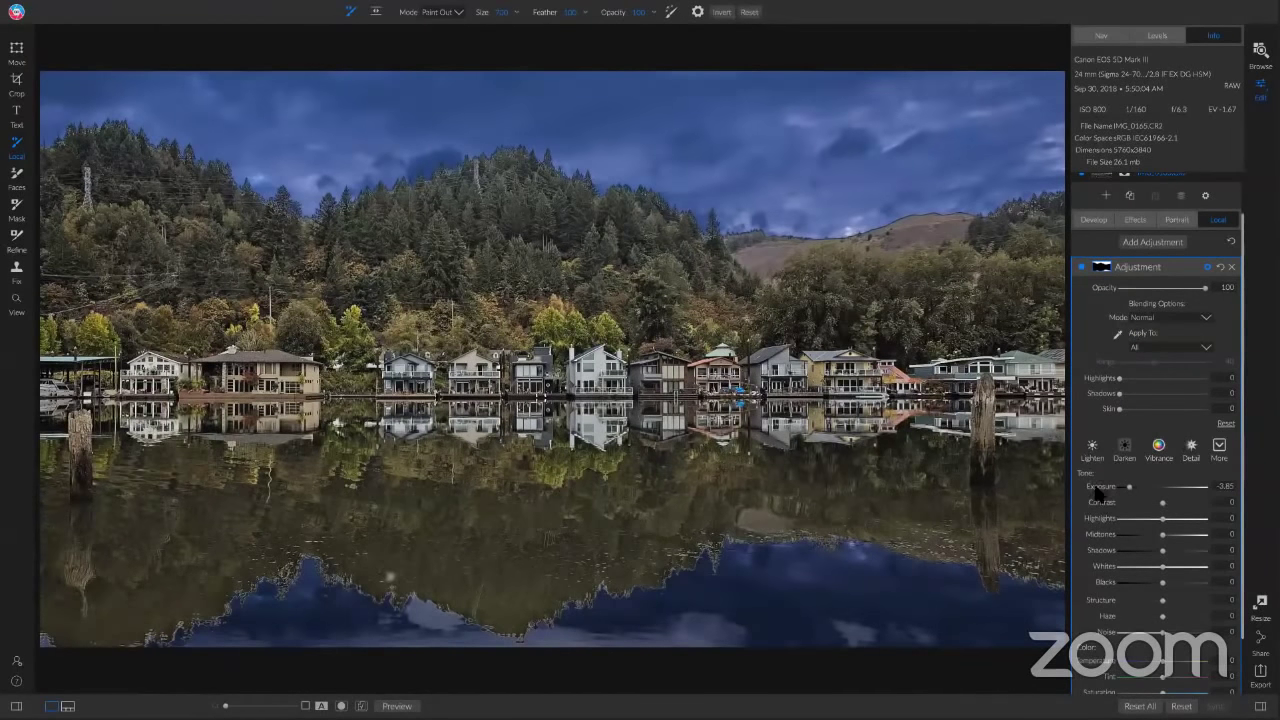
double_click(1162, 491)
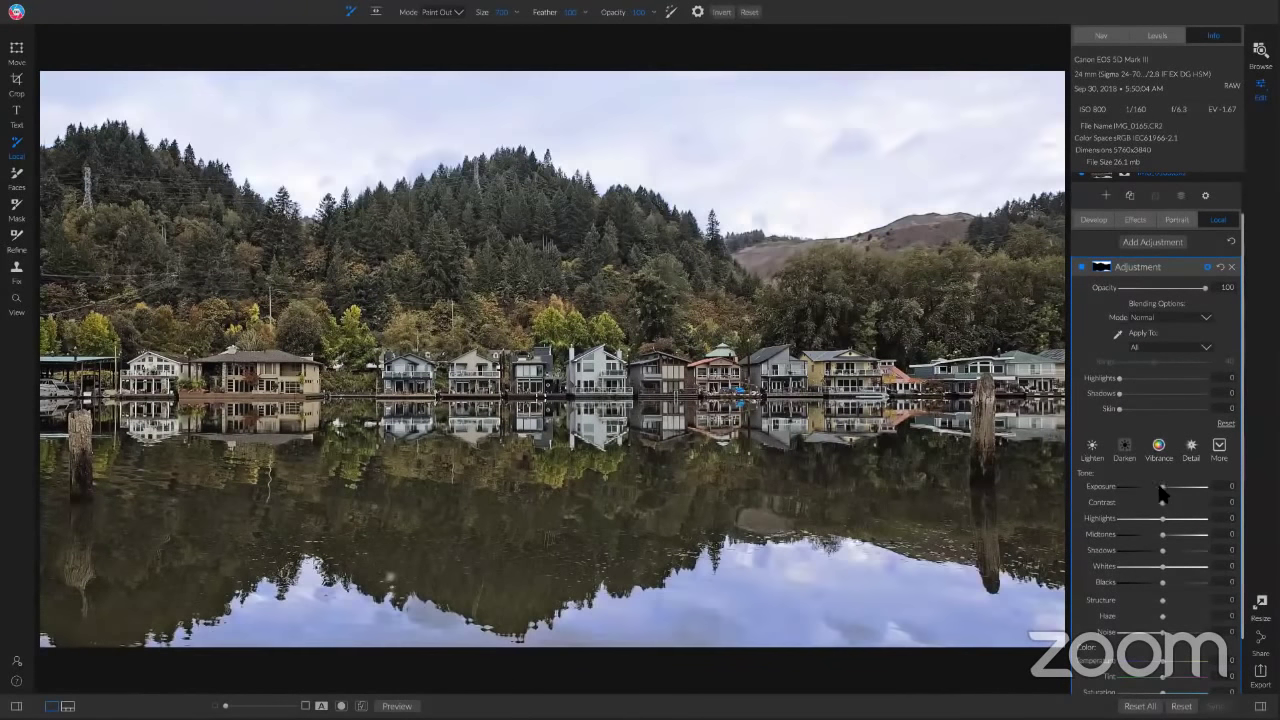
drag(1162, 491, 1156, 495)
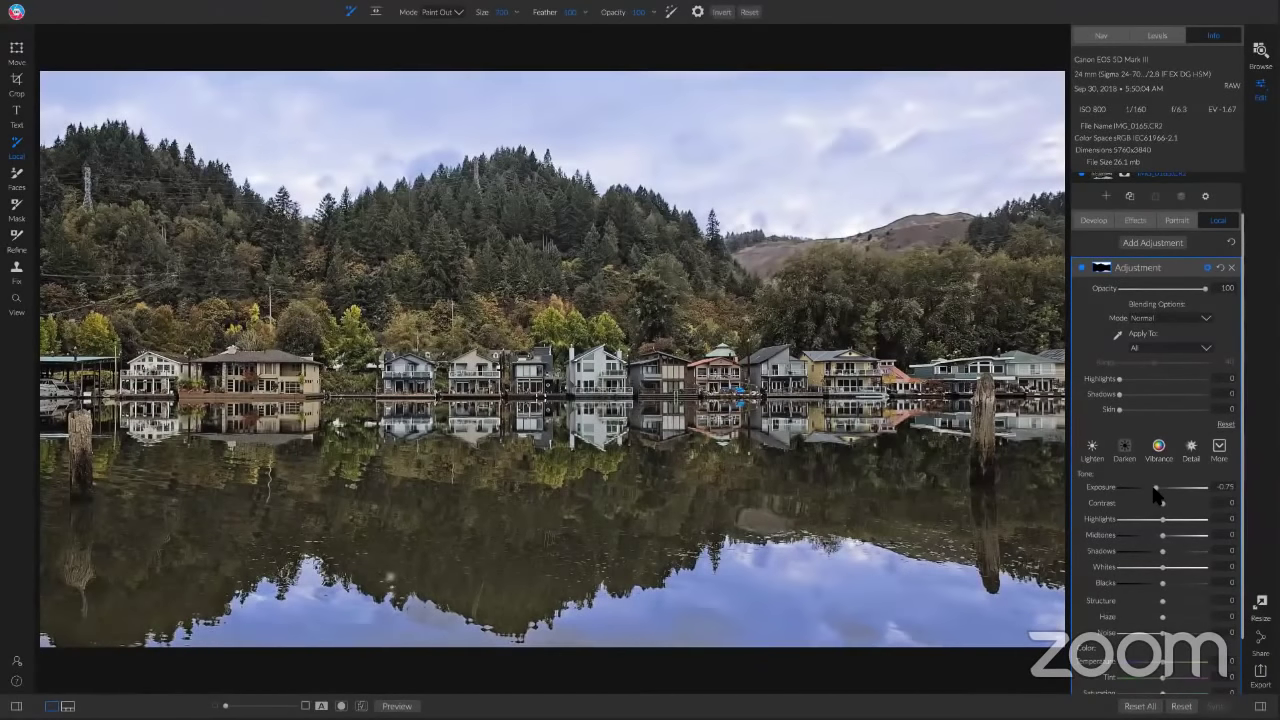
drag(1155, 494, 1156, 494)
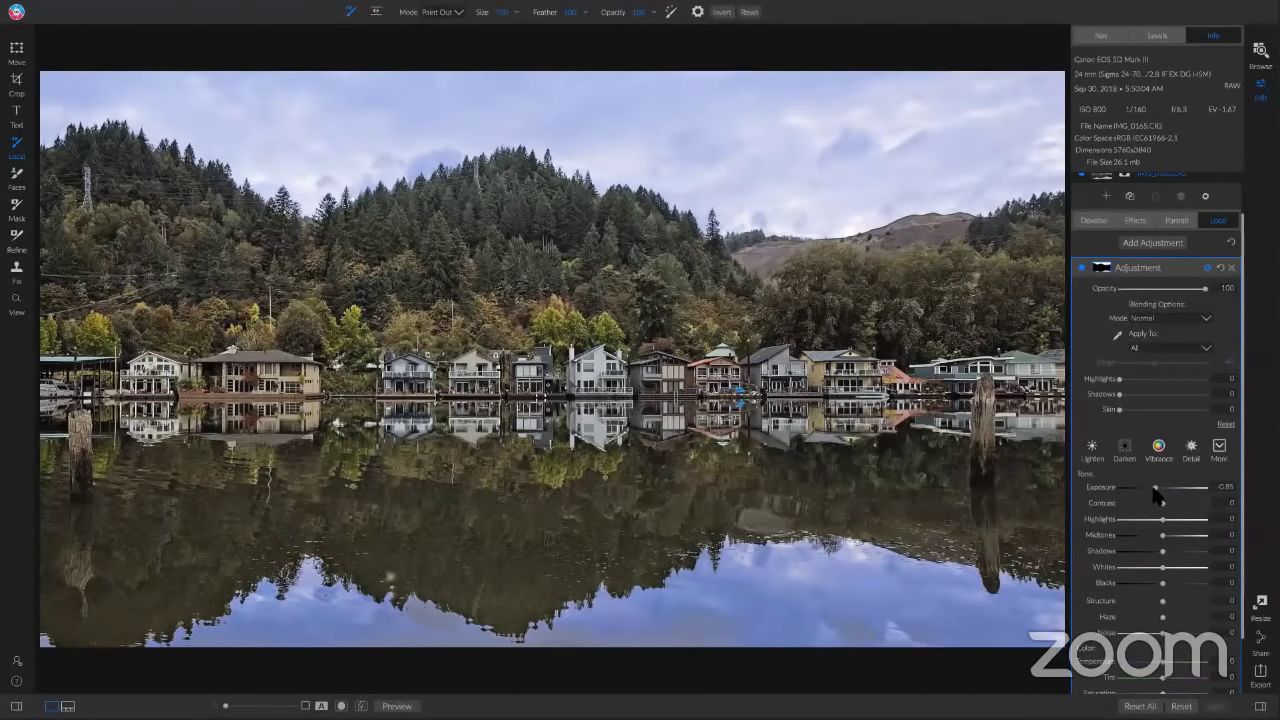
Step: Switch the sky adjustment's Paint with Color mode to Replace Color and set the adjustment's opacity to 29
scroll(1157, 497, down, 2)
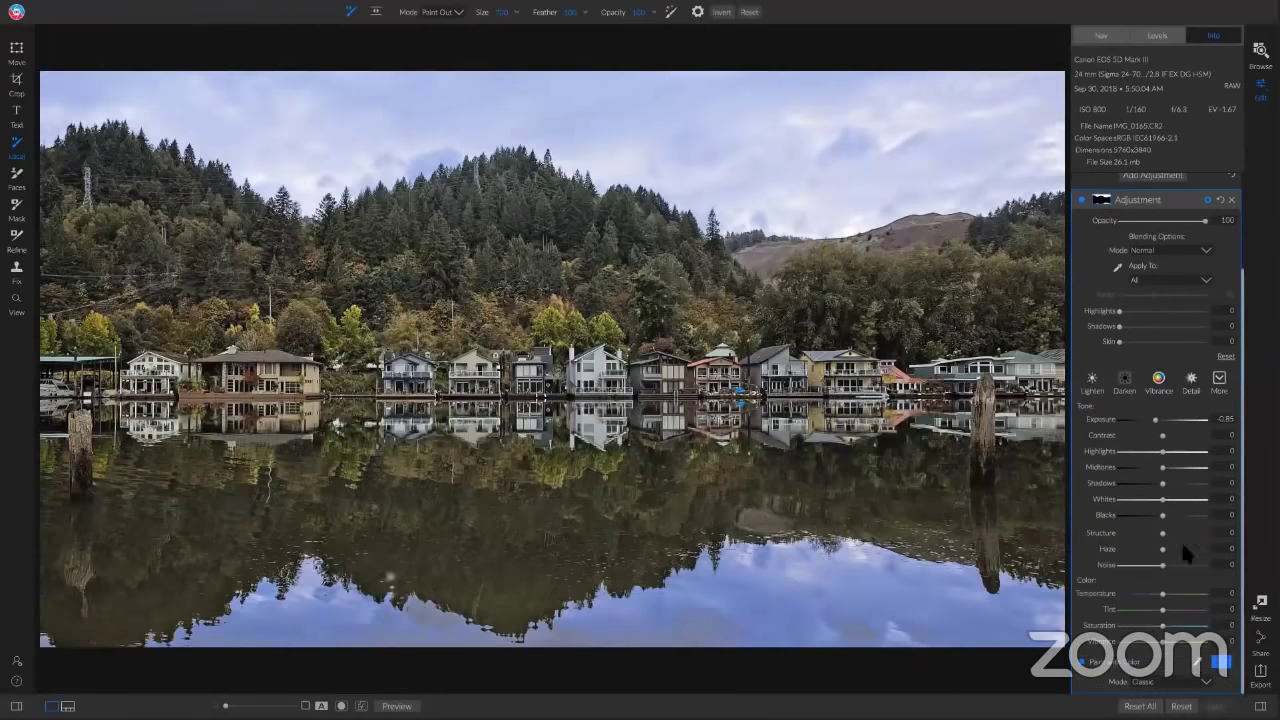
click(1165, 683)
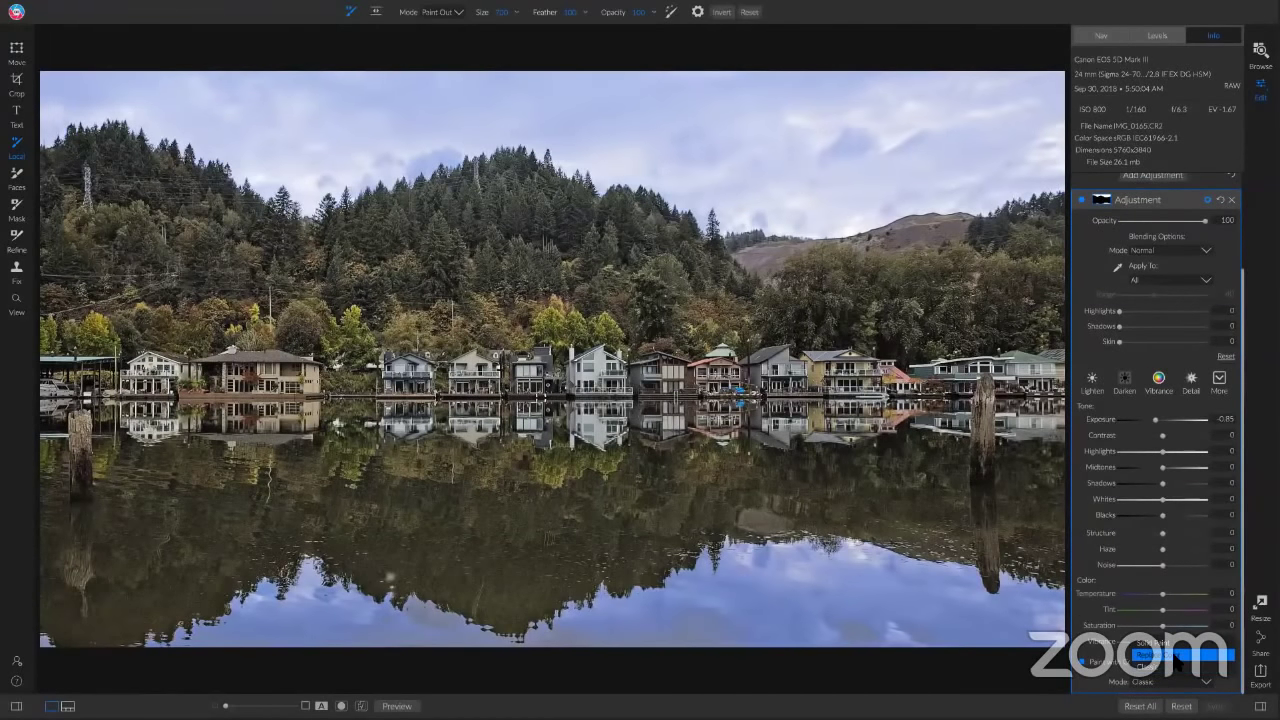
click(1177, 655)
scroll(1210, 430, up, 3)
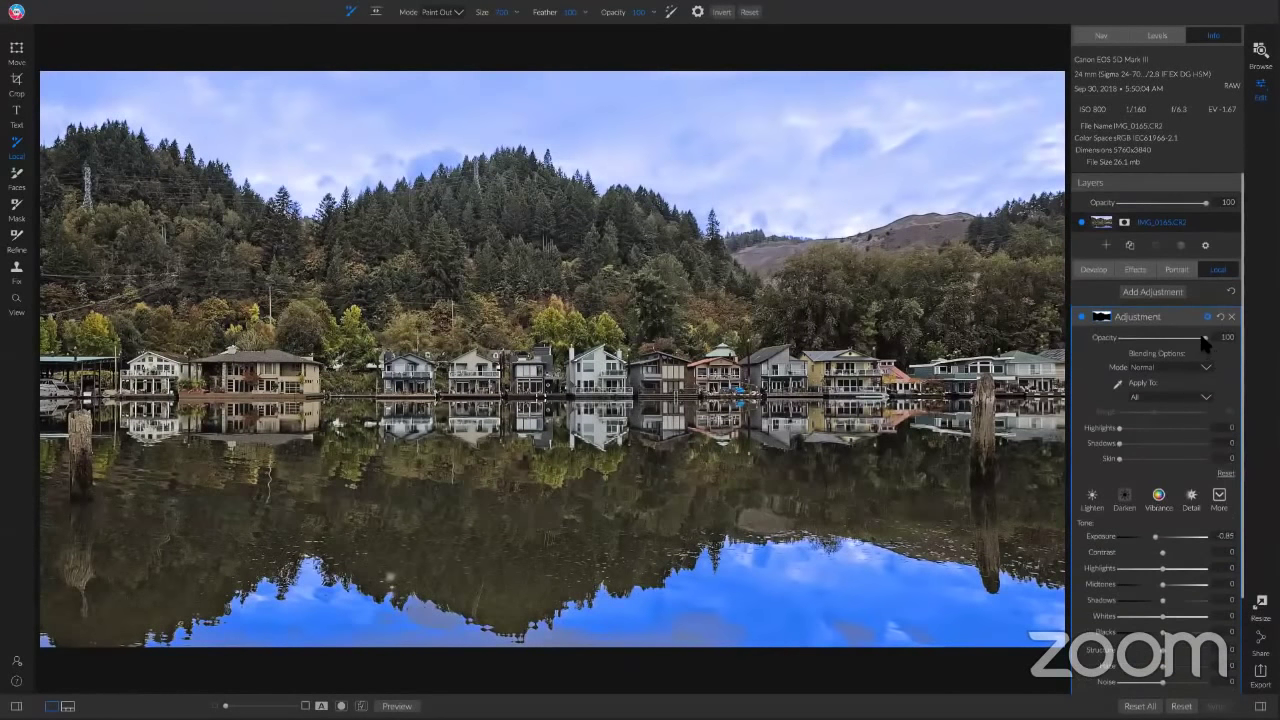
drag(1204, 345, 1143, 346)
click(1134, 344)
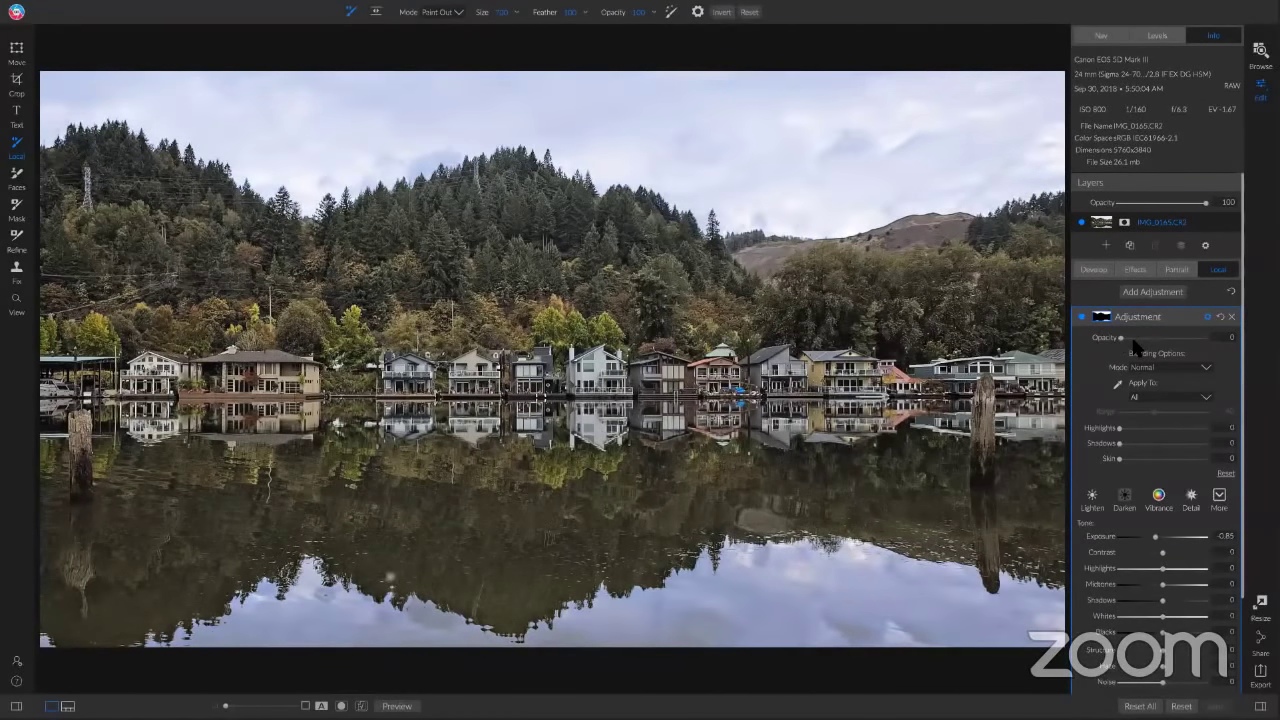
click(1147, 341)
click(1146, 343)
click(1145, 344)
Step: Lower the sky adjustment's saturation to -29
scroll(1159, 420, down, 3)
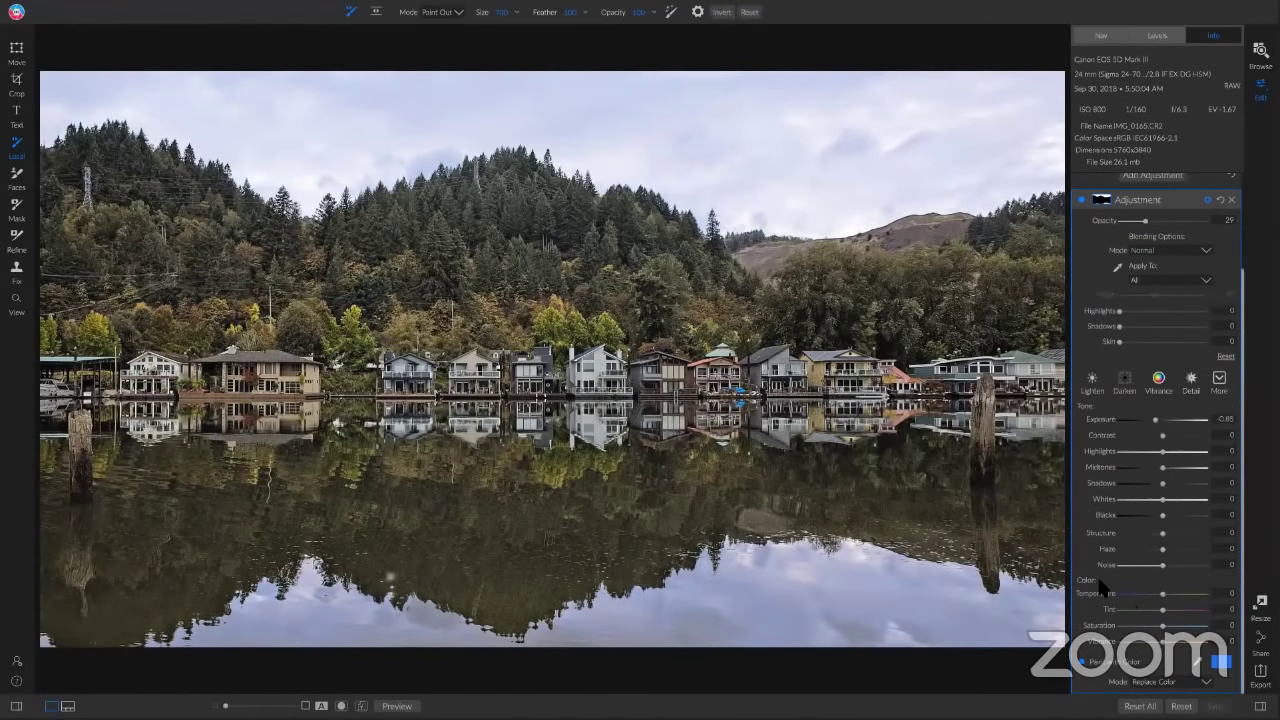
click(1164, 626)
mouse_move(1160, 626)
mouse_down()
mouse_move(1120, 636)
mouse_move(1160, 640)
mouse_move(1146, 642)
mouse_up()
scroll(1140, 440, up, 3)
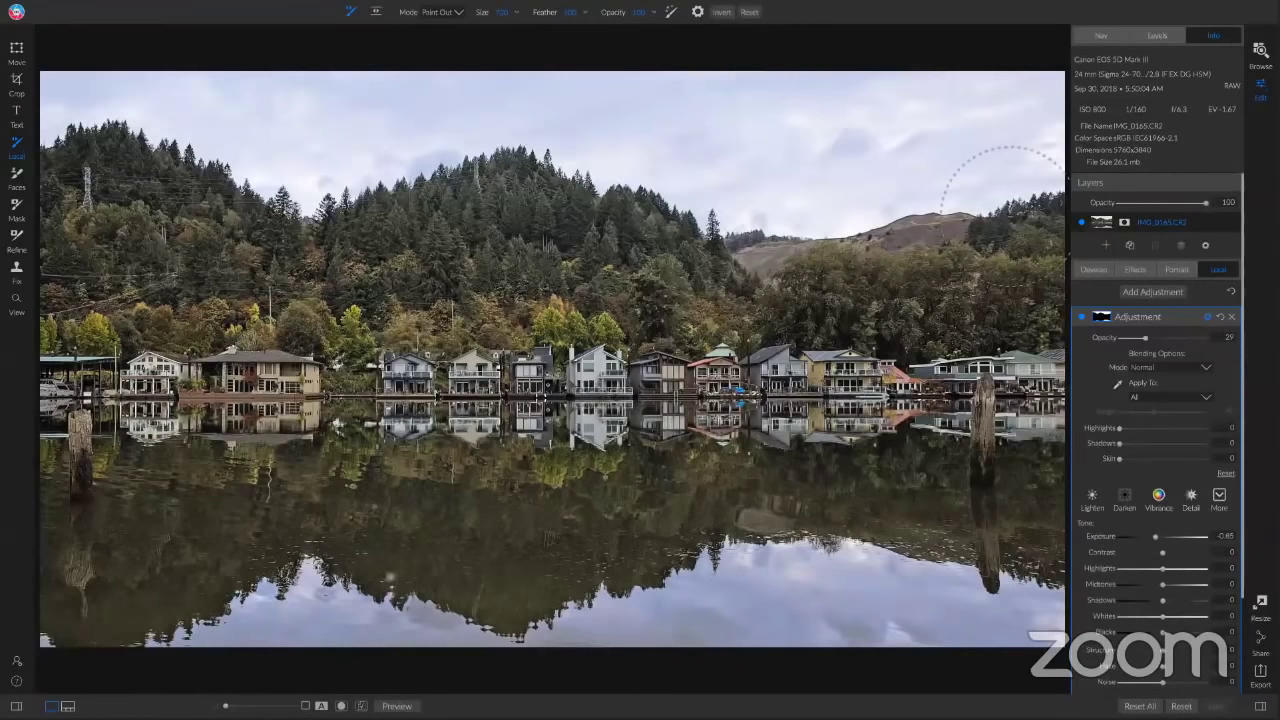
Step: Partly paint the water's sky reflection out of the adjustment with a lower-opacity brush and compare the photo with the original
mouse_move(618, 22)
mouse_down()
mouse_move(518, 32)
mouse_move(565, 27)
mouse_move(546, 32)
mouse_up()
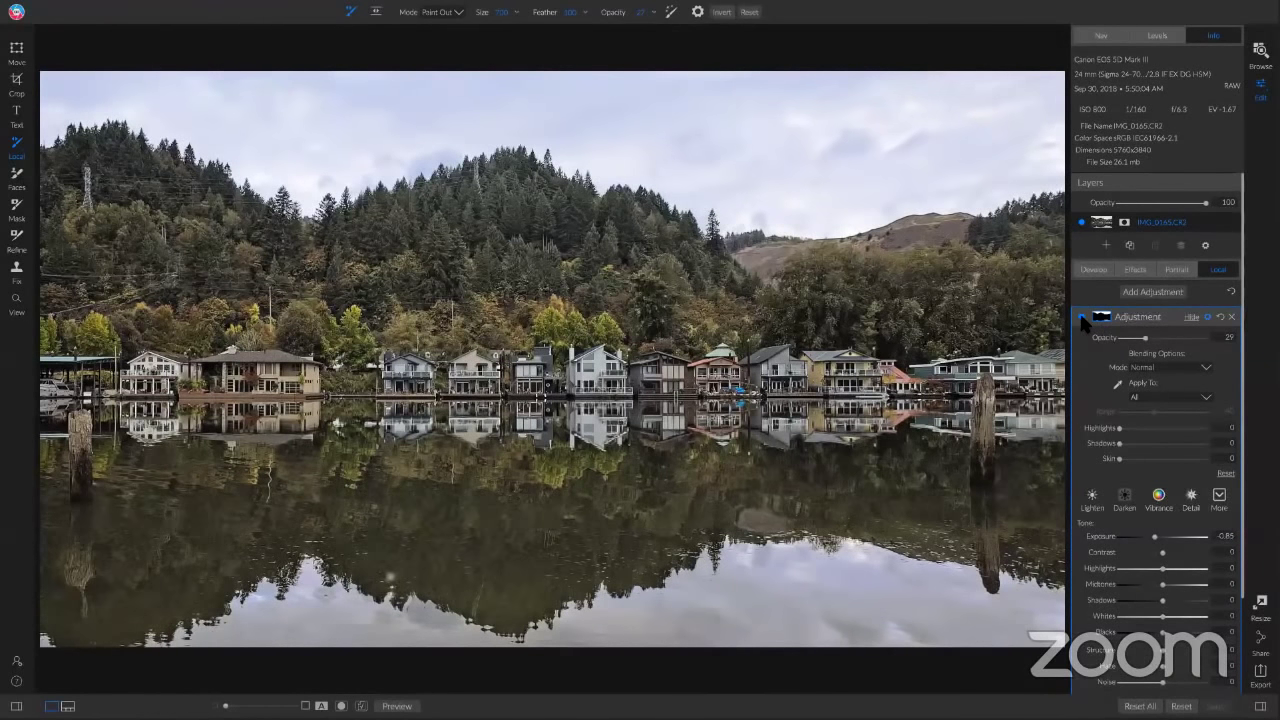
key(ctrl+p)
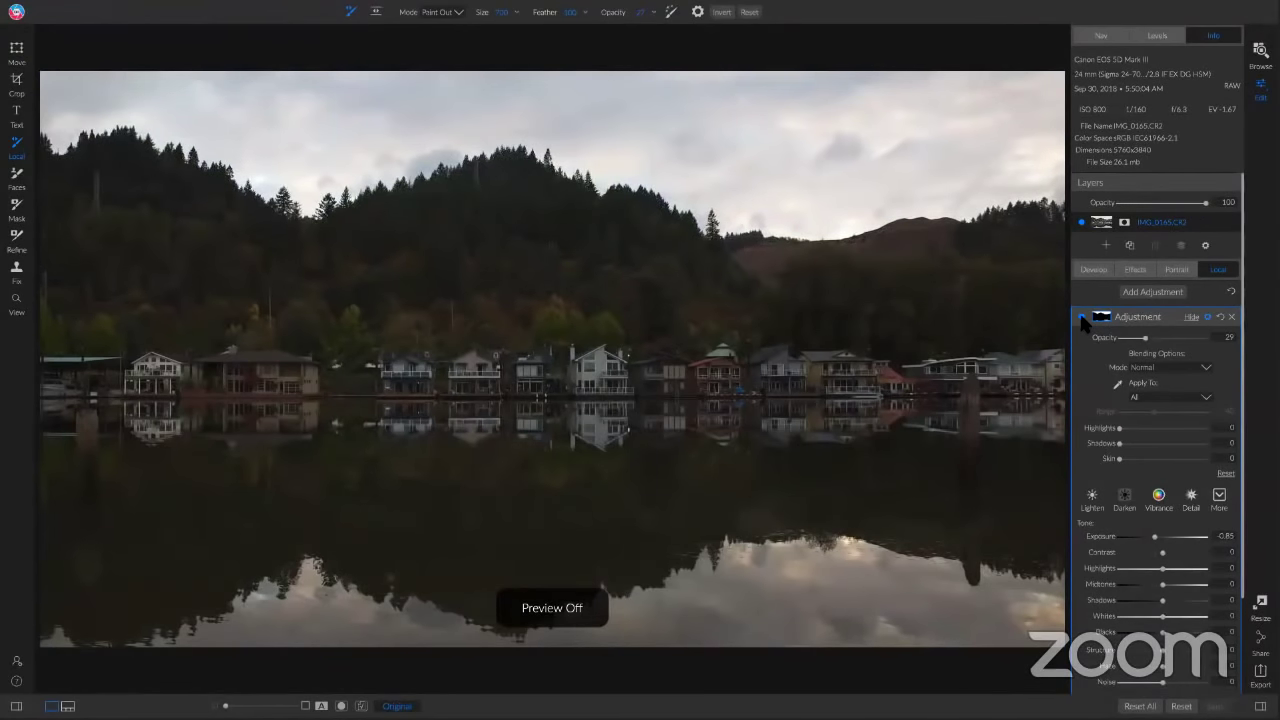
key(ctrl+p)
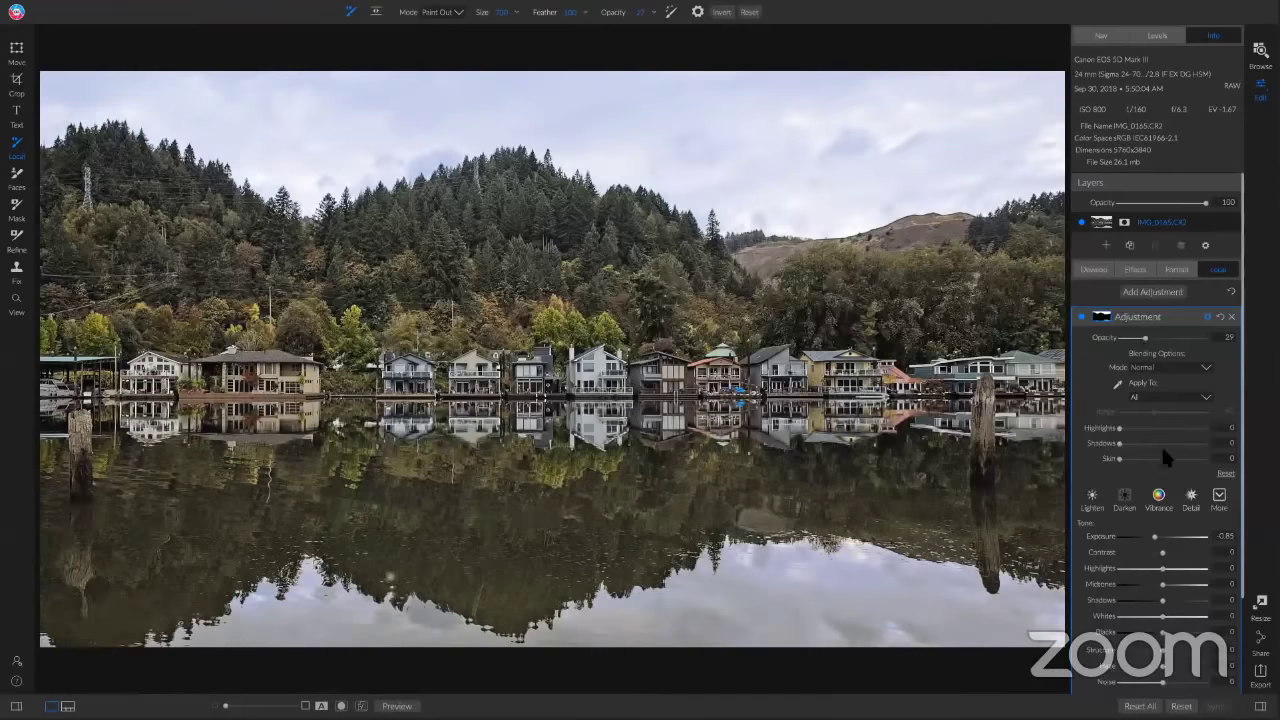
Step: Reset the sky adjustment's saturation to 0
scroll(1170, 470, down, 2)
scroll(1175, 483, down, 1)
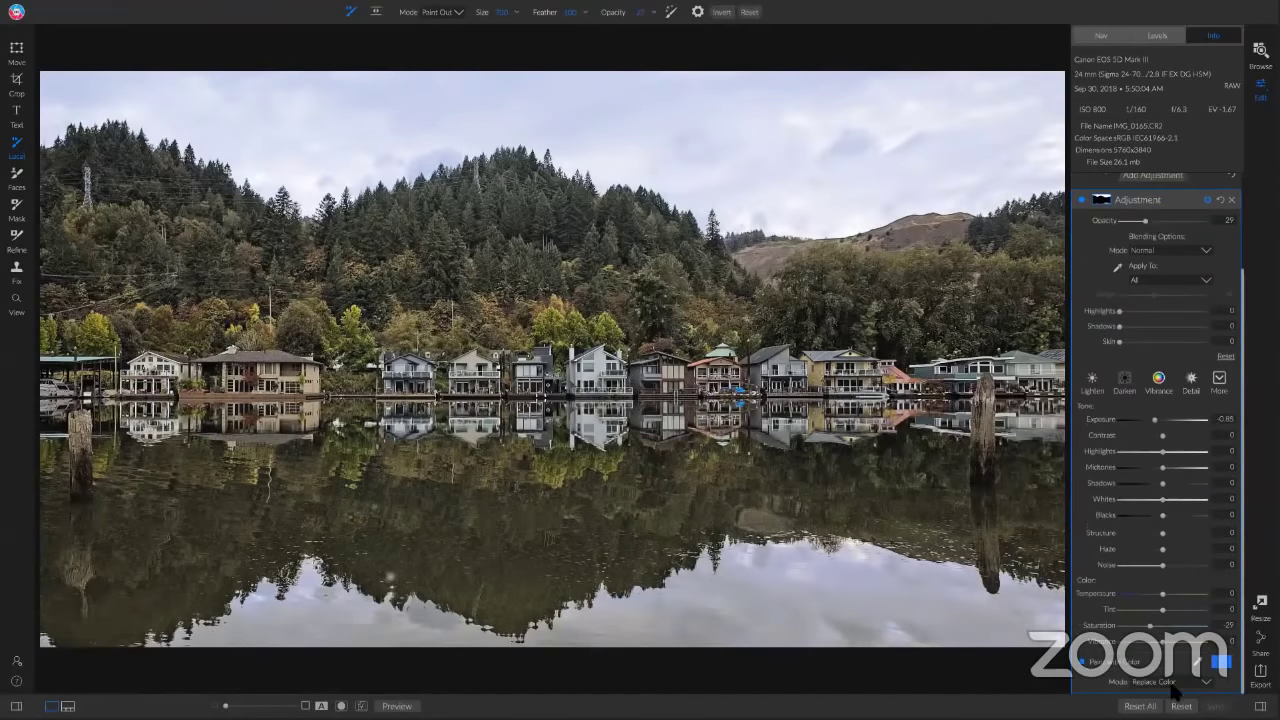
double_click(1150, 626)
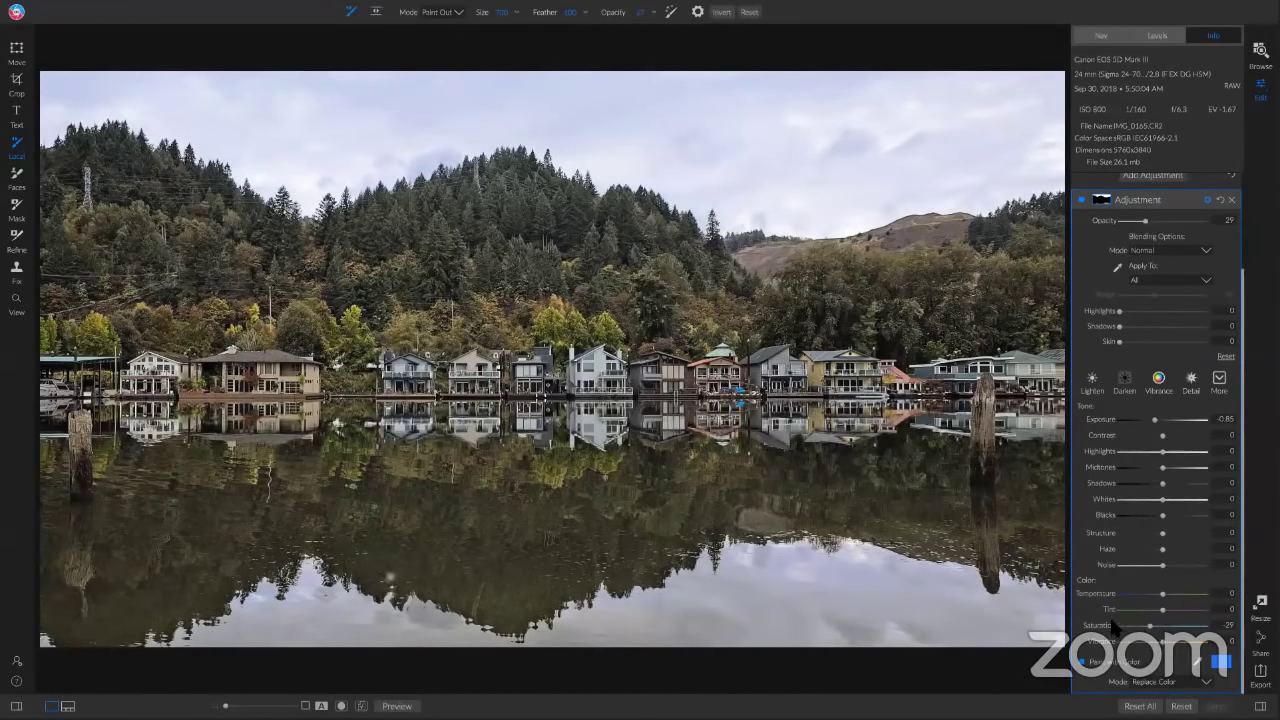
Step: Change the paint color to a darker, less saturated blue and compare the photo with the sky adjustment off and on
click(1220, 664)
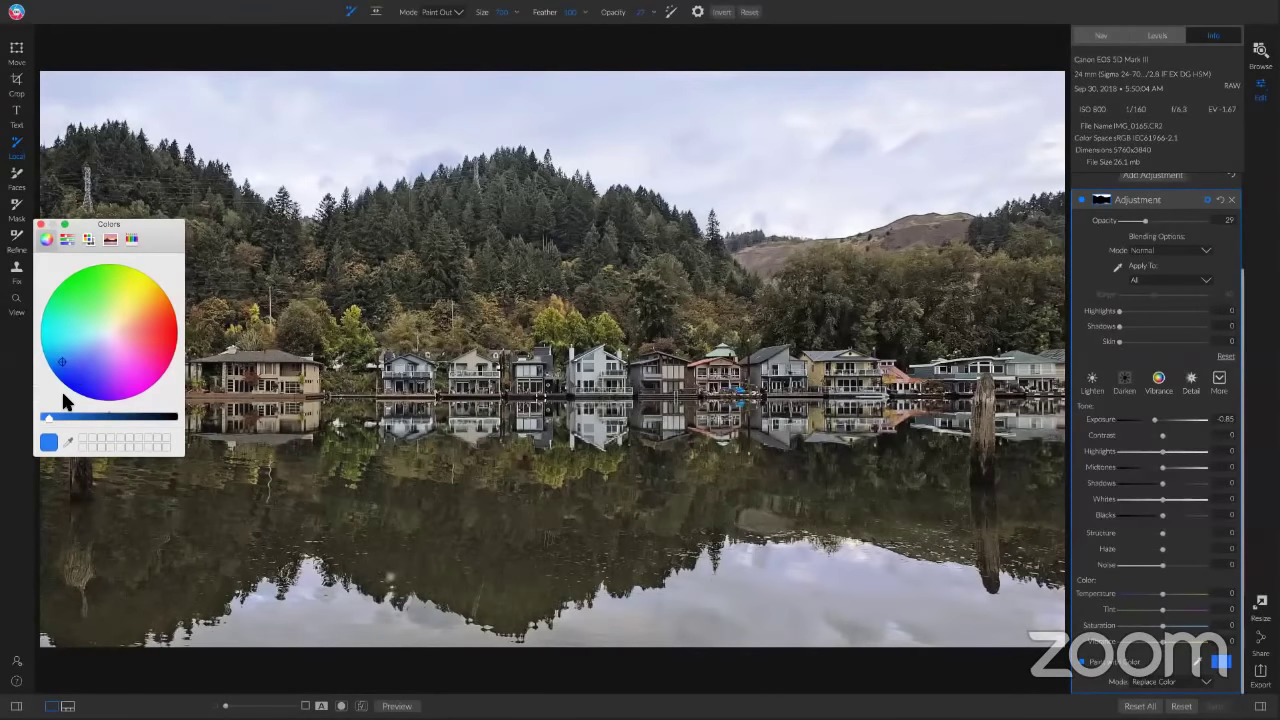
drag(46, 420, 73, 417)
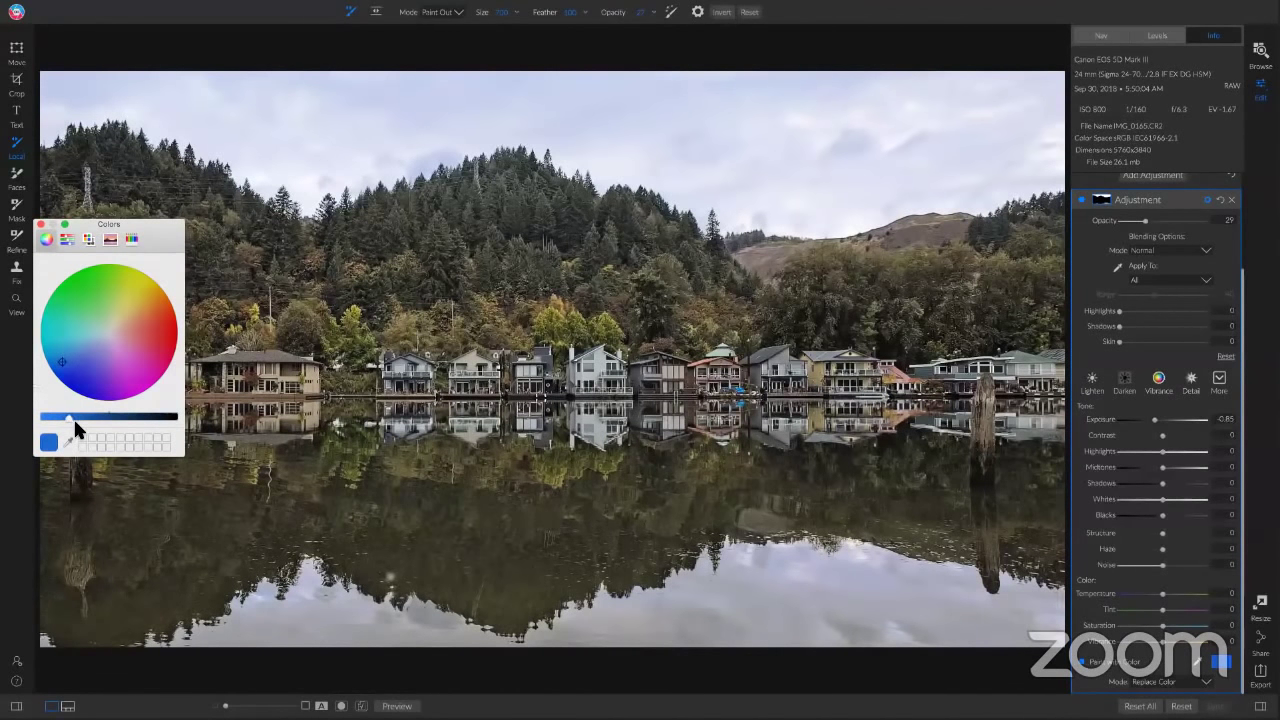
drag(62, 361, 87, 357)
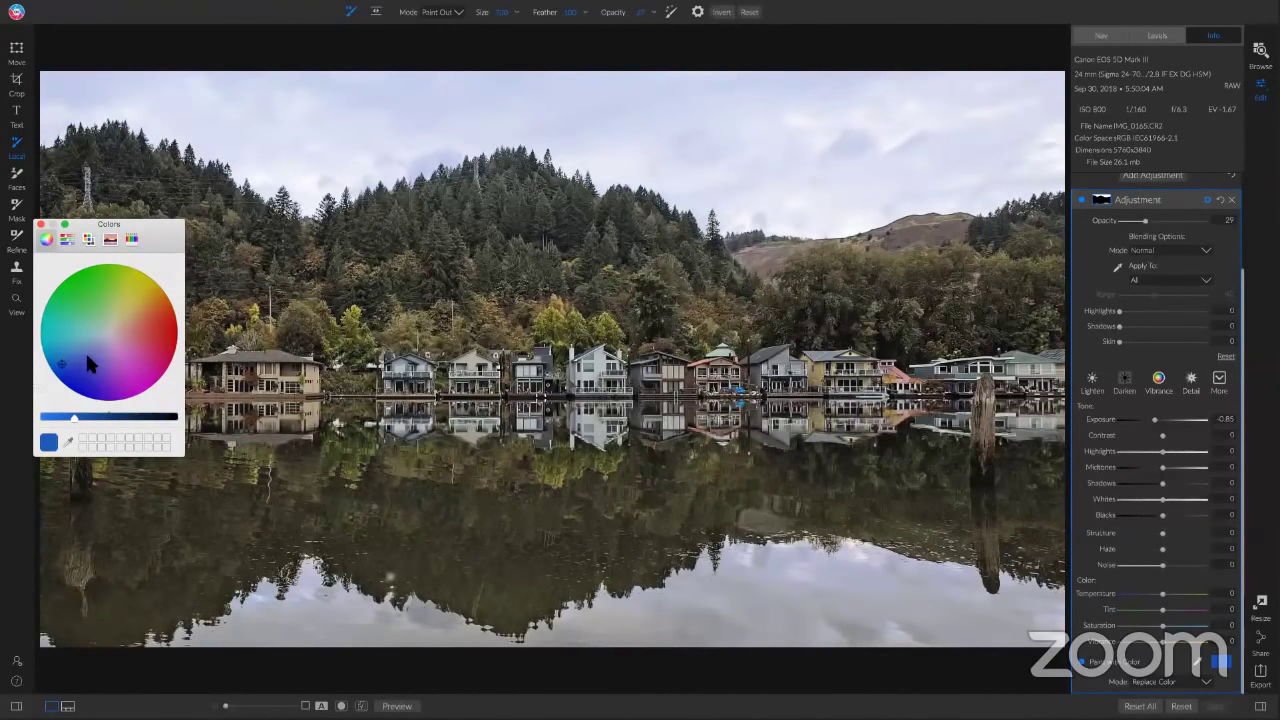
click(90, 354)
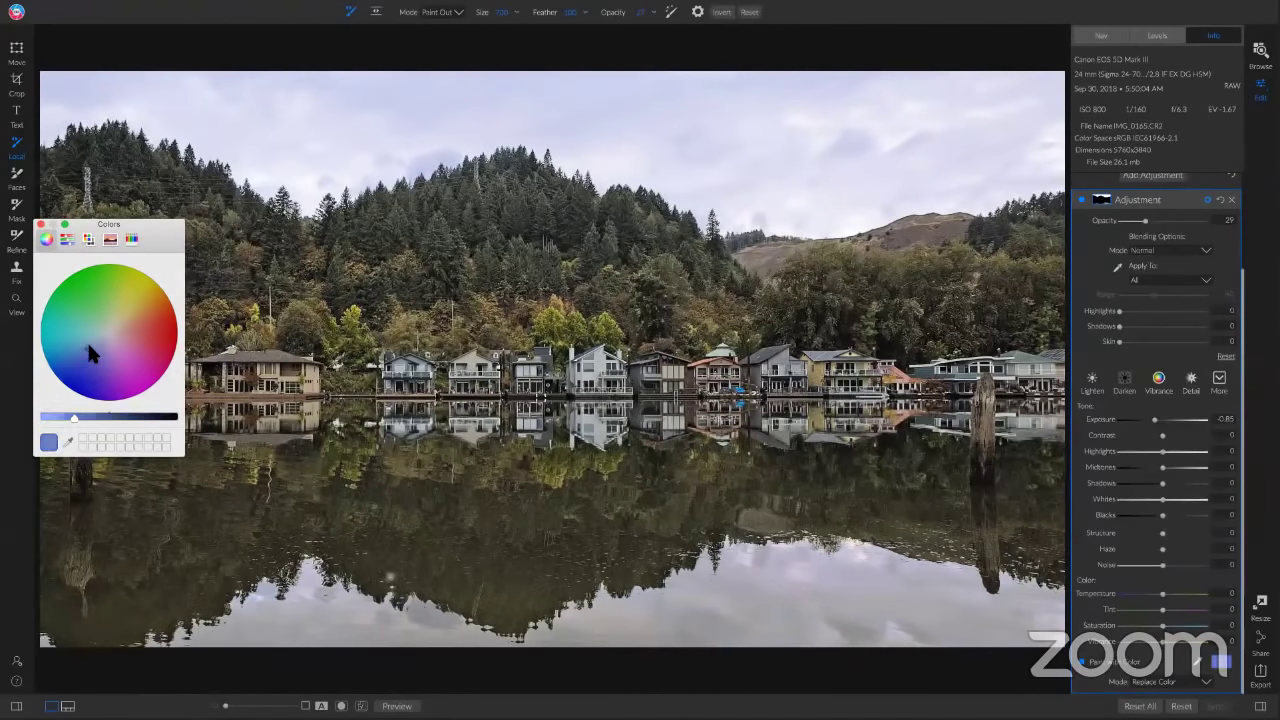
click(41, 224)
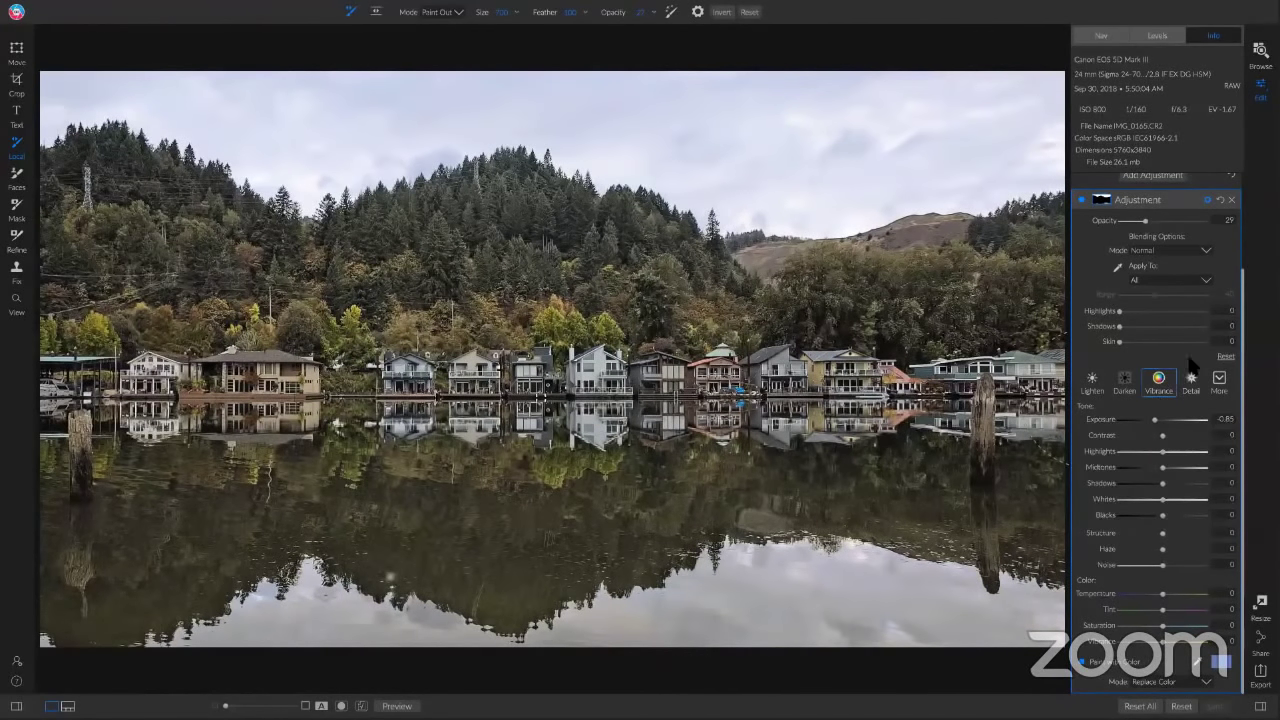
click(1081, 200)
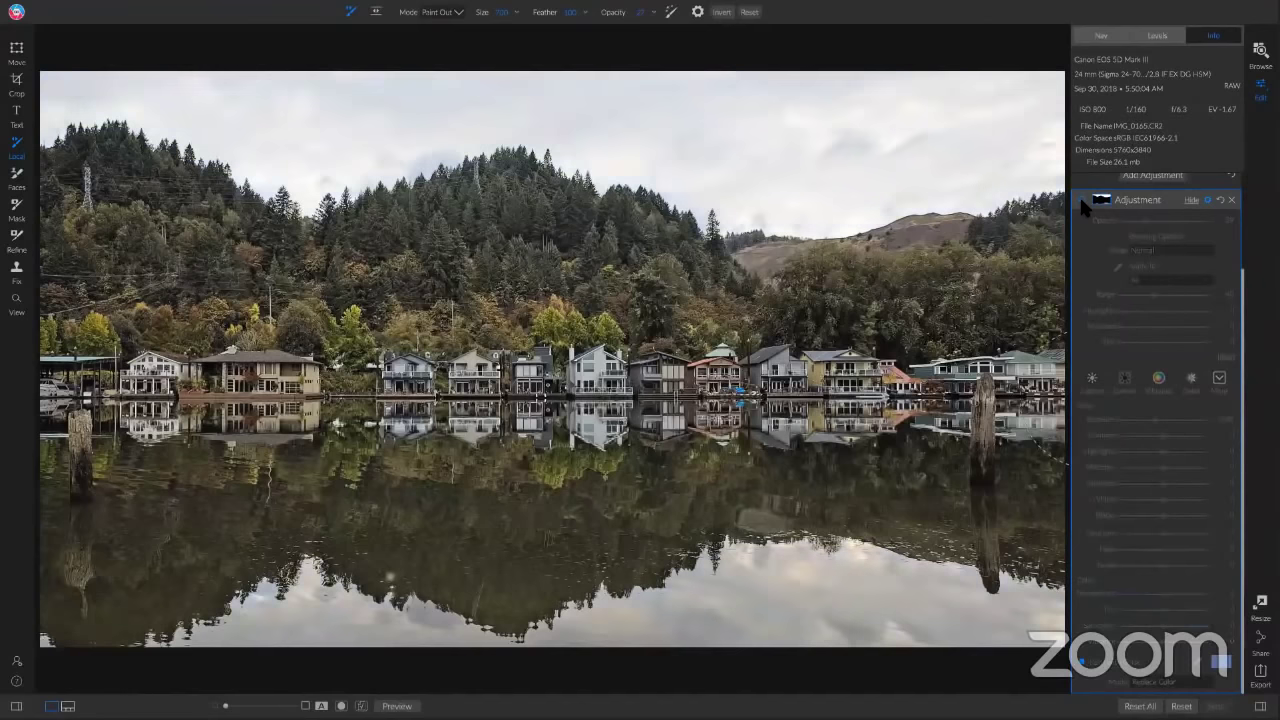
click(1081, 199)
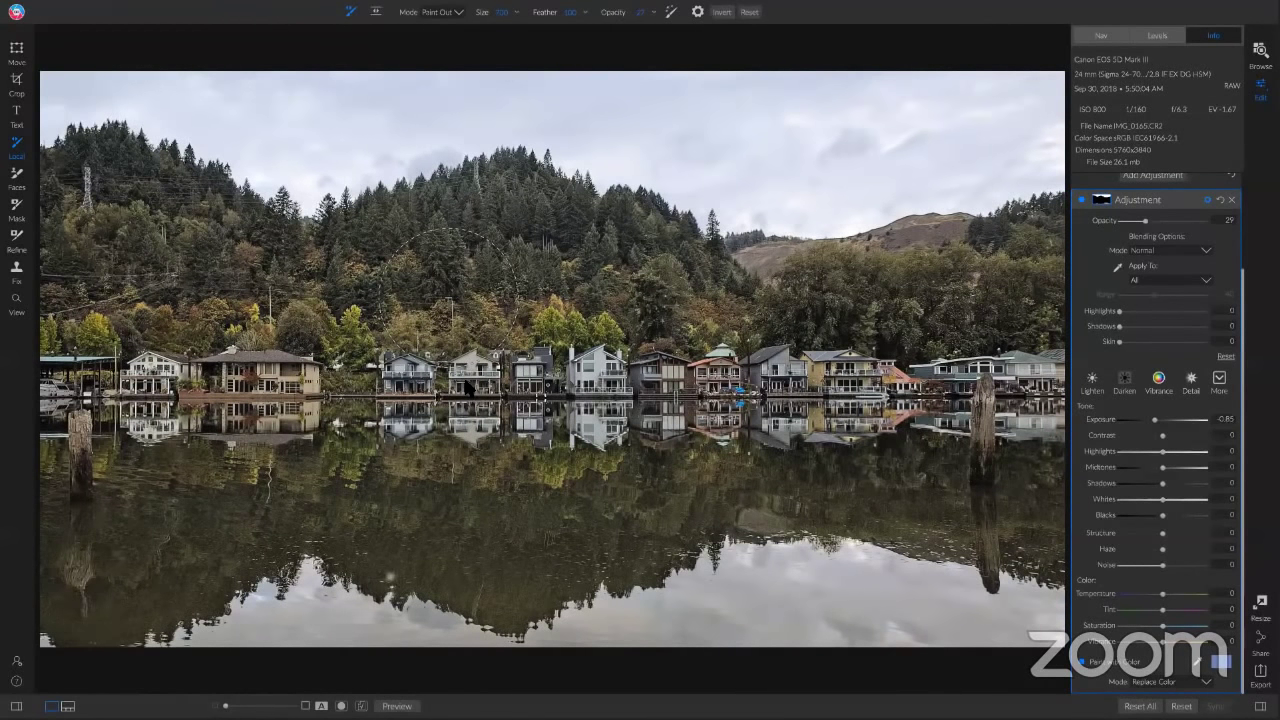
Step: Start adding a new image layer and open the Birds folder in Downloads as its source
scroll(1185, 390, up, 2)
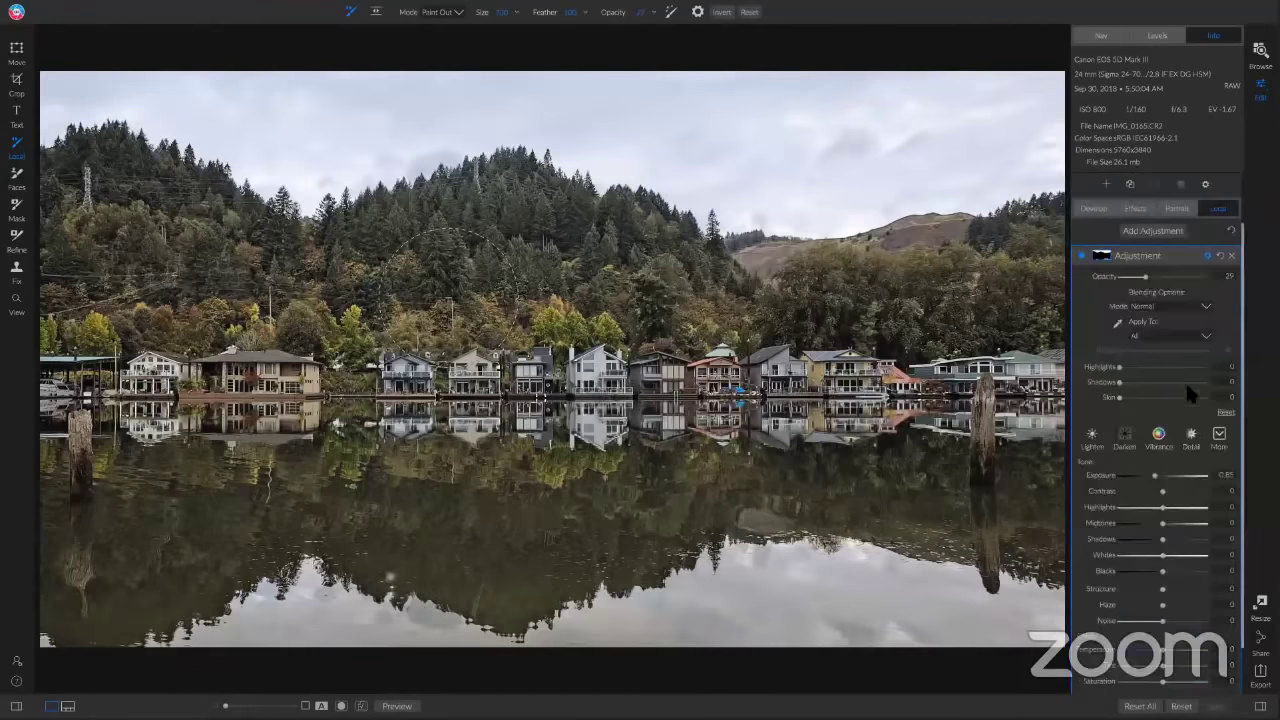
scroll(1188, 392, up, 2)
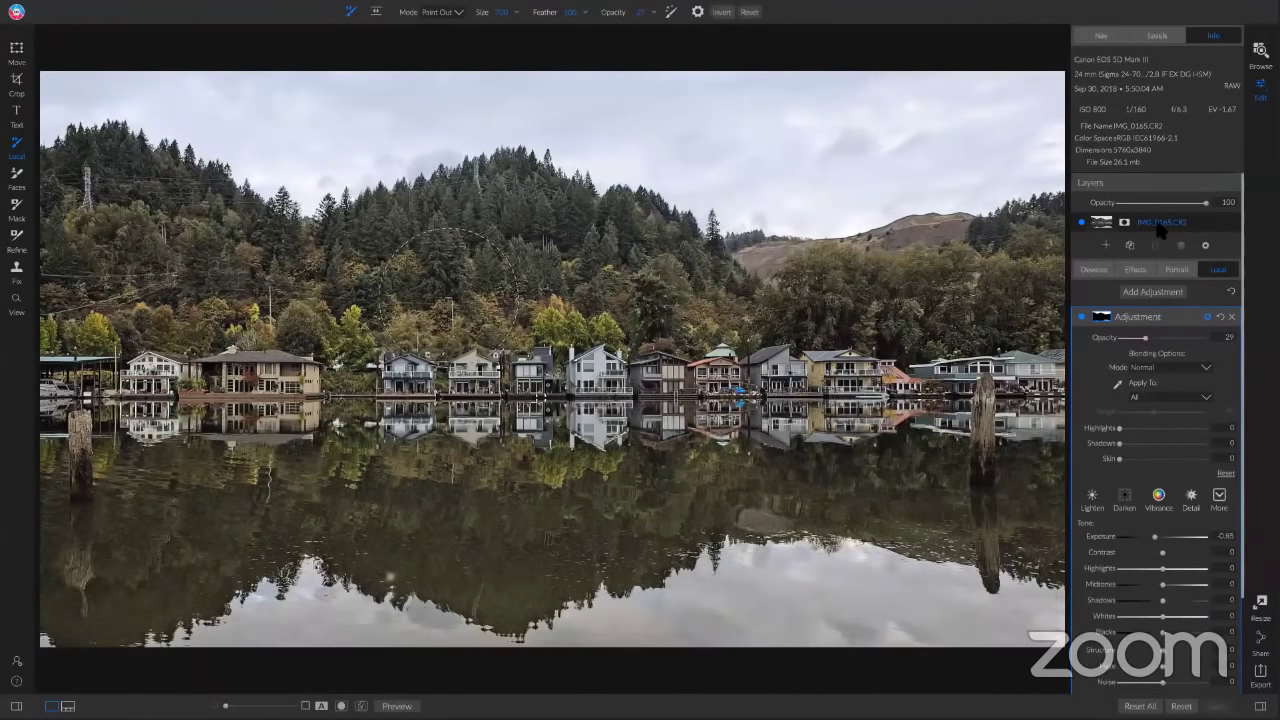
click(1106, 246)
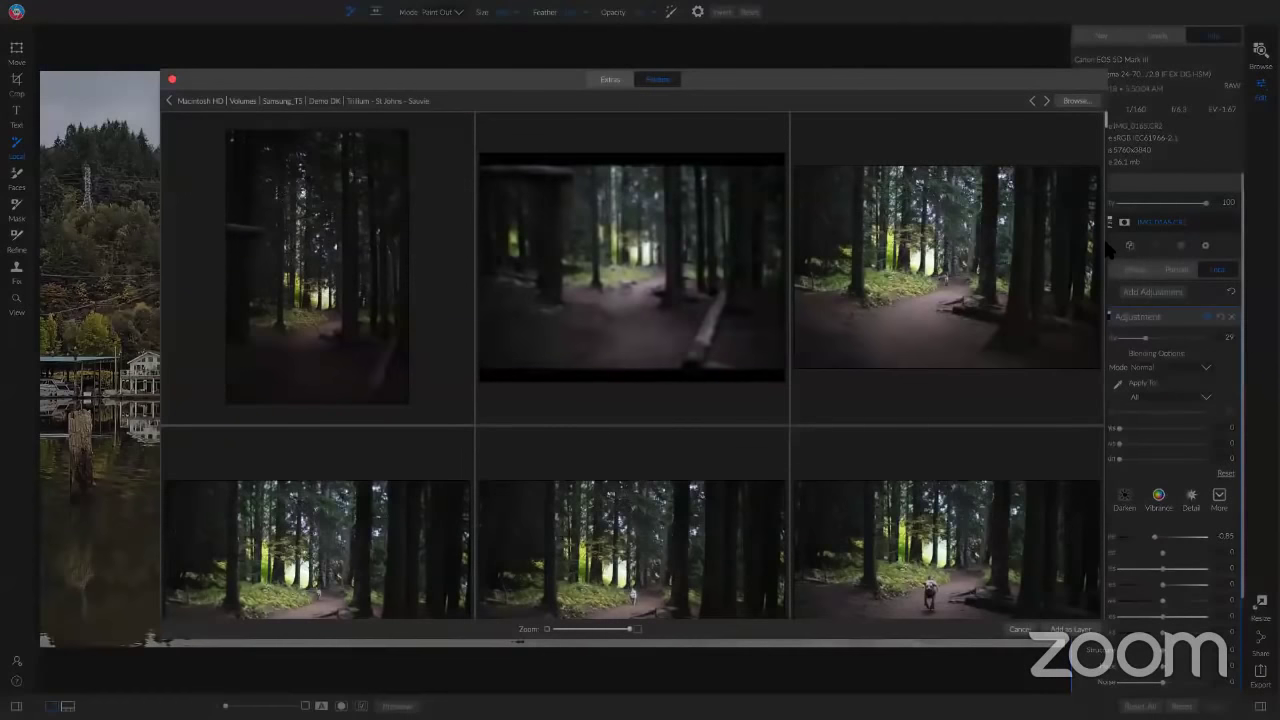
click(612, 80)
click(1073, 101)
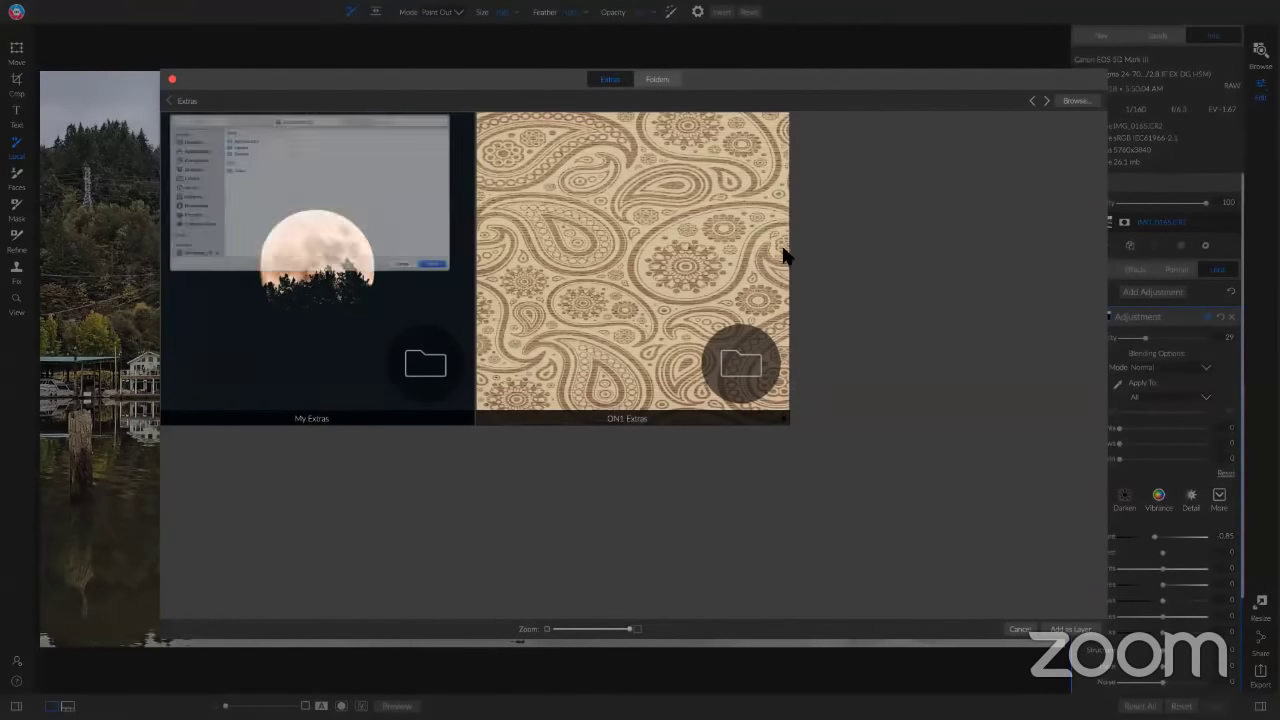
click(93, 217)
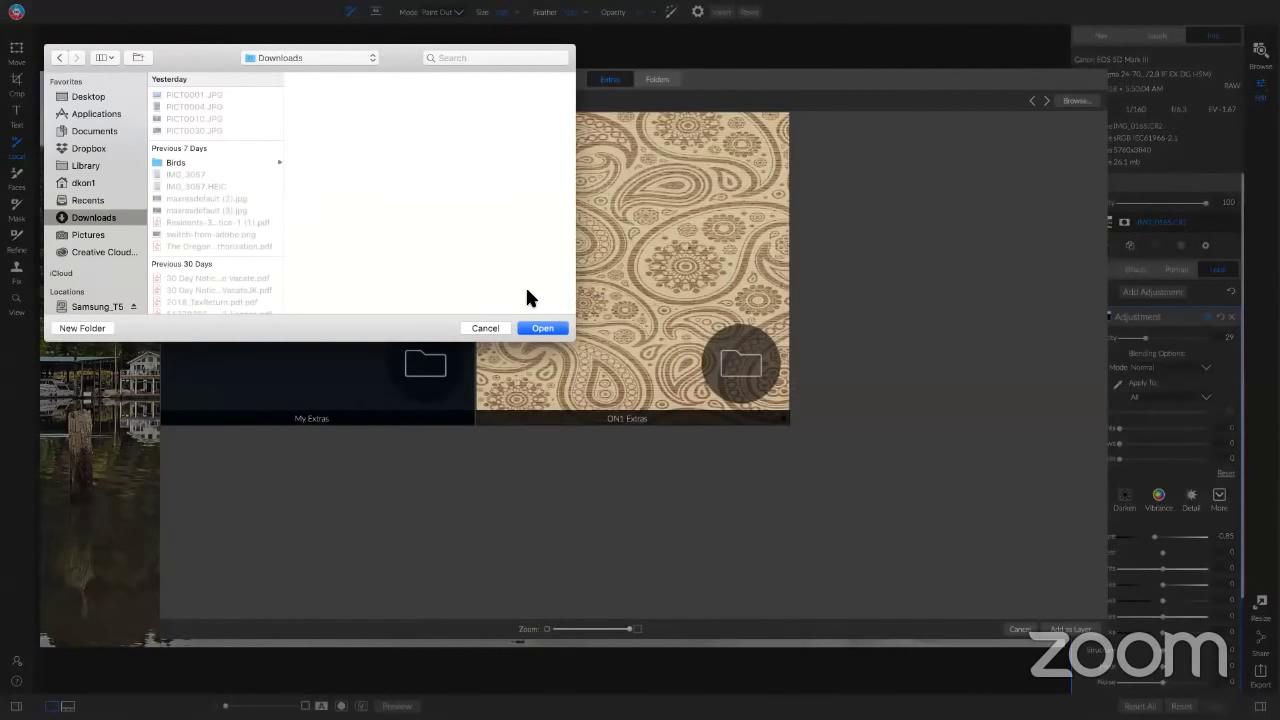
click(227, 162)
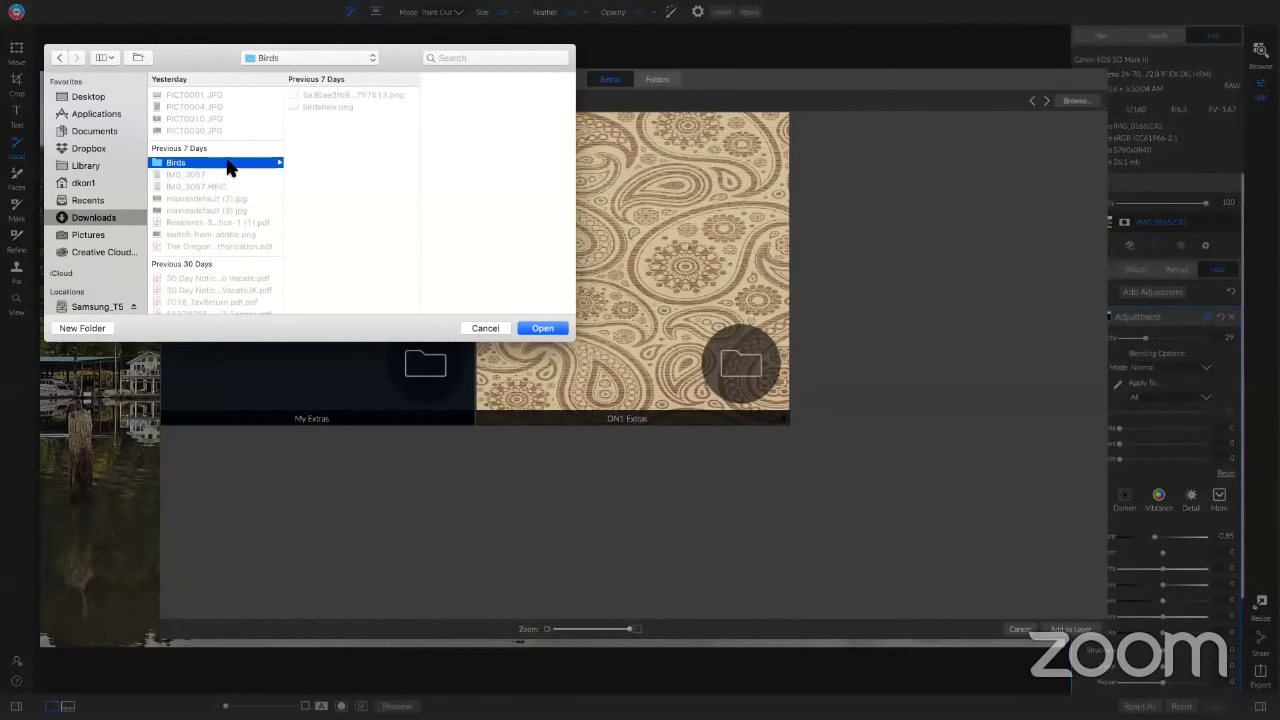
click(543, 330)
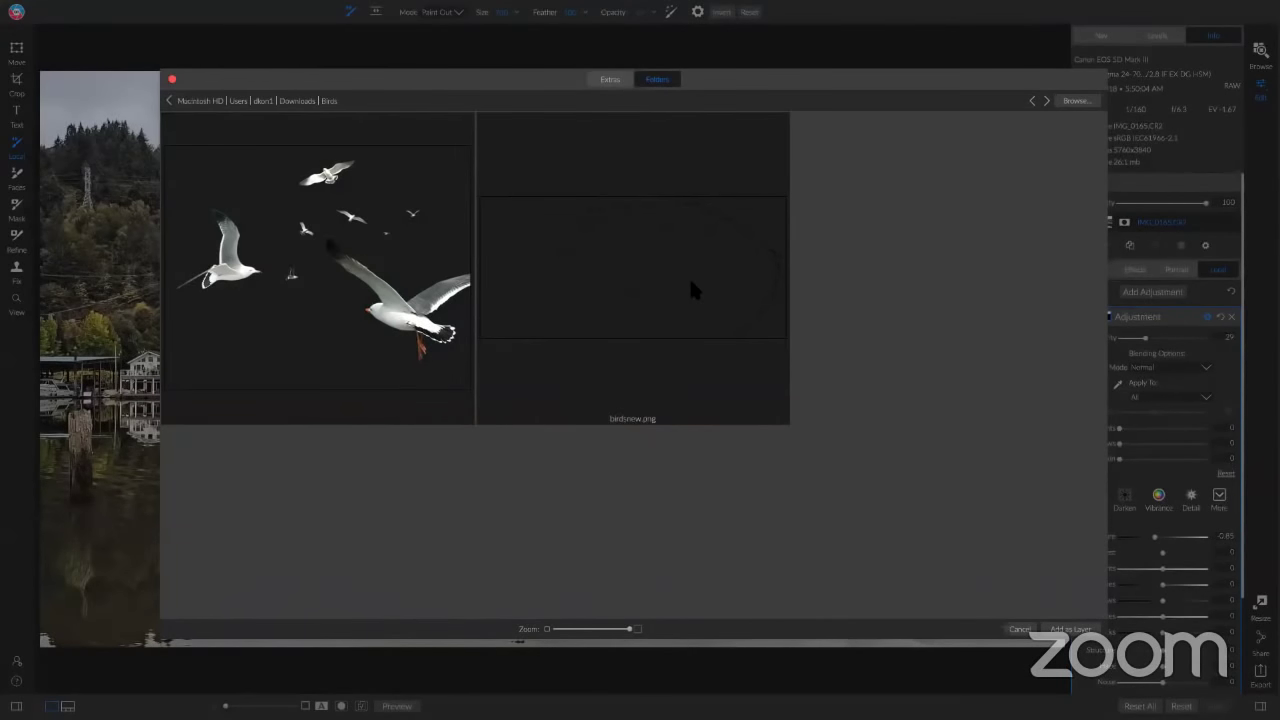
Step: Add birdsnew.png as a layer and move the flock into the sky above the hills
click(693, 280)
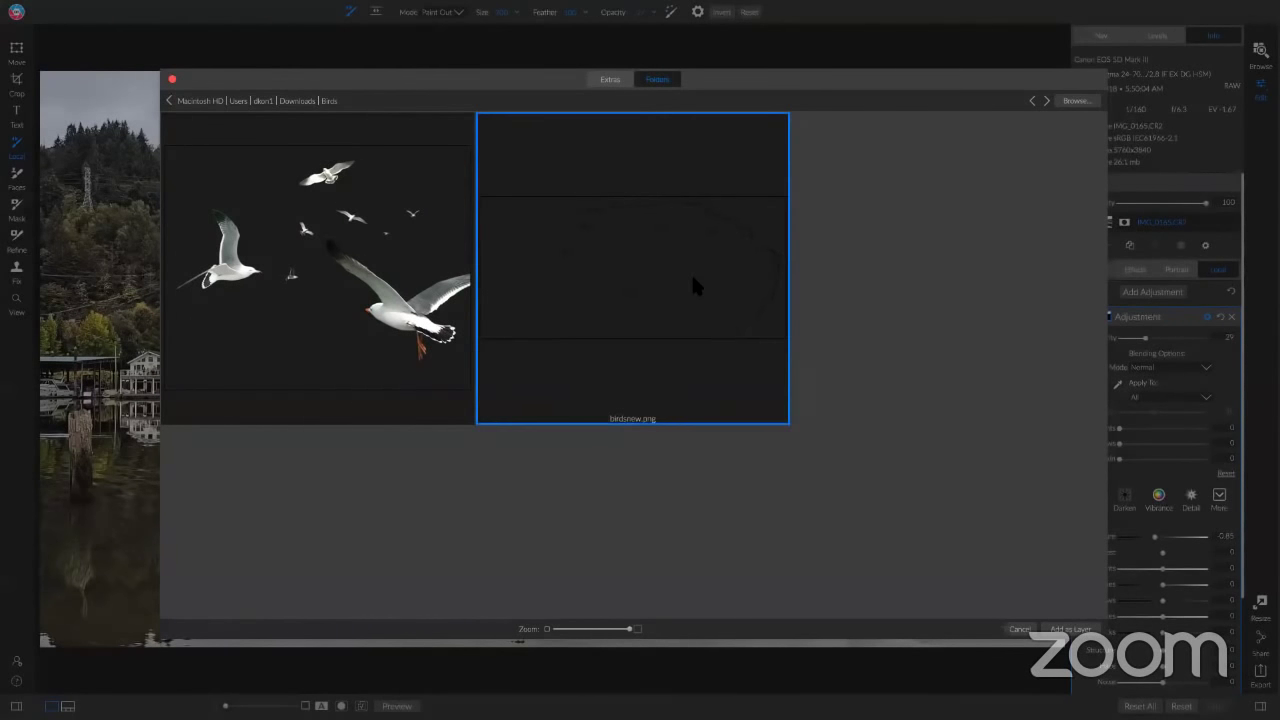
double_click(693, 279)
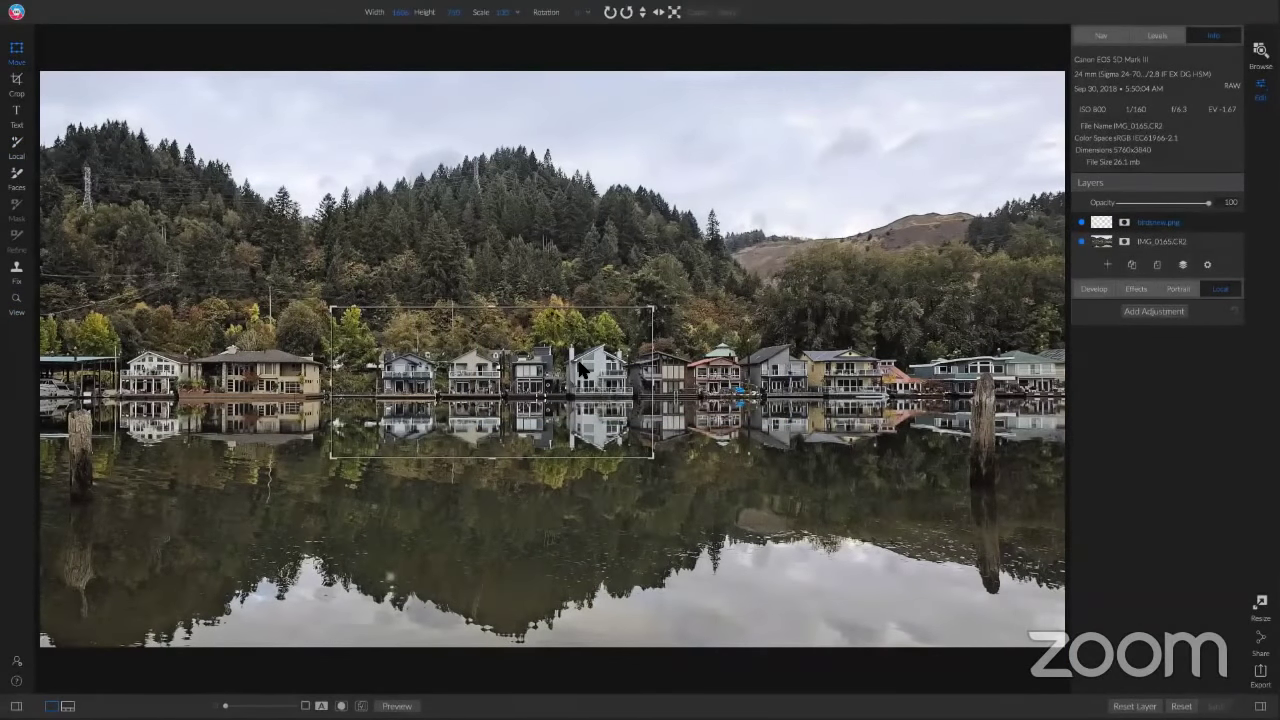
drag(580, 370, 825, 151)
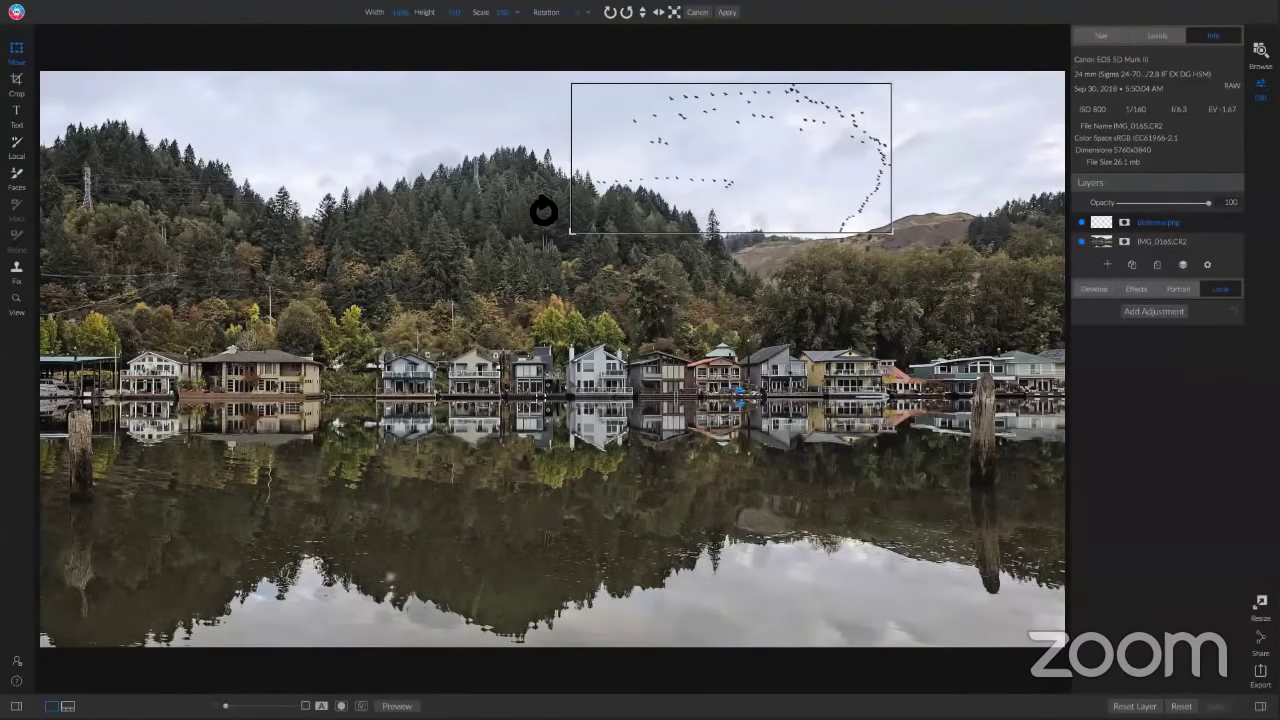
Step: Mask out the birds overlapping the hillside trees with a paint-out brush at size 80 and 100 opacity
click(1127, 222)
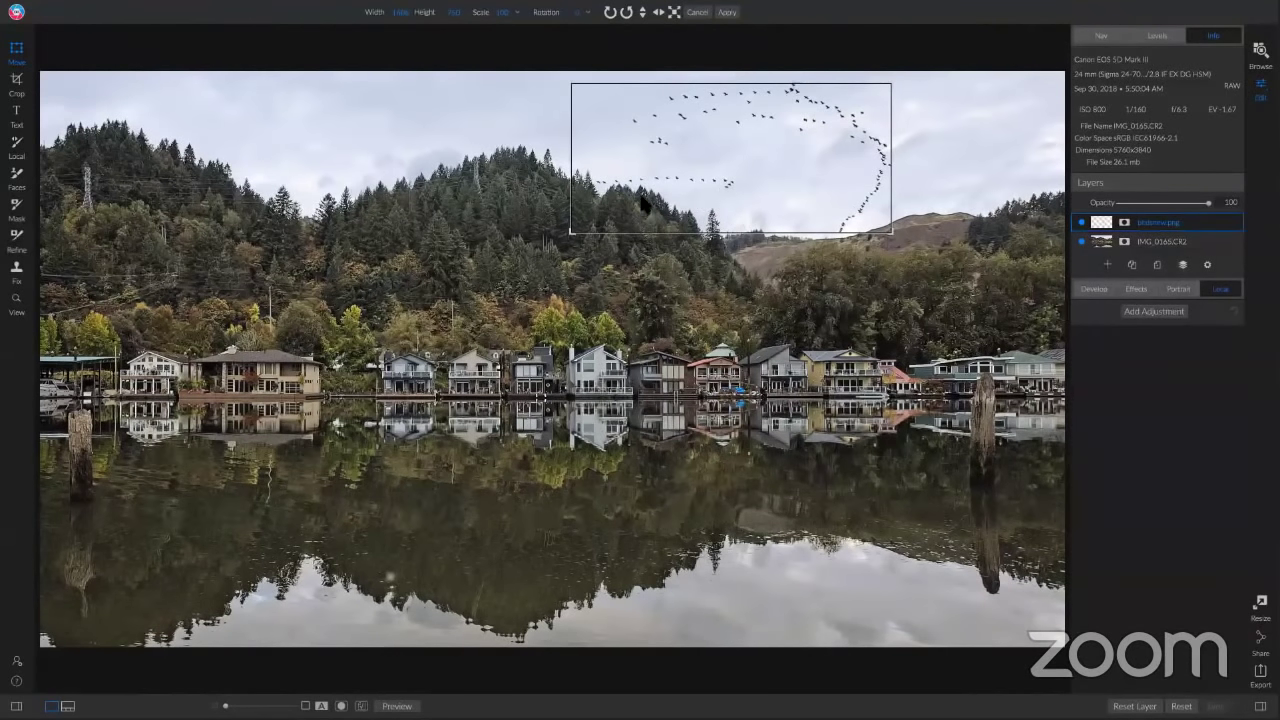
key(b)
click(1124, 222)
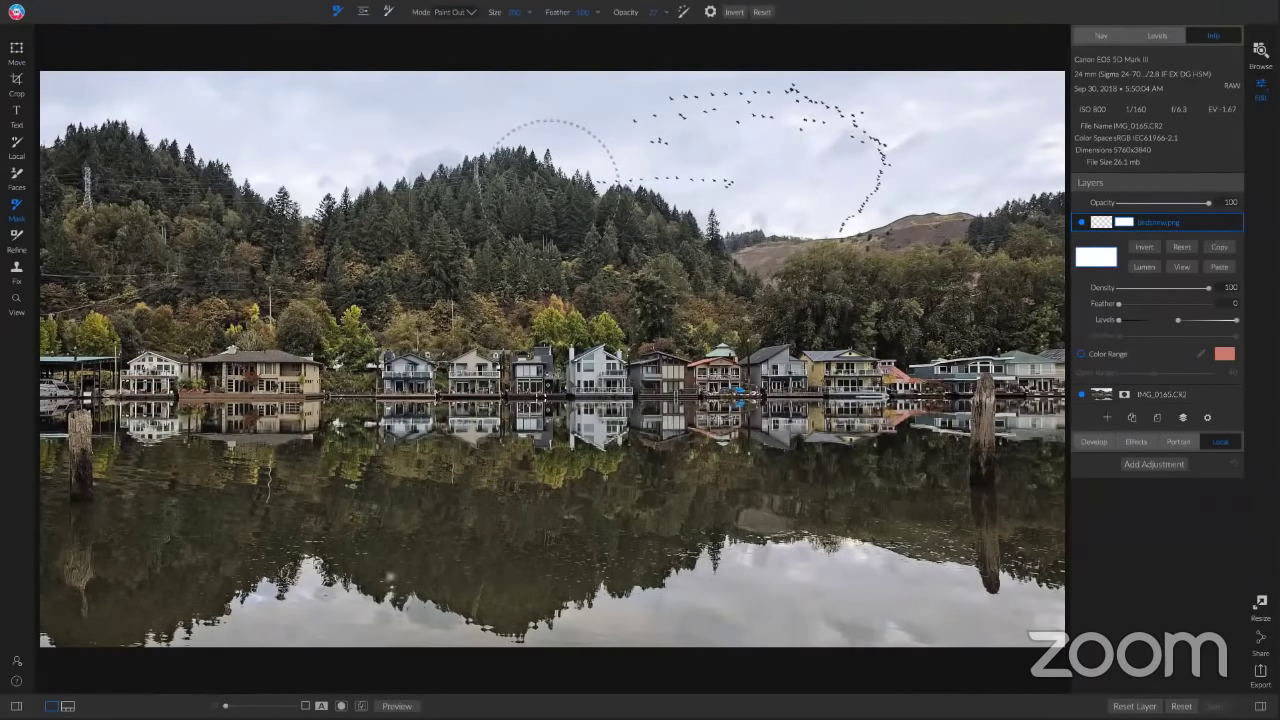
drag(640, 21, 781, 22)
key(bracketleft)
key(bracketleft)
key(bracketleft)
key(bracketleft)
key(bracketleft)
key(bracketleft)
Step: Lower the birds layer's opacity to 65 and compare the photo with the layer off and on
drag(1209, 205, 1184, 211)
drag(1182, 205, 1175, 205)
click(1081, 223)
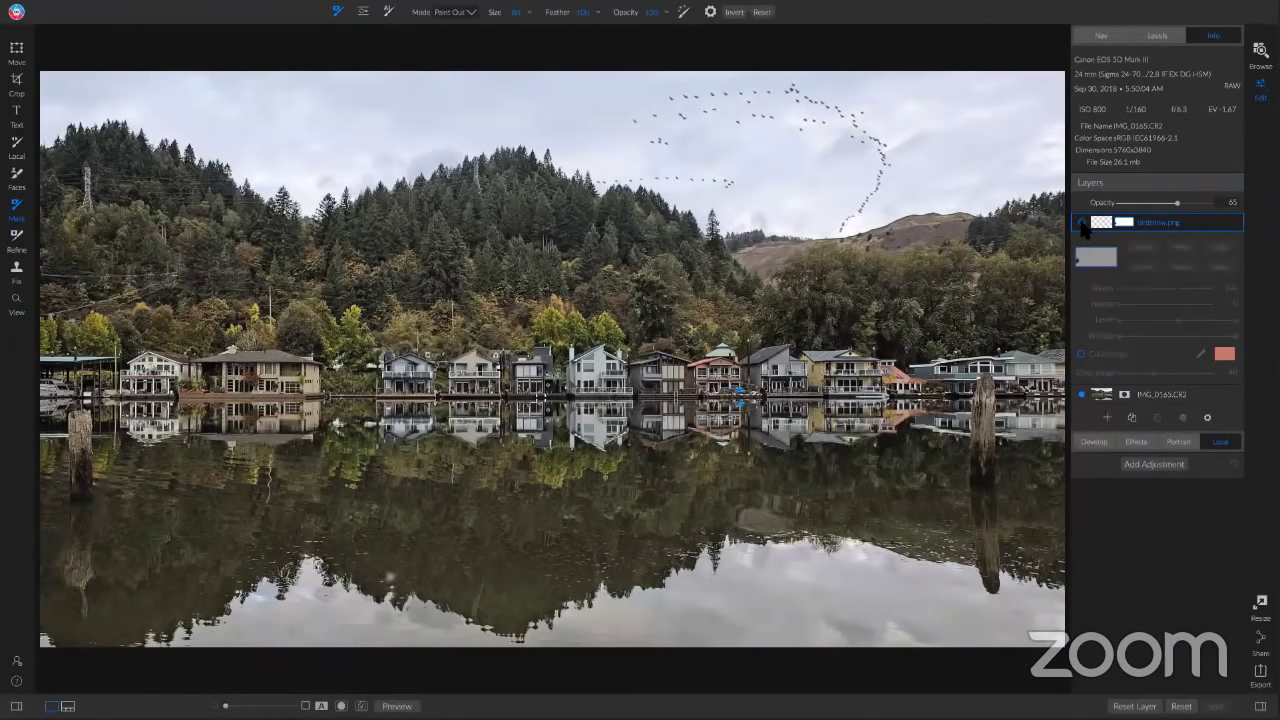
click(1081, 223)
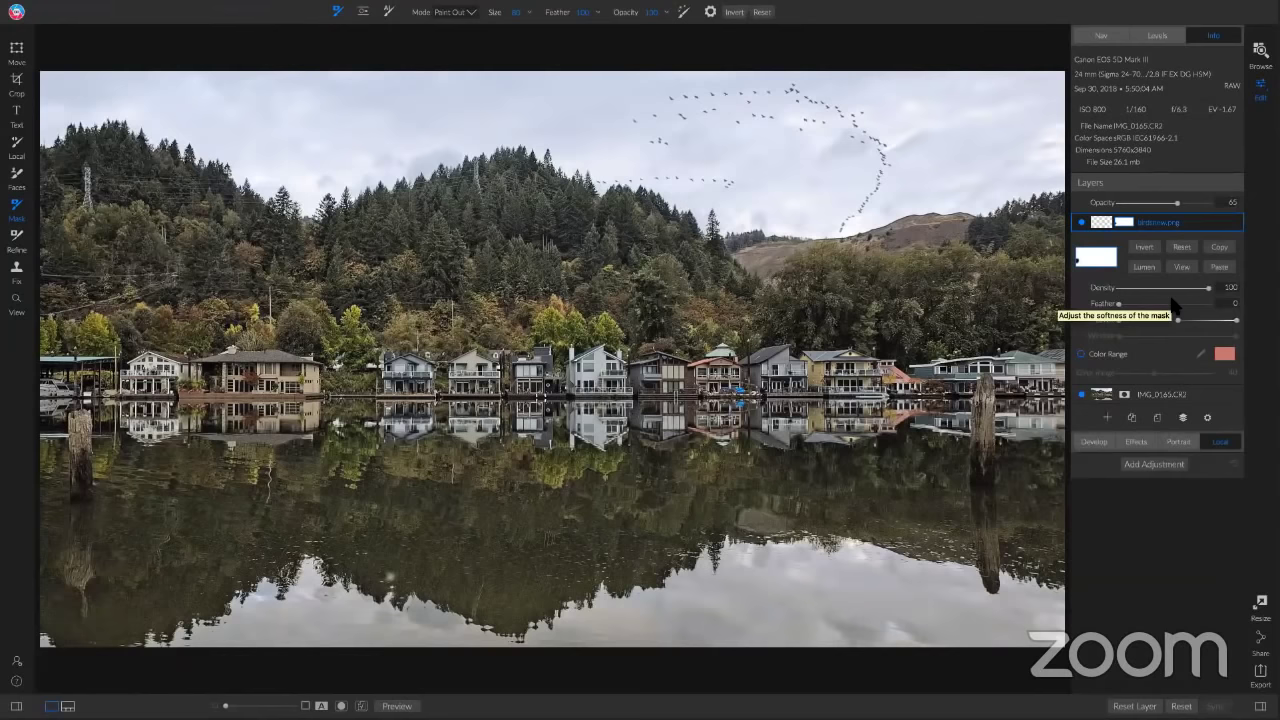
Step: Duplicate the birdsnew.png layer and flip the copy vertically
right_click(1198, 227)
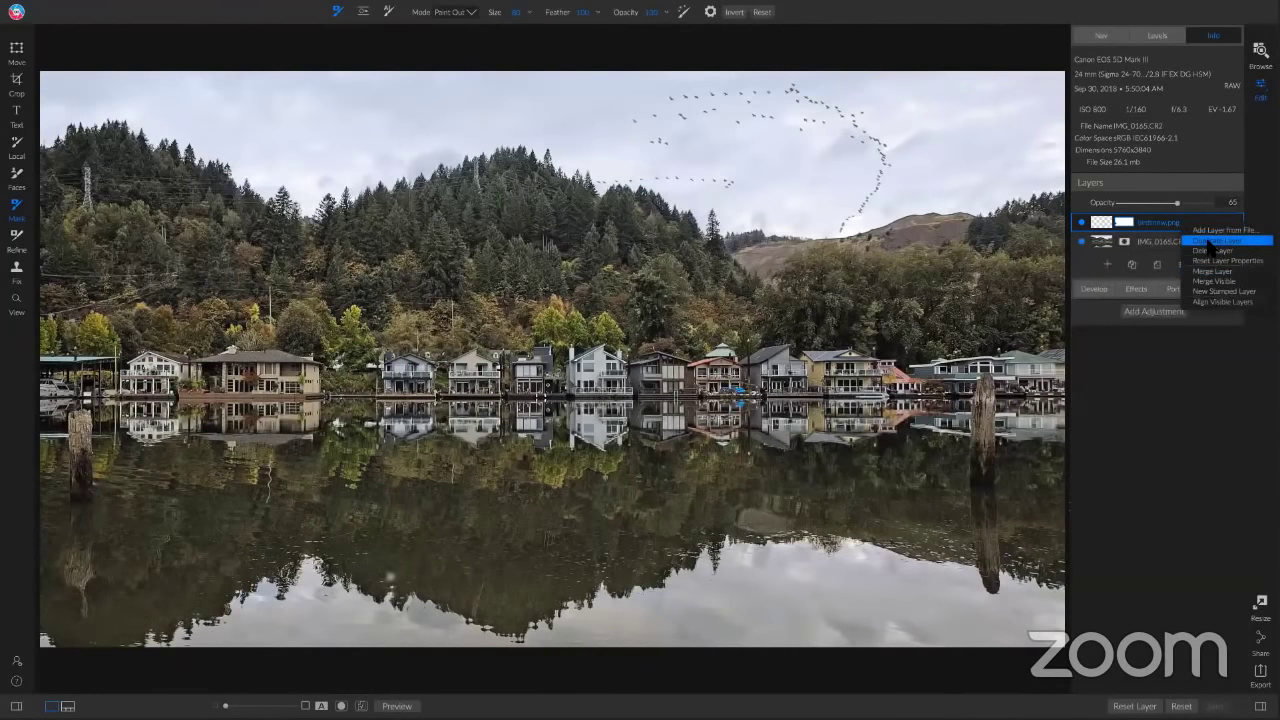
click(1207, 241)
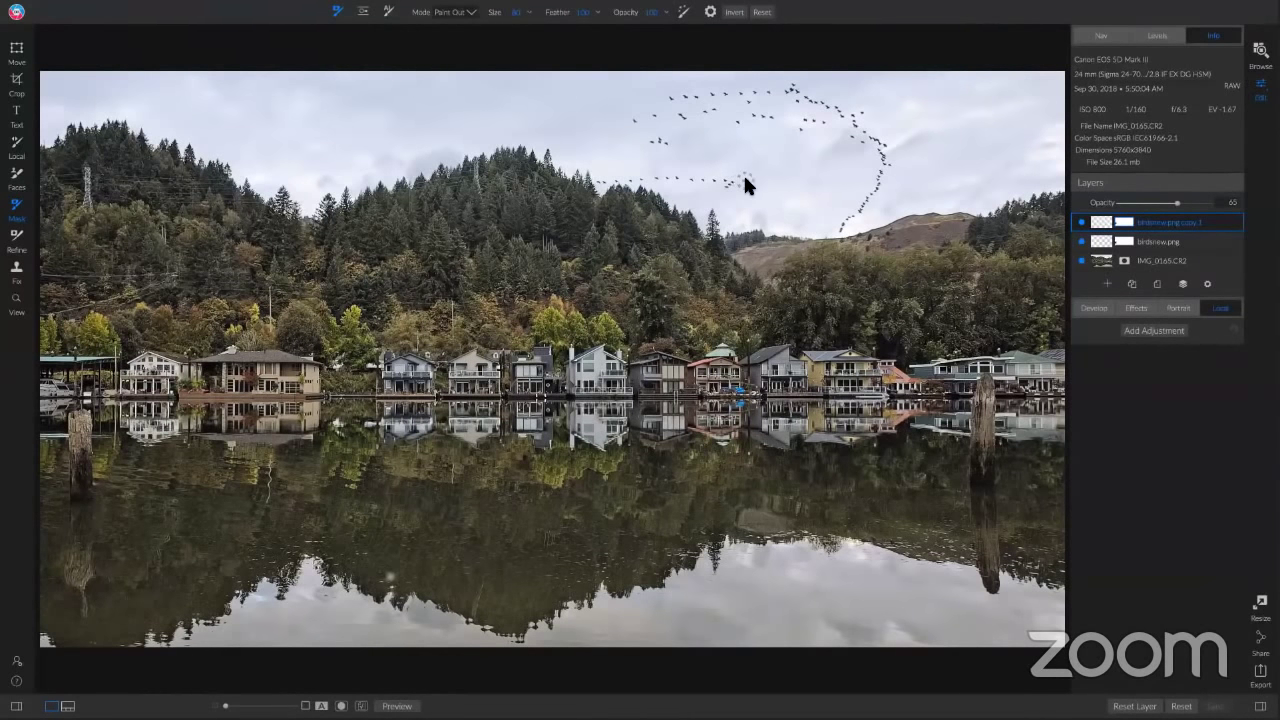
key(v)
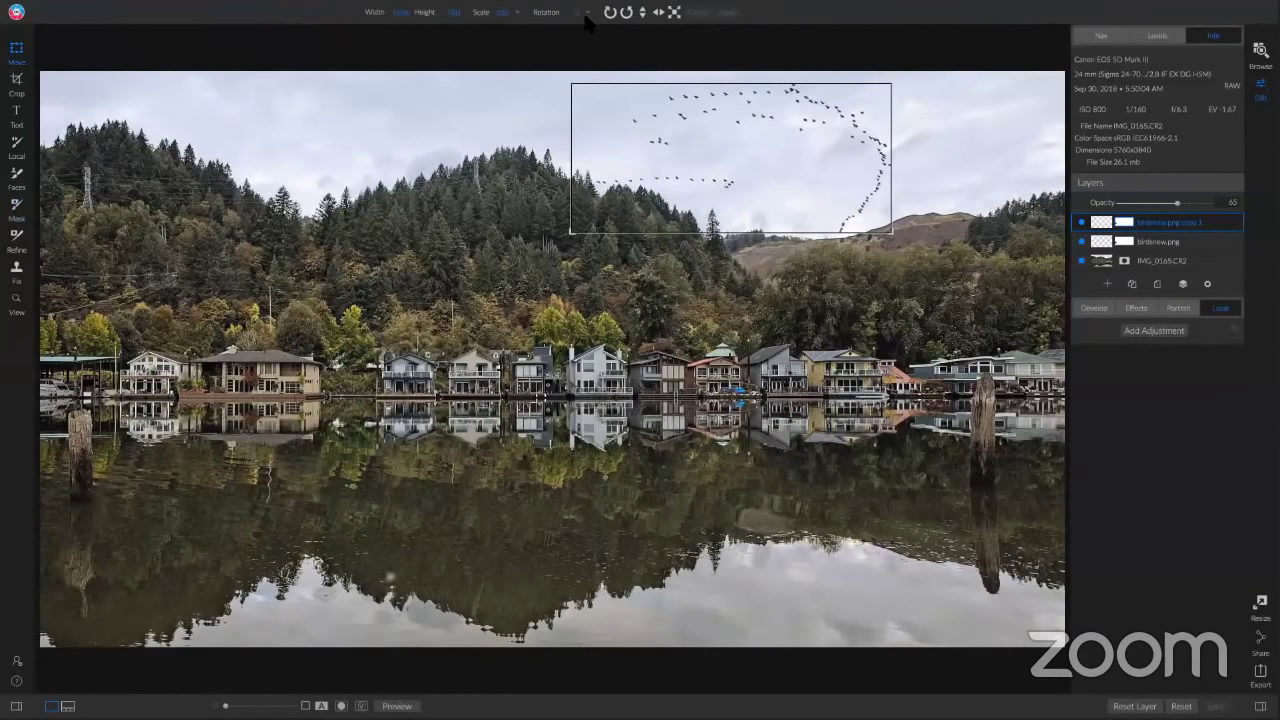
click(642, 13)
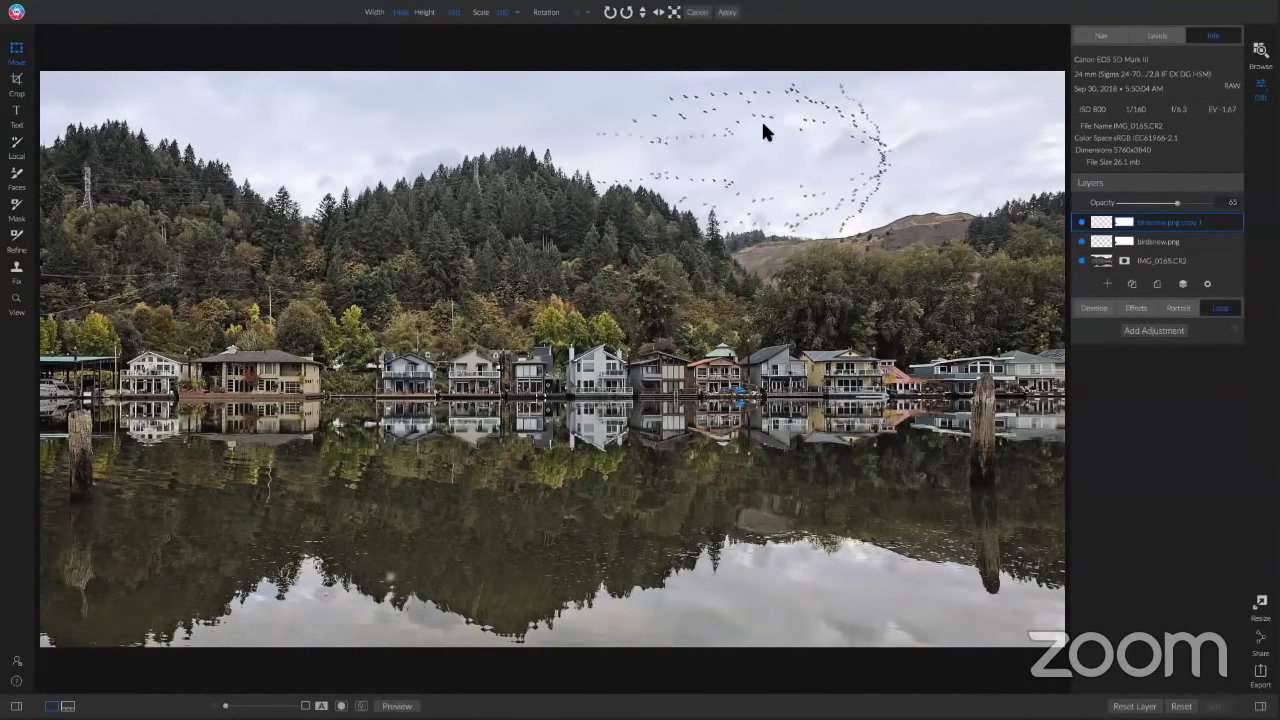
Step: Move the flipped birds onto the sky's reflection in the water and stretch them slightly wider
drag(765, 157, 769, 603)
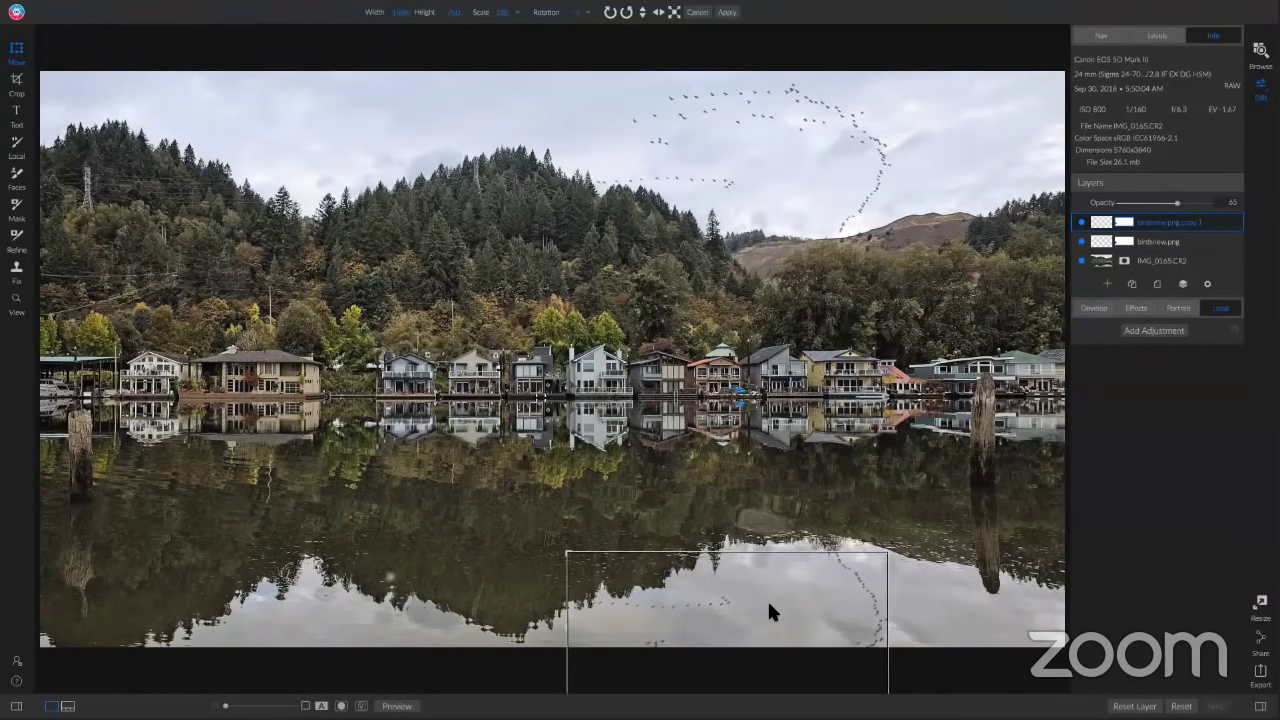
mouse_move(767, 601)
mouse_down()
mouse_move(769, 590)
mouse_move(777, 608)
mouse_up()
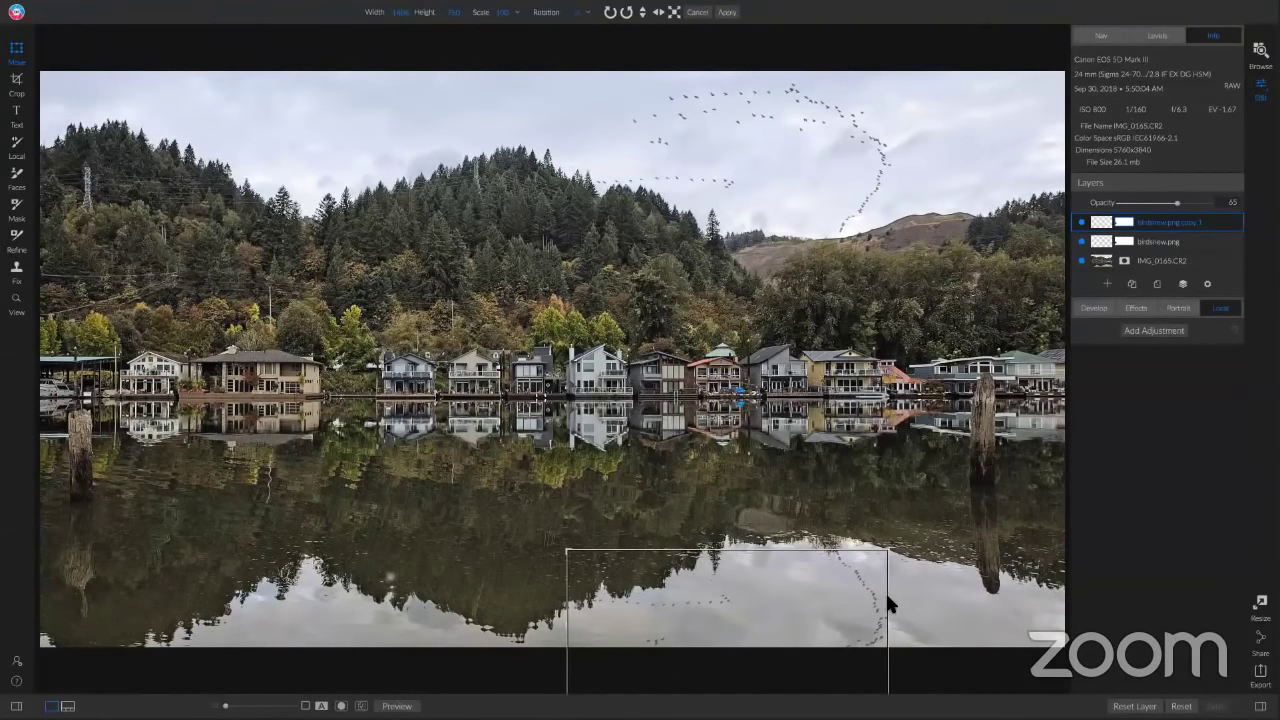
drag(886, 597, 893, 598)
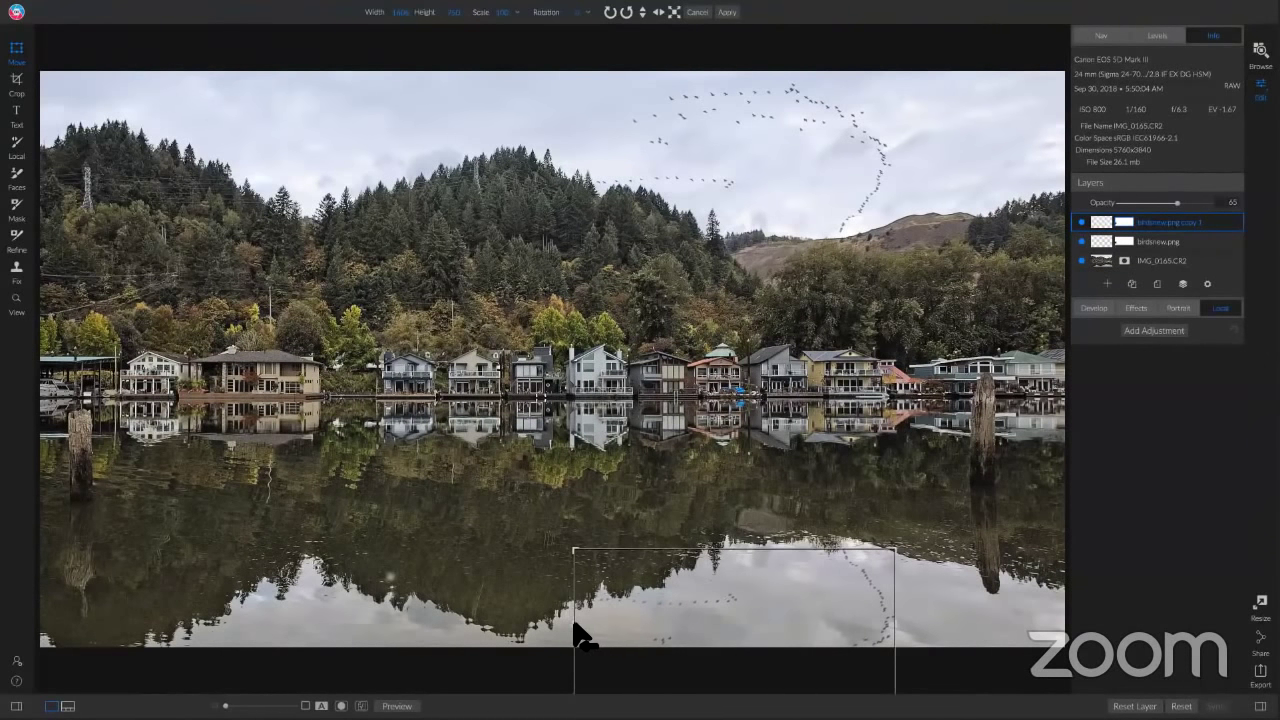
drag(572, 622, 528, 632)
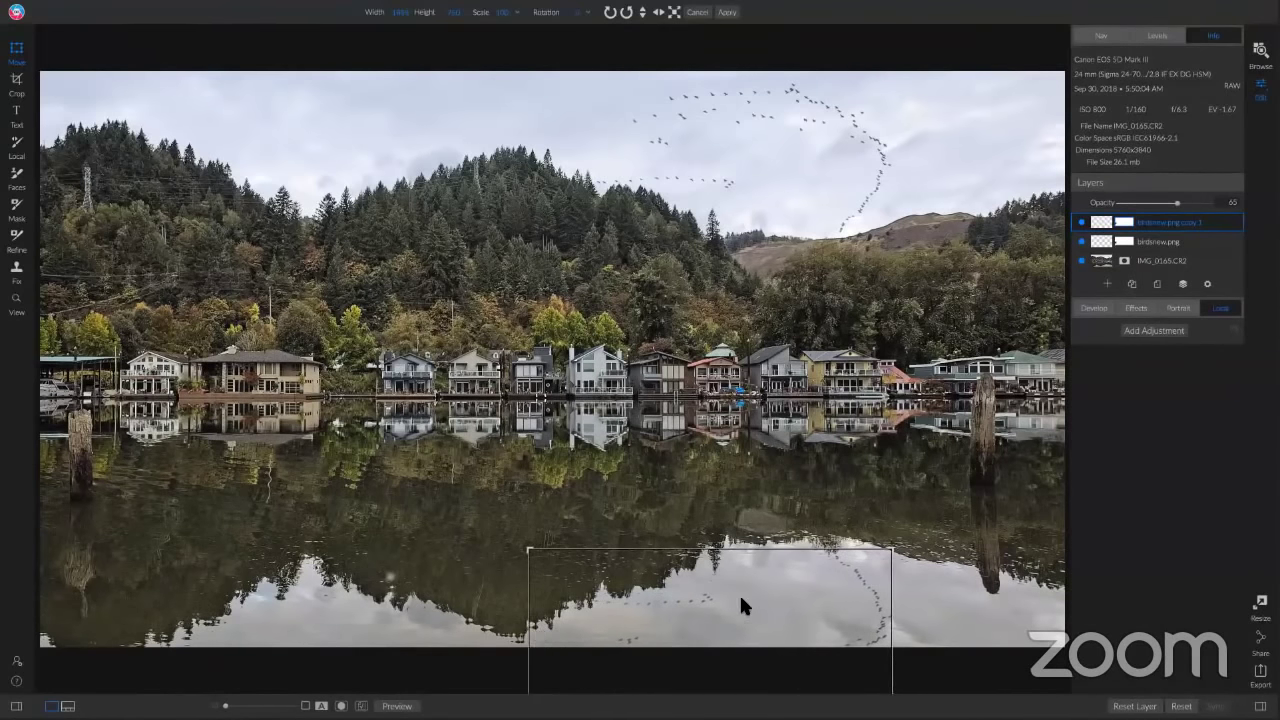
drag(741, 606, 740, 608)
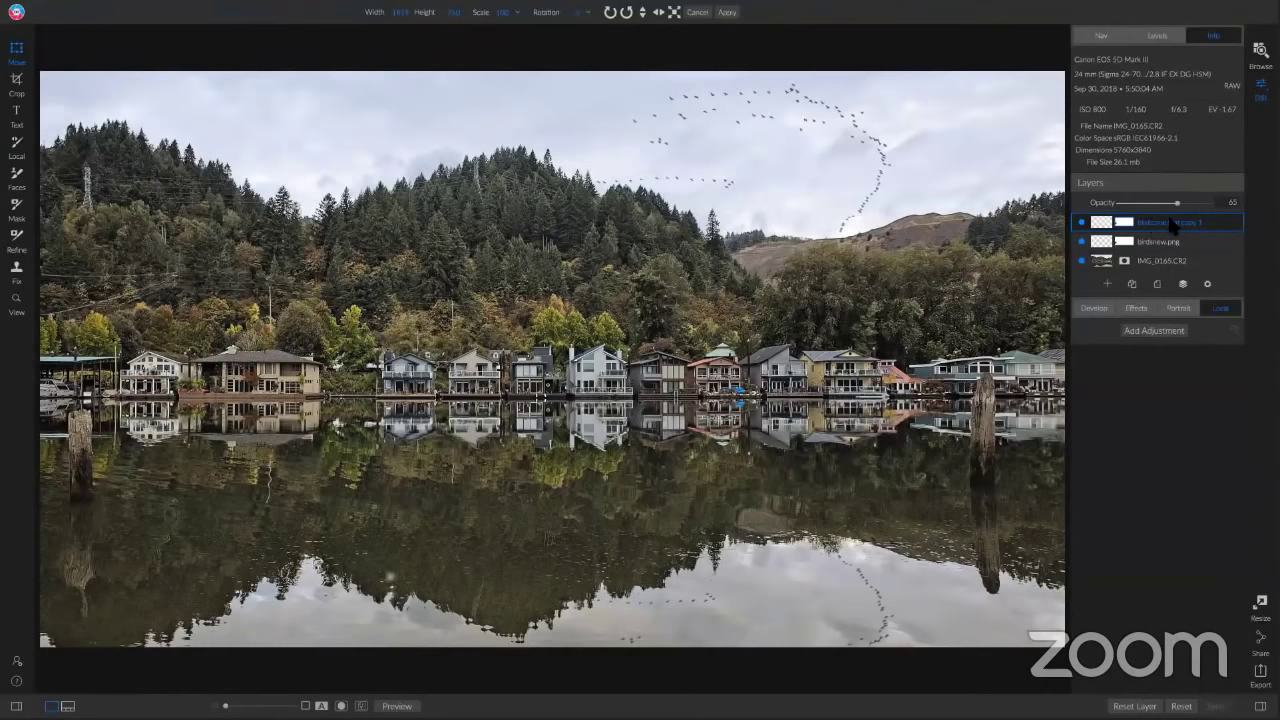
Step: Add a Lens Blur filter to the reflected birds layer with an amount of 21
click(1135, 310)
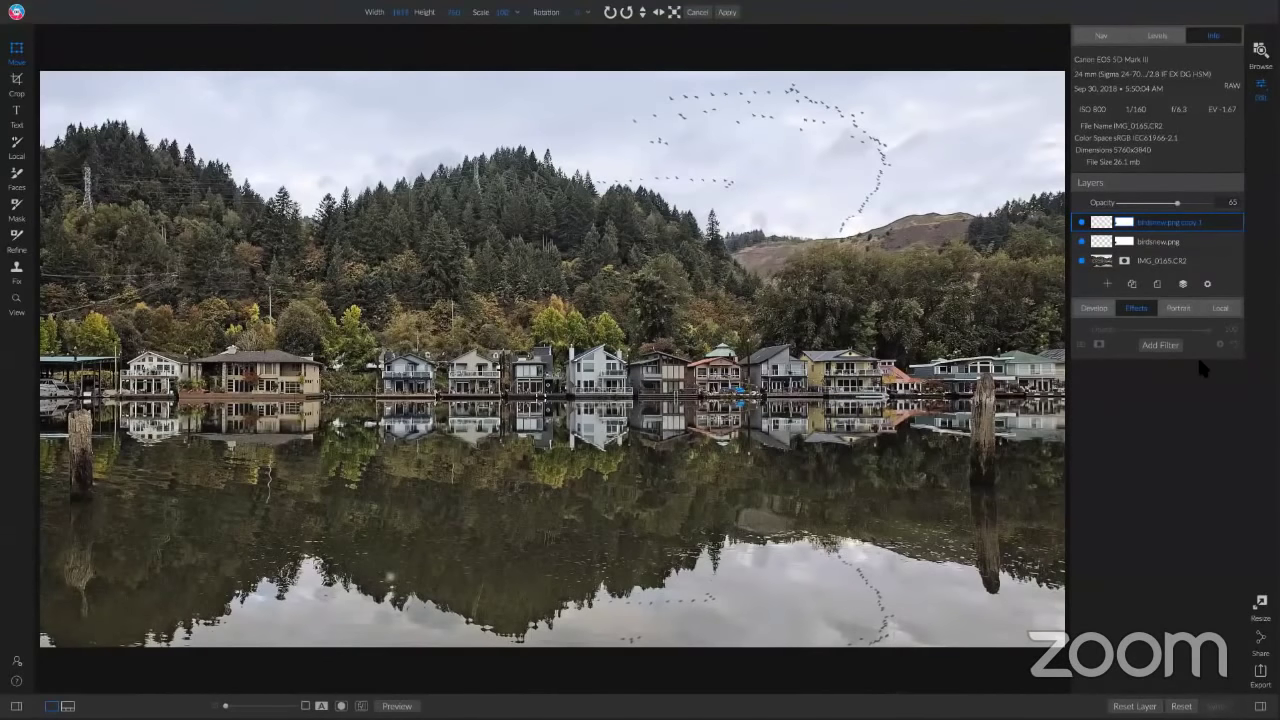
click(1161, 344)
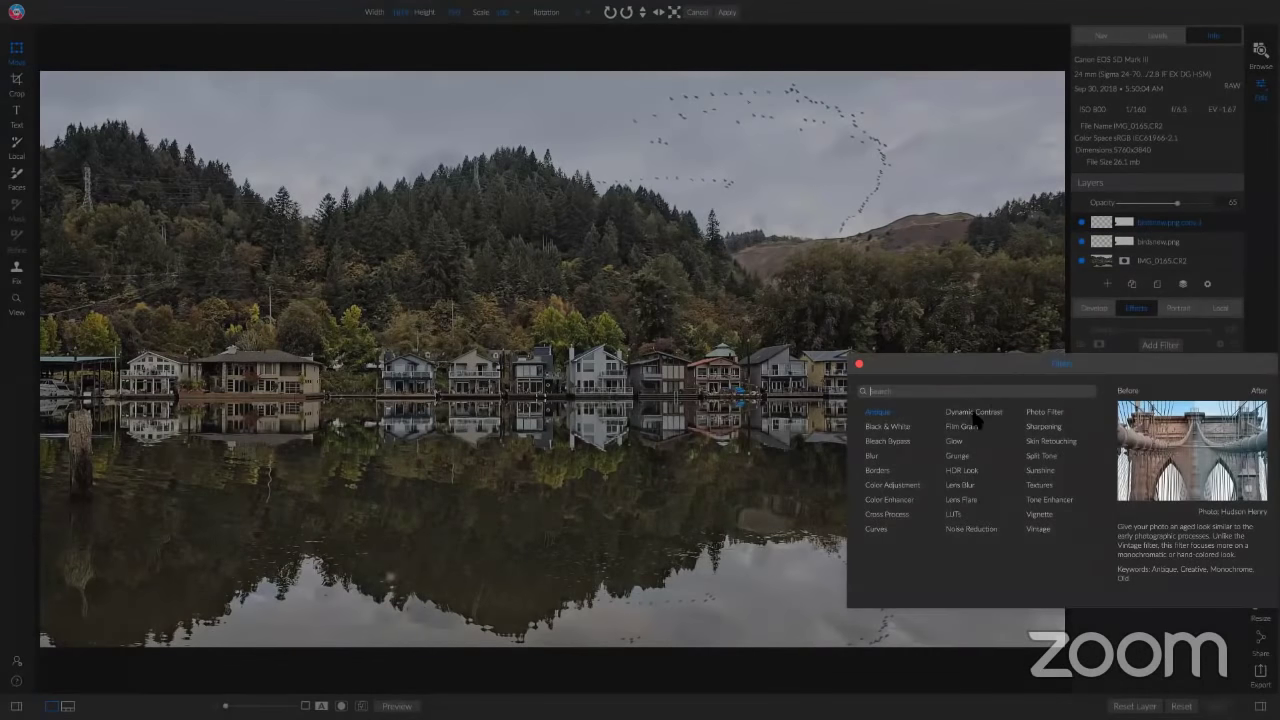
click(966, 486)
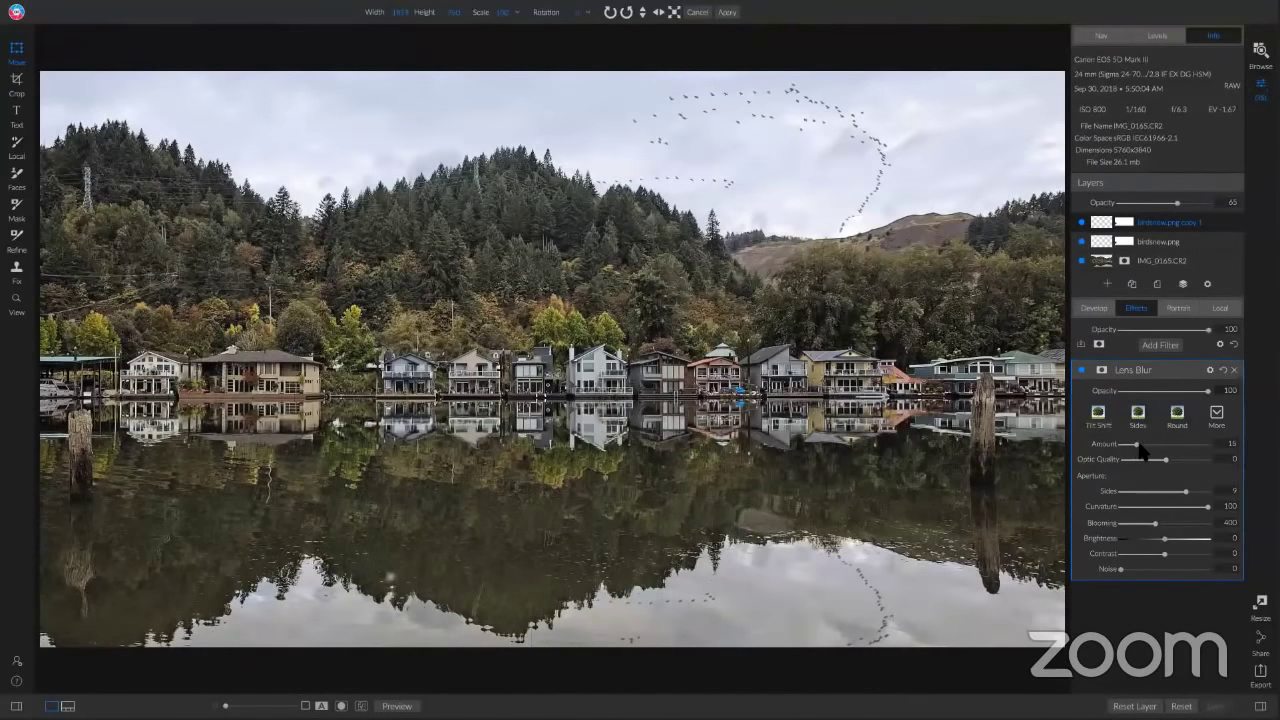
drag(1134, 446, 1137, 446)
Step: Raise the reflected birds layer's opacity to 77
drag(1178, 206, 1193, 208)
drag(1193, 208, 1188, 210)
right_click(1217, 219)
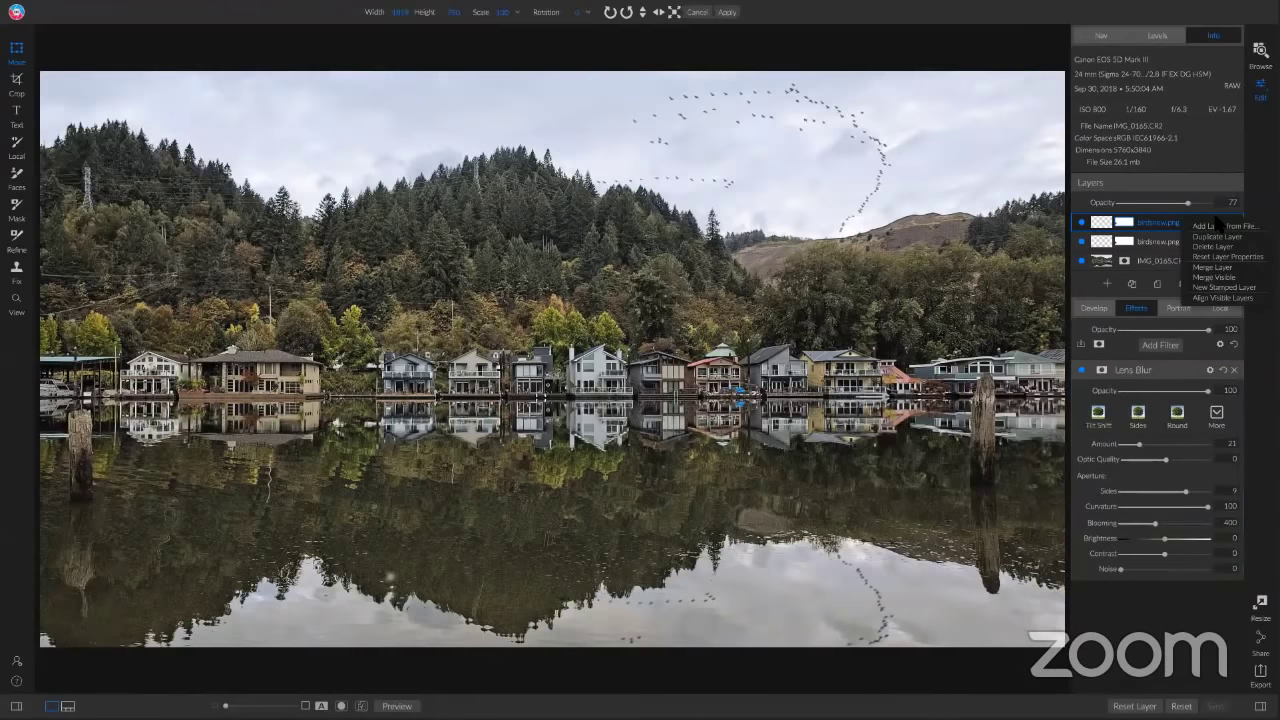
click(1267, 196)
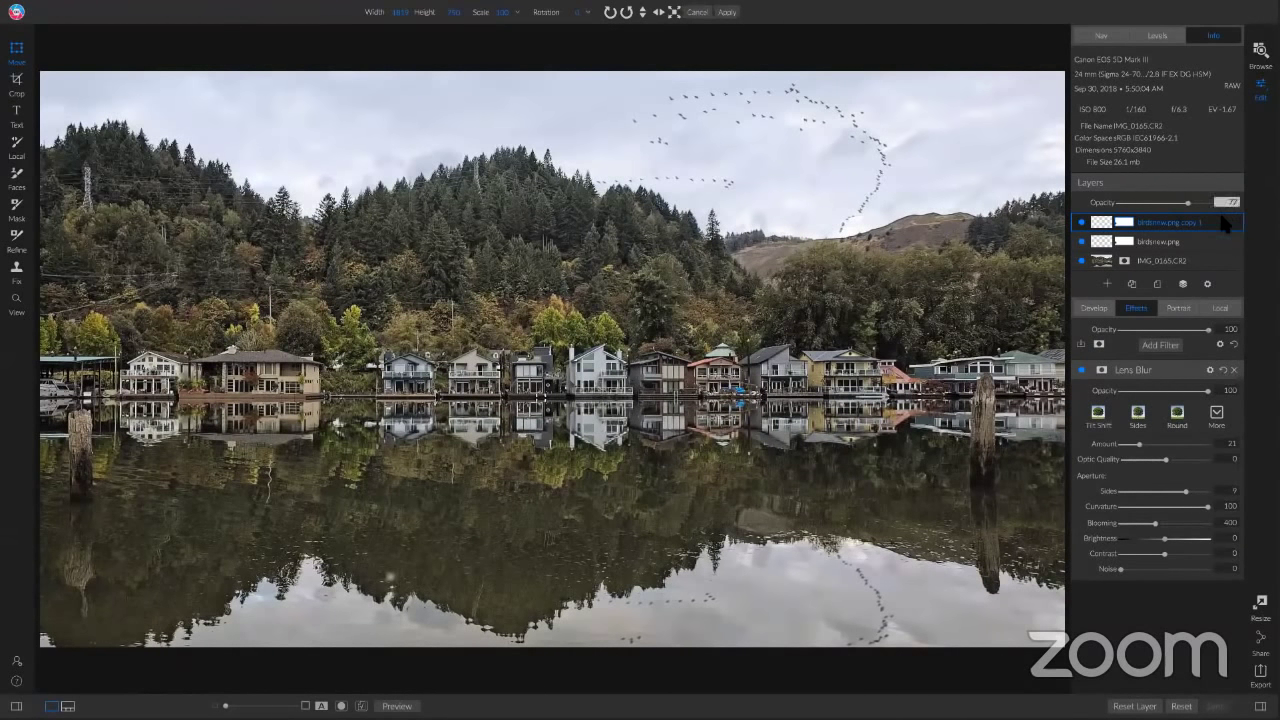
Step: Create a new stamped layer and compare it off and on with both bird layers beneath it hidden
right_click(1226, 221)
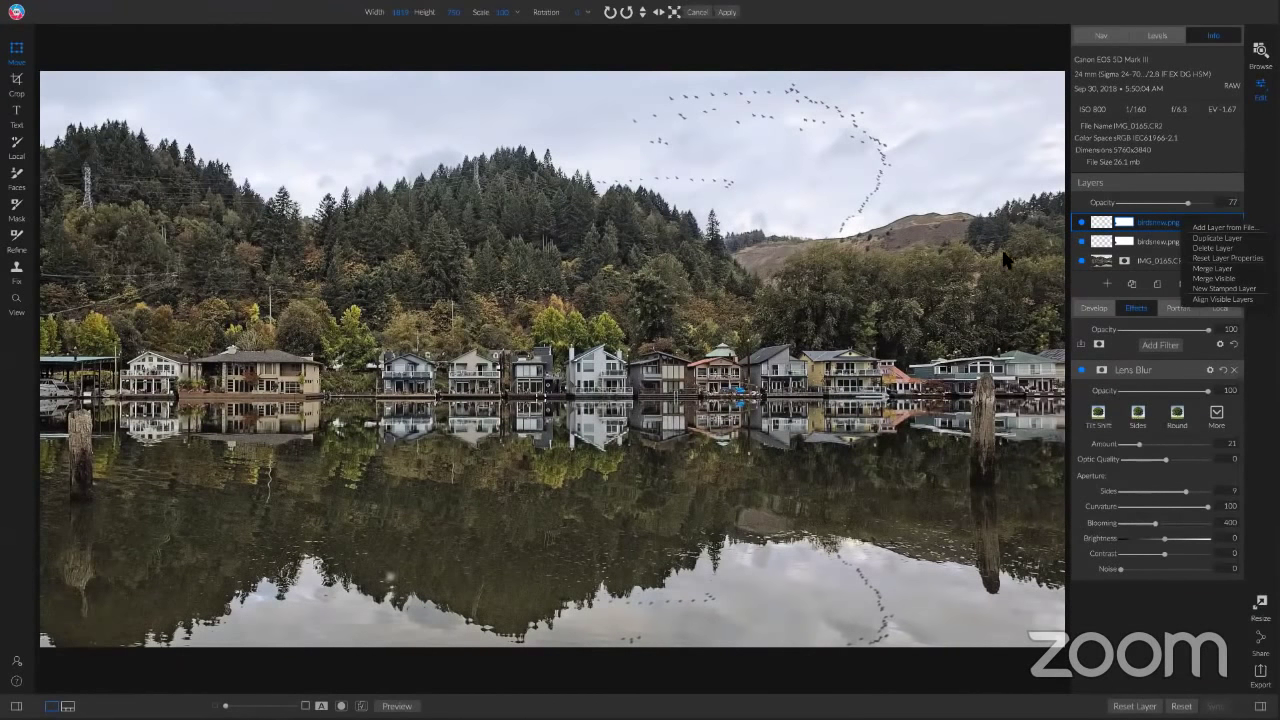
click(1213, 289)
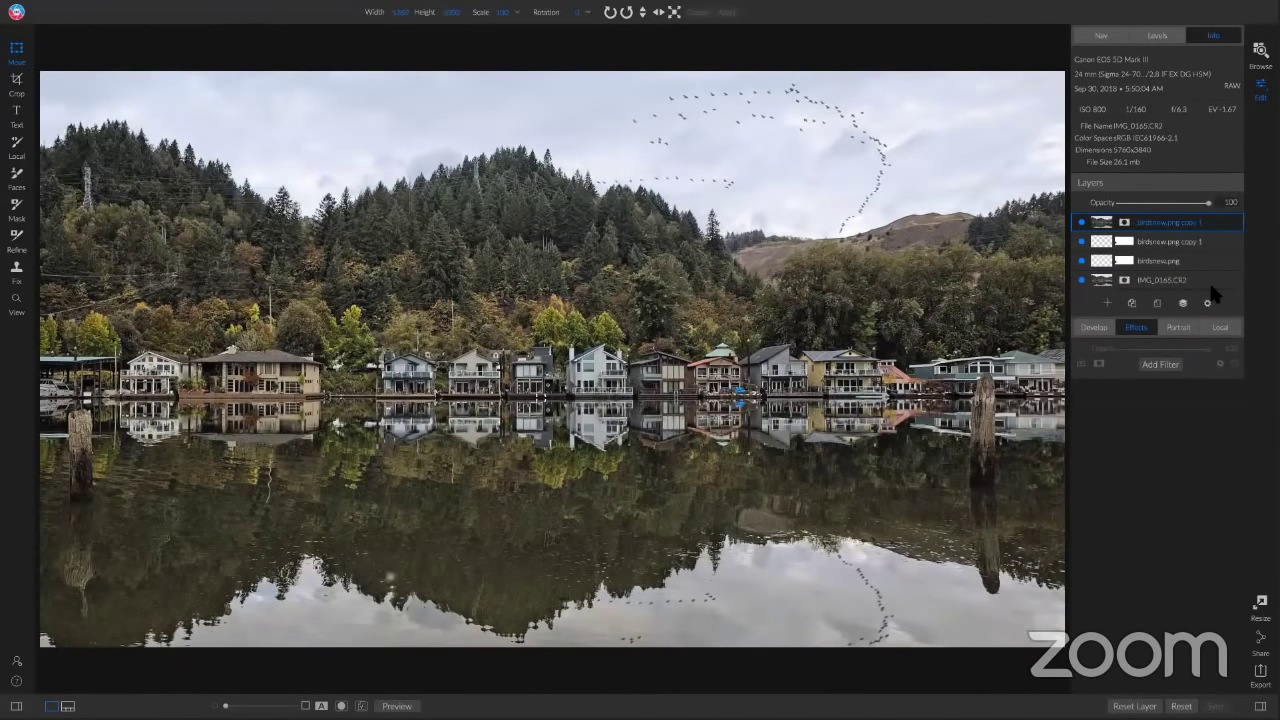
click(1081, 260)
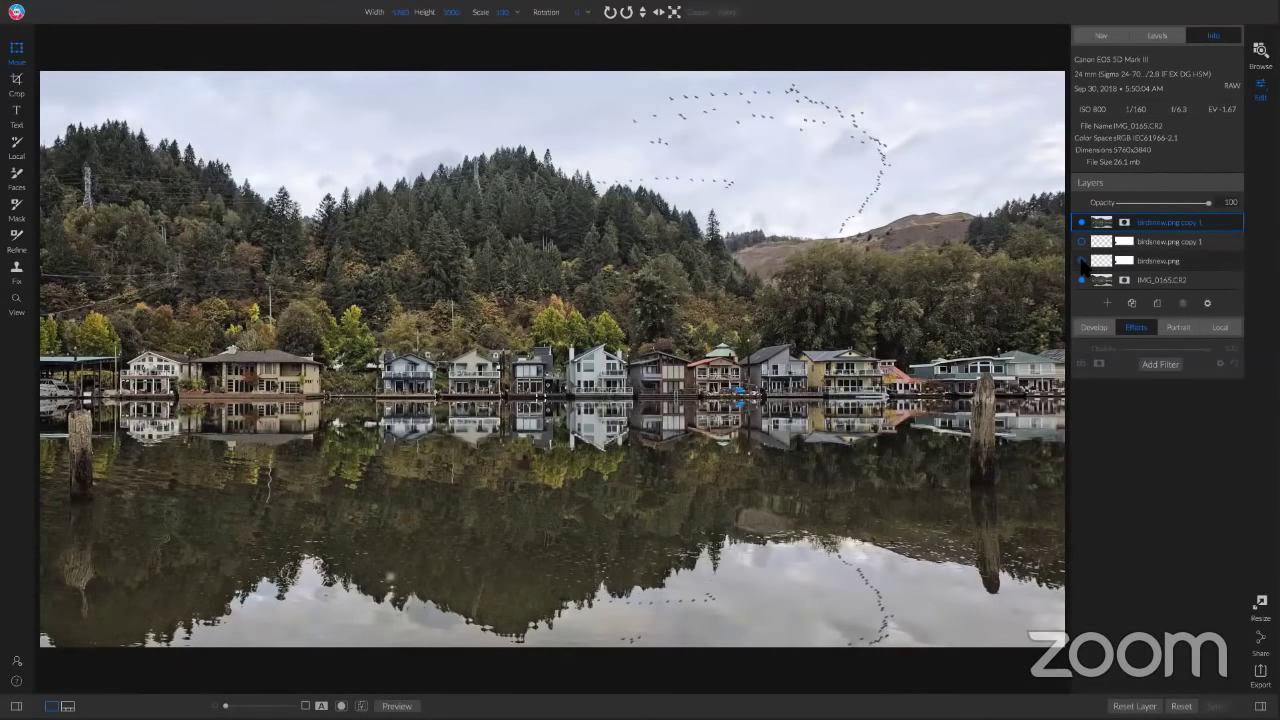
click(1081, 222)
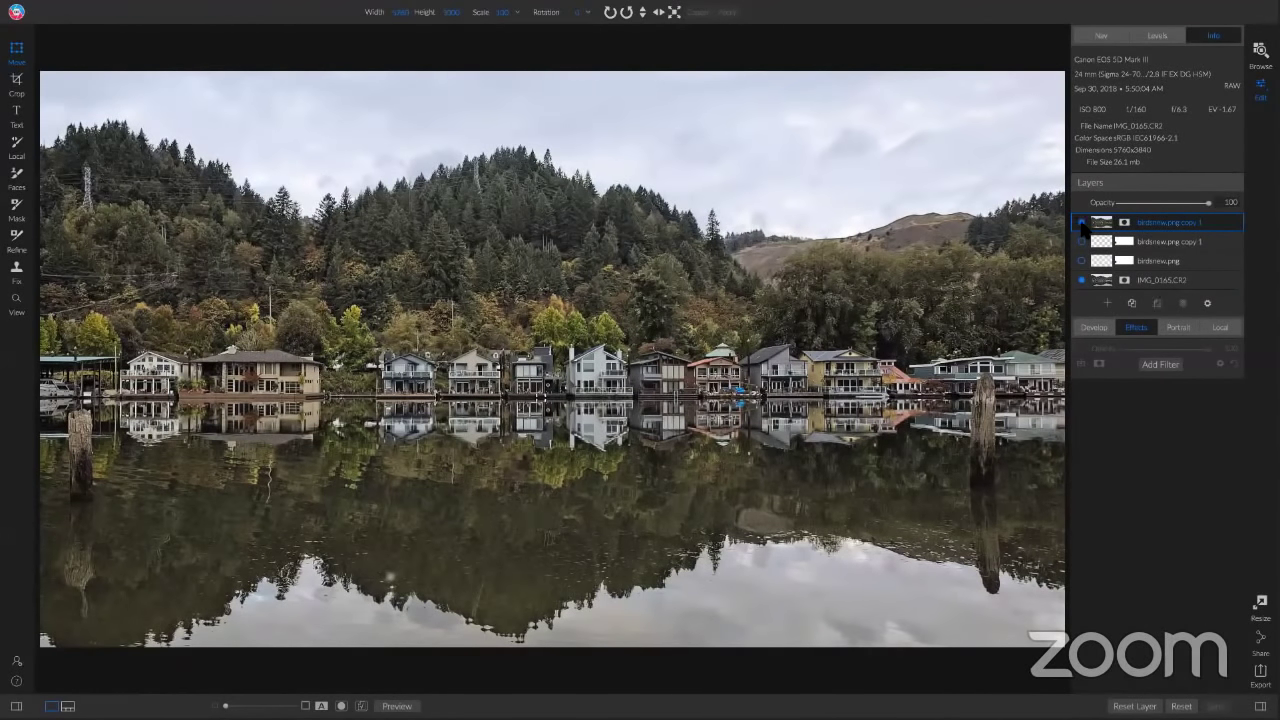
click(1081, 222)
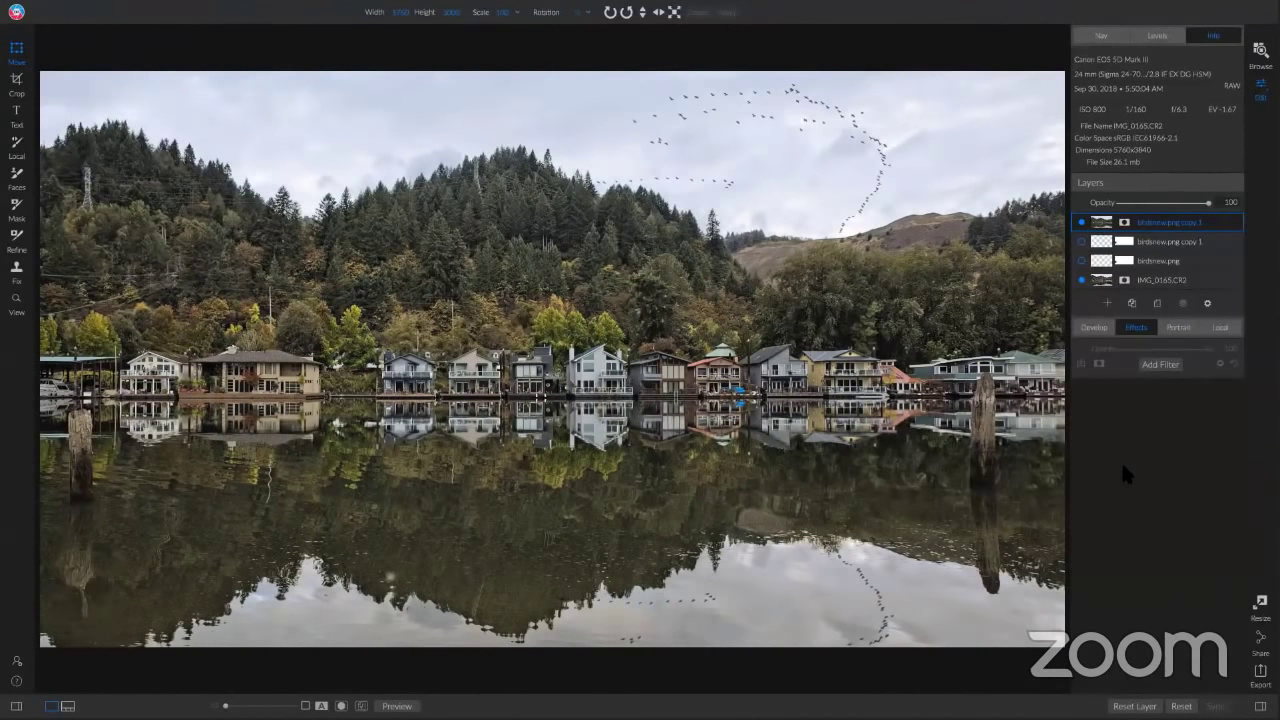
Step: Add a LUTs filter to the stamped layer
click(1158, 364)
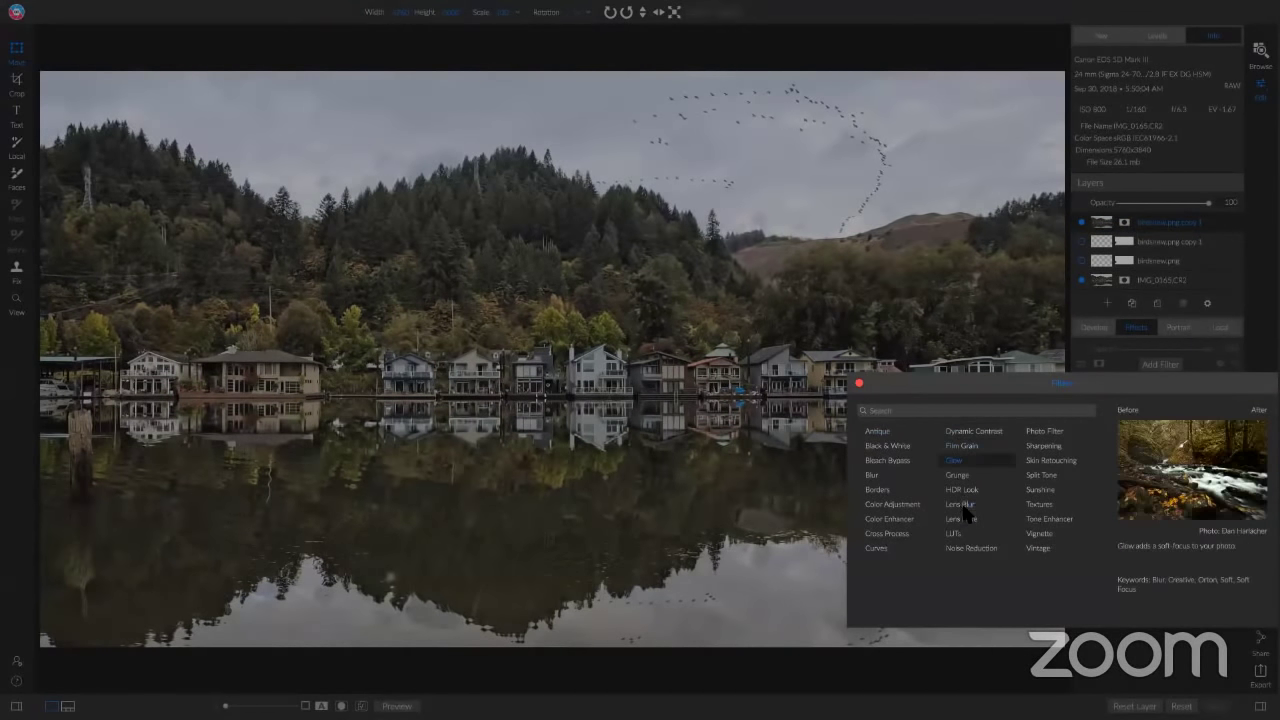
click(953, 535)
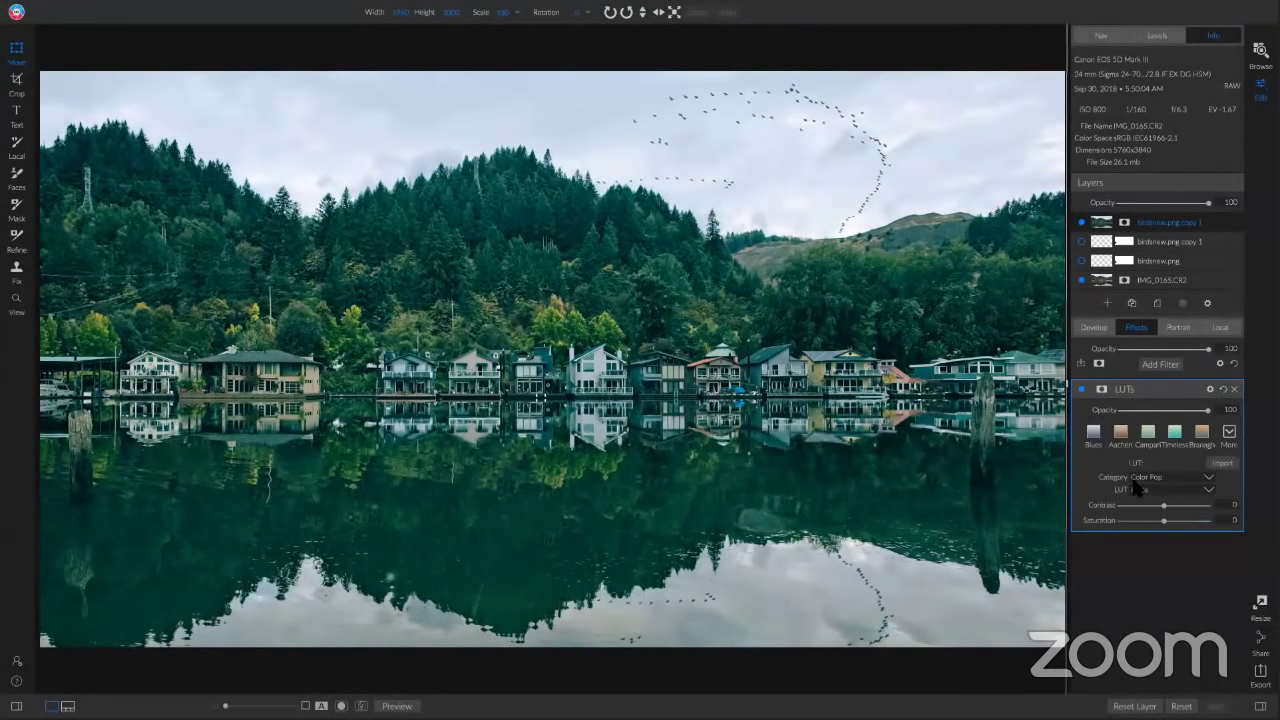
Step: Apply the Halide LUT from the Black and White category to the stamped layer
click(1146, 478)
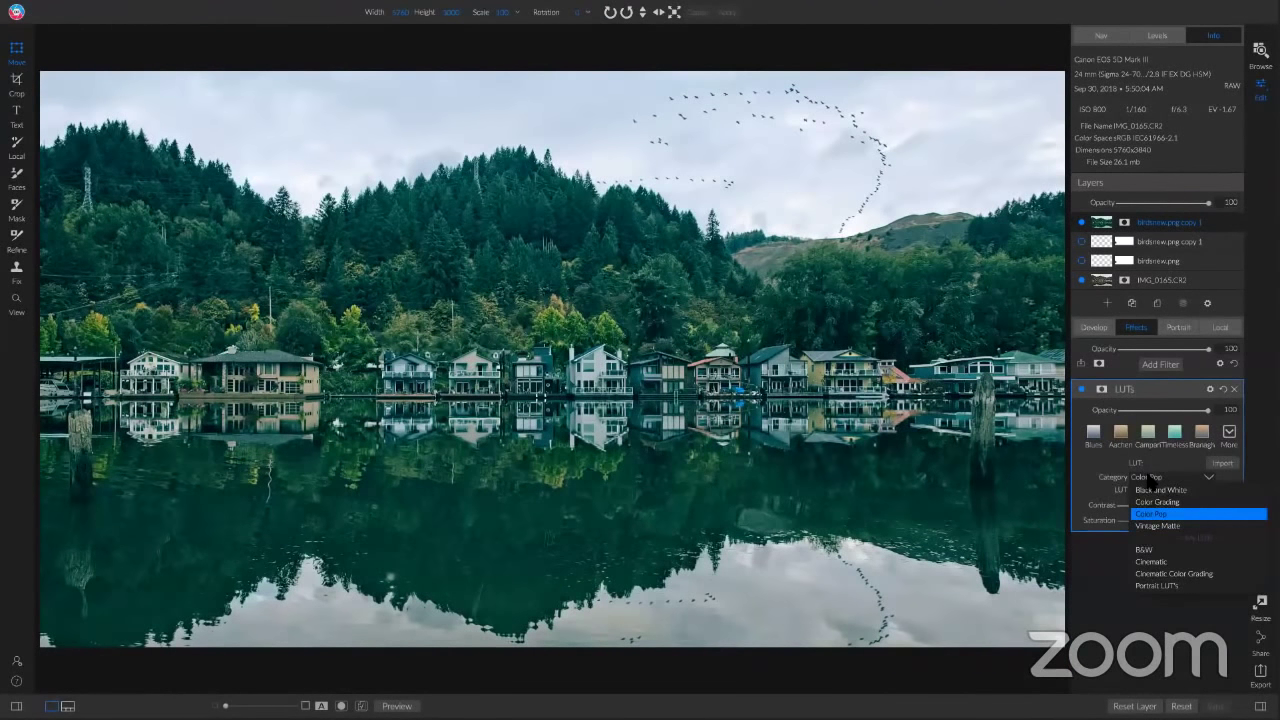
click(1160, 490)
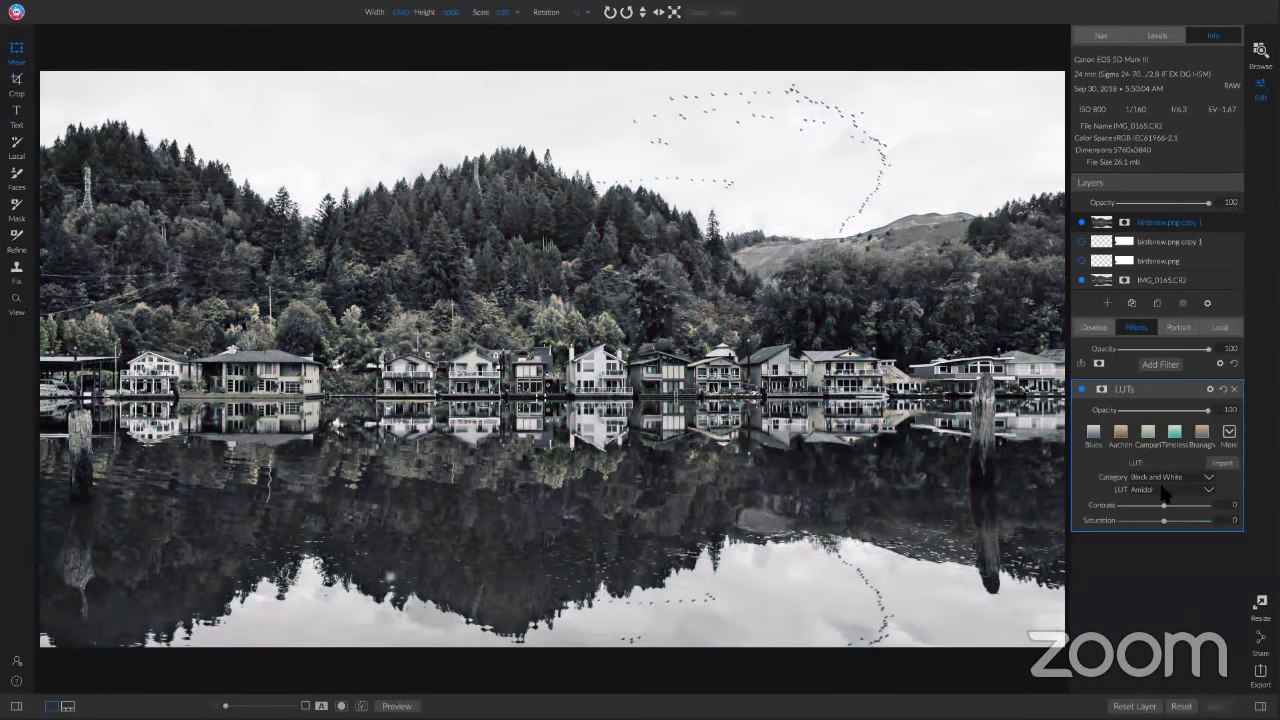
click(1163, 491)
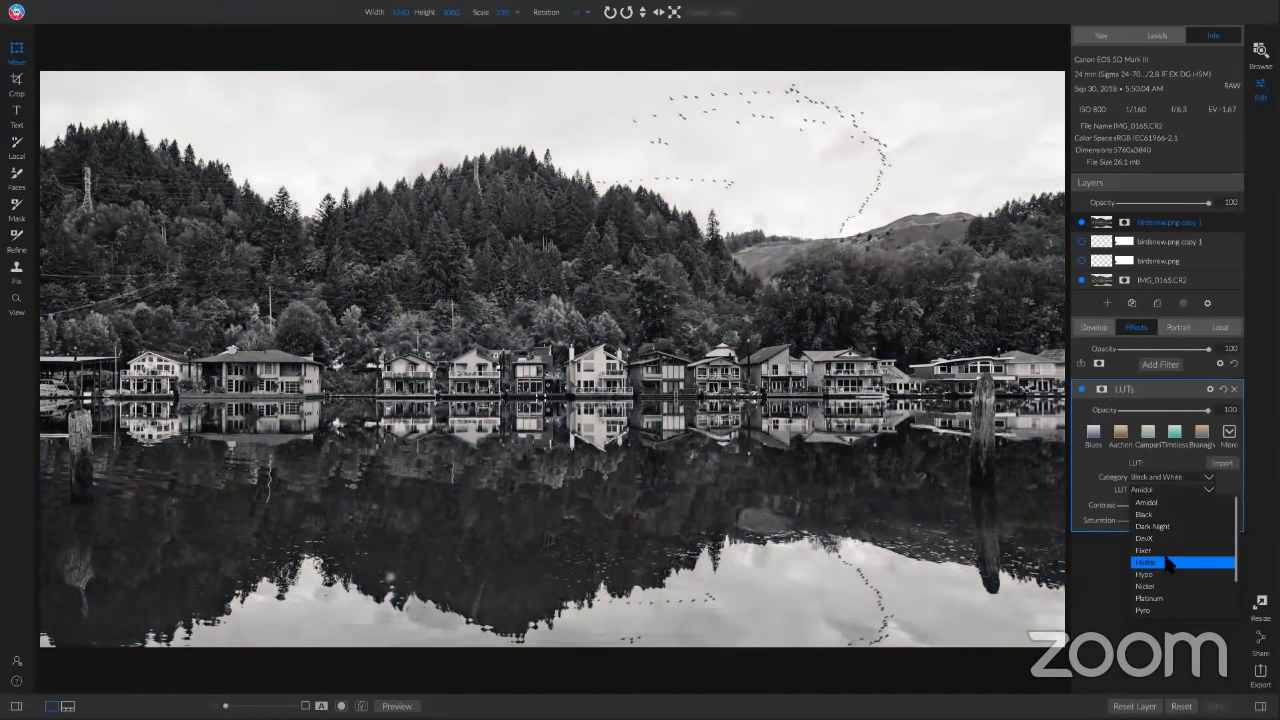
click(1168, 563)
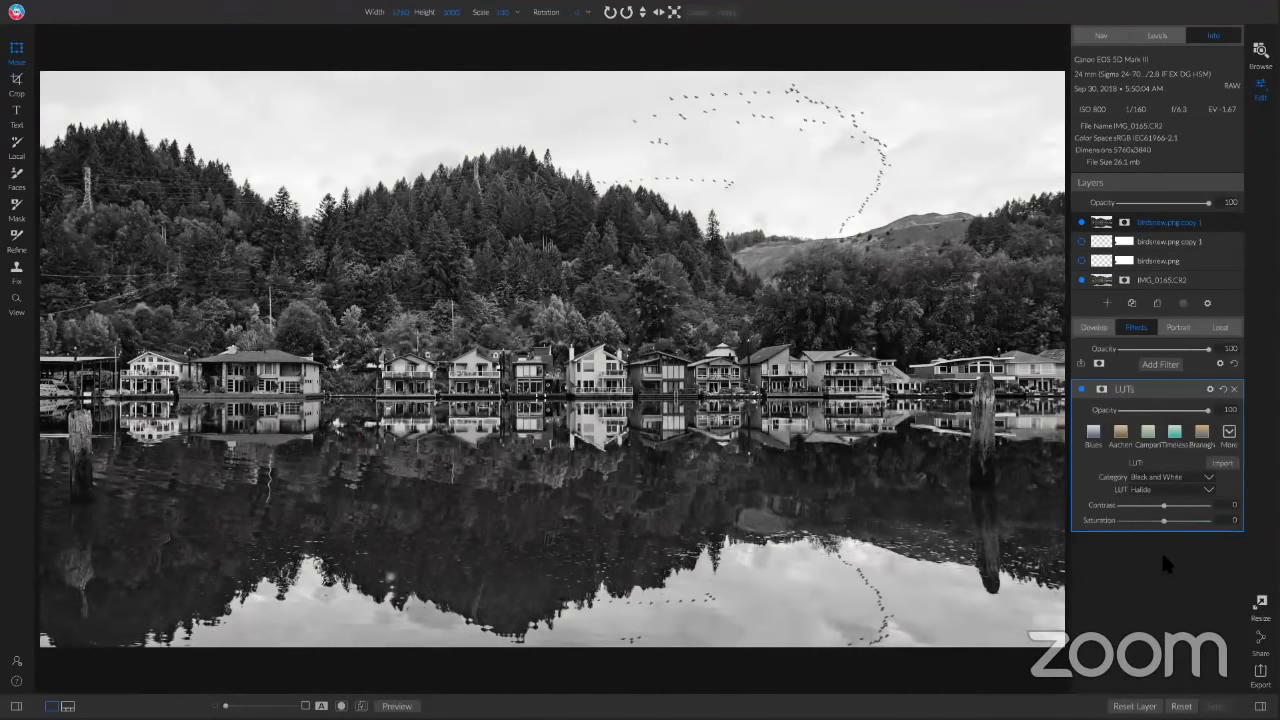
Step: Apply the Forest Park LUT from the Cinematic Color Grading category and compare the stamped layer off and on
click(1193, 480)
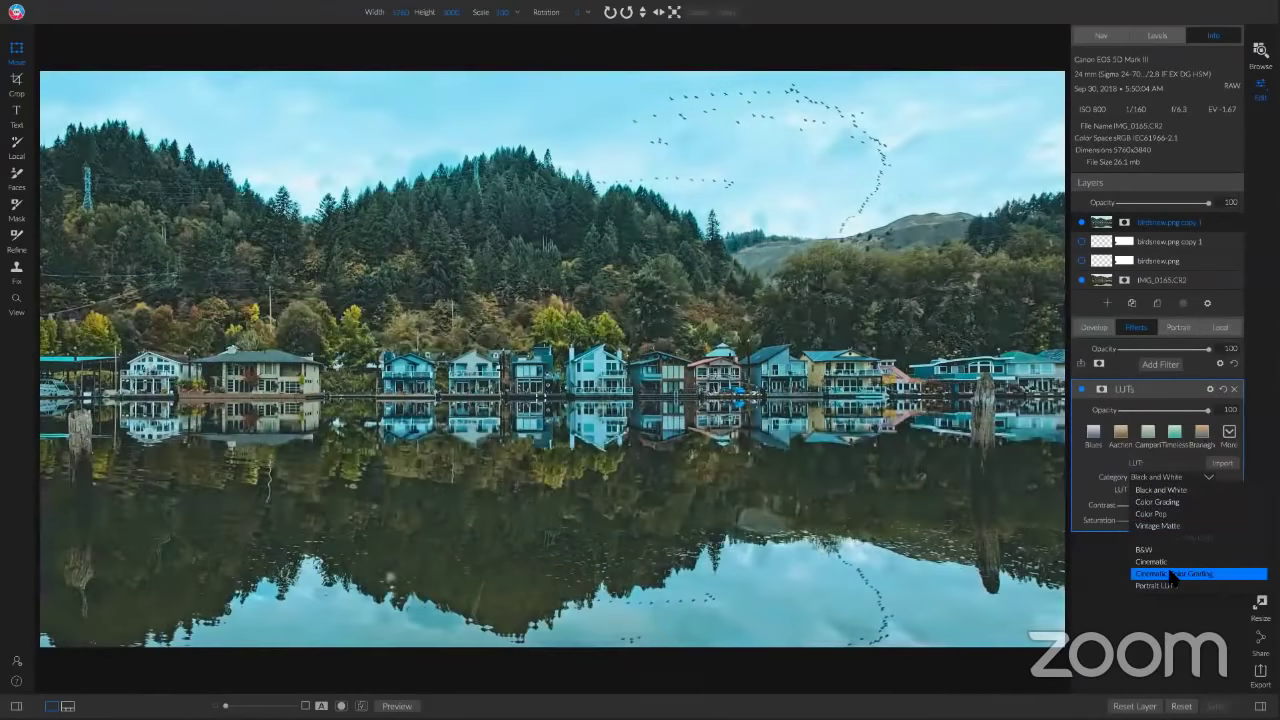
click(1170, 574)
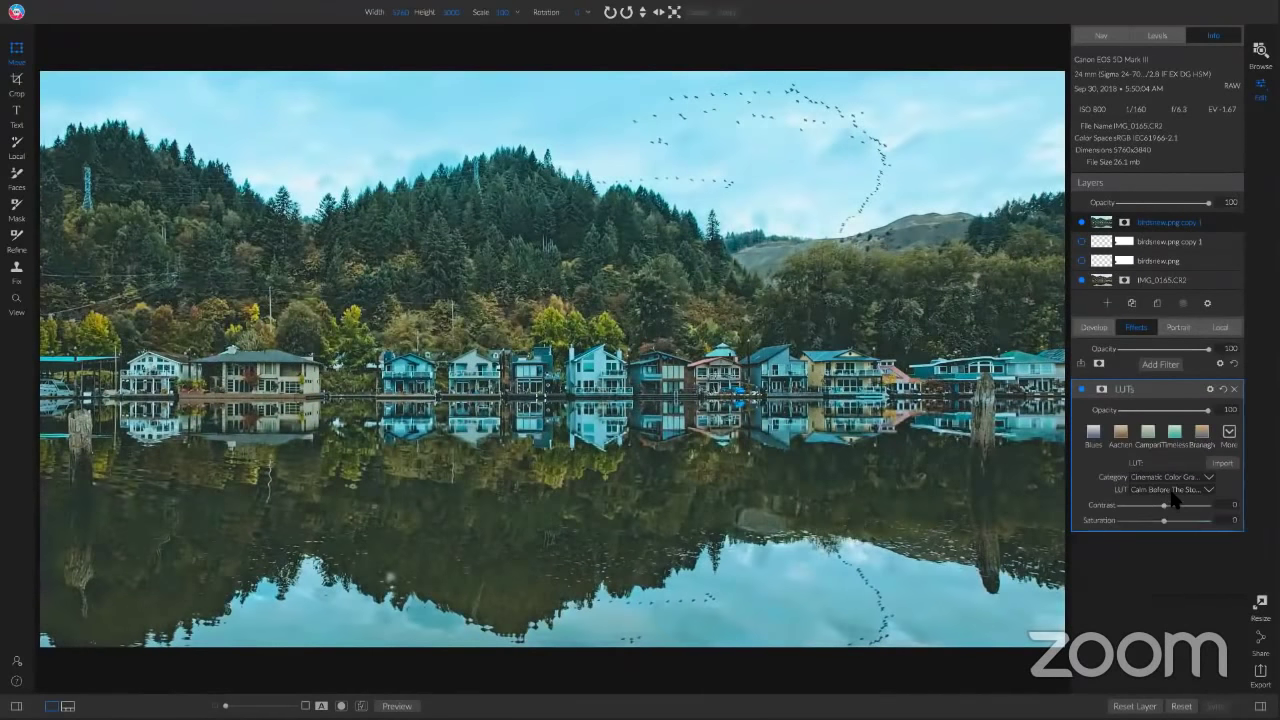
click(1175, 490)
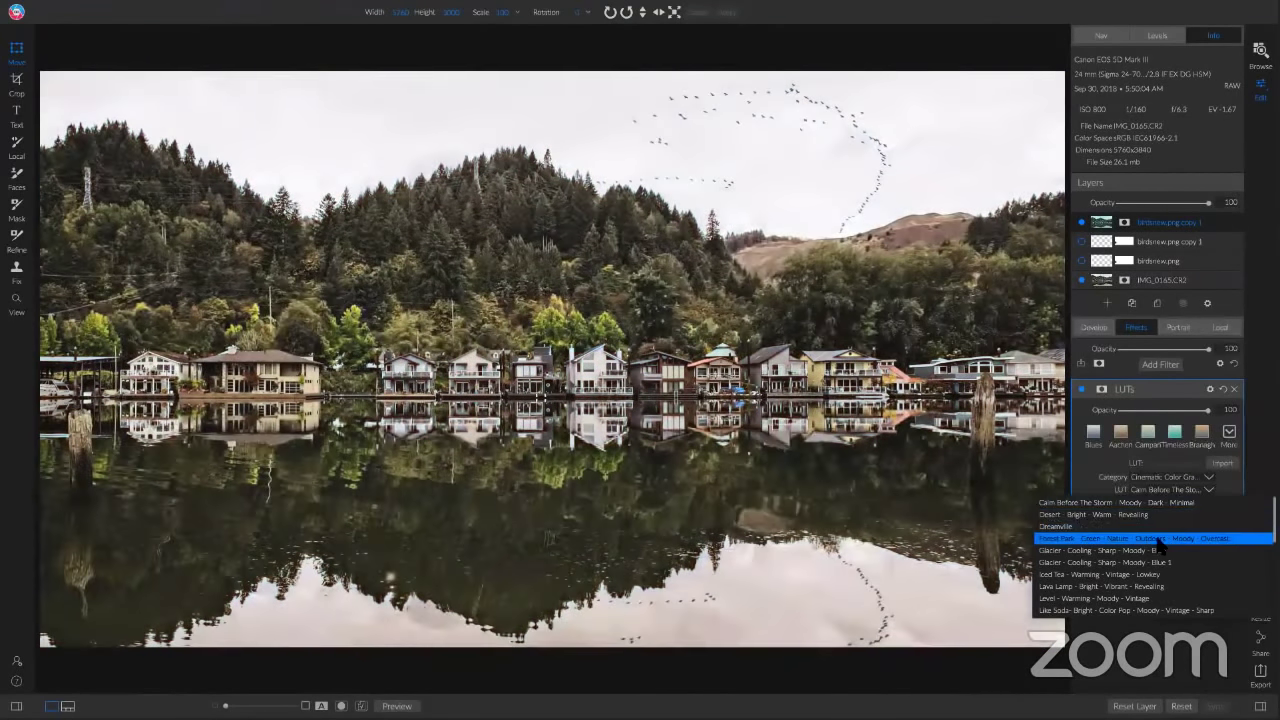
click(1155, 540)
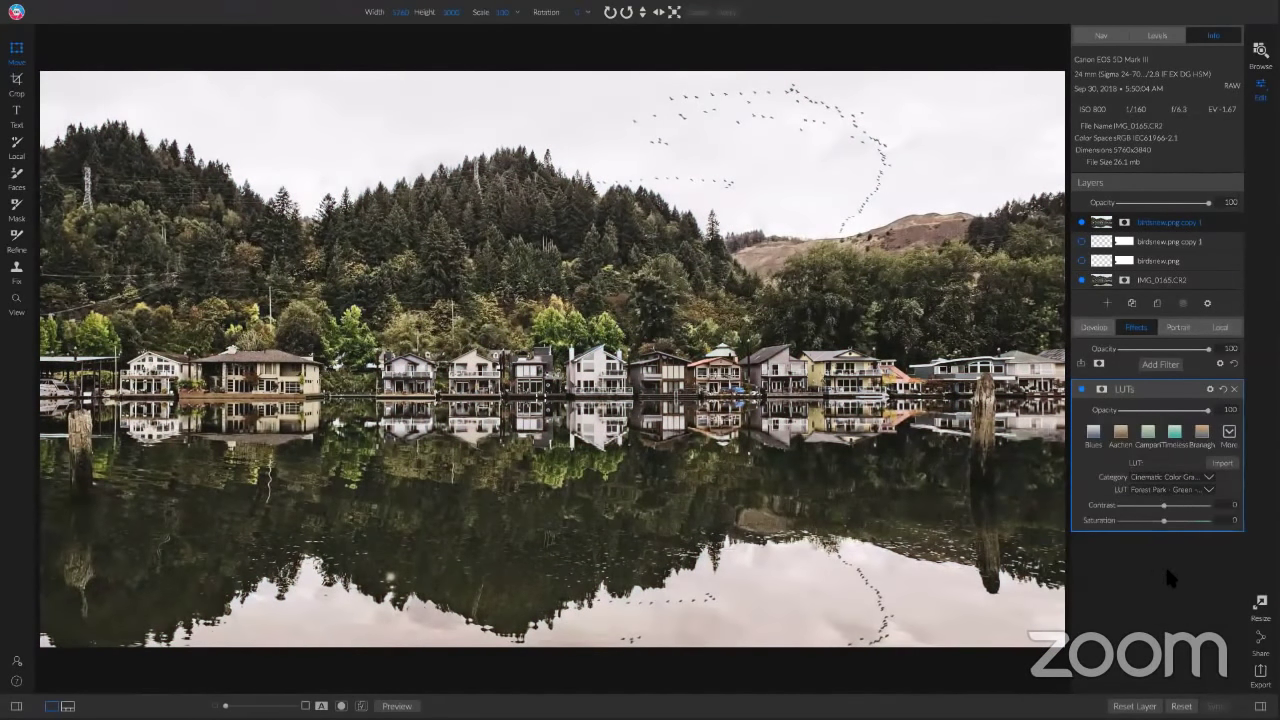
click(1082, 224)
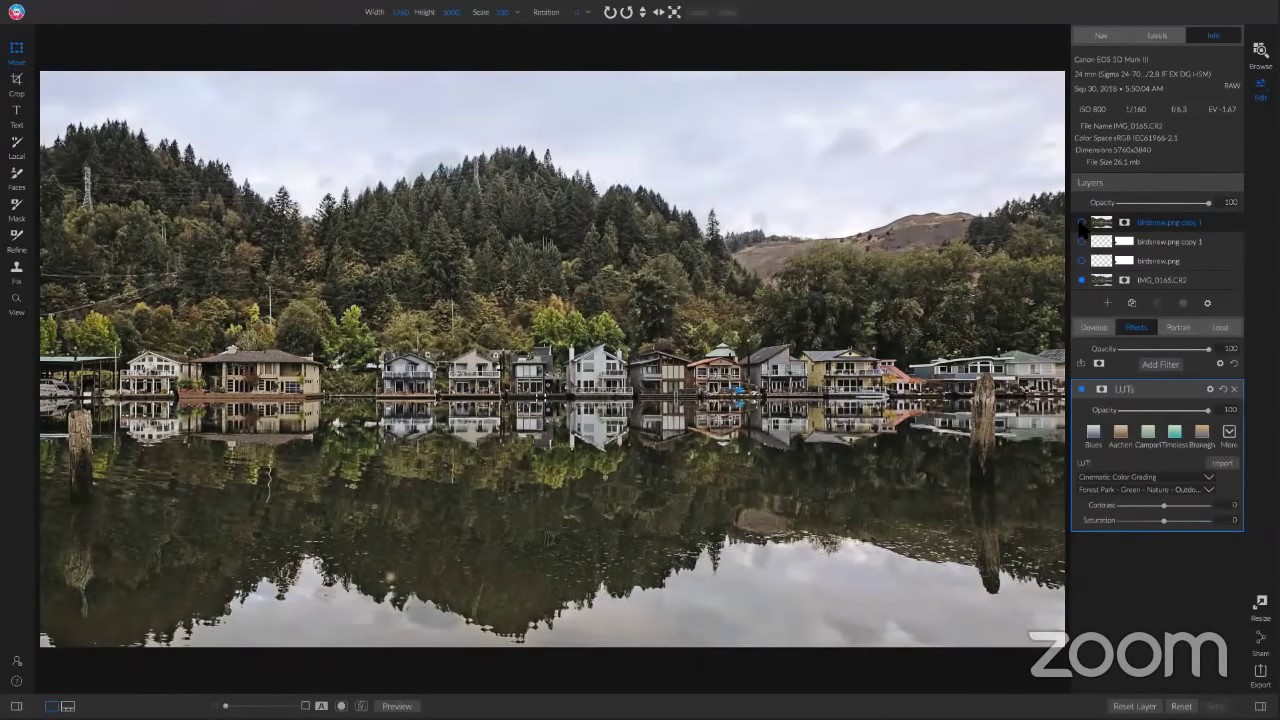
click(1081, 224)
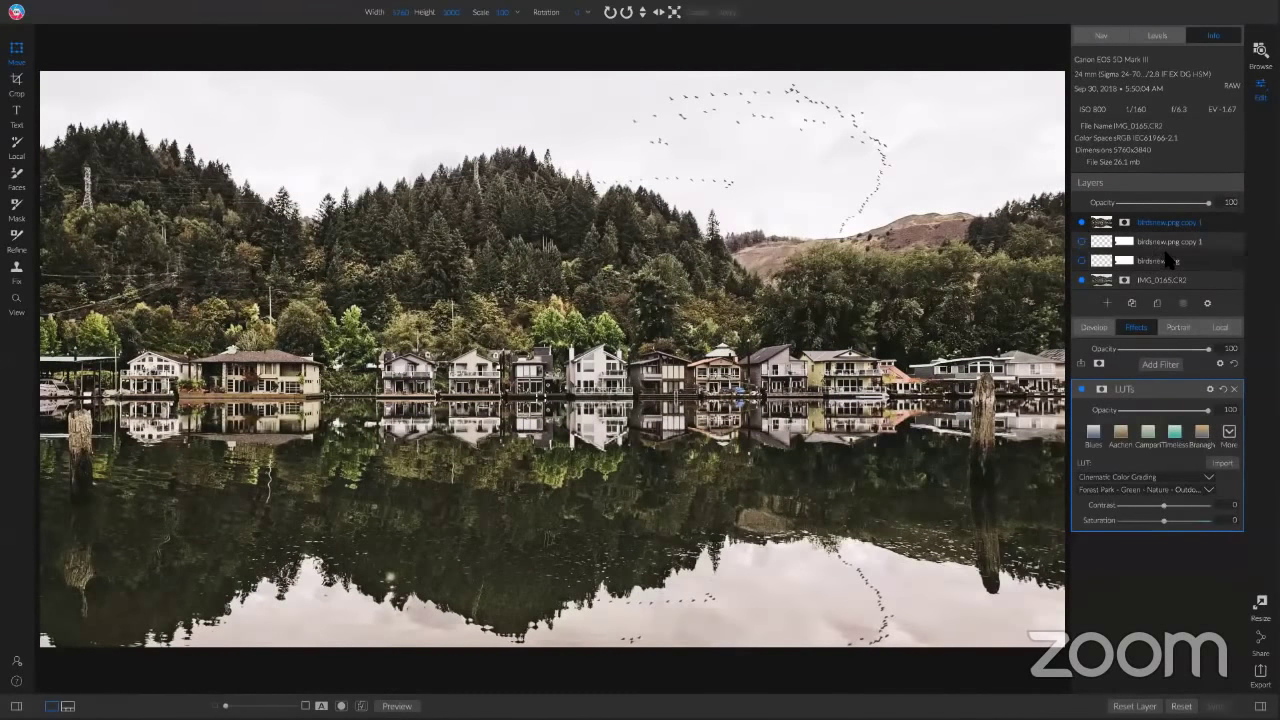
Step: Replace the LUTs filter with a Curves filter and move the curve's black point to In 35, Out 45
click(1235, 390)
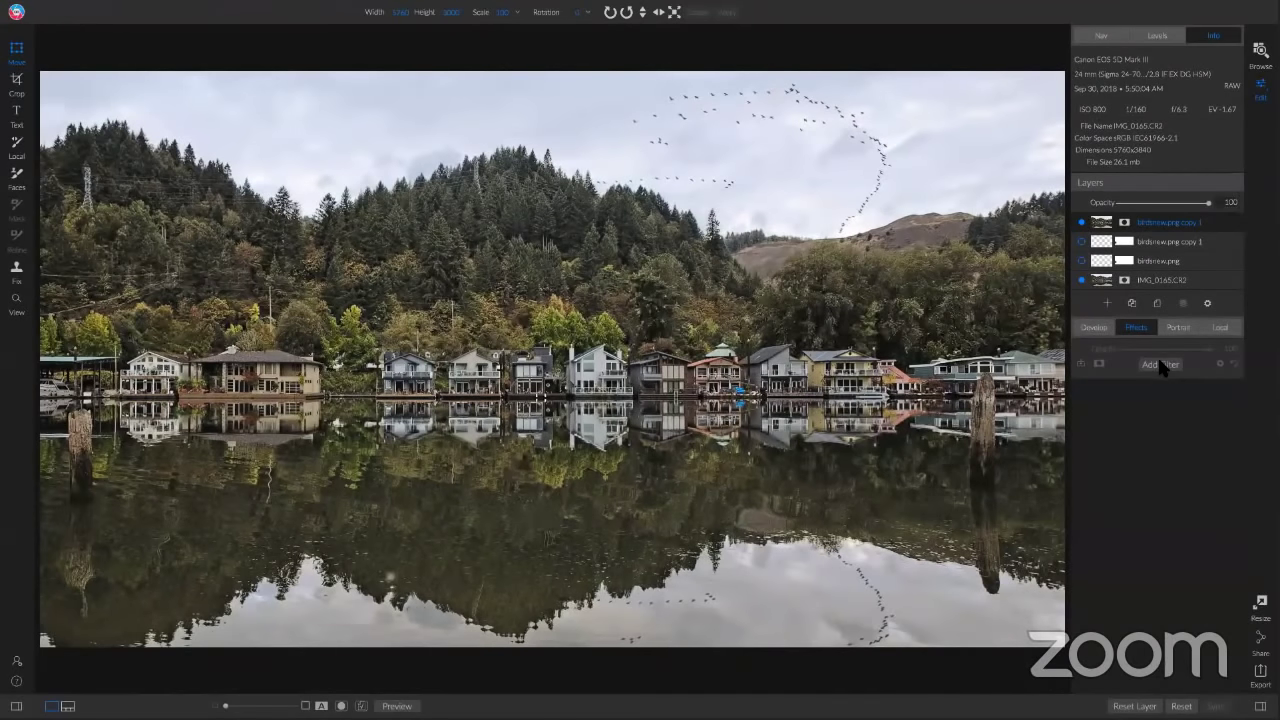
click(1160, 364)
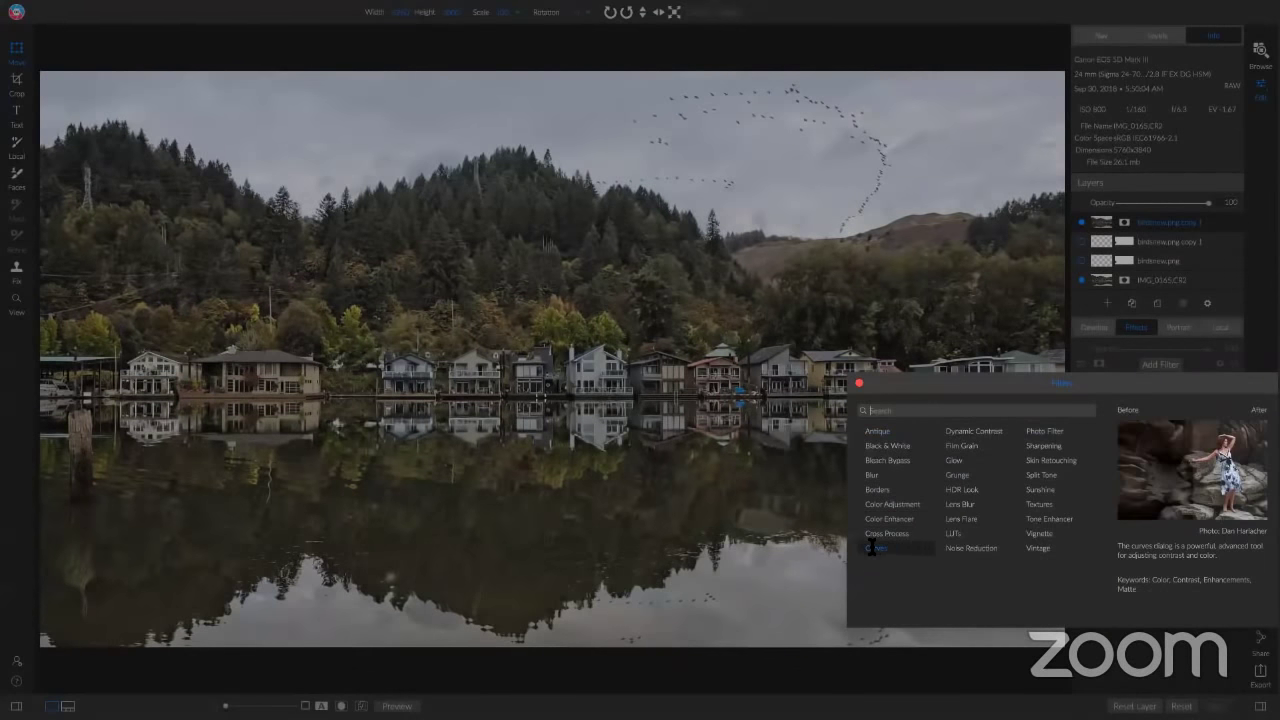
click(962, 548)
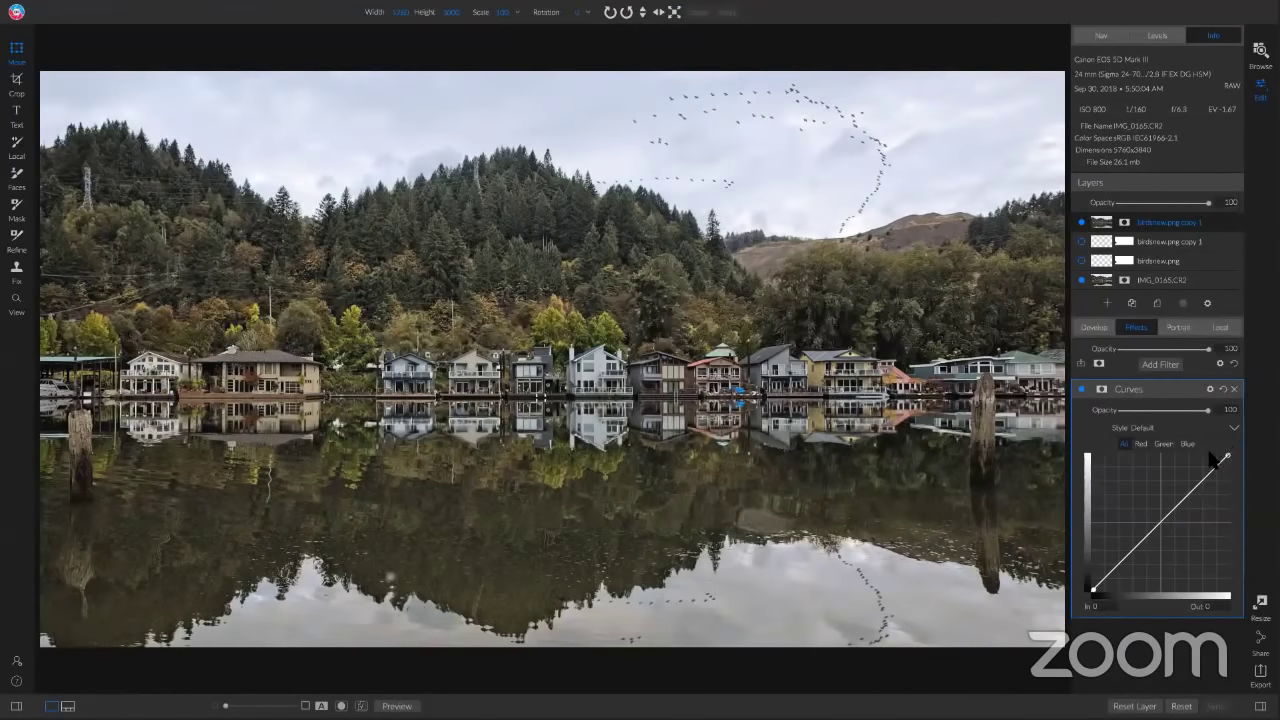
drag(1096, 597, 1098, 583)
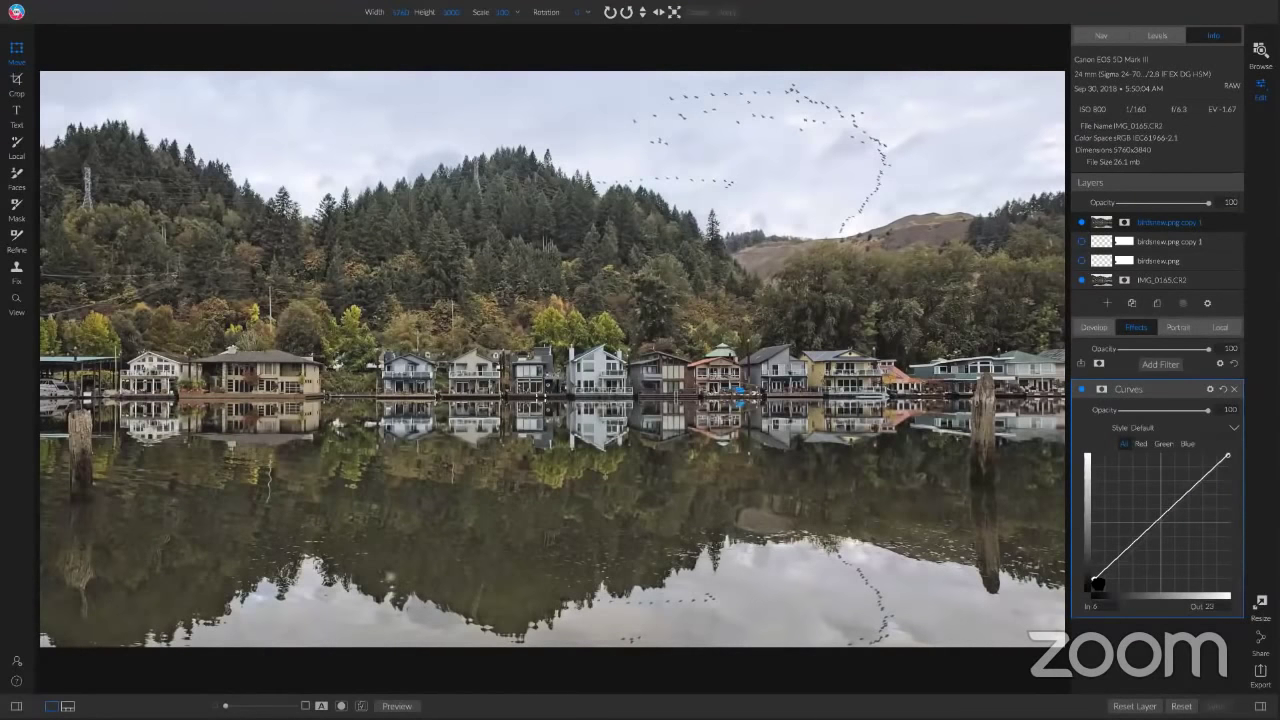
drag(1098, 583, 1112, 571)
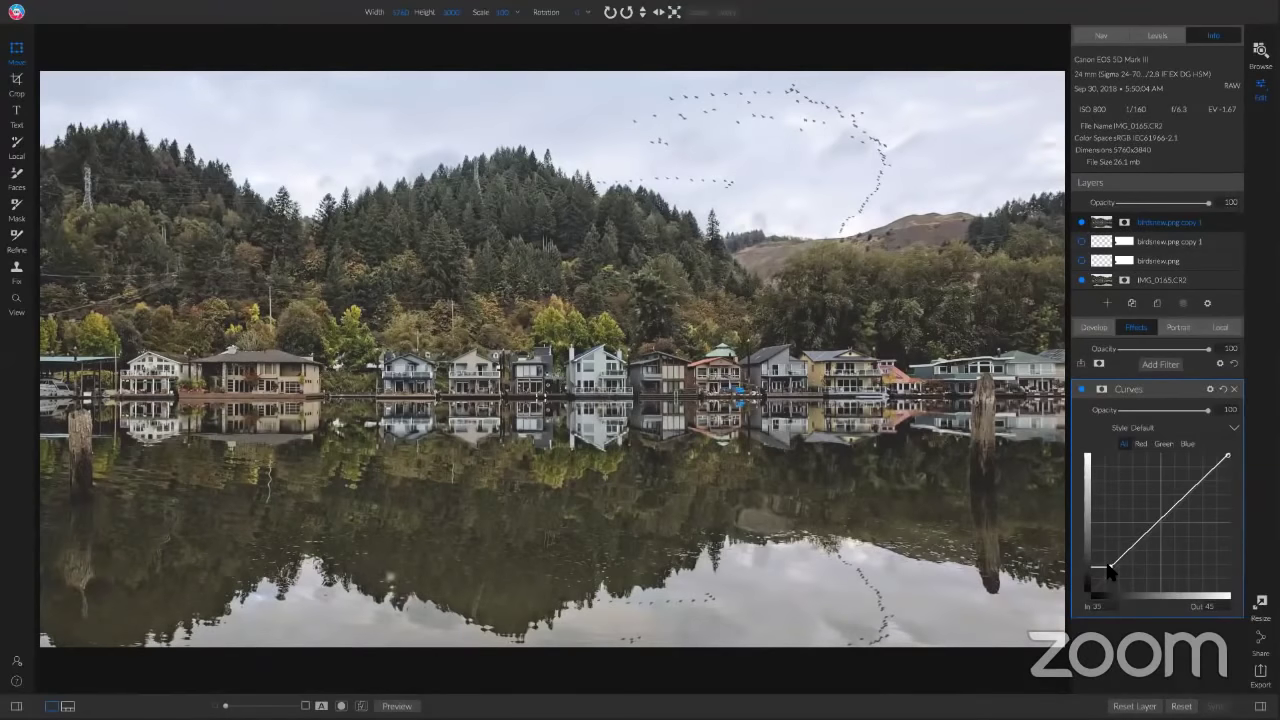
Step: Add curve points at In 134, Out 156 for the midtones and In 83, Out 83 for the shadows, comparing the Curves filter off and on
click(1165, 519)
drag(1166, 522, 1168, 516)
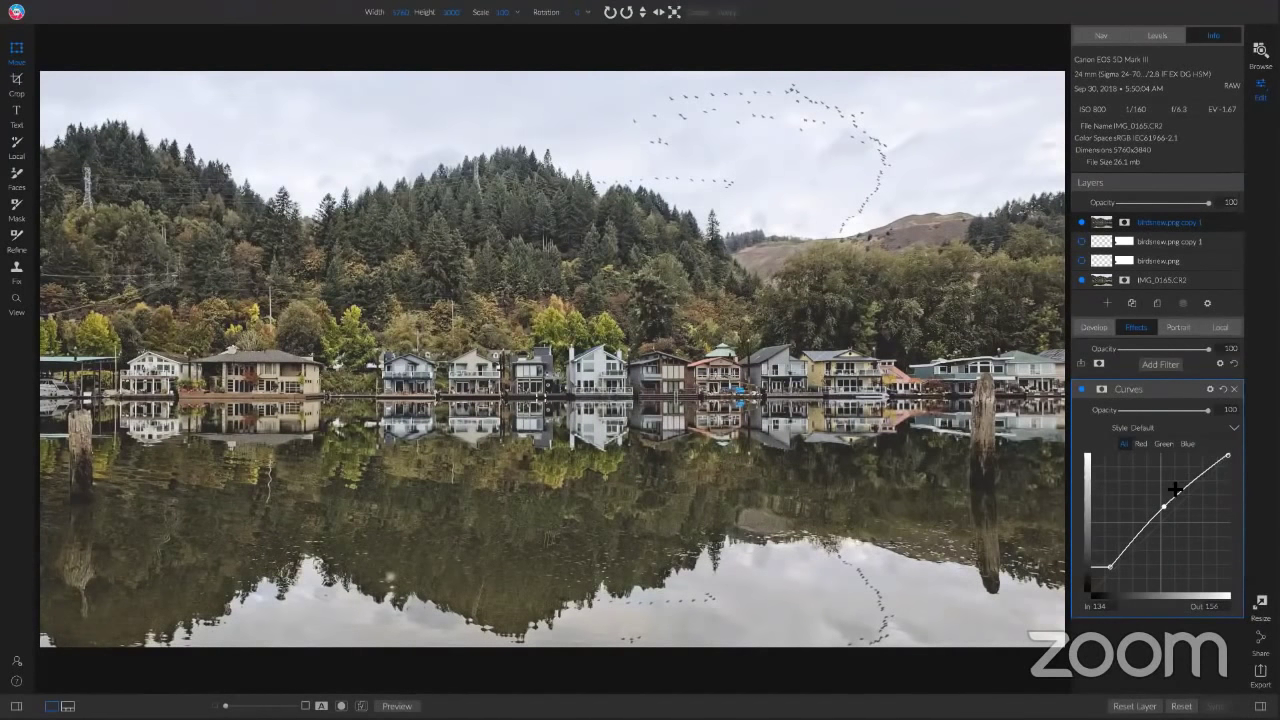
click(1147, 526)
drag(1147, 531, 1136, 547)
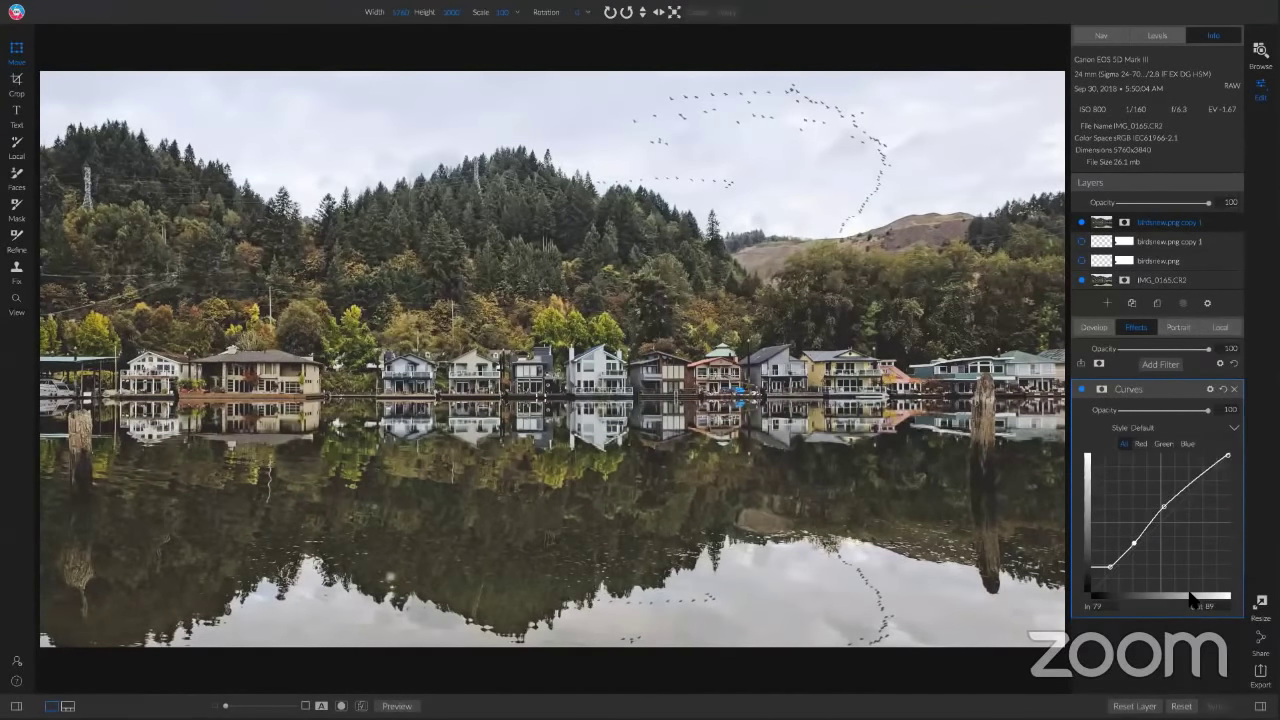
click(1080, 387)
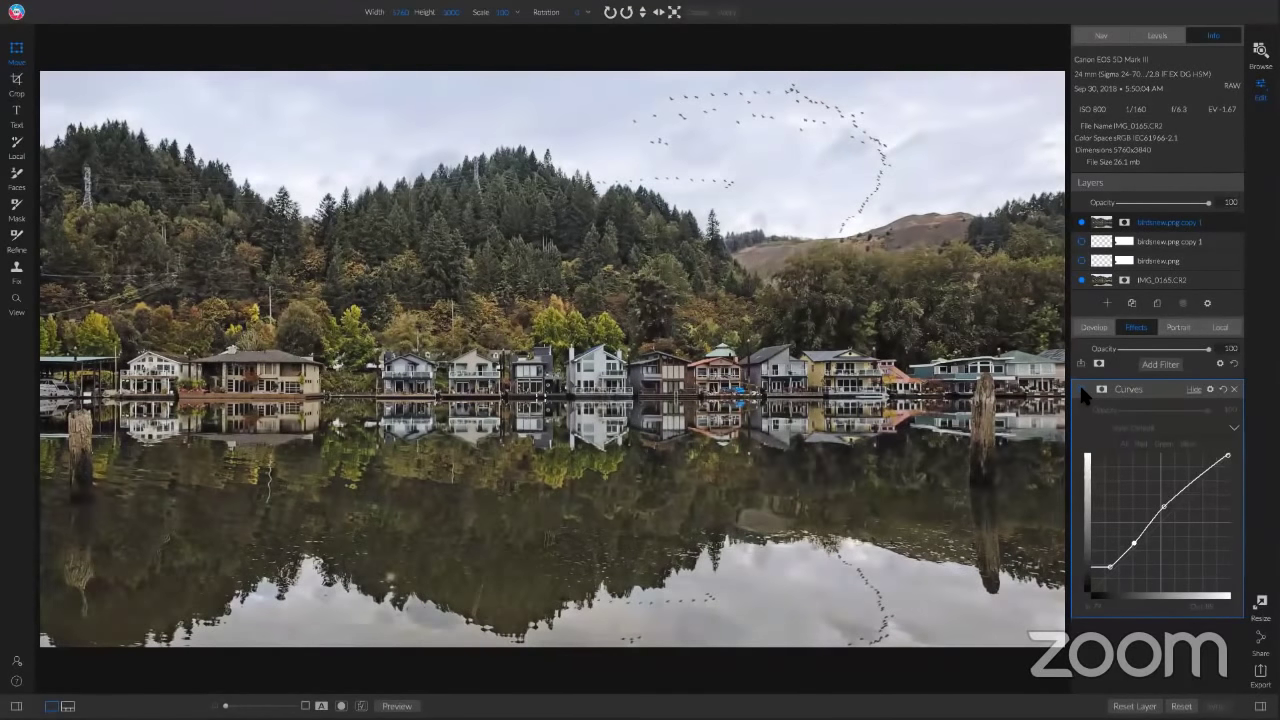
click(1080, 387)
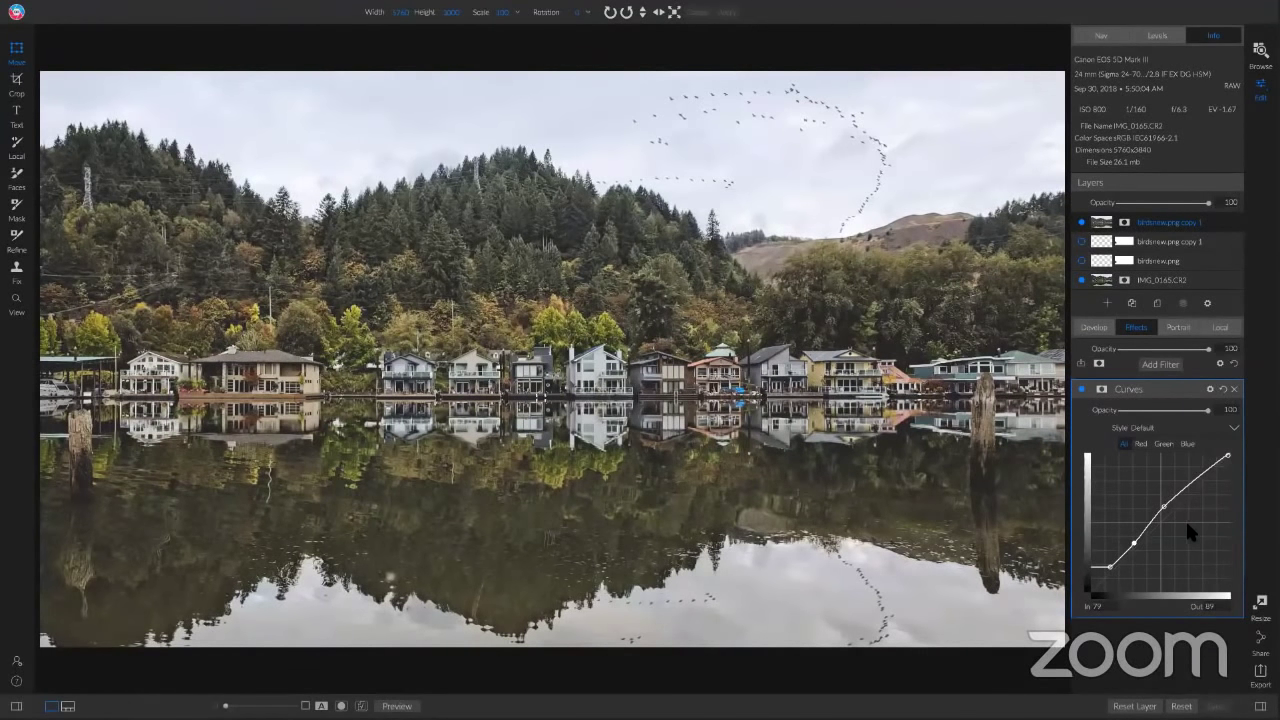
drag(1135, 543, 1137, 547)
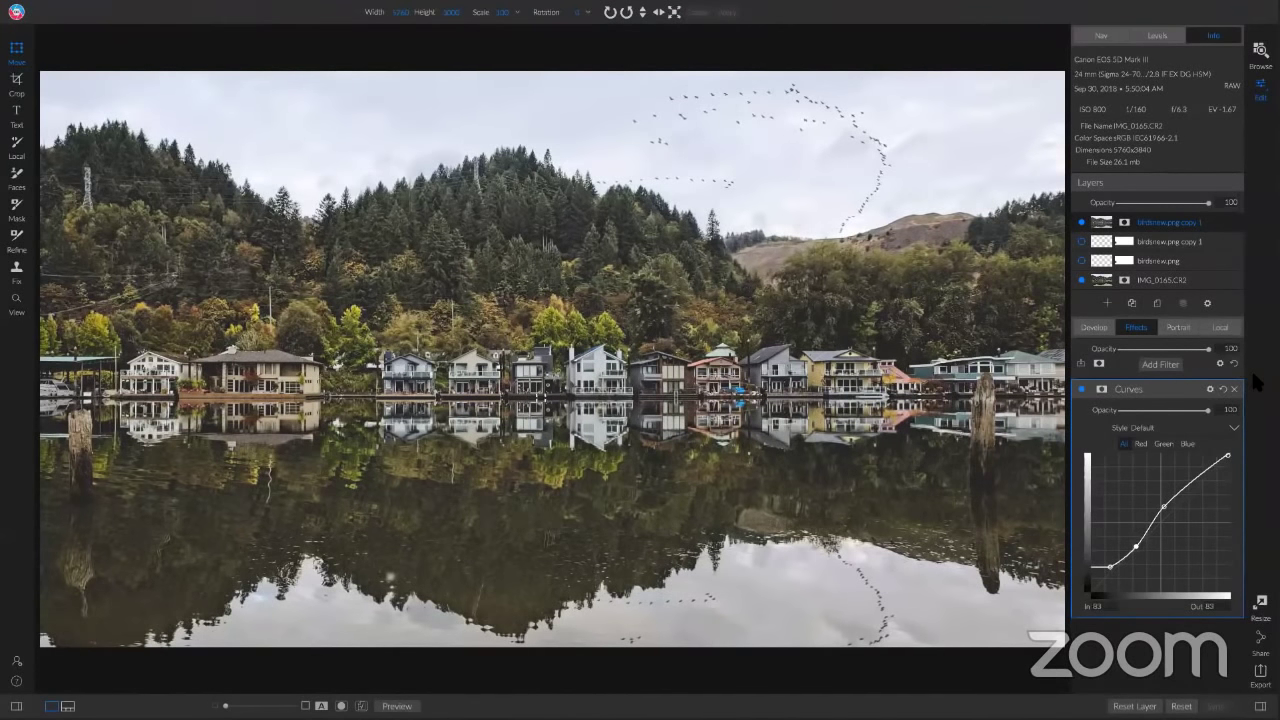
Step: Add a Split Tone filter with the Warm preset and set its mode to Classic
click(1142, 366)
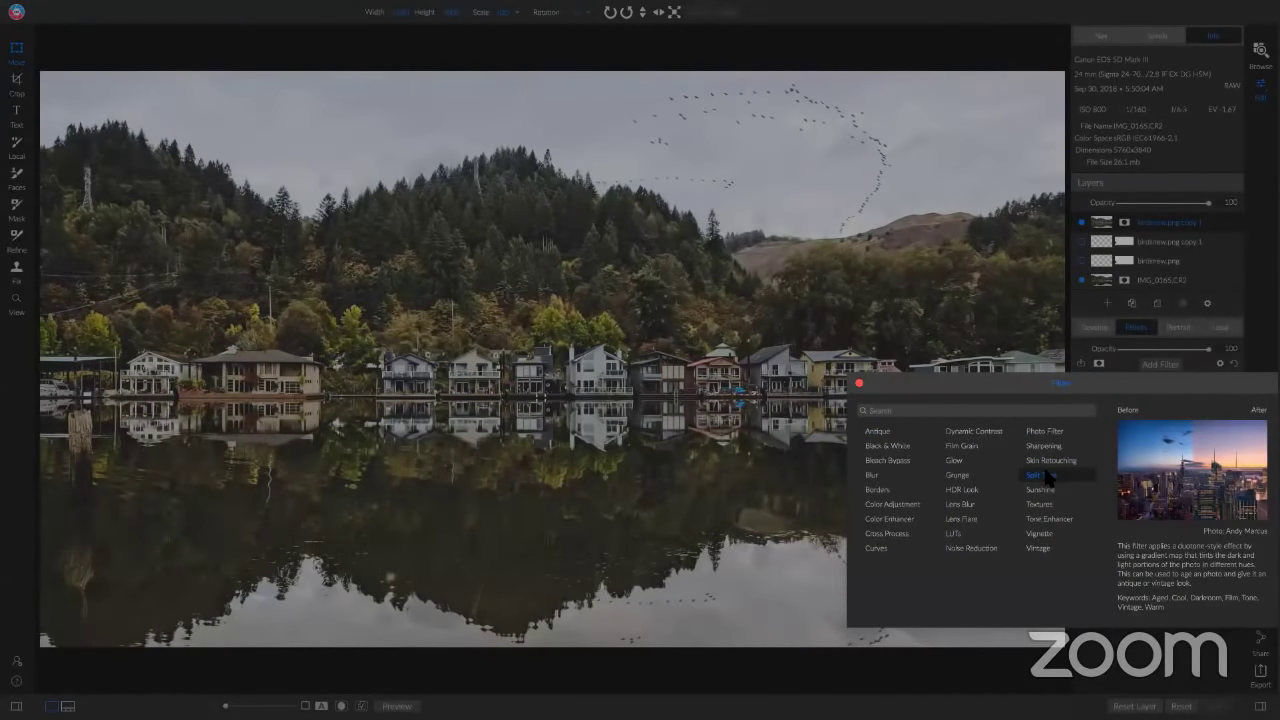
click(1040, 476)
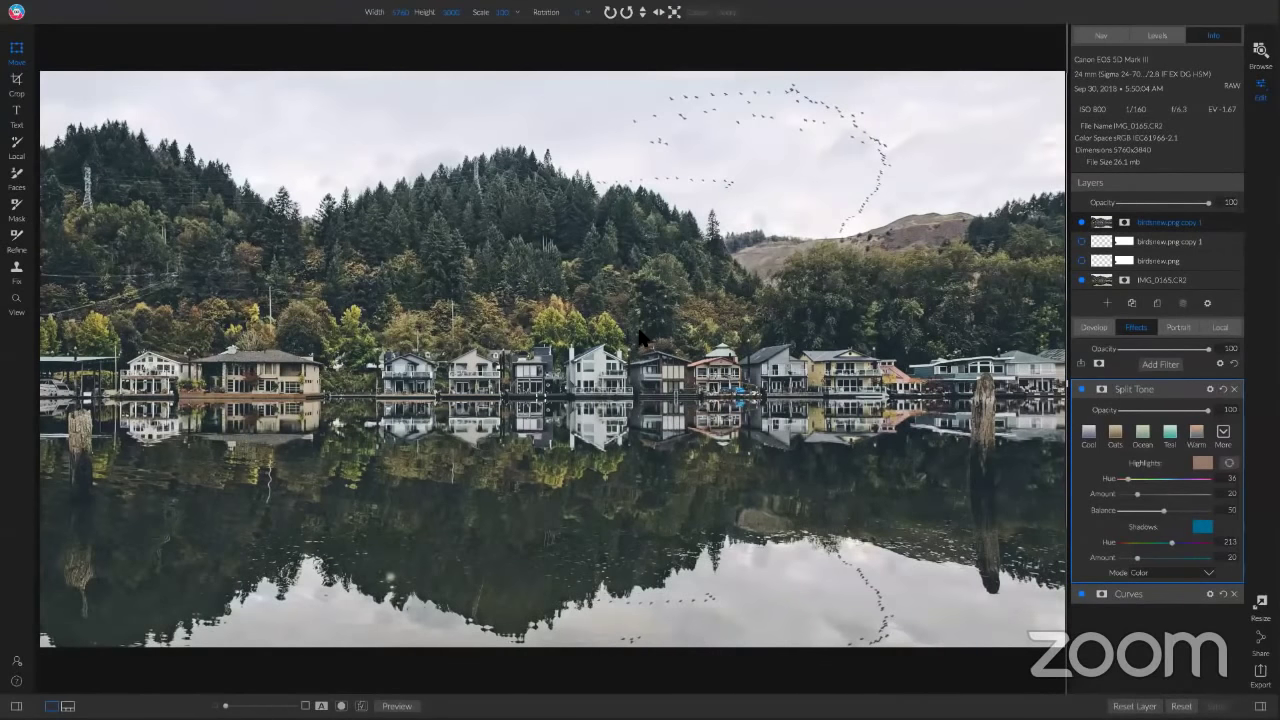
click(1197, 437)
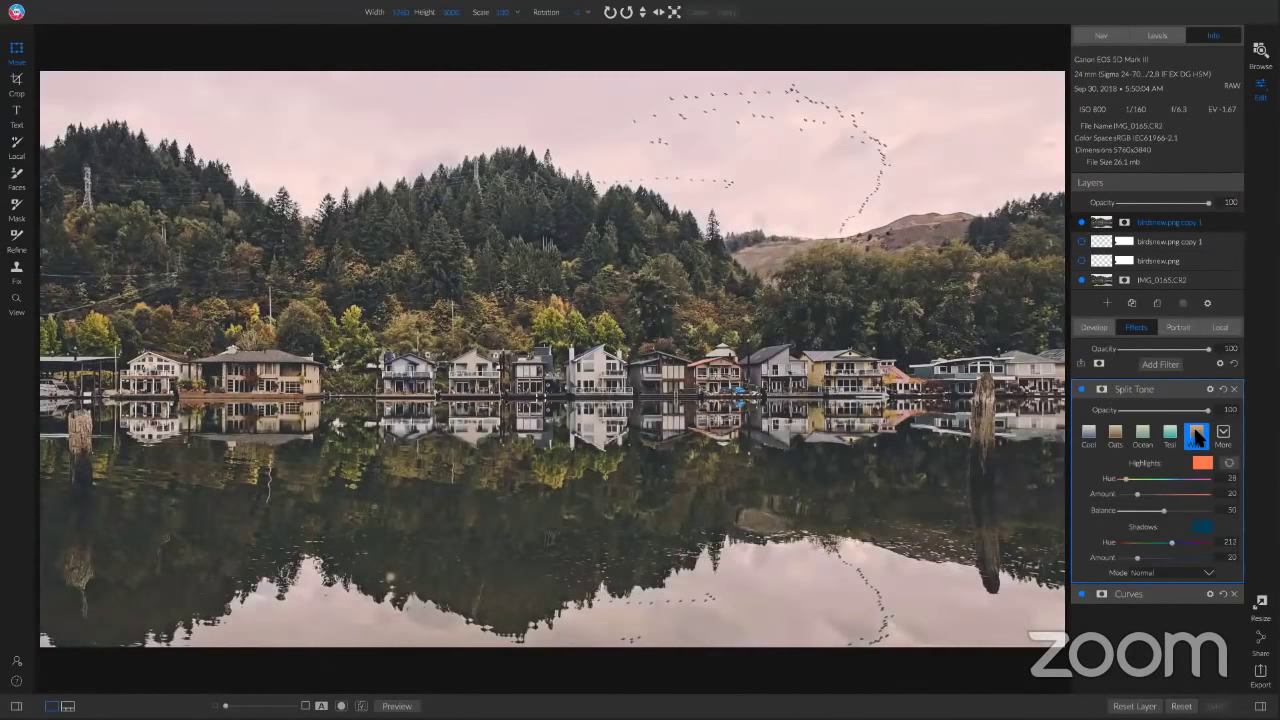
click(1185, 574)
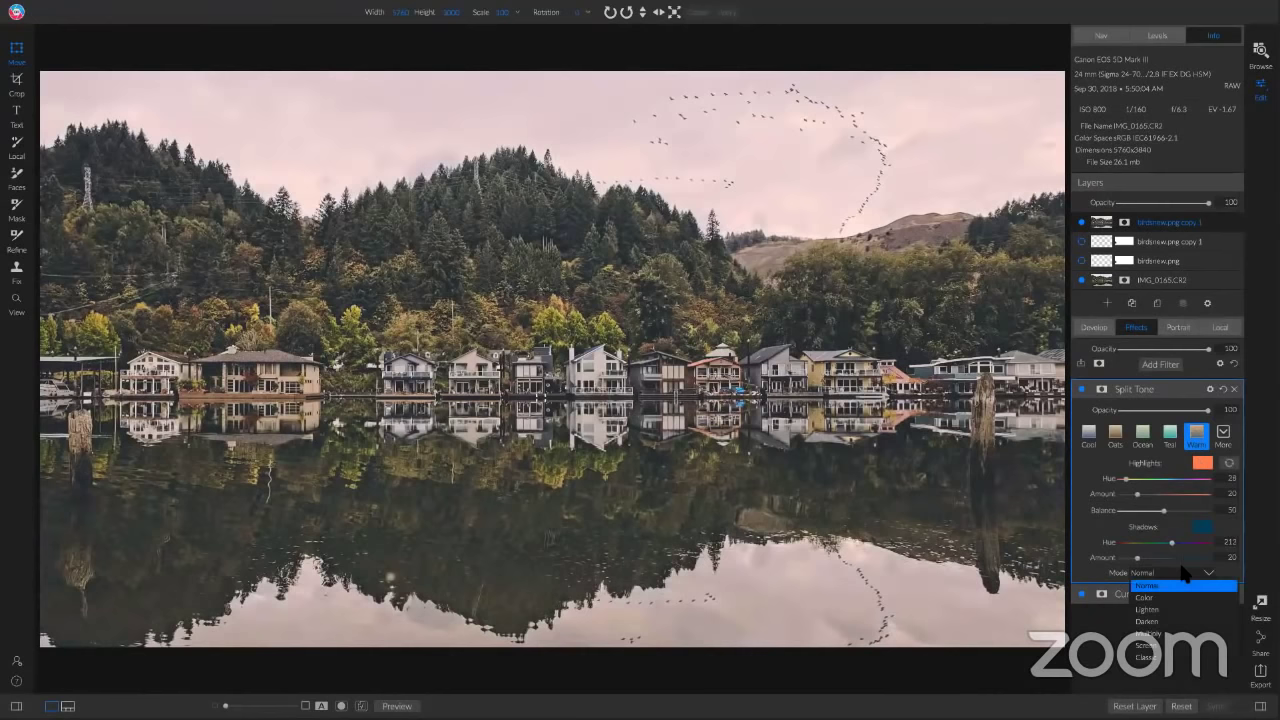
click(1176, 658)
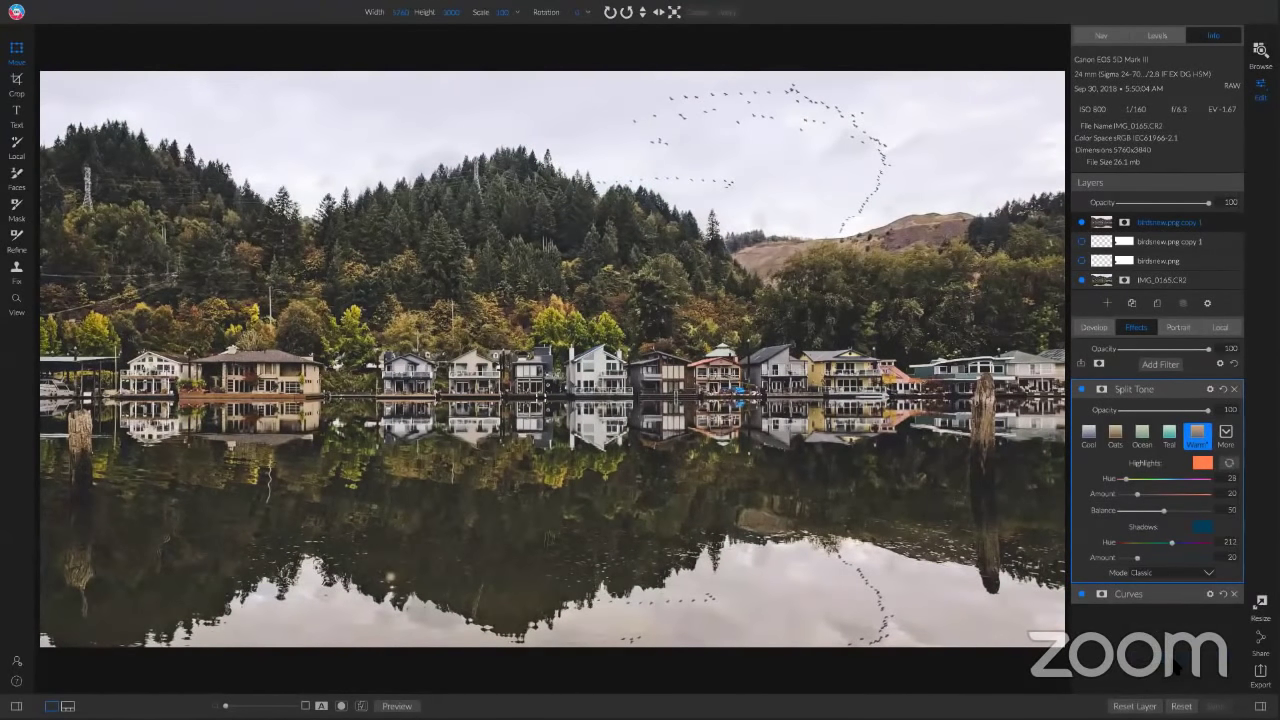
Step: Compare the photo with the Split Tone filter off and on, and with the overall preview off and on
click(1078, 387)
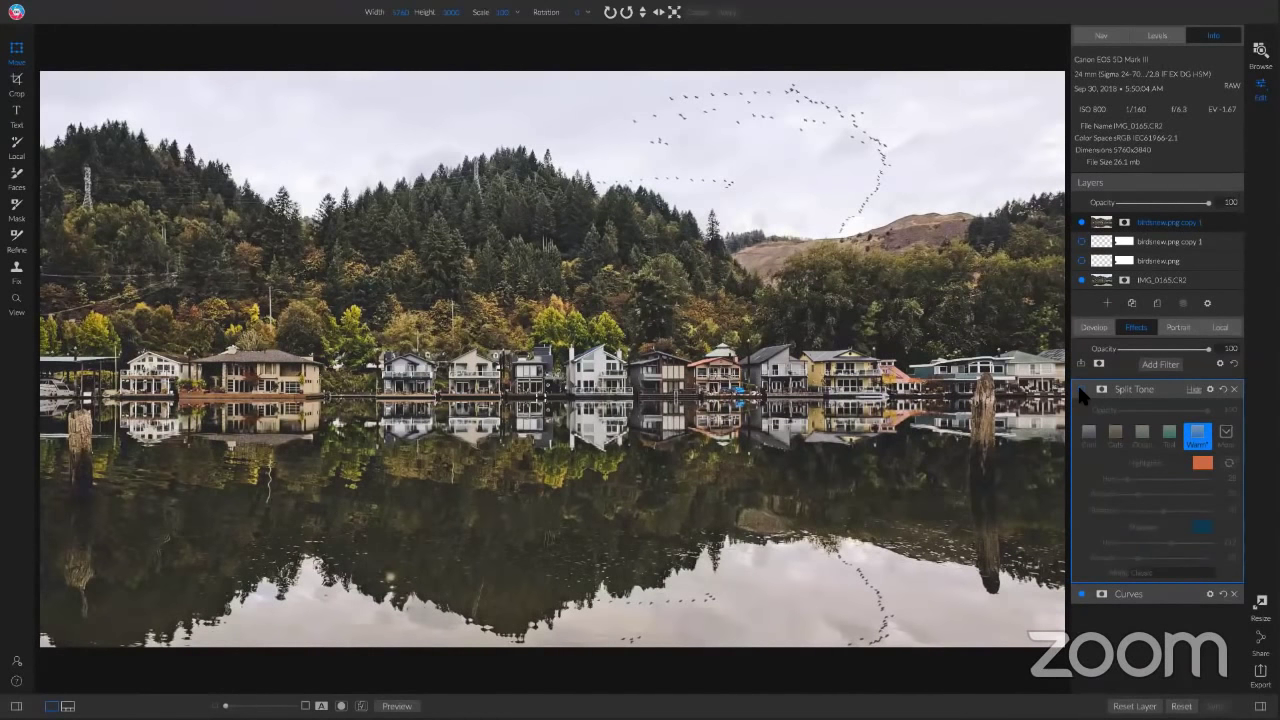
click(1078, 388)
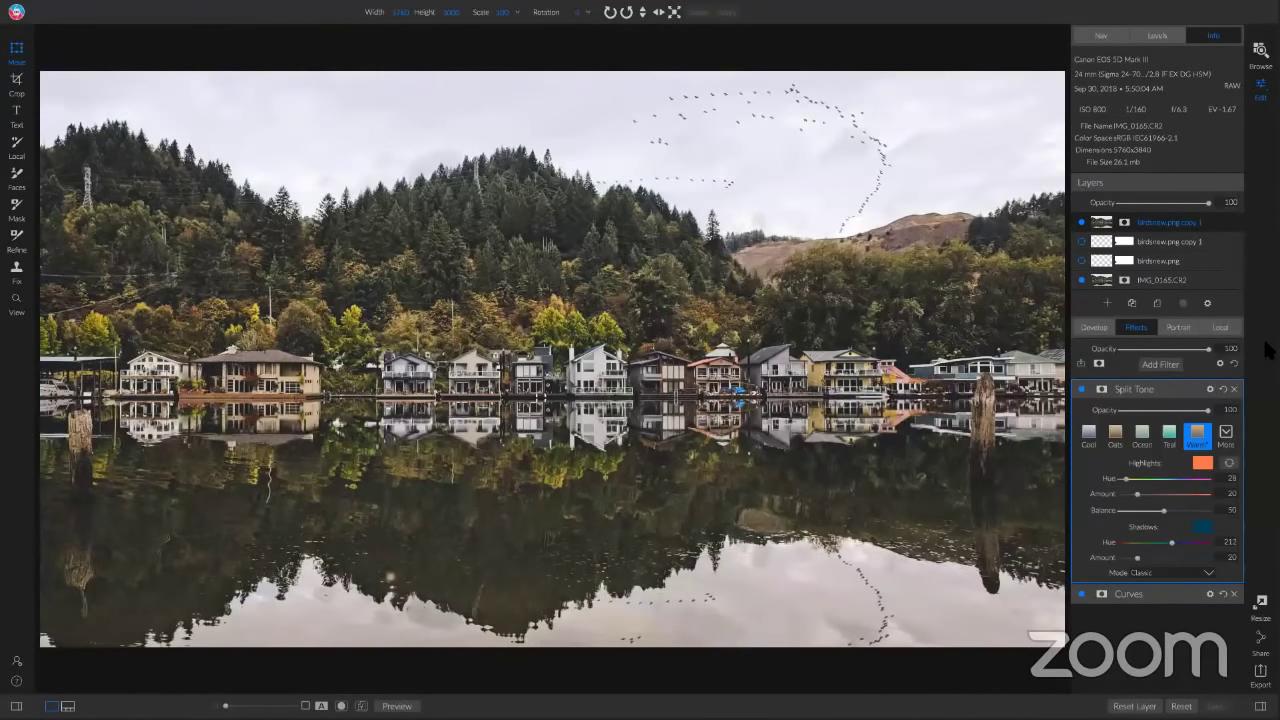
key(ctrl+p)
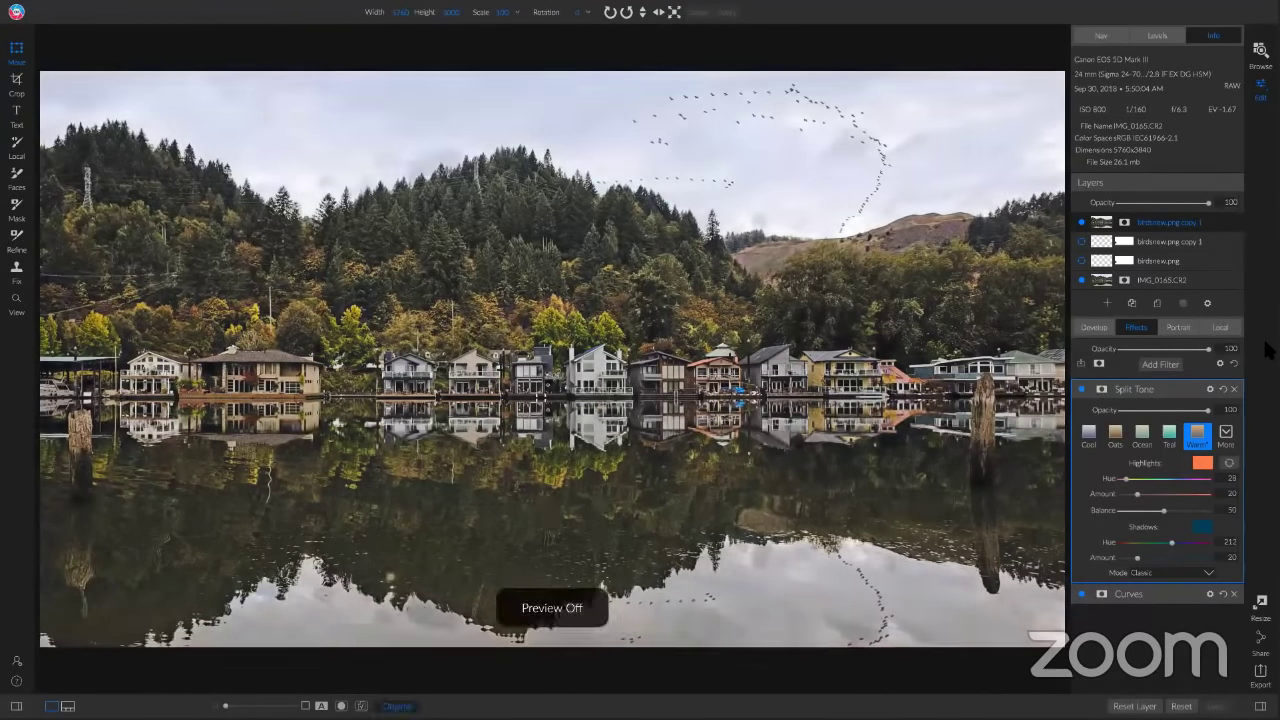
key(ctrl+p)
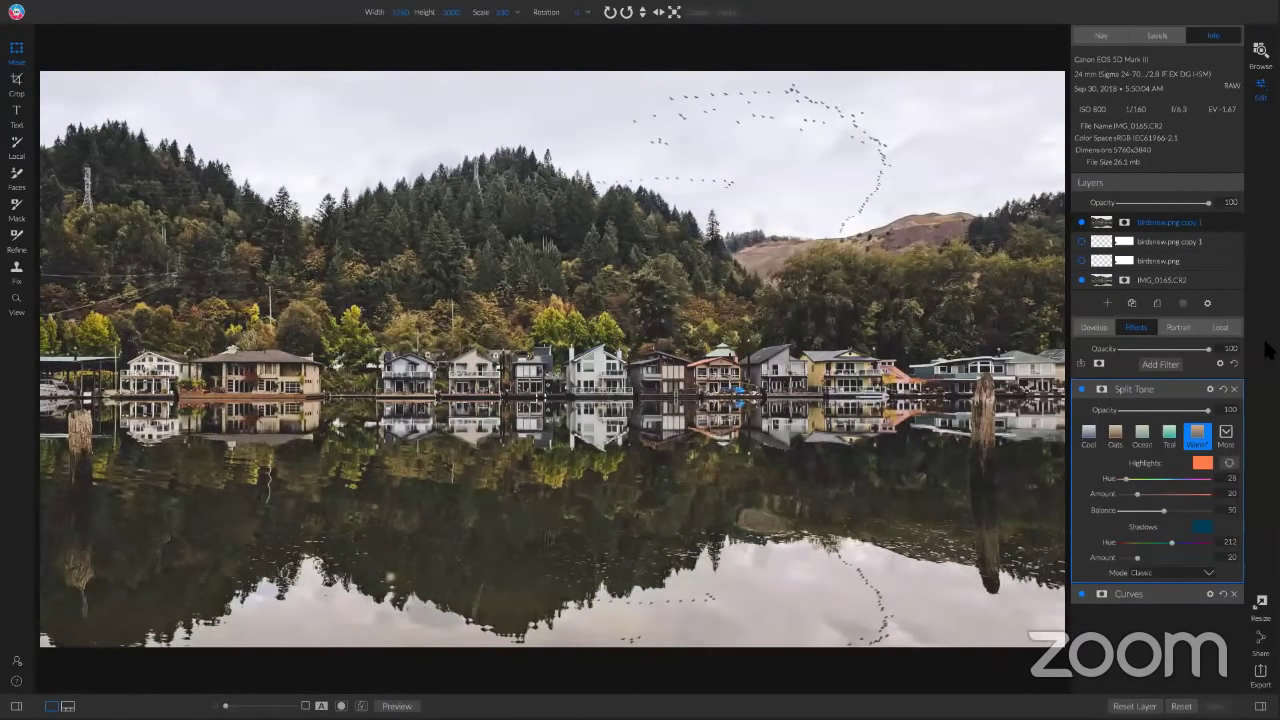
key(ctrl+p)
key(ctrl+p)
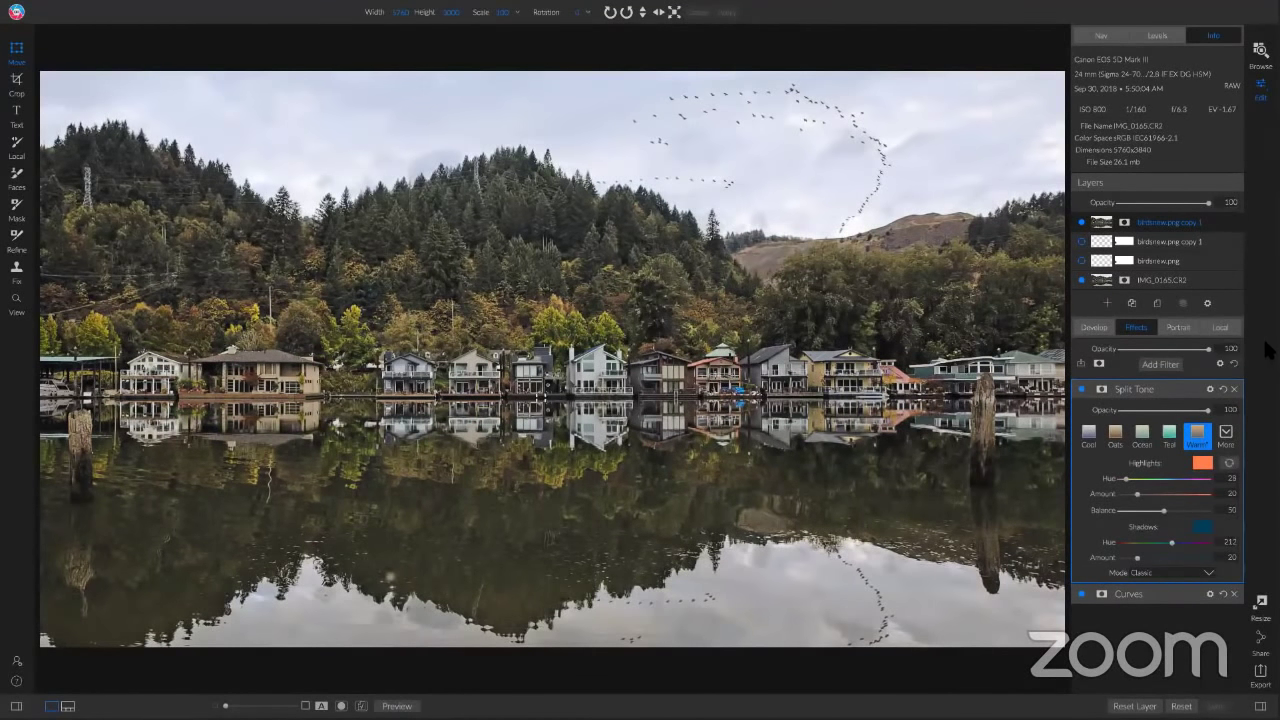
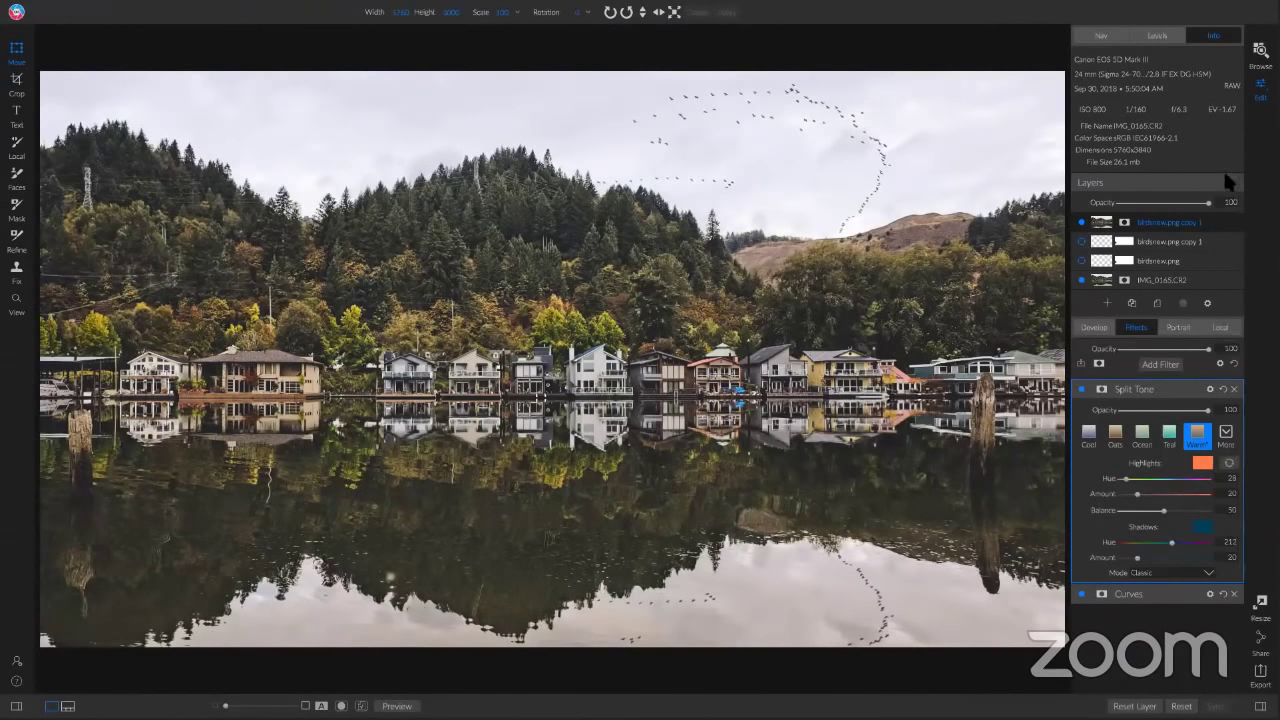
Step: Delete the stamped color-grading layer and both bird layers, keeping only the base photo layer, and return to the Front To Back album
right_click(1210, 225)
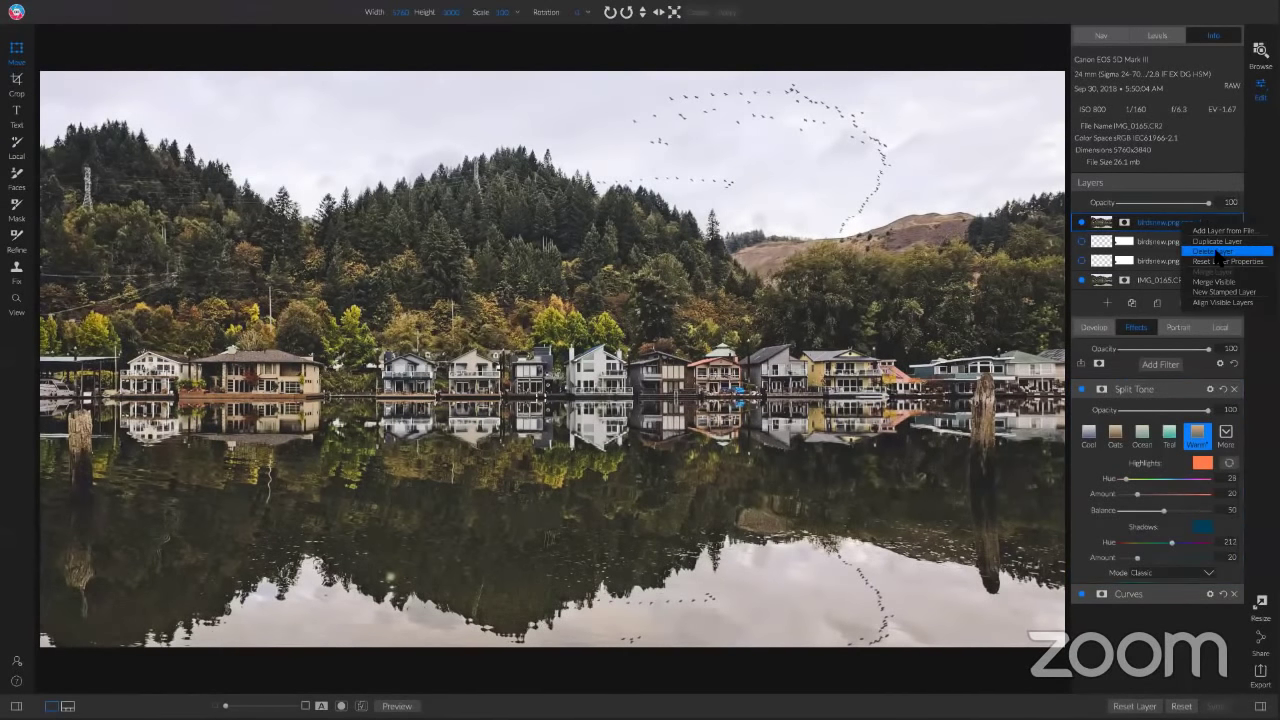
click(1215, 251)
click(1081, 222)
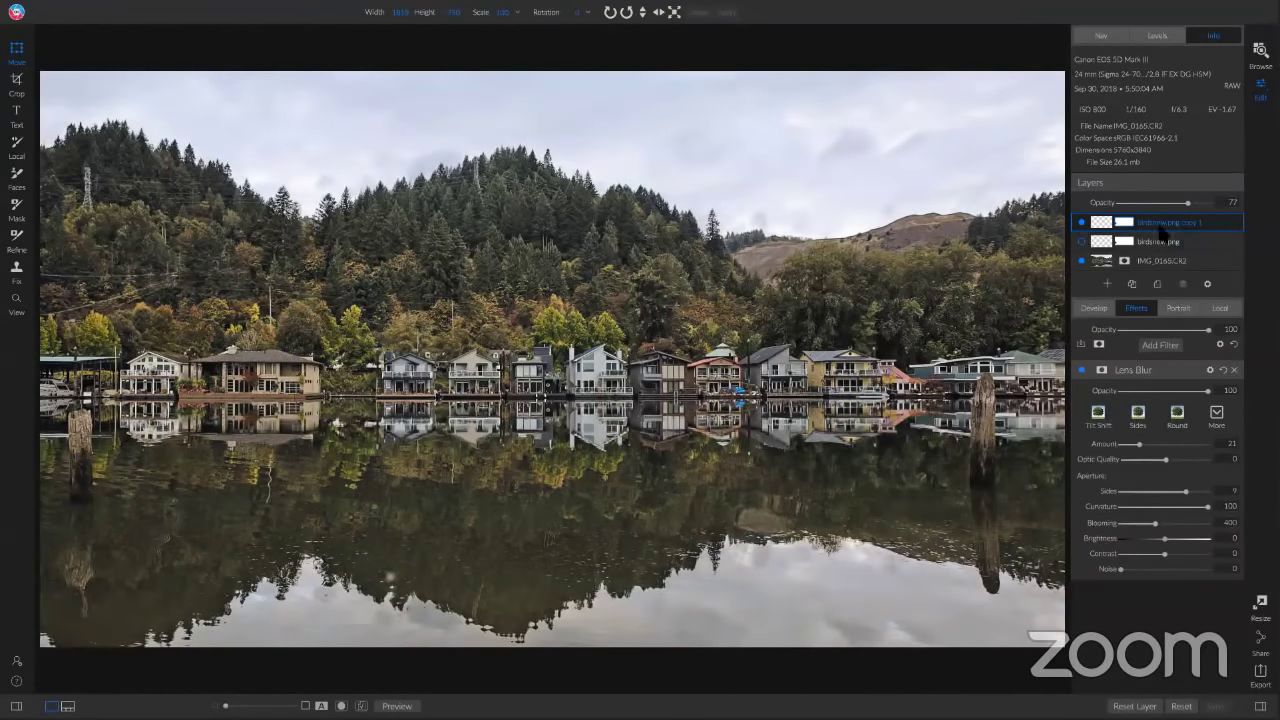
right_click(1192, 230)
click(1205, 251)
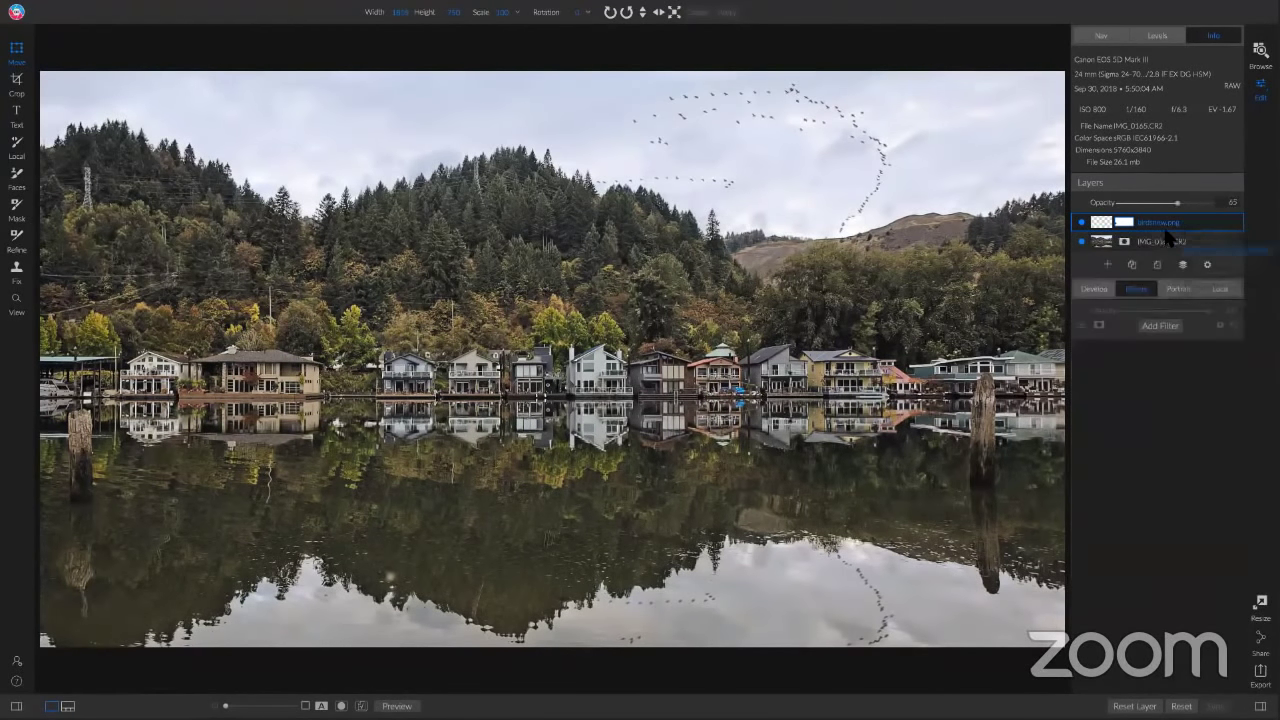
right_click(1190, 228)
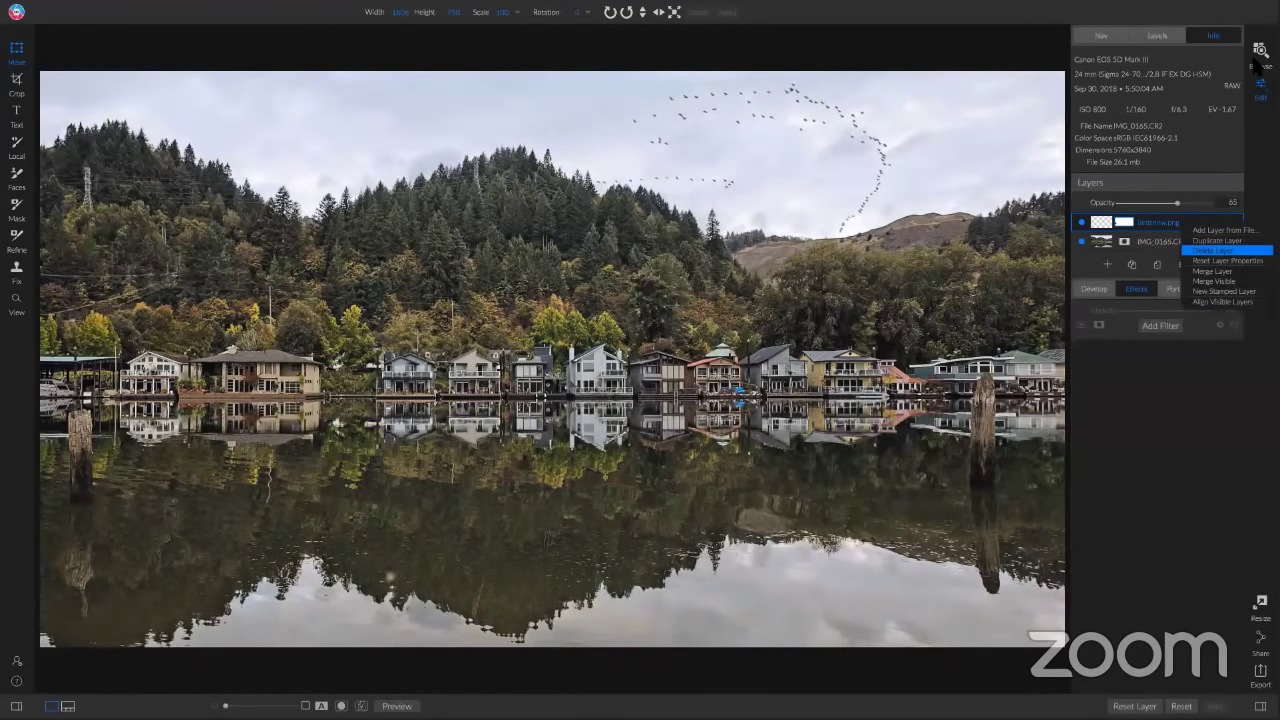
key(Return)
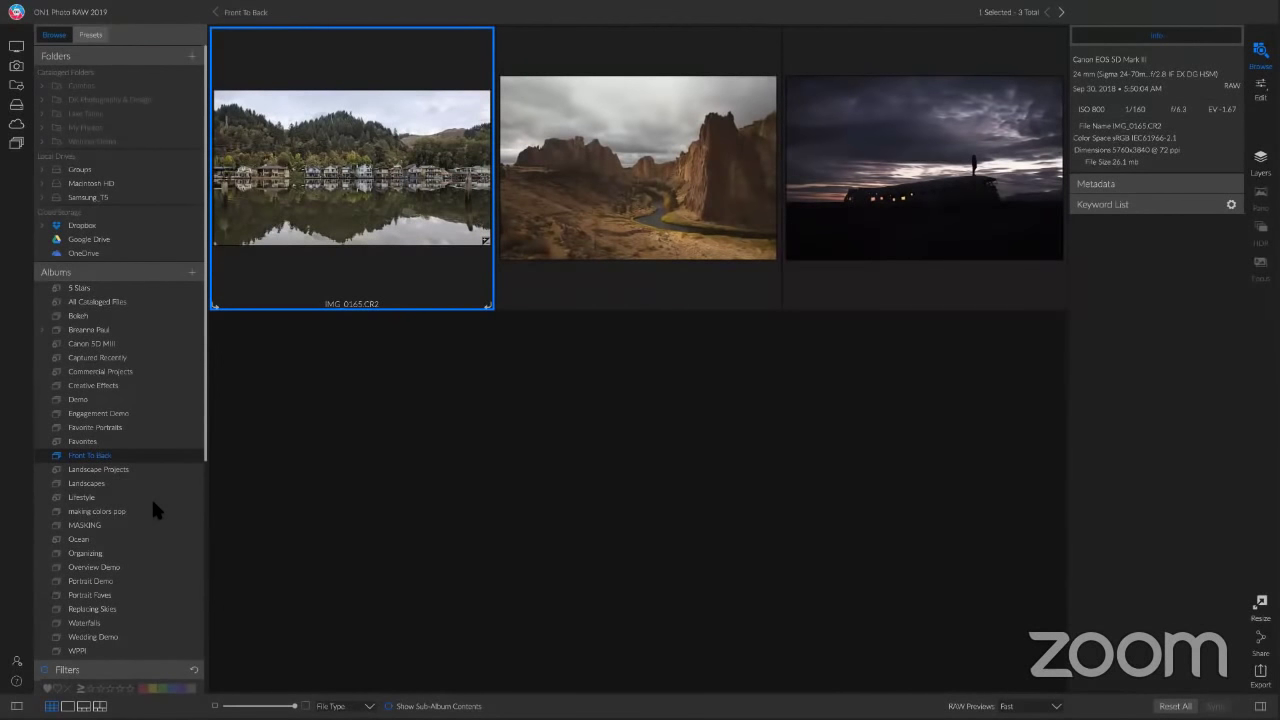
Step: Open the canyon river photo IMG_0386.CR2 from the album for editing
click(658, 208)
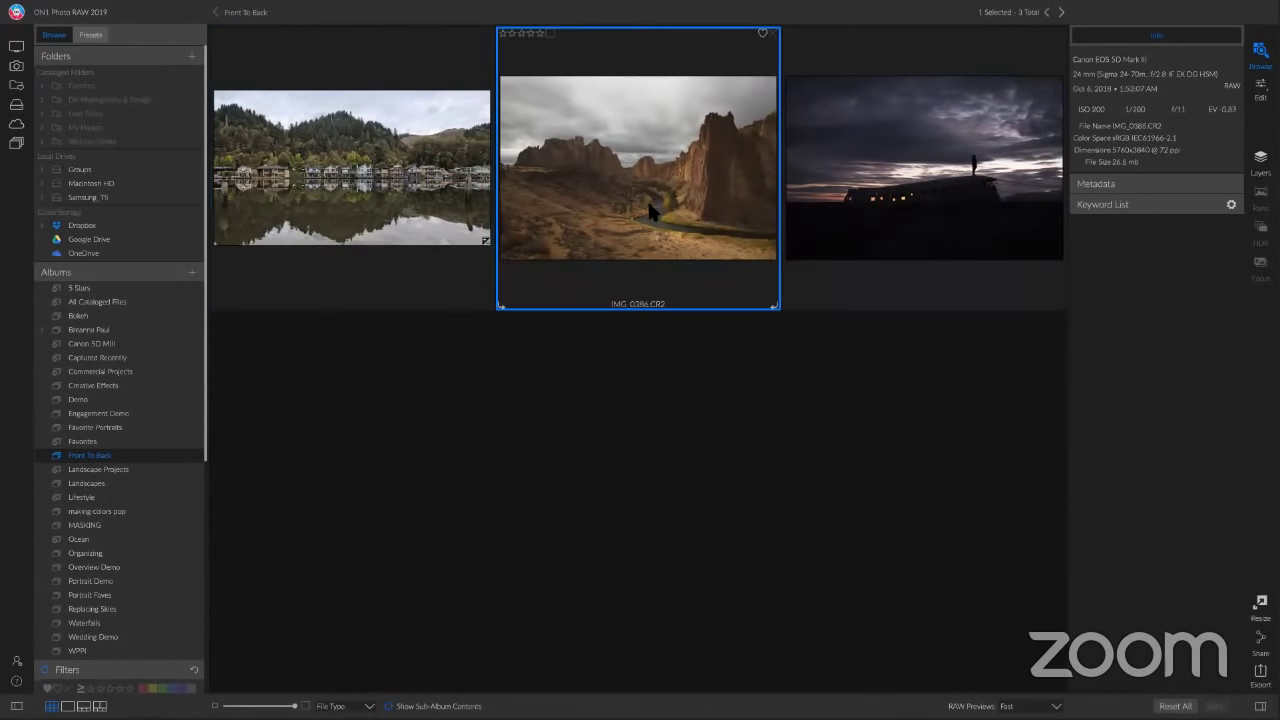
double_click(692, 183)
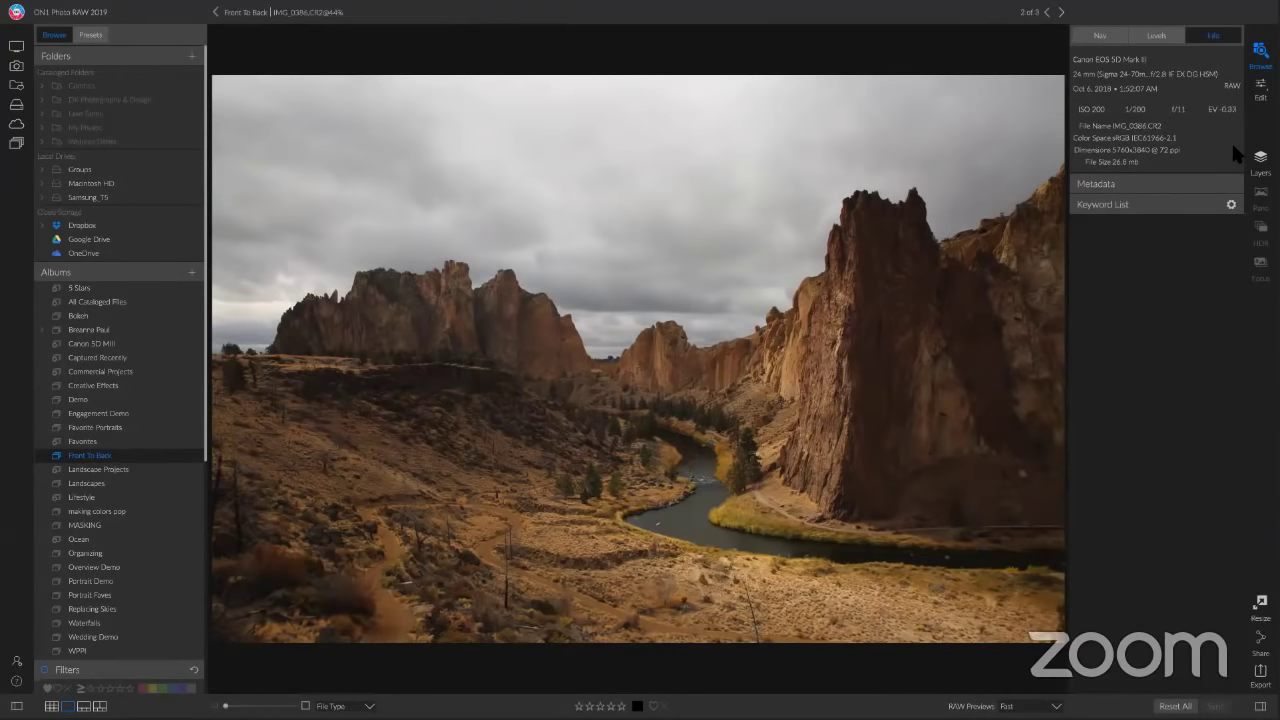
click(1259, 87)
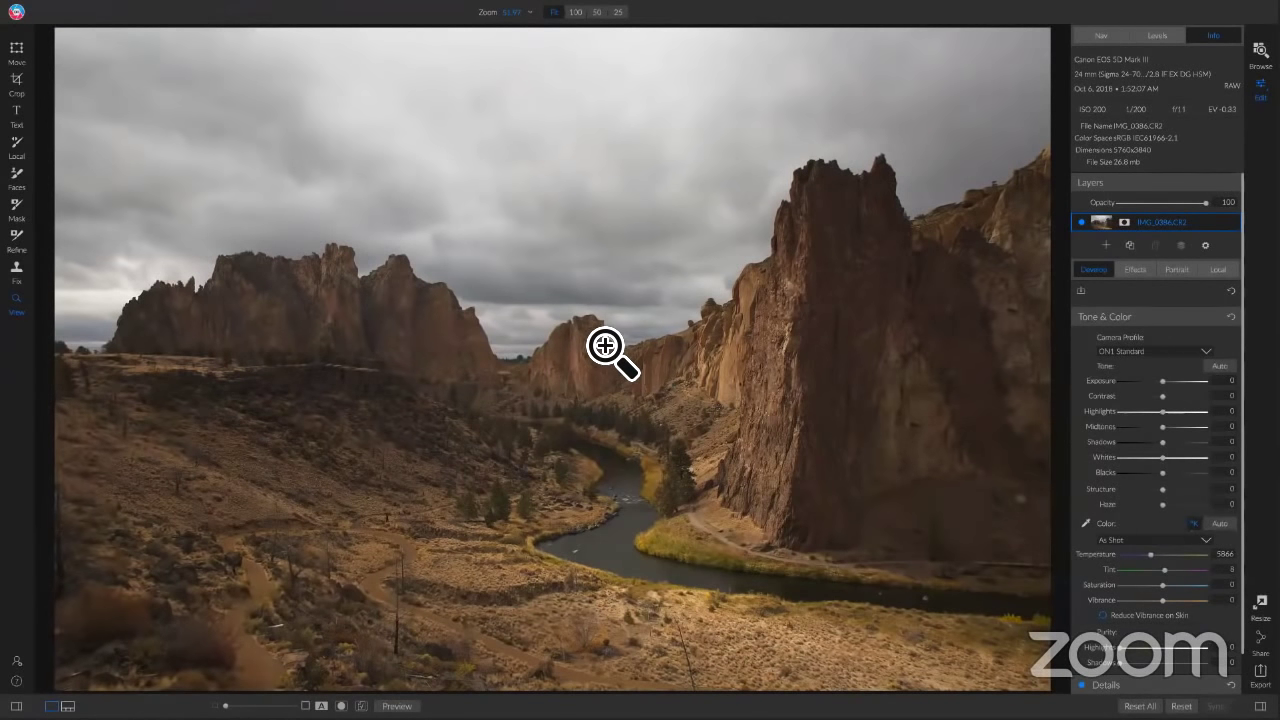
Step: Crop the photo at the 16x9 ratio, tightening the frame slightly and shifting it to include less sky and more foreground
key(c)
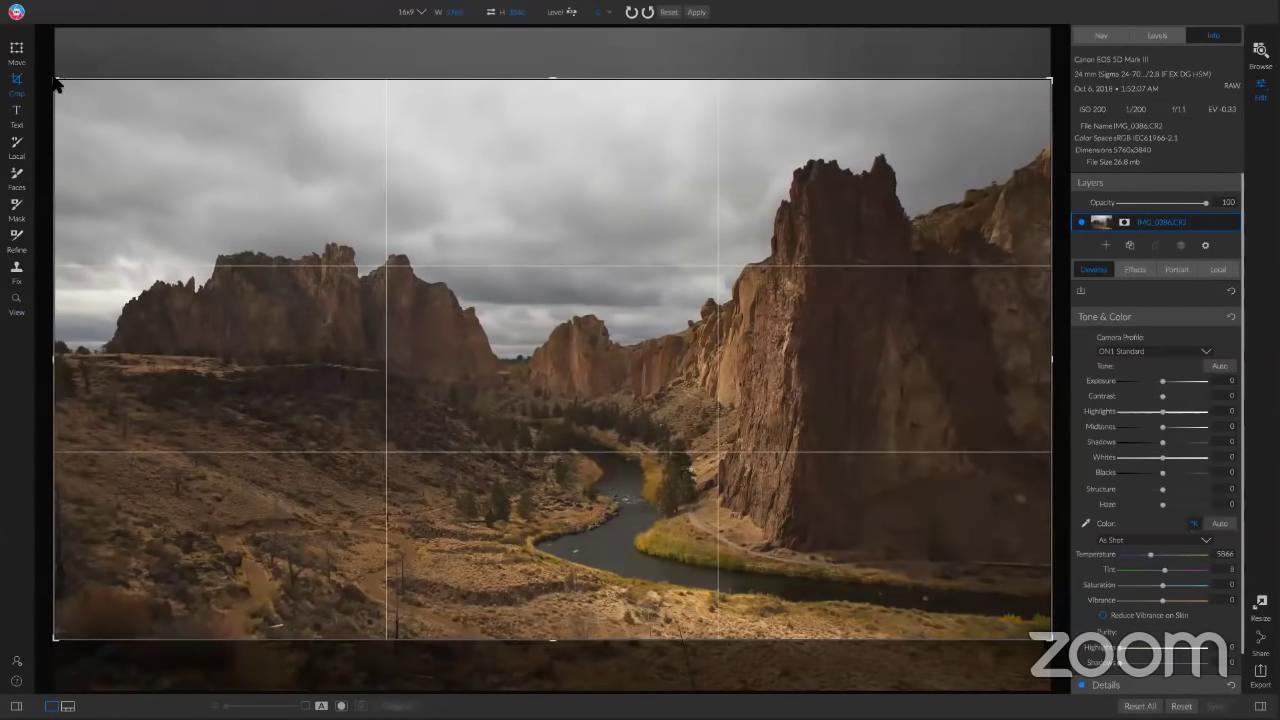
drag(68, 88, 82, 100)
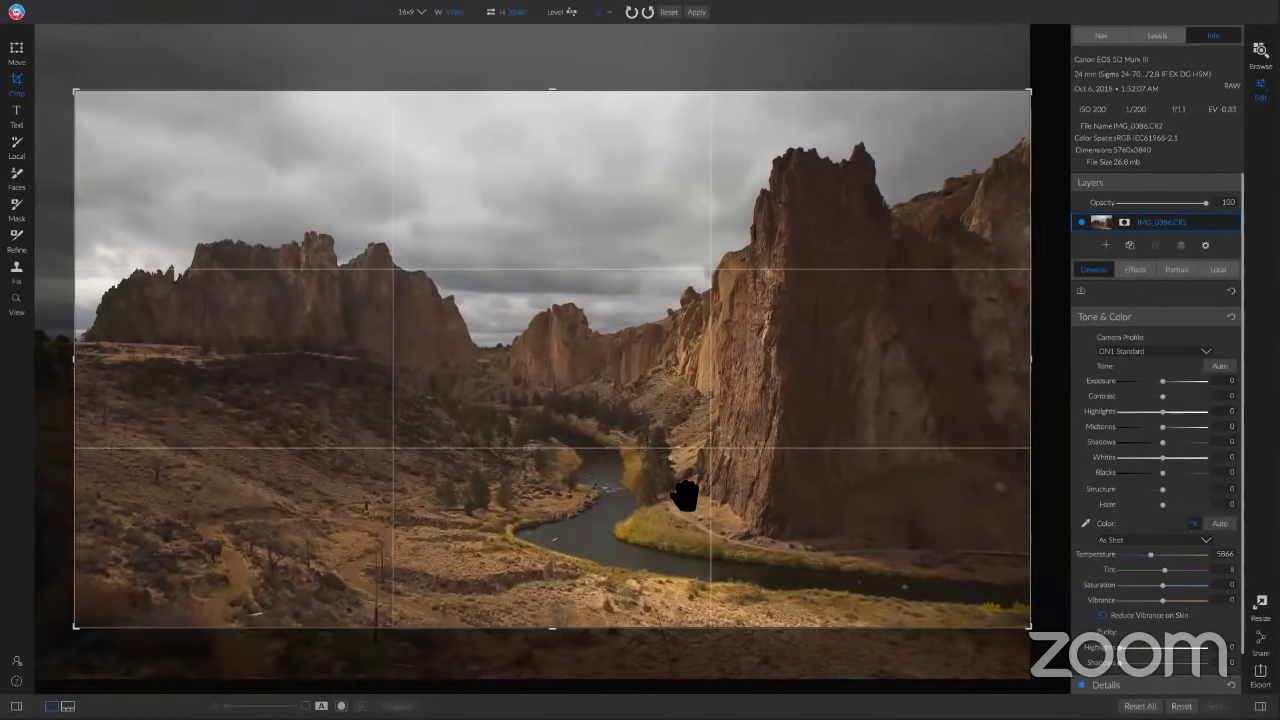
drag(680, 491, 674, 480)
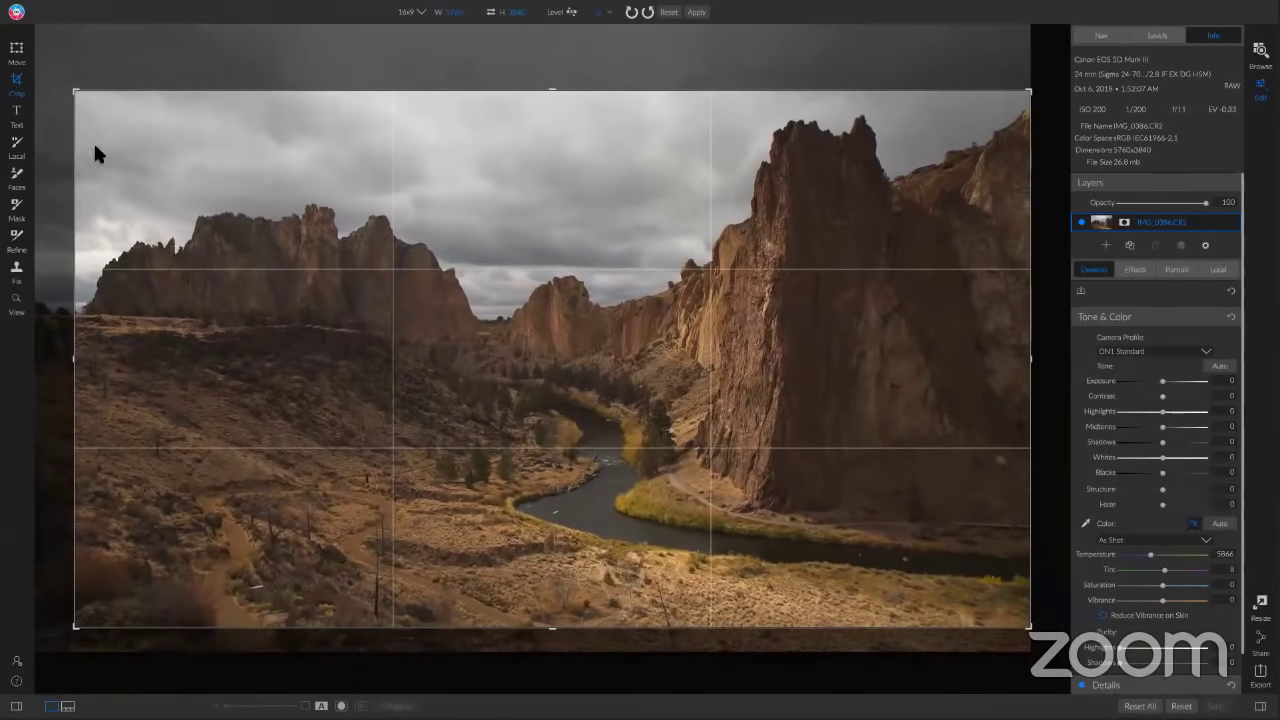
drag(84, 94, 85, 97)
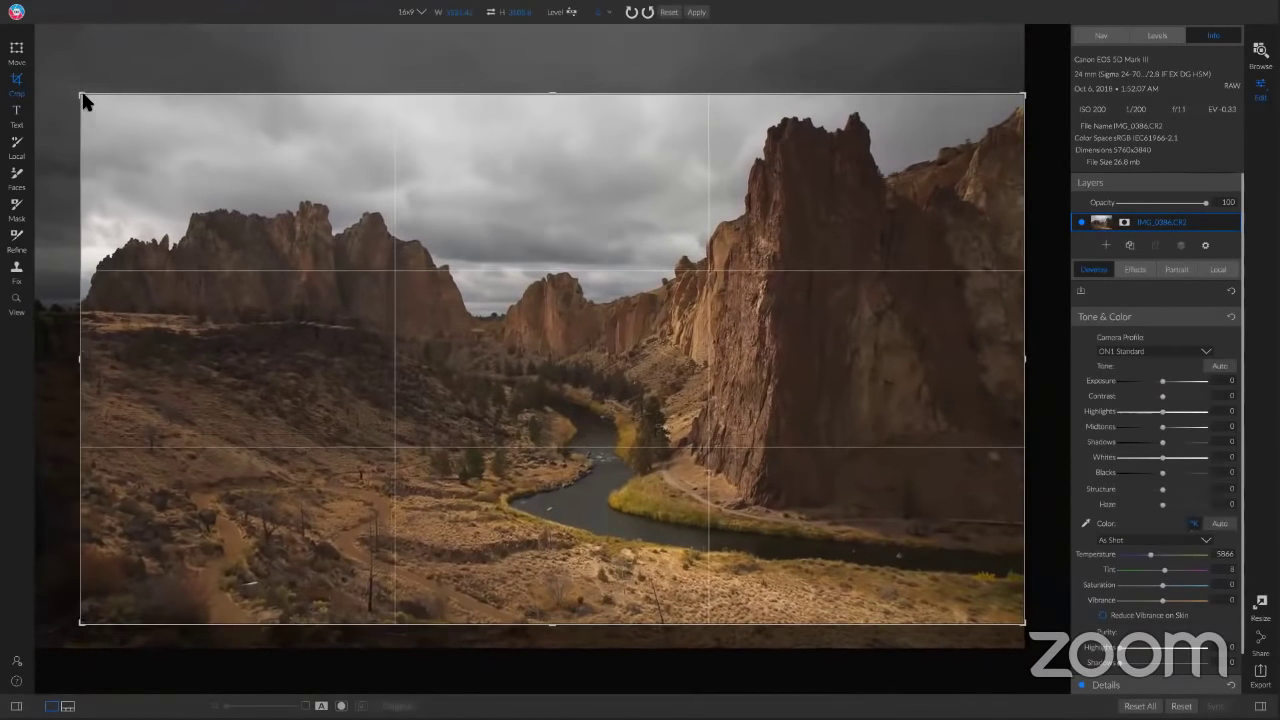
drag(421, 360, 400, 346)
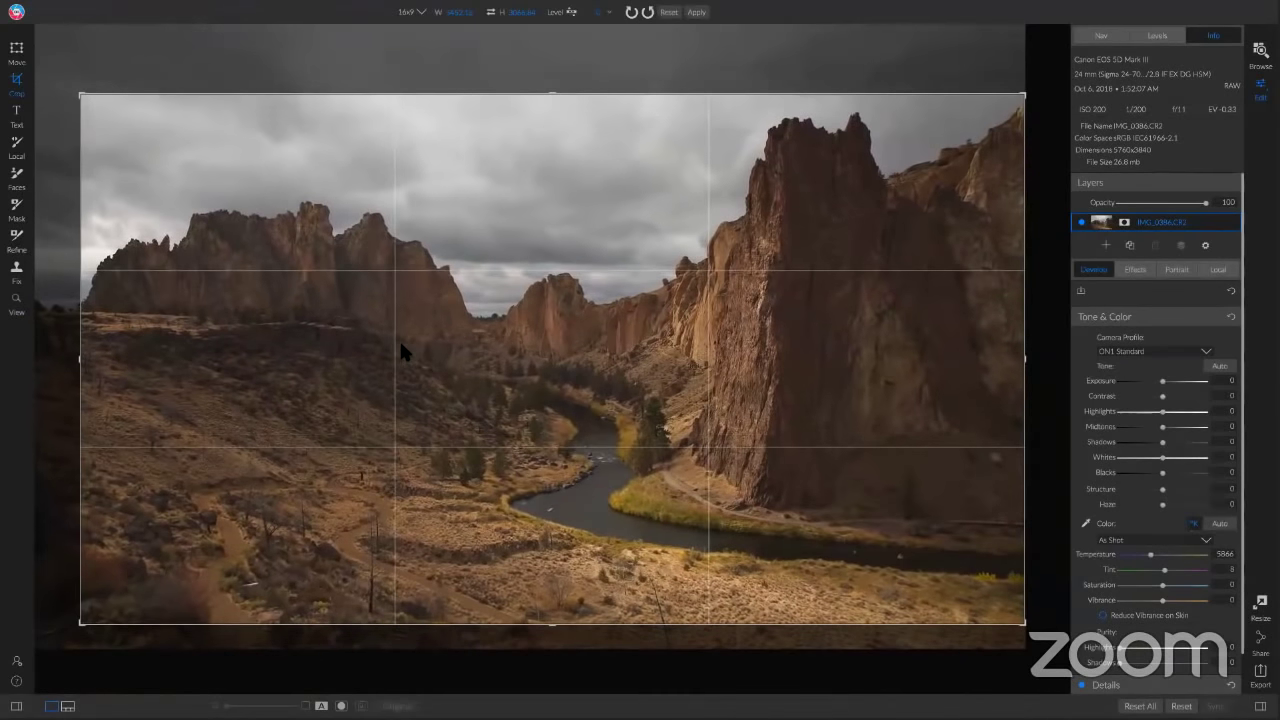
key(z)
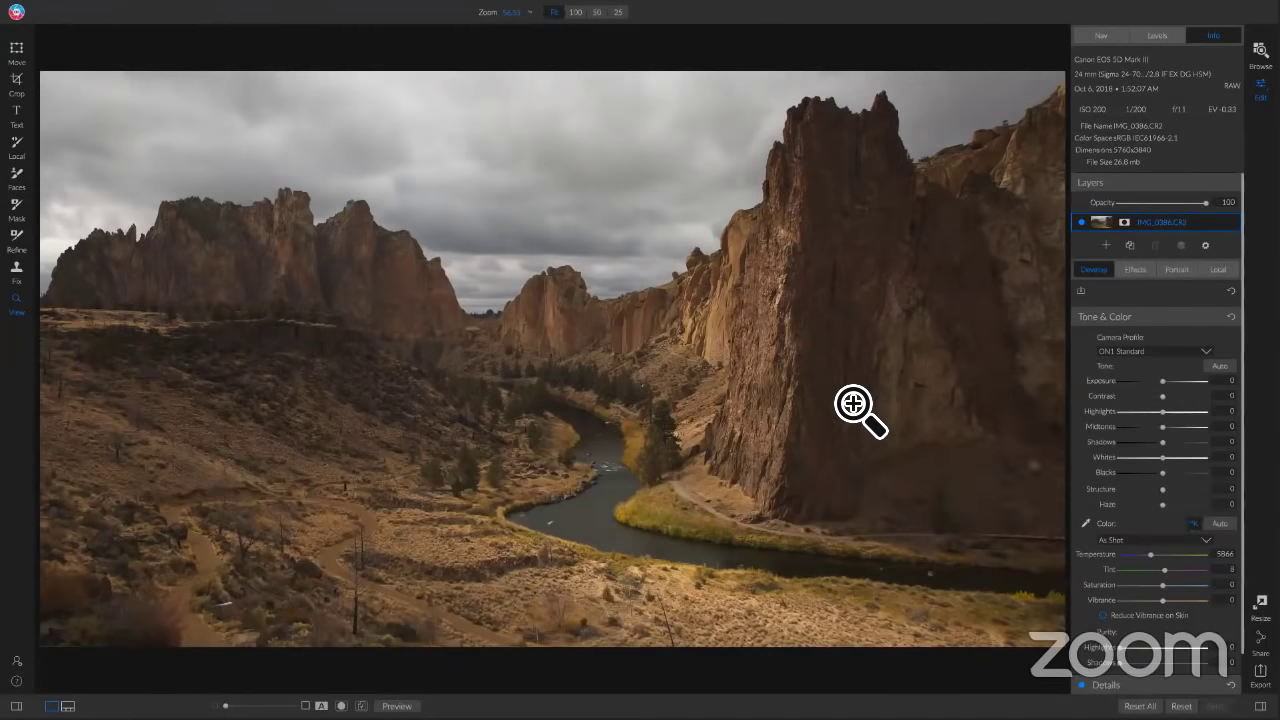
Step: Review the available camera profiles and keep ON1 Standard
click(1145, 354)
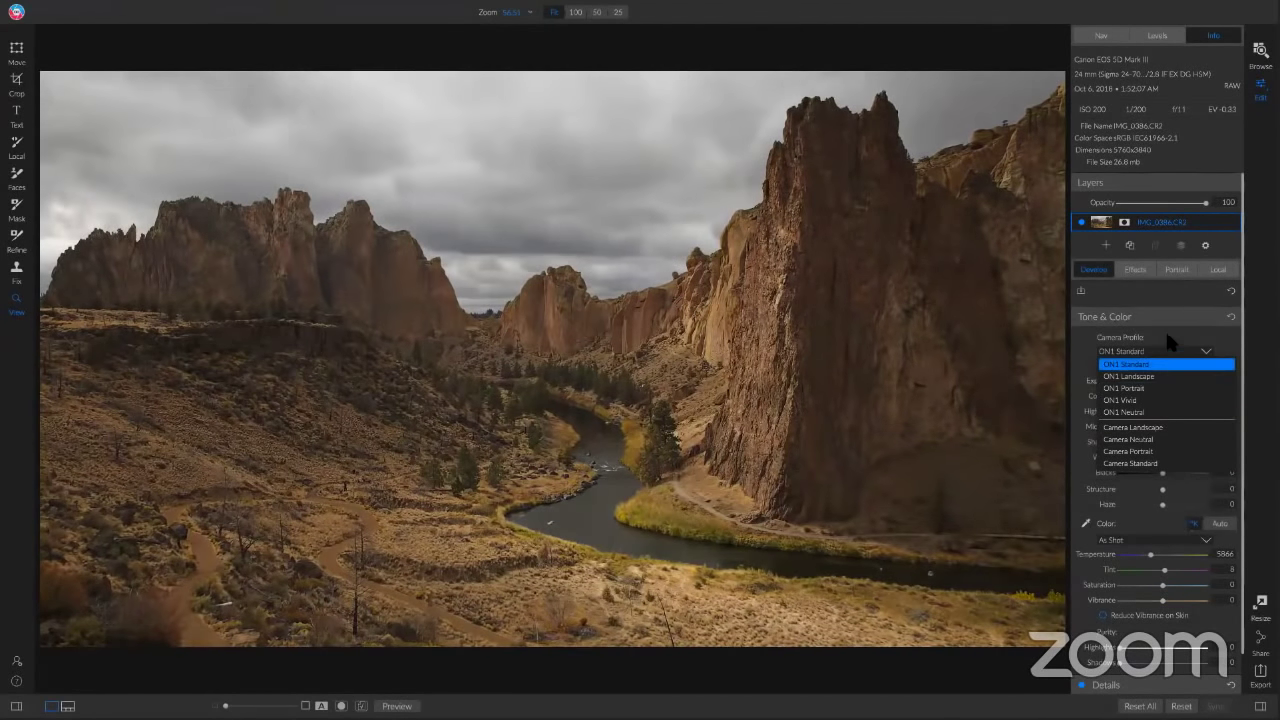
click(1160, 363)
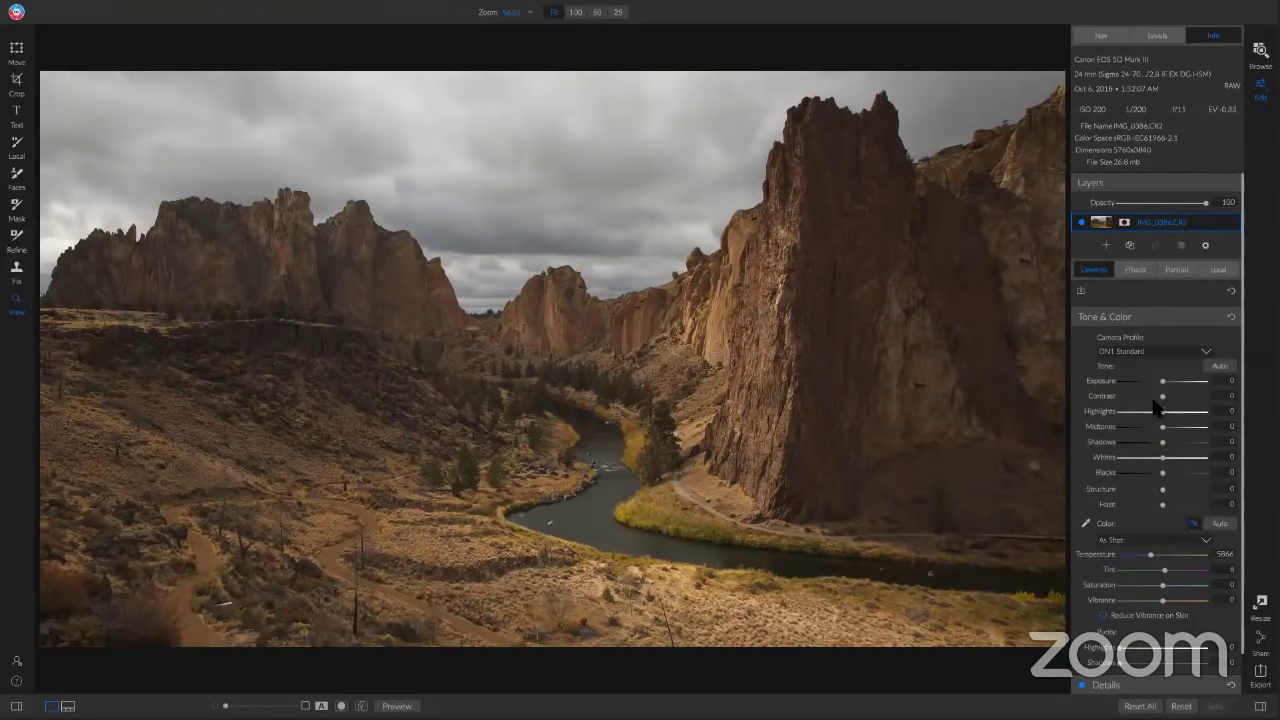
click(1172, 351)
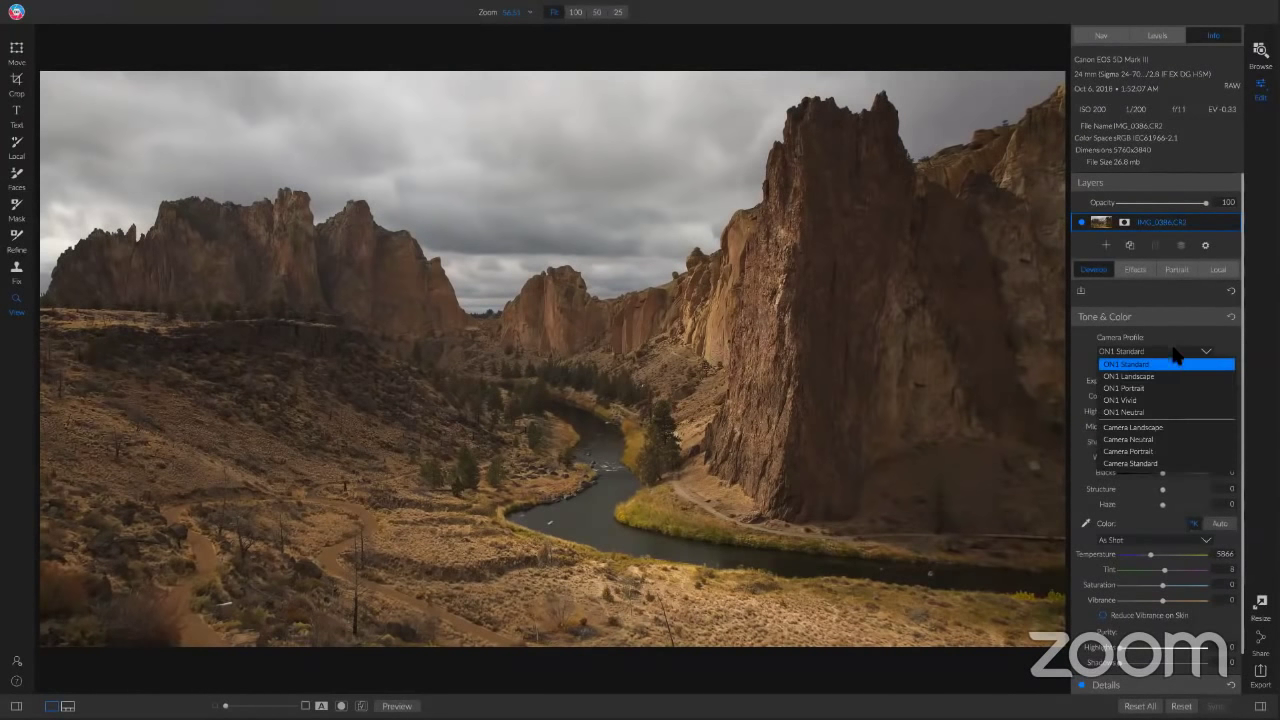
click(1178, 366)
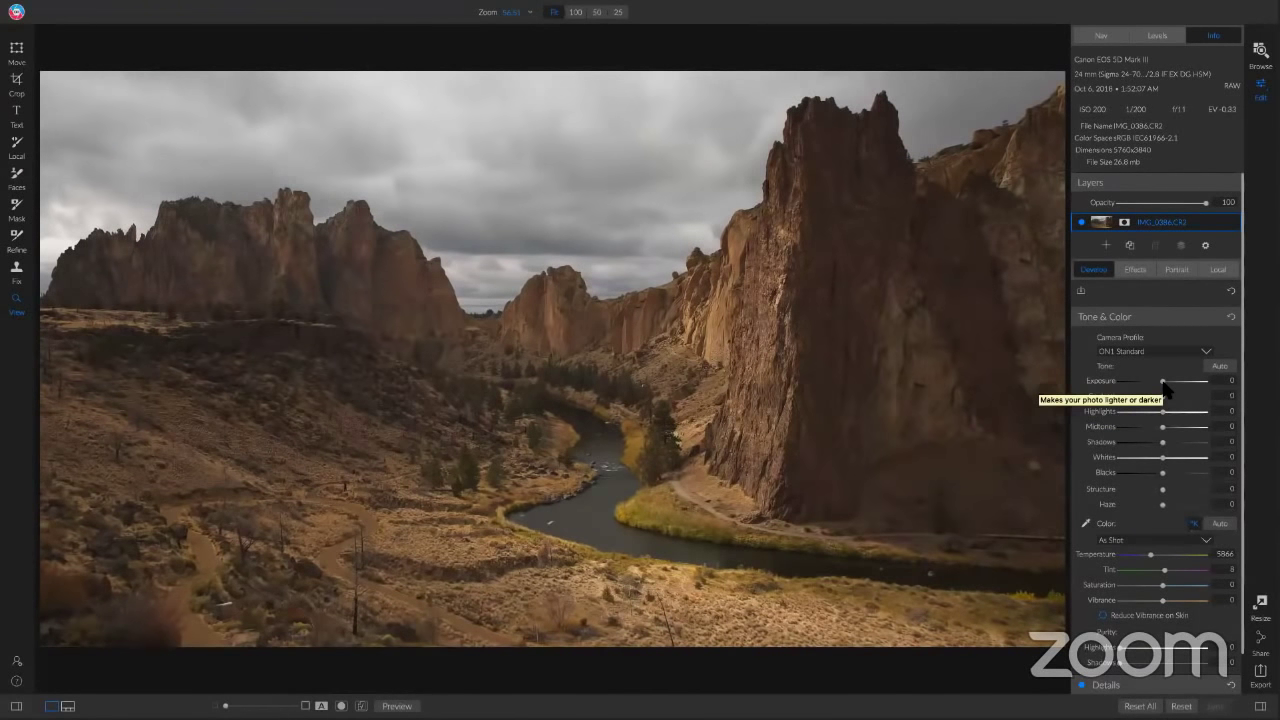
Step: Set the tone adjustments to Exposure 0.45, Contrast -51, Shadows 5, Midtones -12 and Blacks -29
drag(1163, 383, 1168, 389)
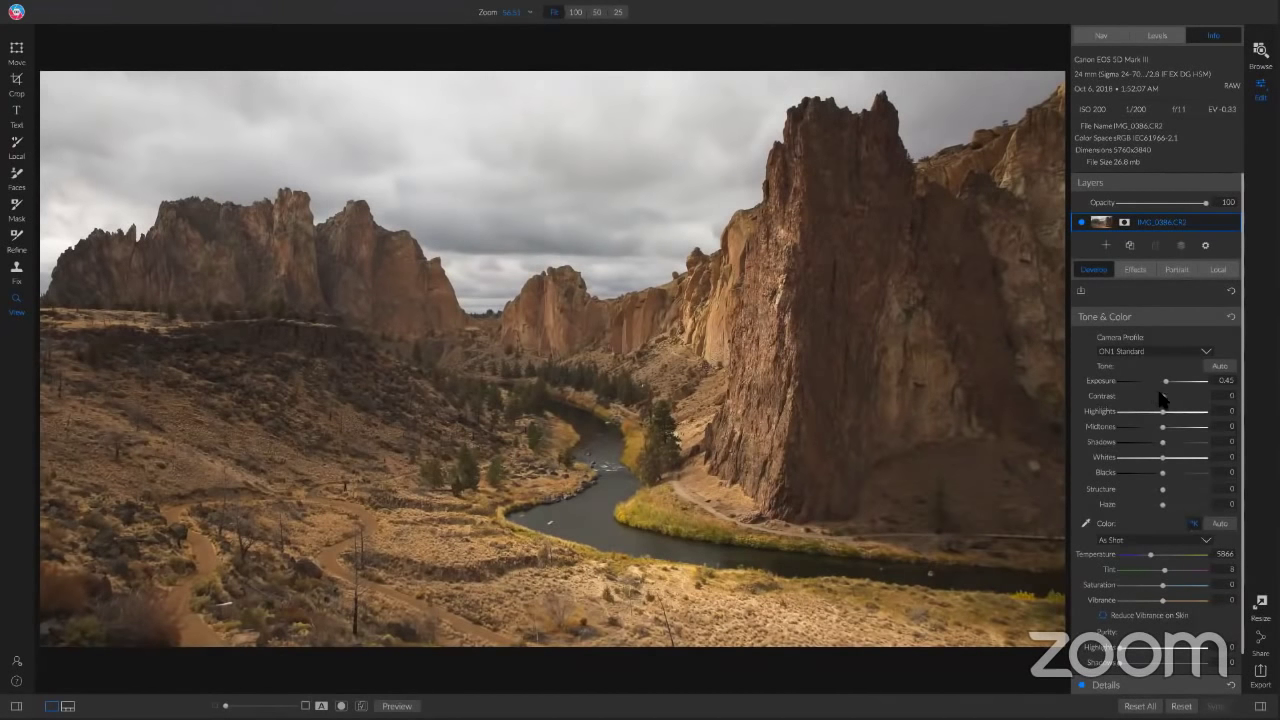
mouse_move(1160, 402)
mouse_down()
mouse_move(1124, 401)
mouse_move(1146, 406)
mouse_move(1137, 400)
mouse_up()
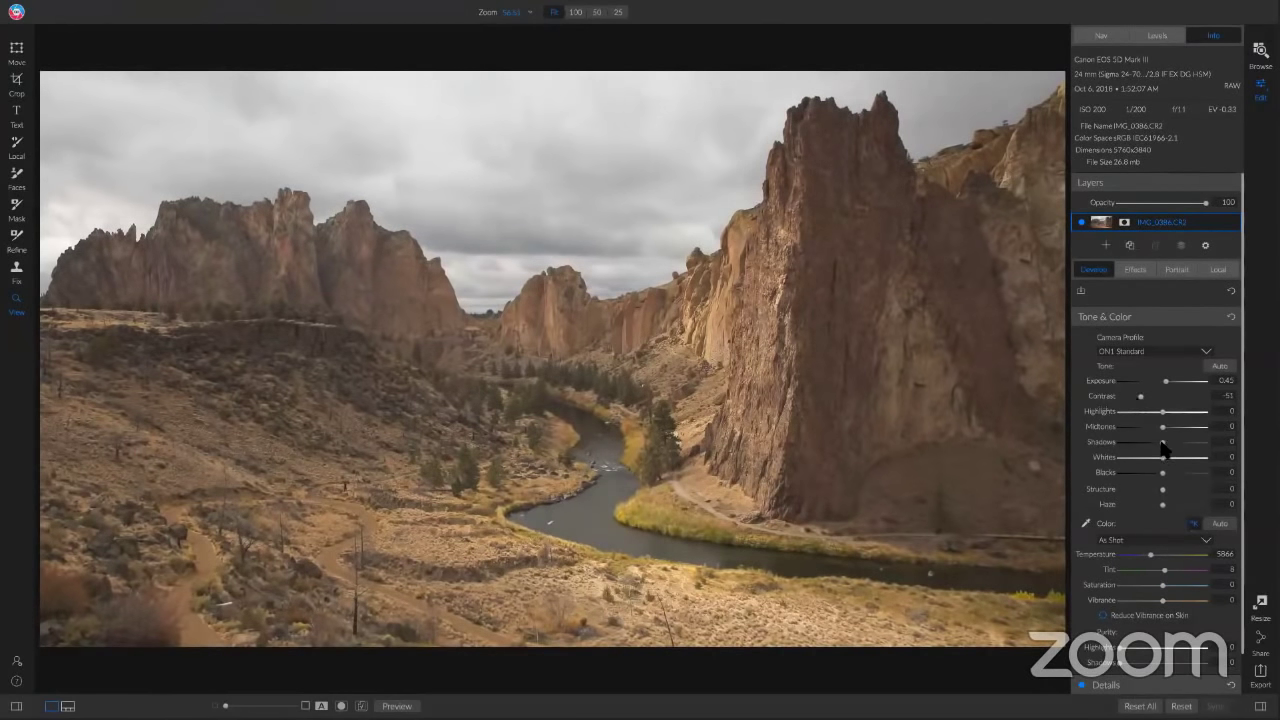
drag(1161, 447, 1164, 449)
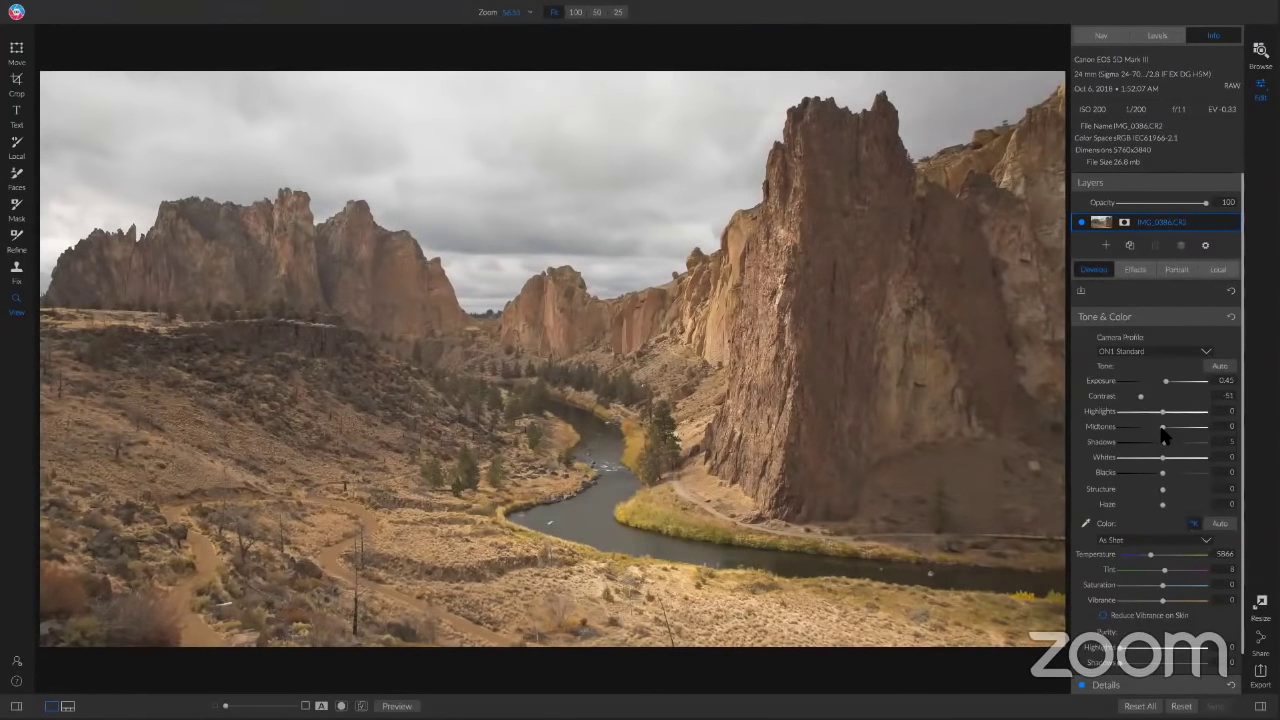
drag(1160, 429, 1156, 429)
drag(1161, 474, 1150, 486)
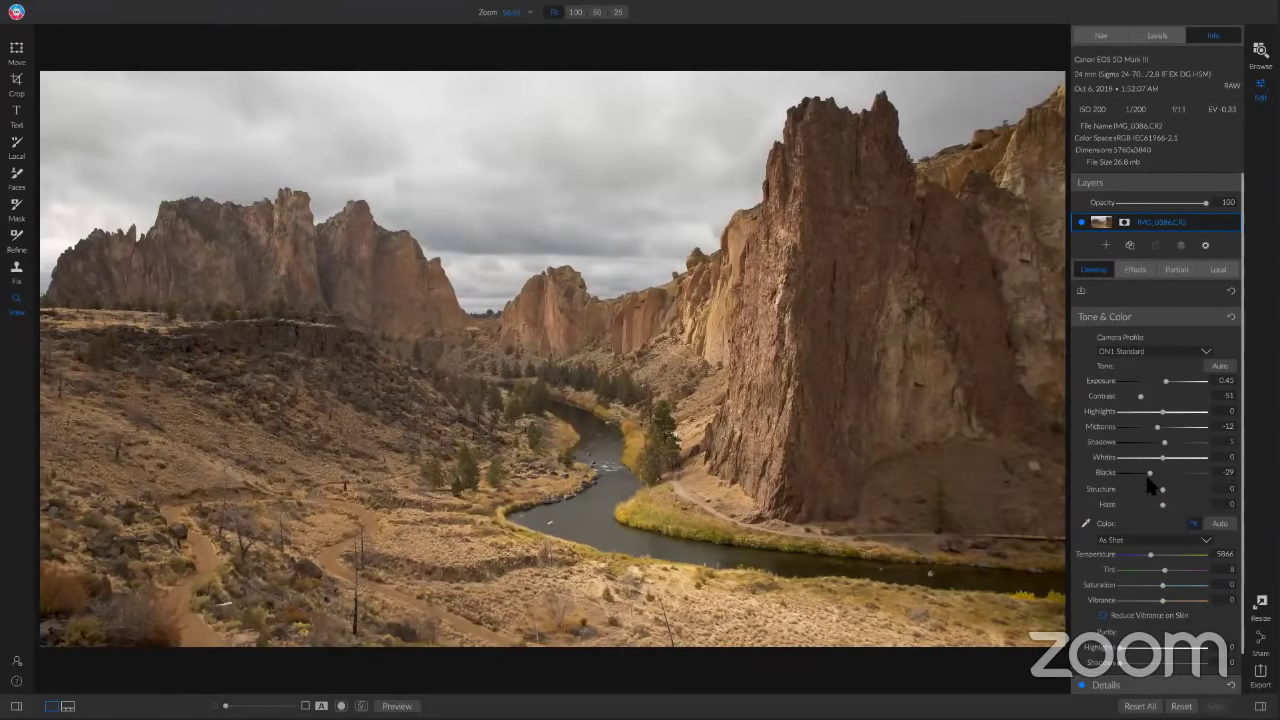
Step: Compare the canyon photo with the preview of the tone adjustments off and on
key(backslash)
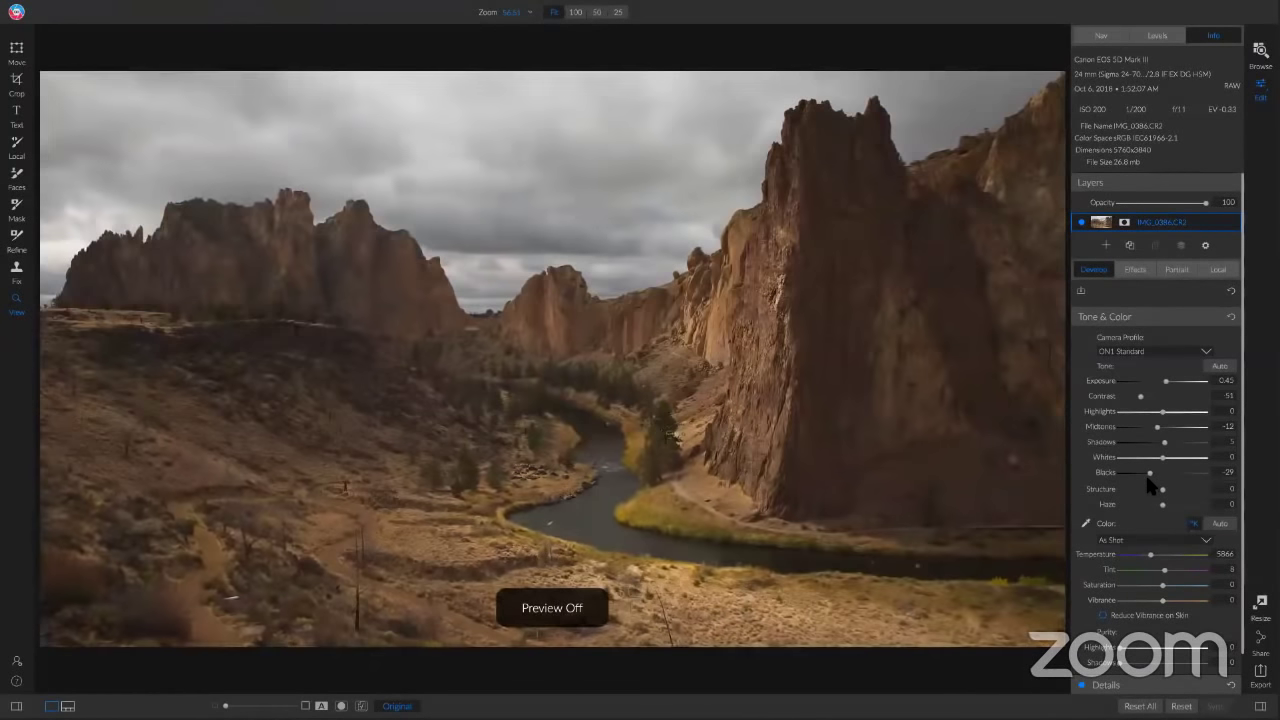
key(backslash)
key(backslash)
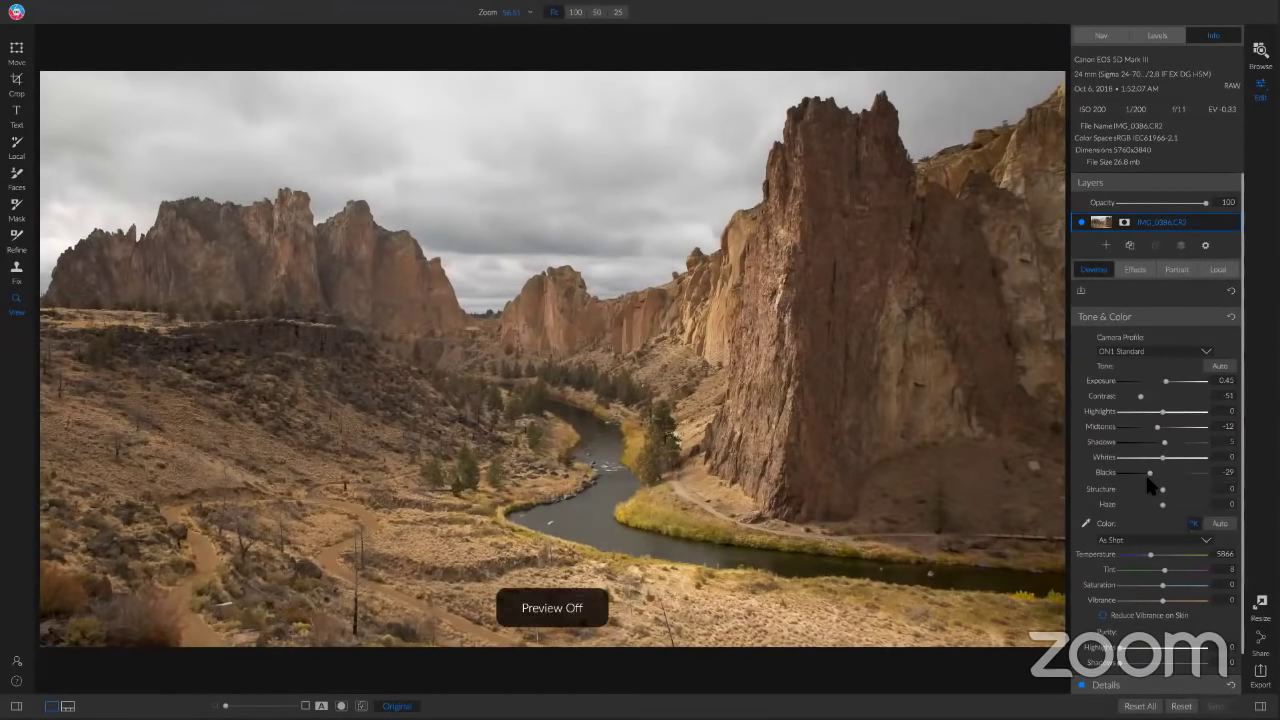
key(backslash)
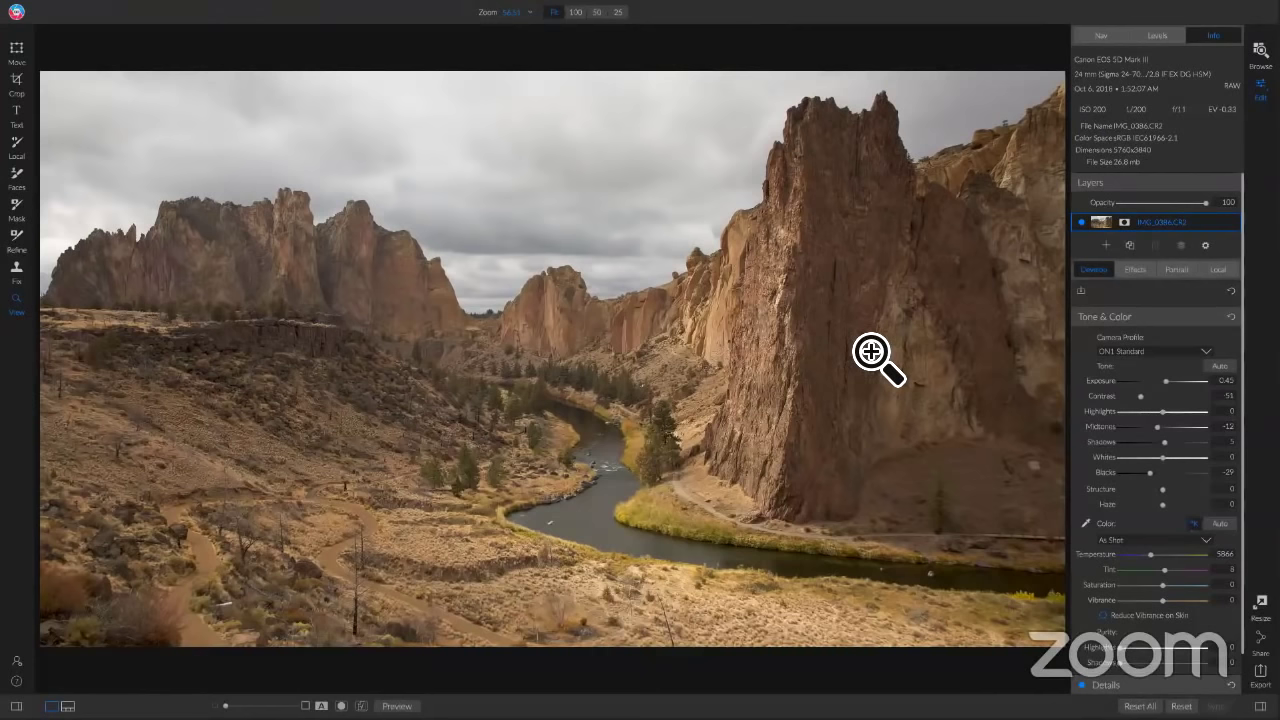
Step: Add a Dynamic Contrast filter to the canyon photo and compare the image with it off and on
click(1136, 270)
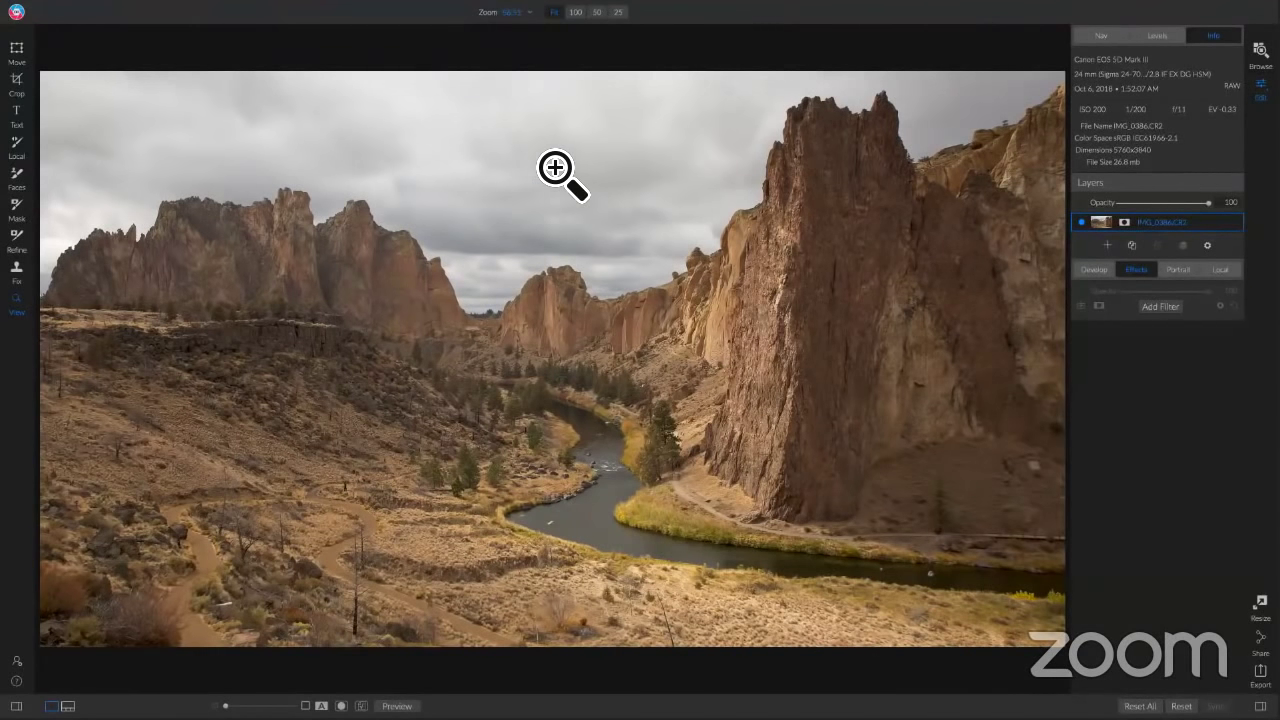
click(1162, 308)
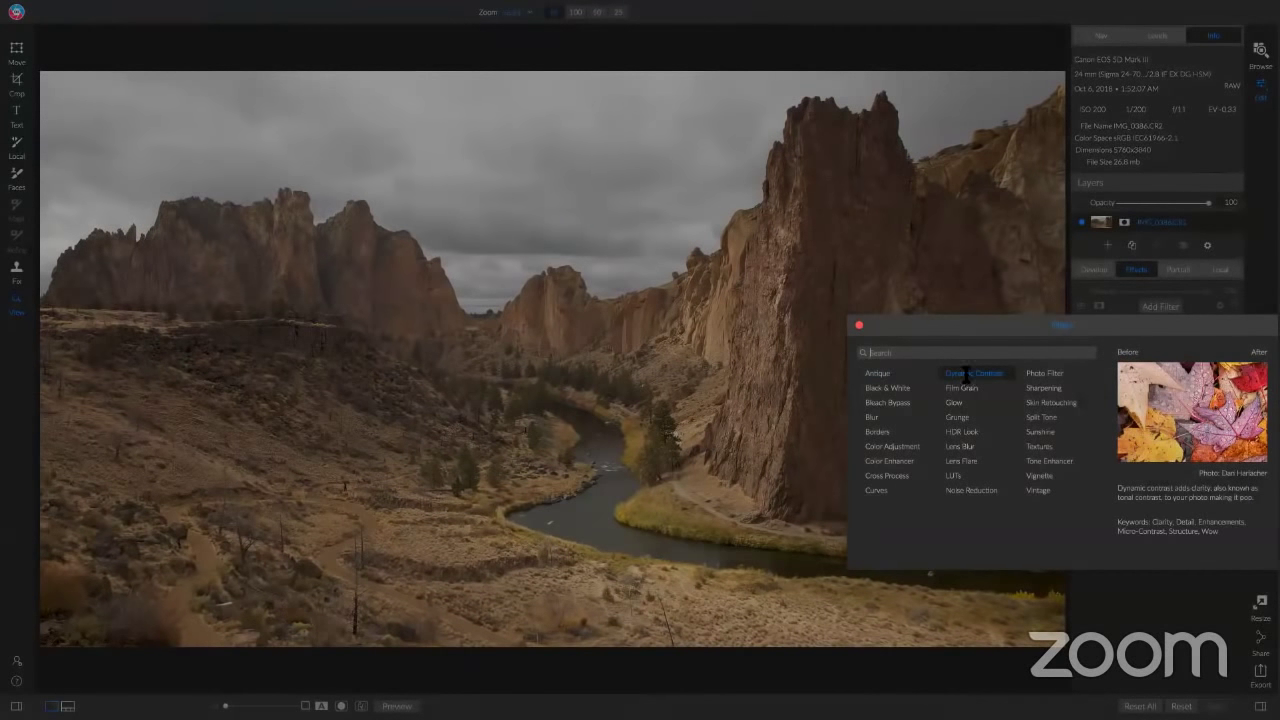
click(966, 376)
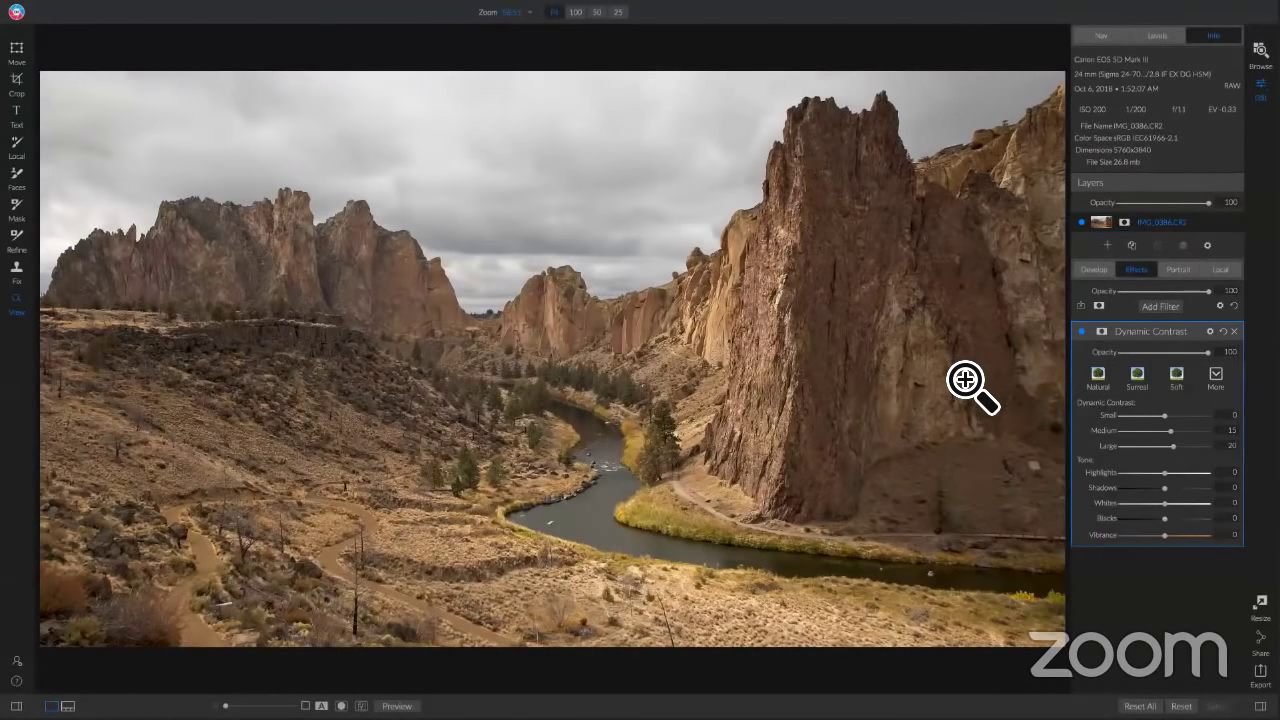
click(1081, 332)
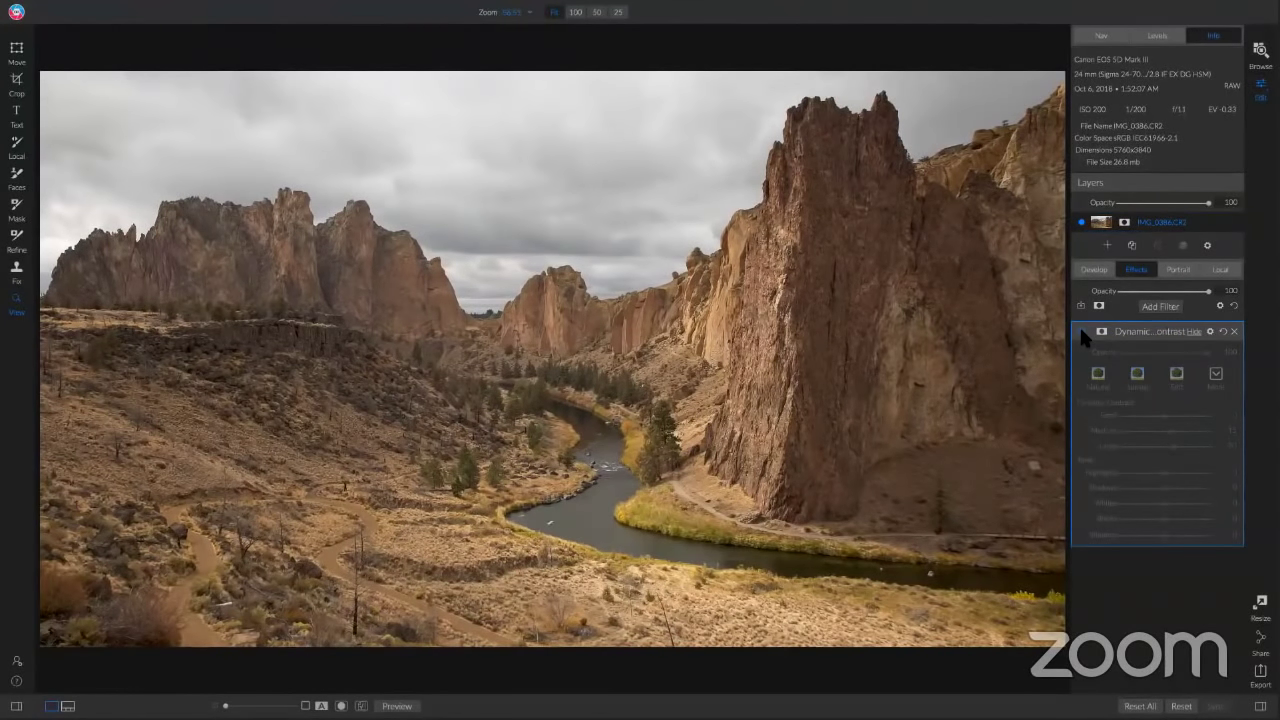
click(1081, 332)
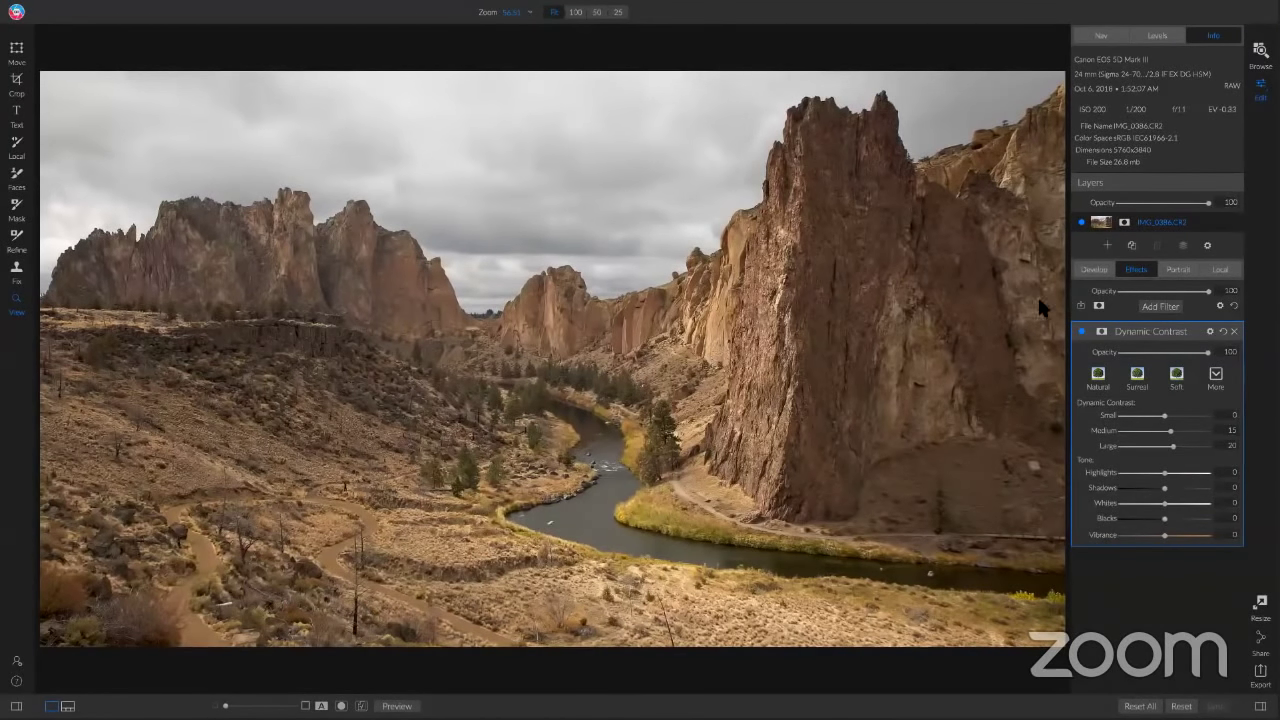
Step: Create a luminosity mask on the Dynamic Contrast filter, view it, and tighten its levels until the sky is black and the shaded rocks white
click(1103, 335)
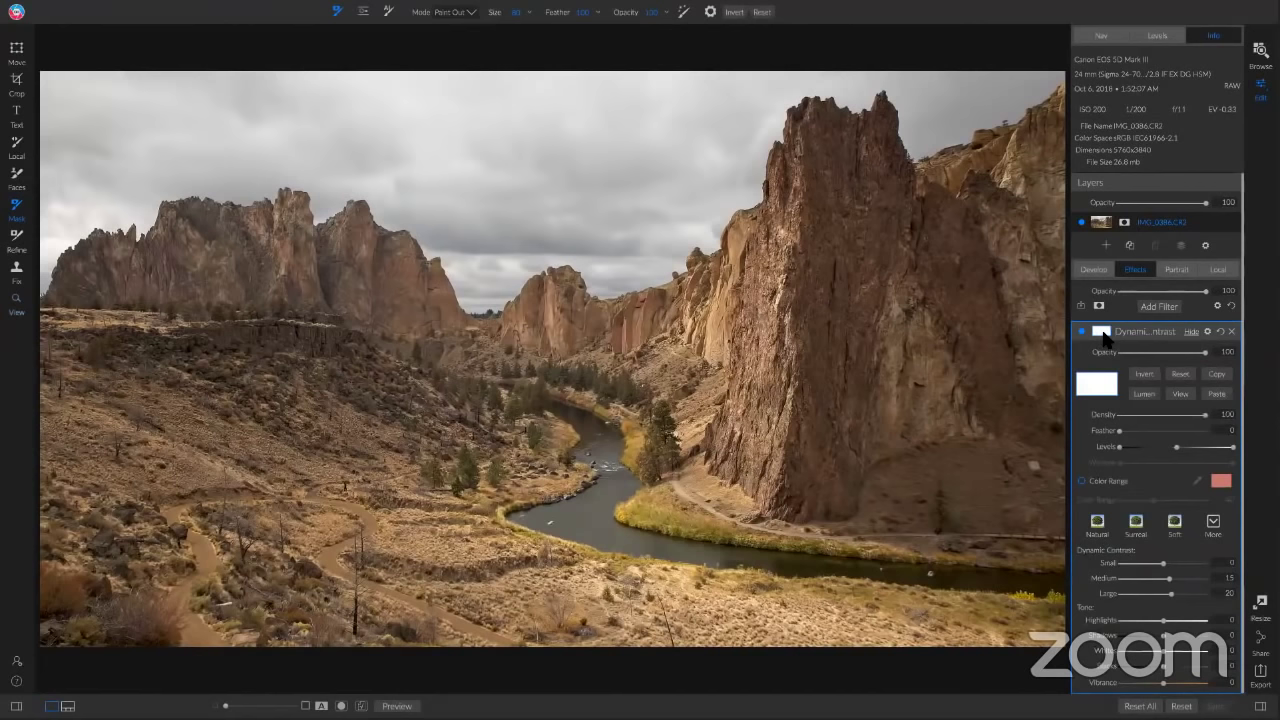
click(1145, 396)
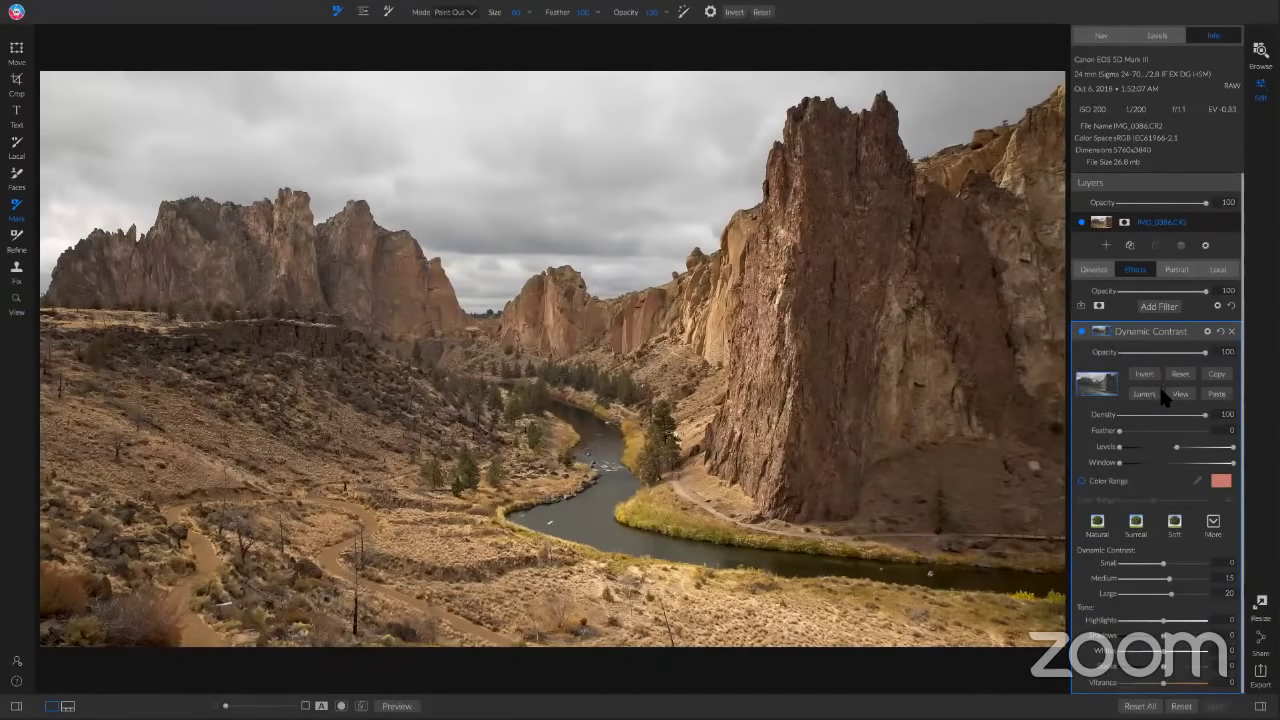
click(1180, 393)
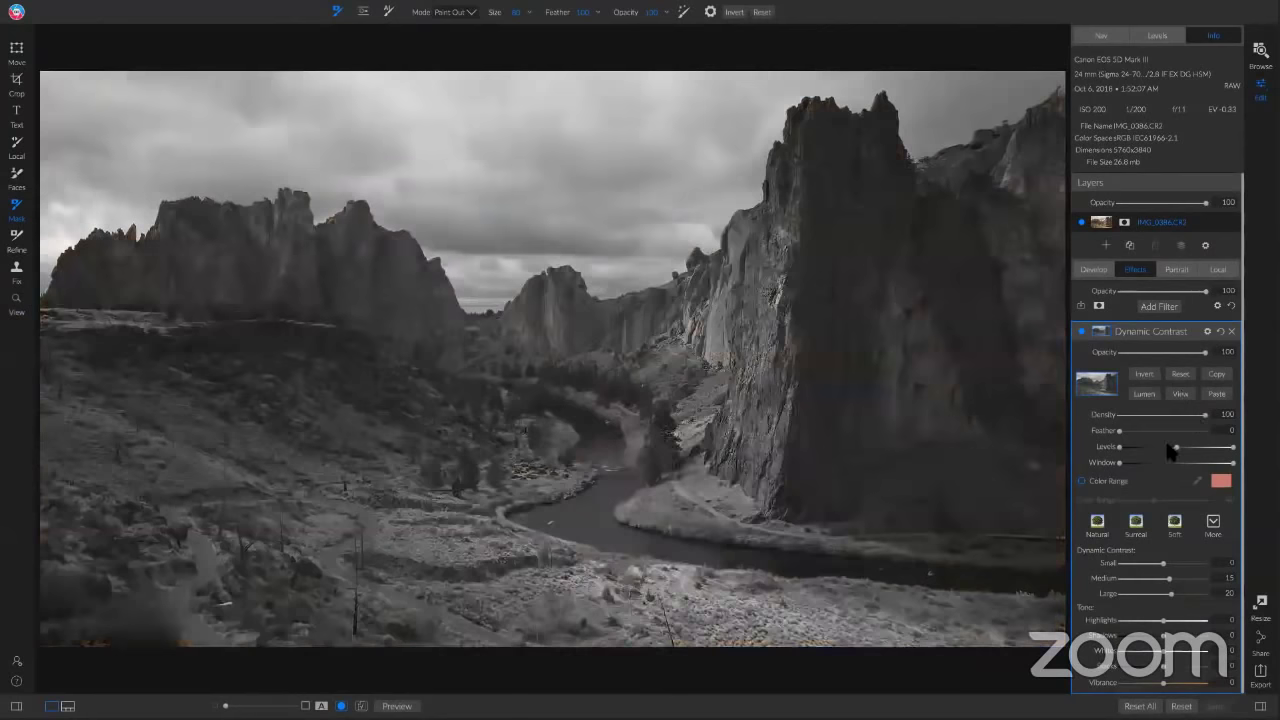
drag(1175, 448, 1157, 447)
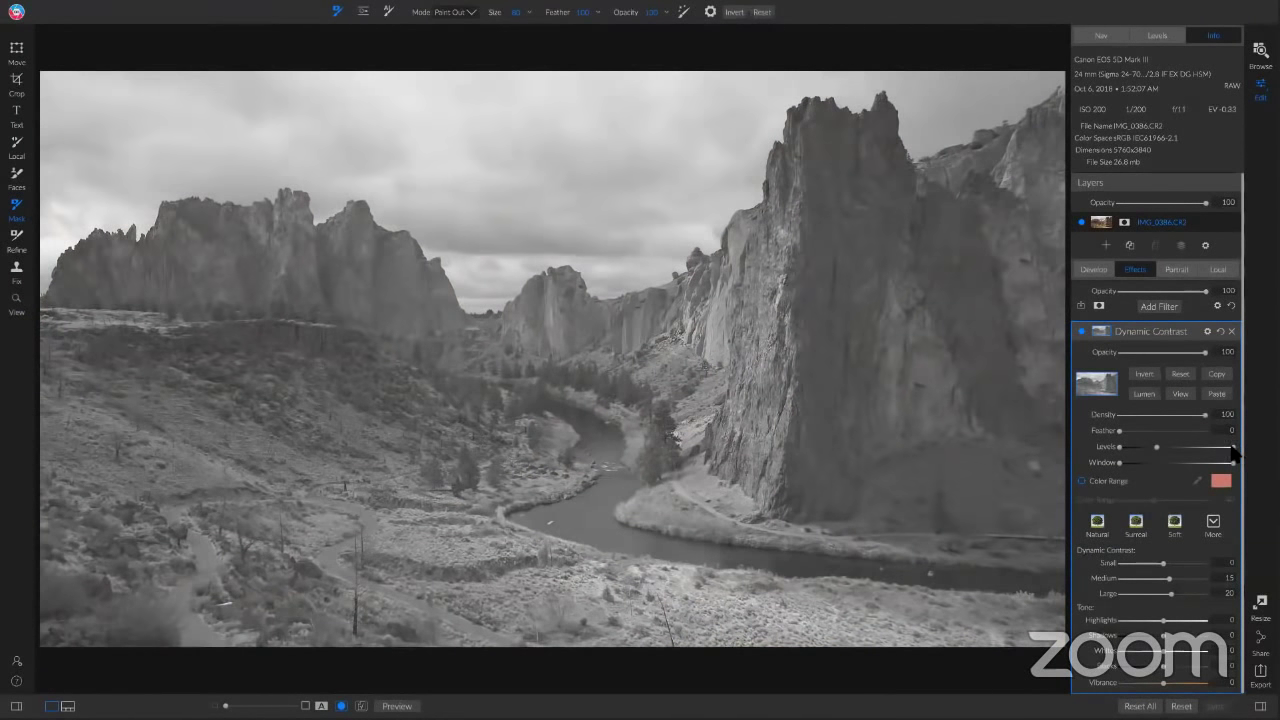
drag(1236, 448, 1114, 454)
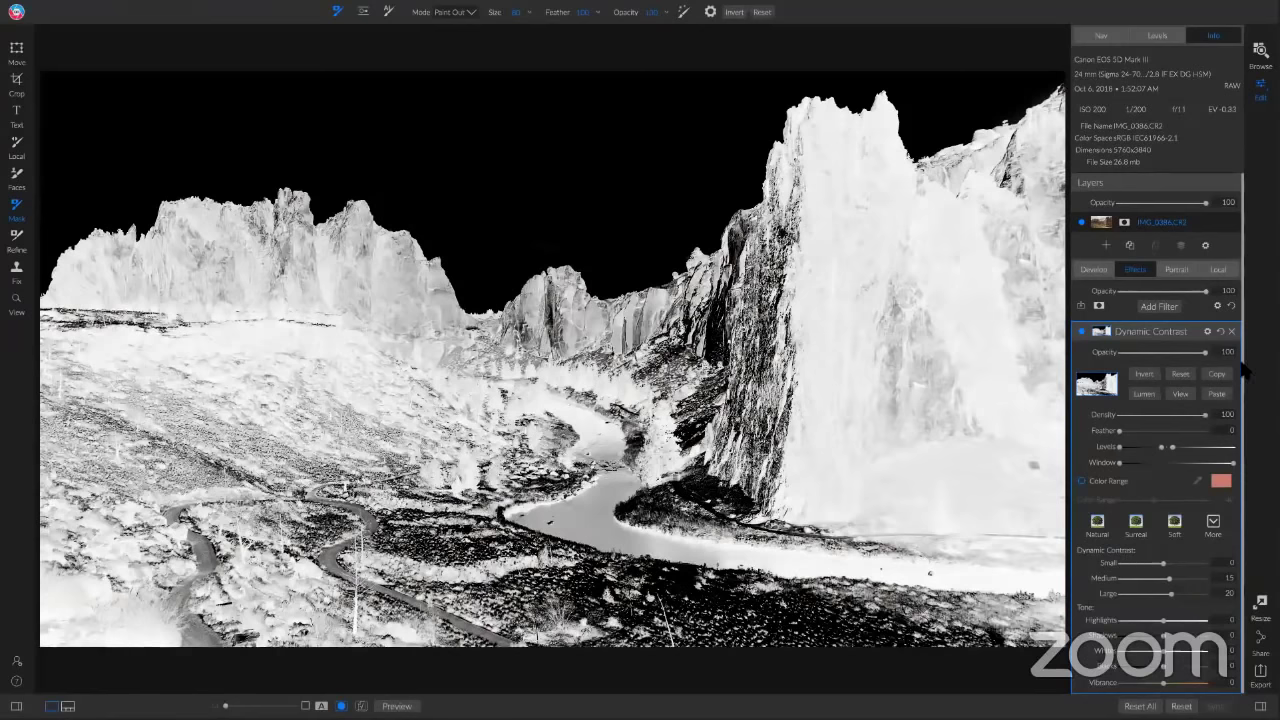
Step: Replace the Dynamic Contrast luminosity mask with a color range mask sampled from the tall brown rock spire, and set Color Range to 26
click(1182, 395)
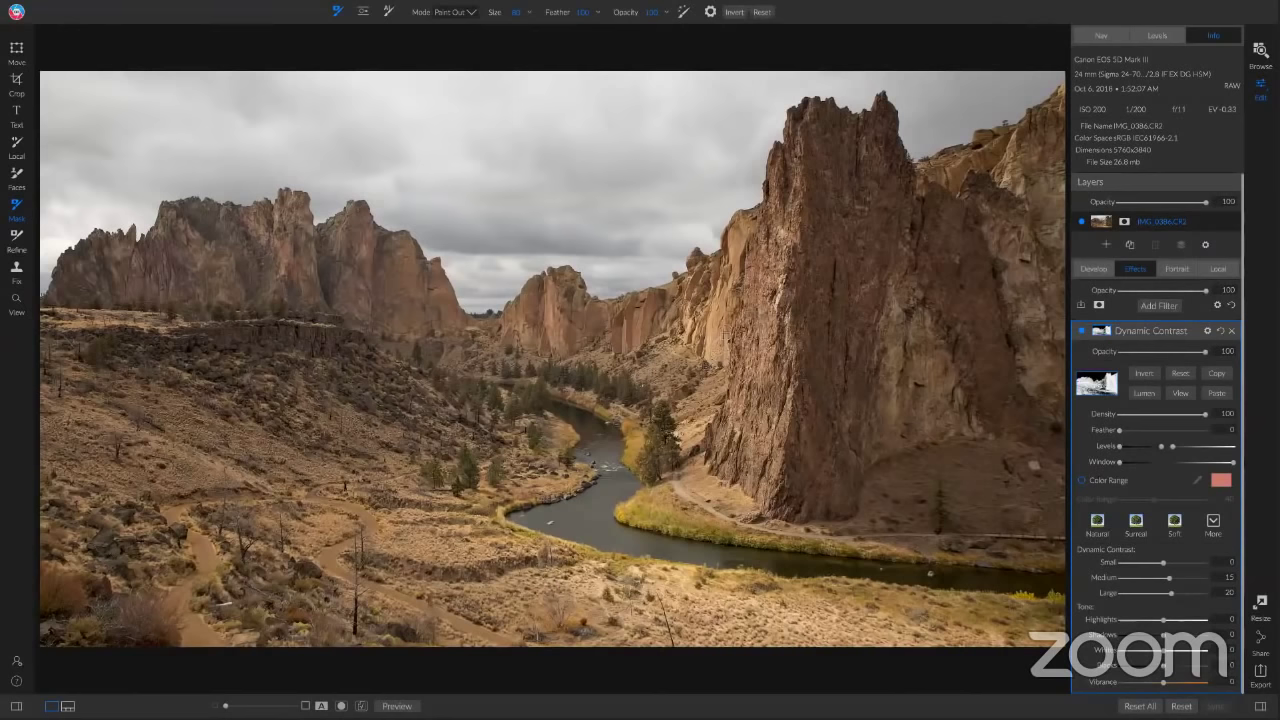
click(1180, 374)
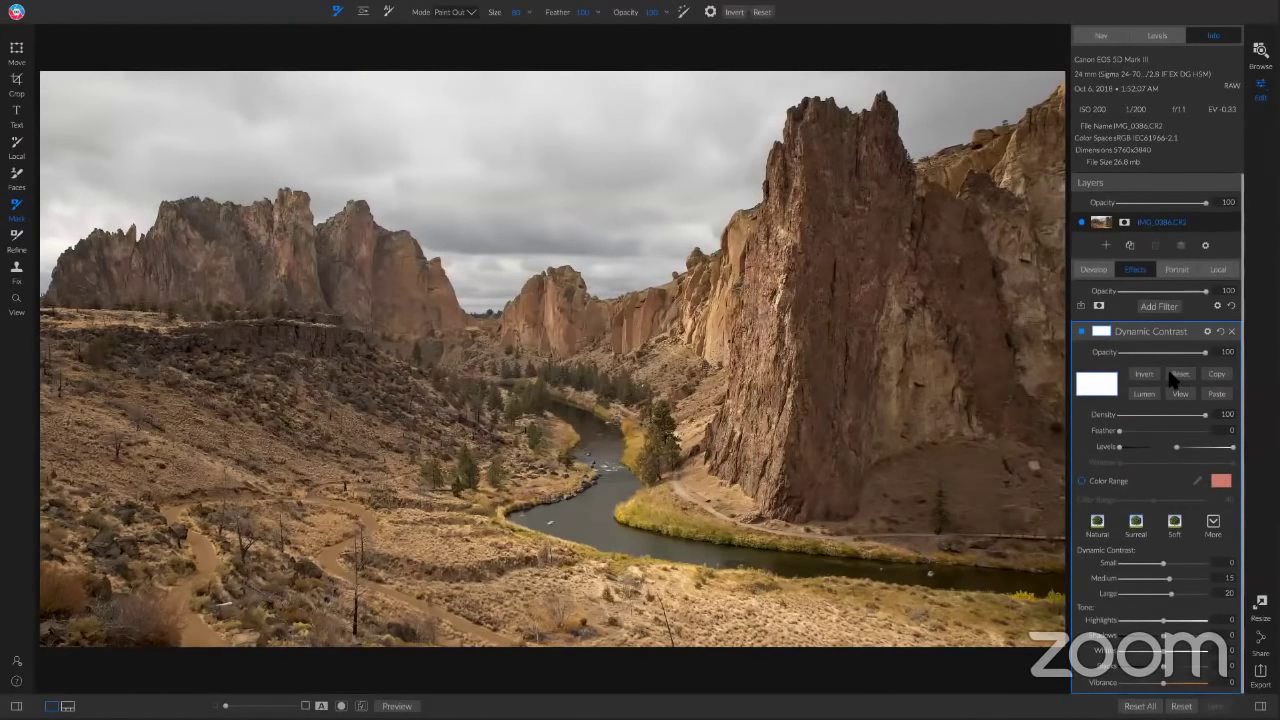
click(1081, 481)
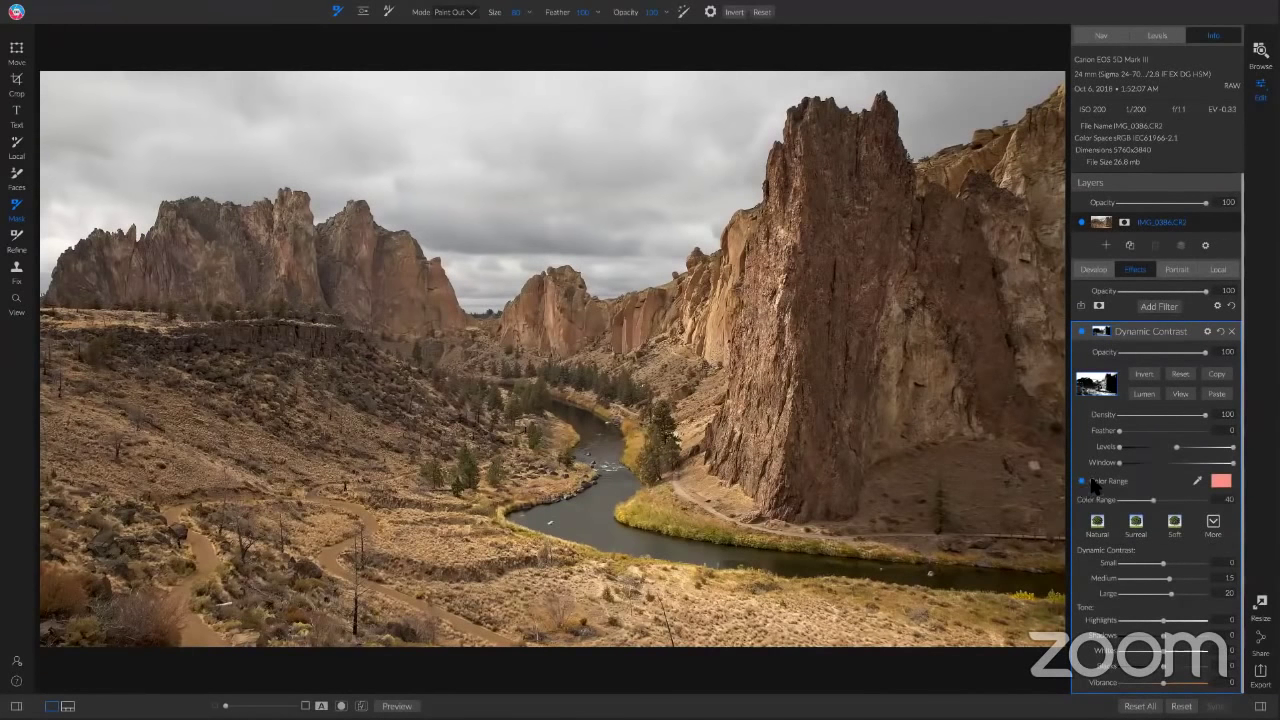
click(1198, 483)
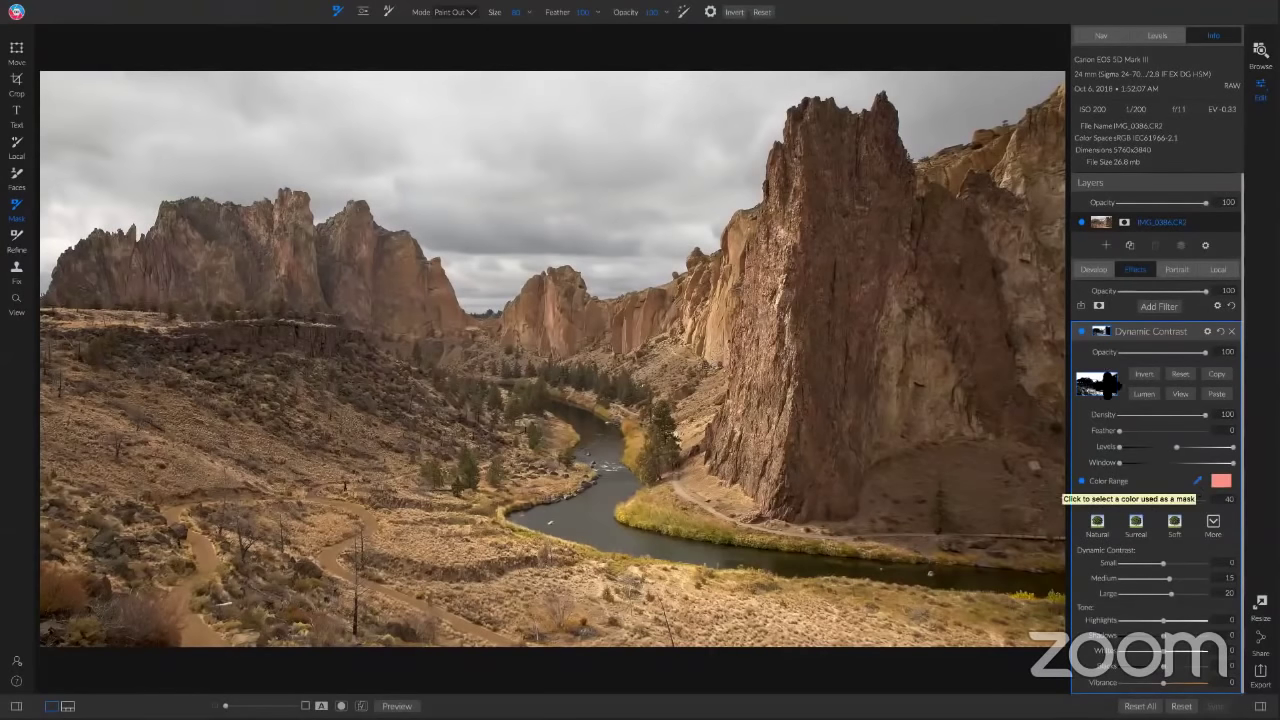
click(811, 215)
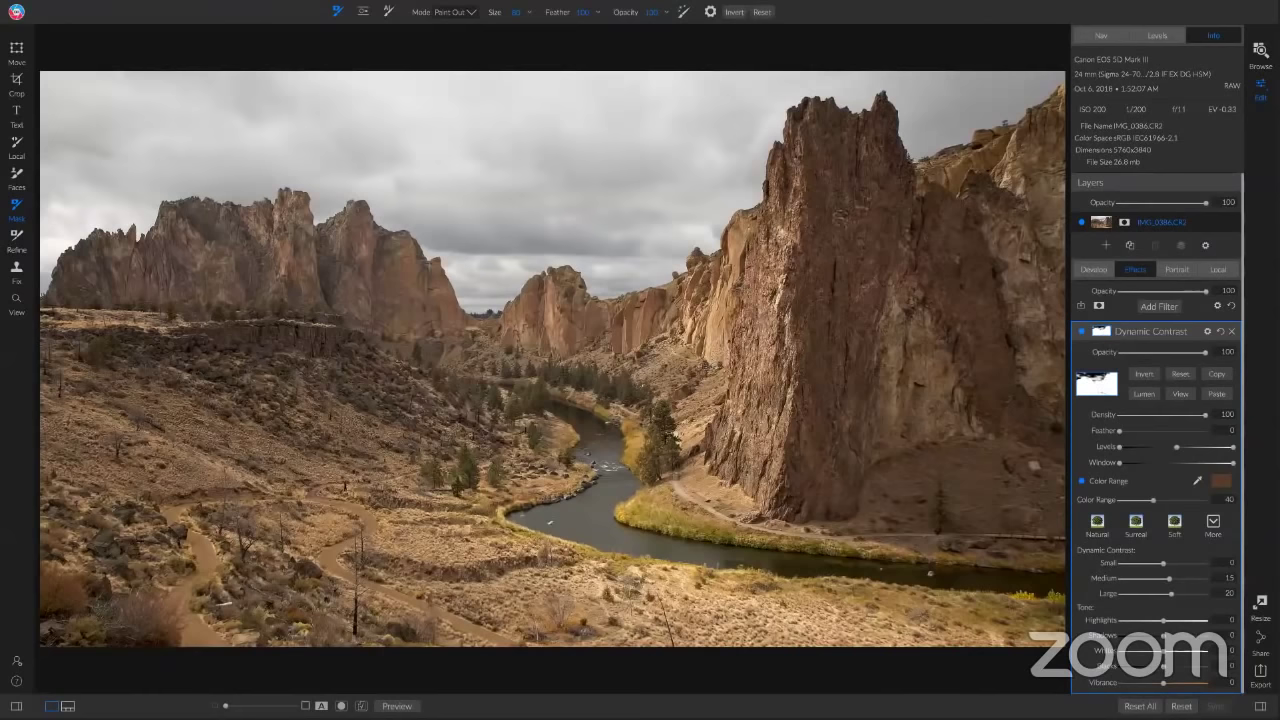
click(1178, 394)
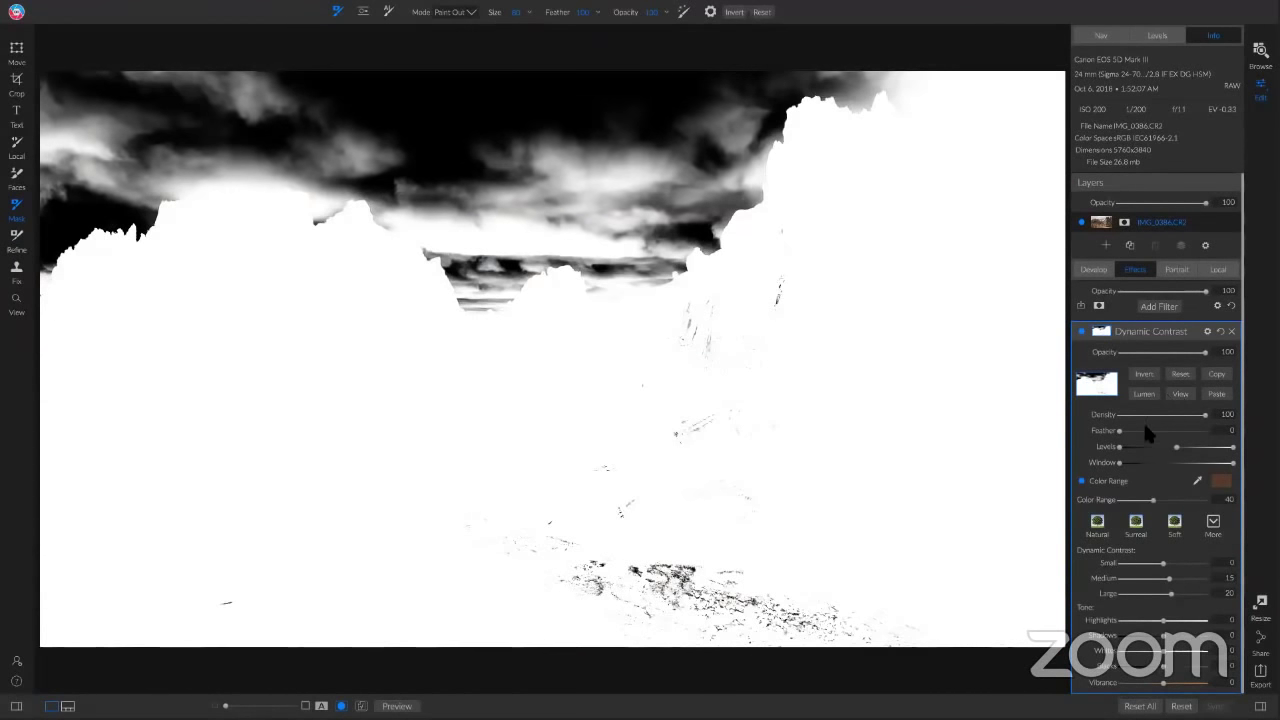
mouse_move(1152, 508)
mouse_down()
mouse_move(1130, 507)
mouse_move(1141, 507)
mouse_up()
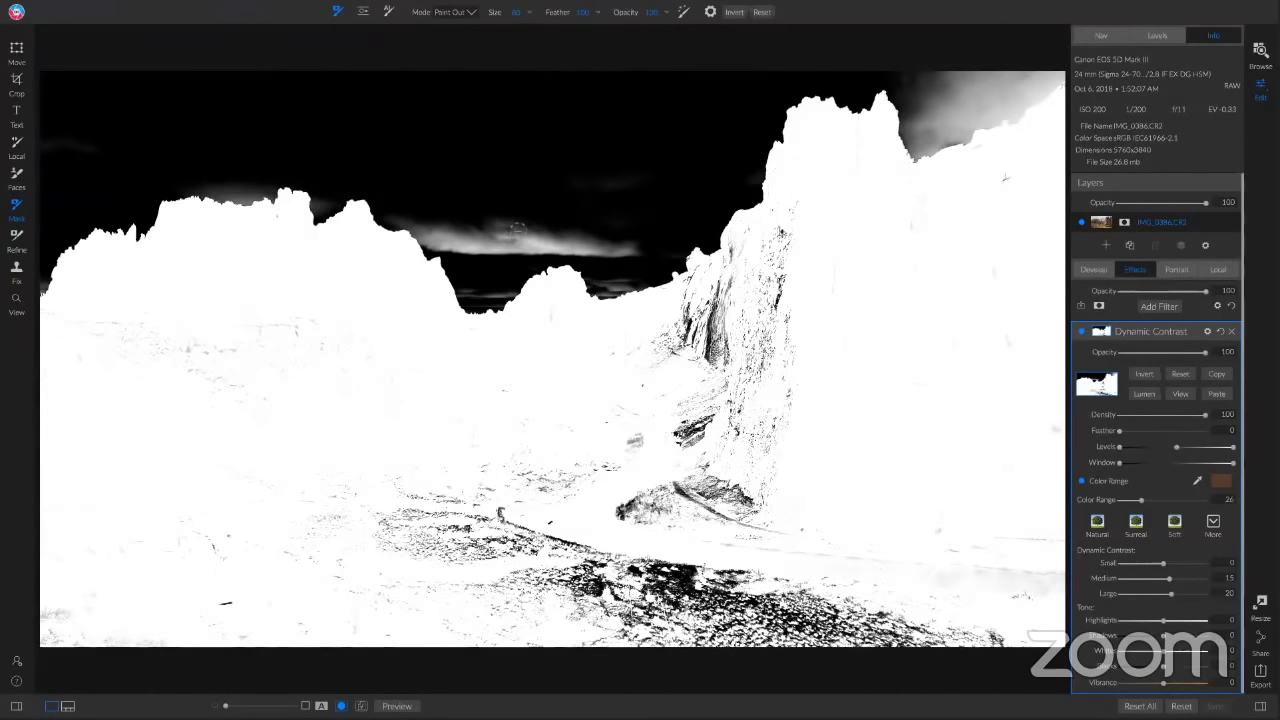
Step: Enable Perfect Brush, enlarge the masking brush, and paint the remaining light clouds out of the mask across the sky
key(bracketright)
key(bracketright)
click(683, 13)
key(bracketright)
key(bracketright)
key(bracketright)
key(bracketright)
key(bracketright)
mouse_move(473, 229)
mouse_down()
mouse_move(571, 233)
mouse_move(497, 255)
mouse_move(476, 247)
mouse_move(530, 244)
mouse_move(477, 246)
mouse_move(300, 207)
mouse_move(330, 197)
mouse_move(178, 191)
mouse_move(687, 189)
mouse_move(949, 20)
mouse_move(972, 37)
mouse_move(955, 84)
mouse_move(1003, 89)
mouse_move(932, 84)
mouse_up()
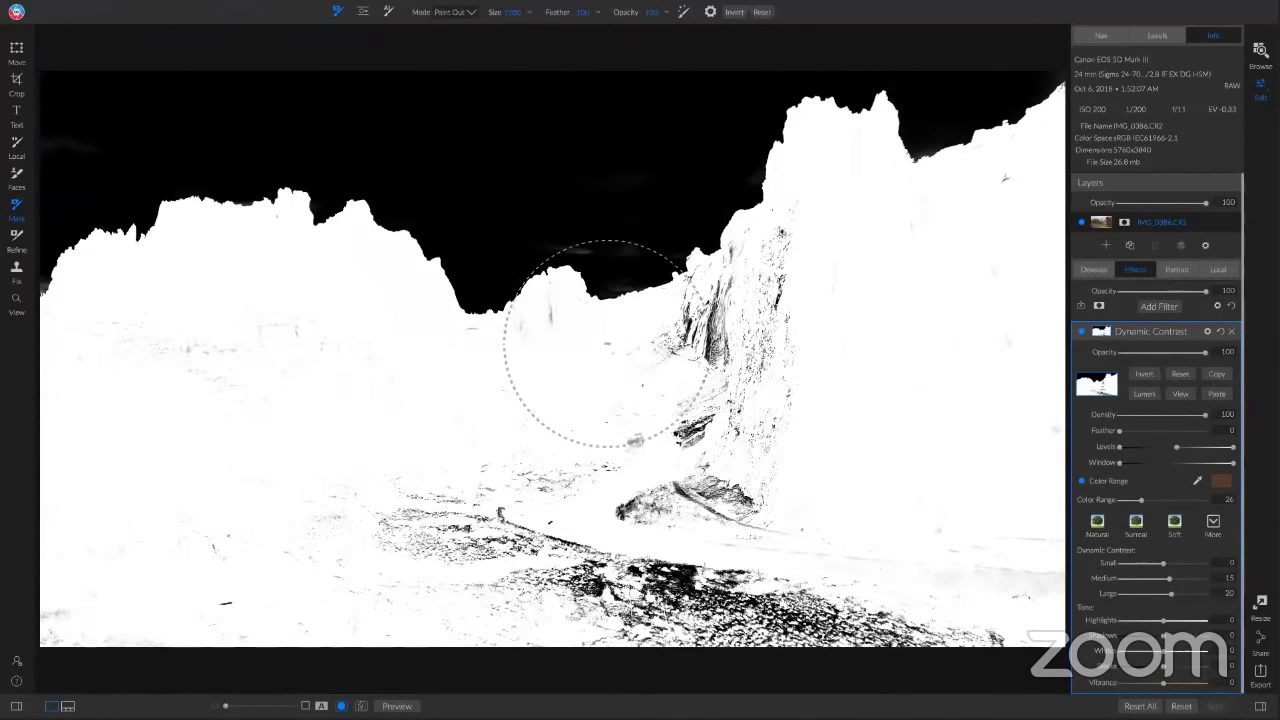
Step: Paint the dark patches in the foreground and along the cliff back into the mask, using a smaller brush near the ridge
key(x)
mouse_move(748, 412)
mouse_down()
mouse_move(736, 443)
mouse_move(664, 500)
mouse_move(570, 533)
mouse_move(719, 538)
mouse_move(401, 531)
mouse_move(719, 562)
mouse_move(971, 560)
mouse_move(658, 576)
mouse_move(848, 596)
mouse_move(704, 620)
mouse_move(955, 528)
mouse_up()
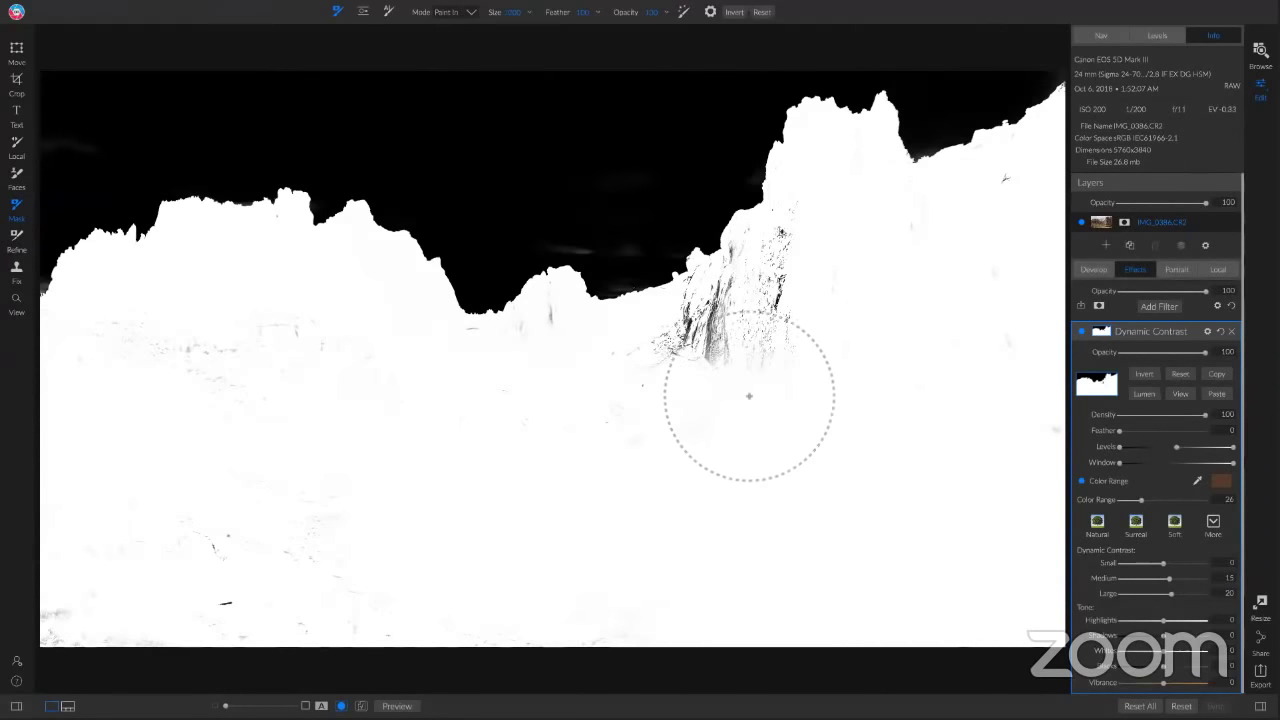
key(bracketleft)
key(bracketleft)
key(bracketleft)
key(bracketleft)
mouse_move(725, 279)
mouse_down()
mouse_move(655, 413)
mouse_move(750, 340)
mouse_move(825, 321)
mouse_move(697, 374)
mouse_move(816, 253)
mouse_move(642, 344)
mouse_move(554, 314)
mouse_up()
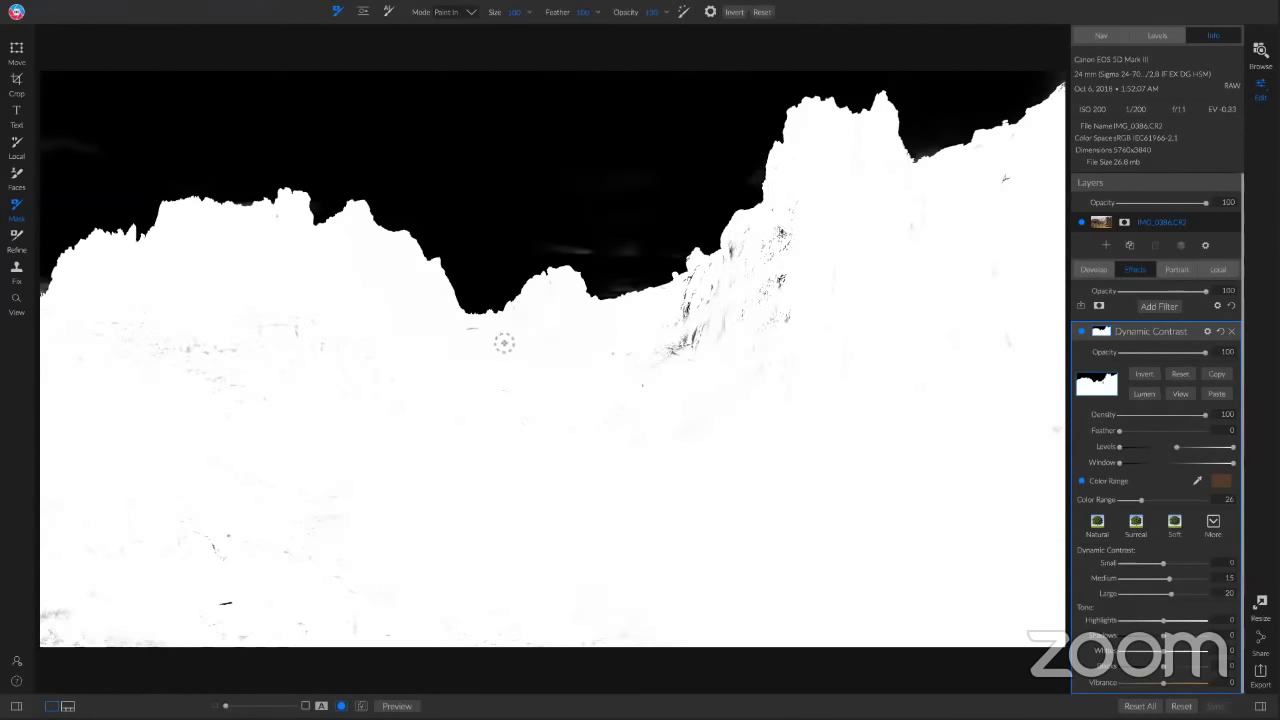
key(x)
Step: Hide the mask view and compare the photo with the masked Dynamic Contrast filter off and on
click(1179, 394)
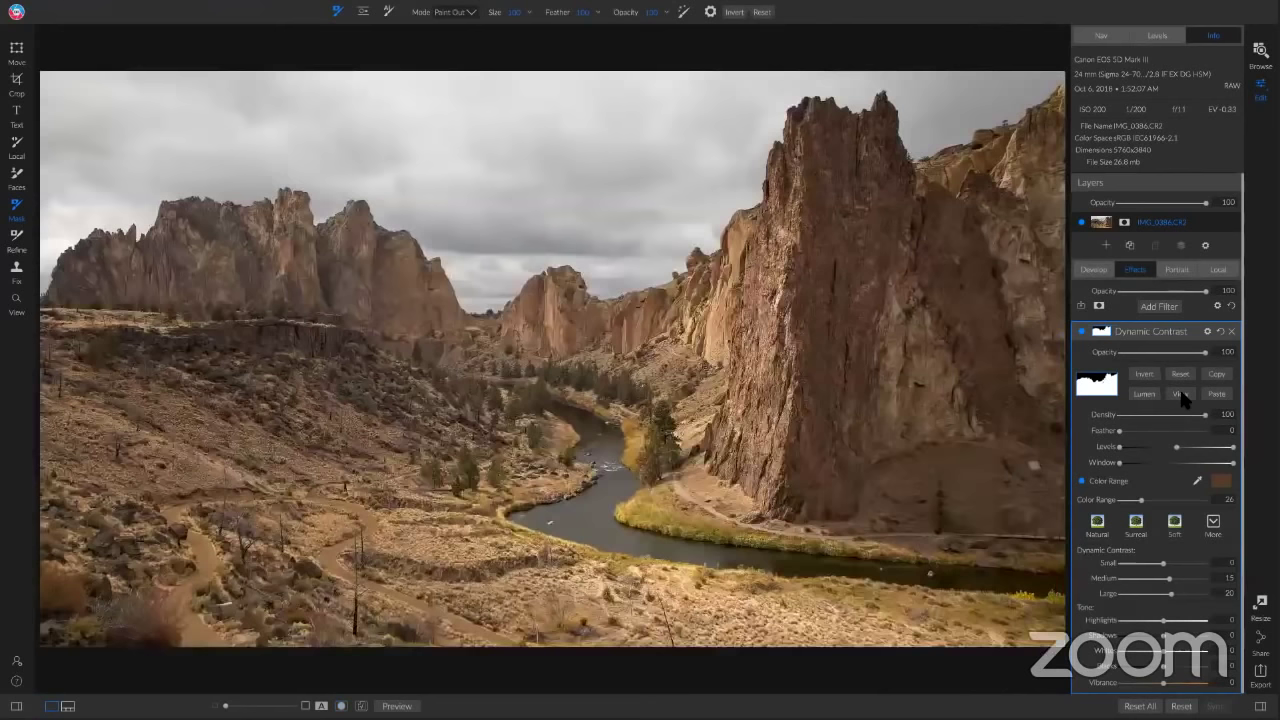
click(1080, 334)
click(1080, 334)
Step: Add a Sunshine filter and set its Warmth to -10 and Amount to 70
click(1160, 306)
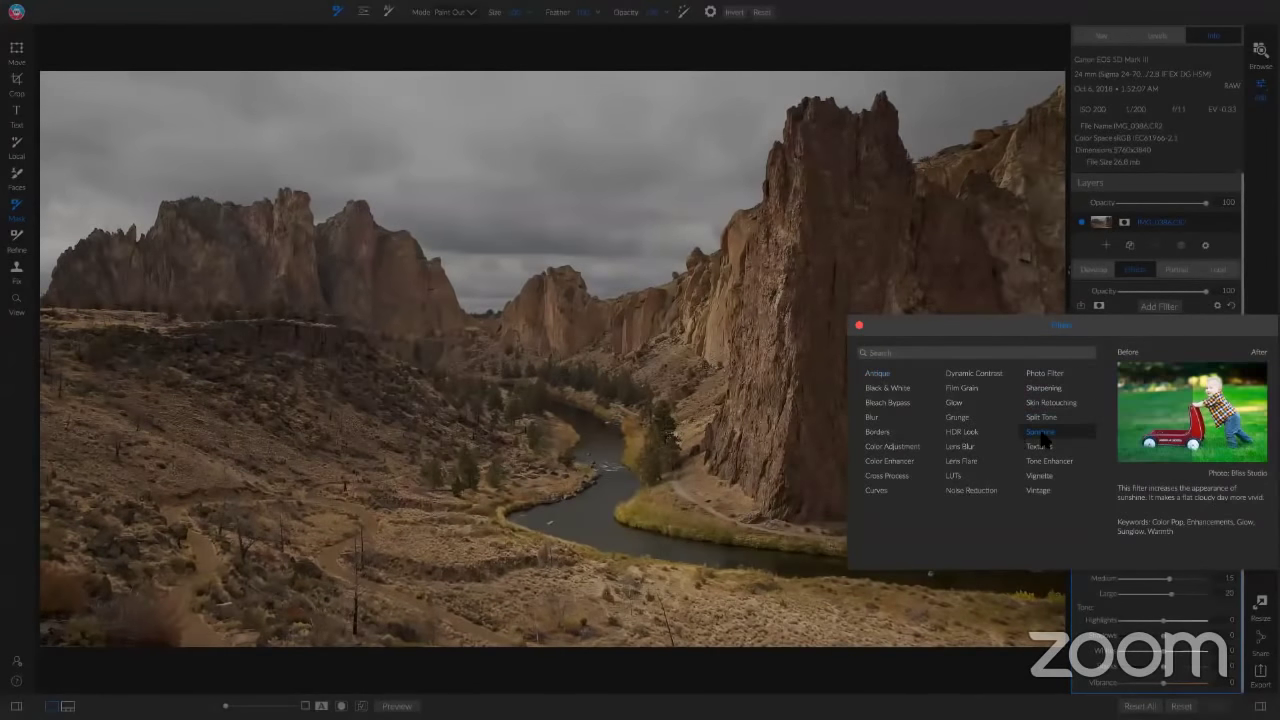
click(1040, 432)
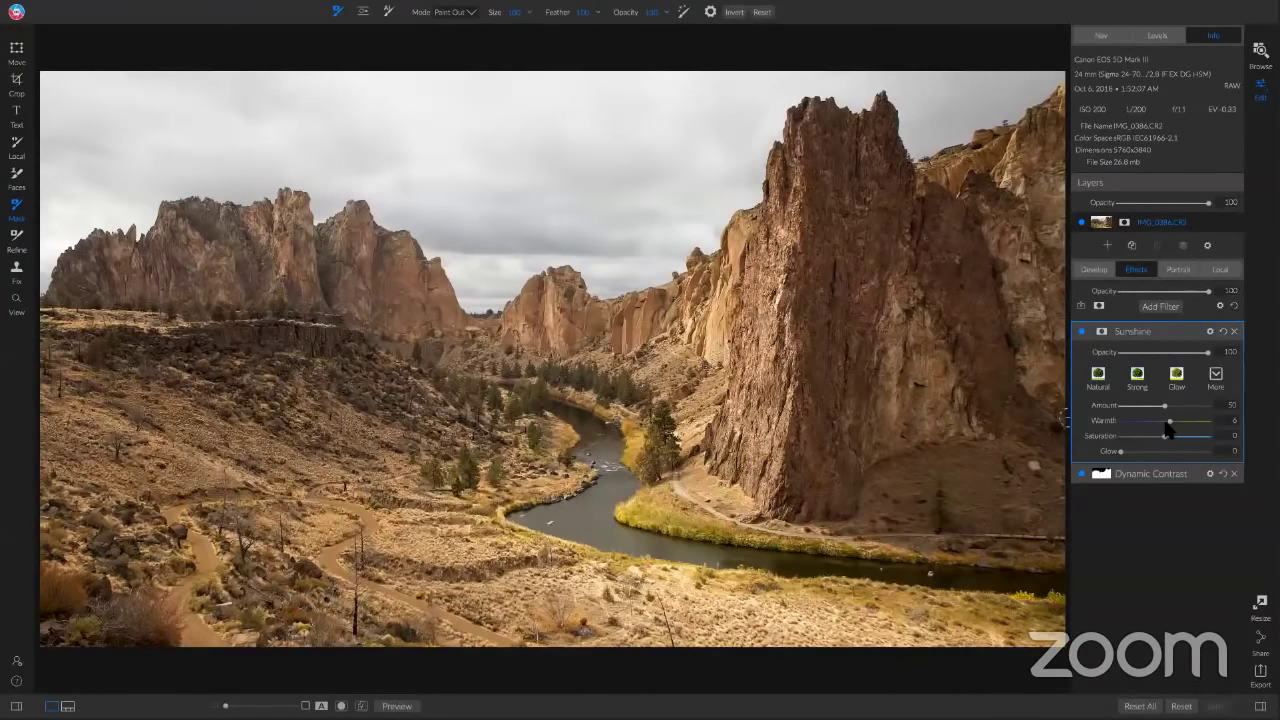
mouse_move(1164, 421)
mouse_down()
mouse_move(1177, 426)
mouse_move(1156, 430)
mouse_up()
drag(1169, 408, 1184, 409)
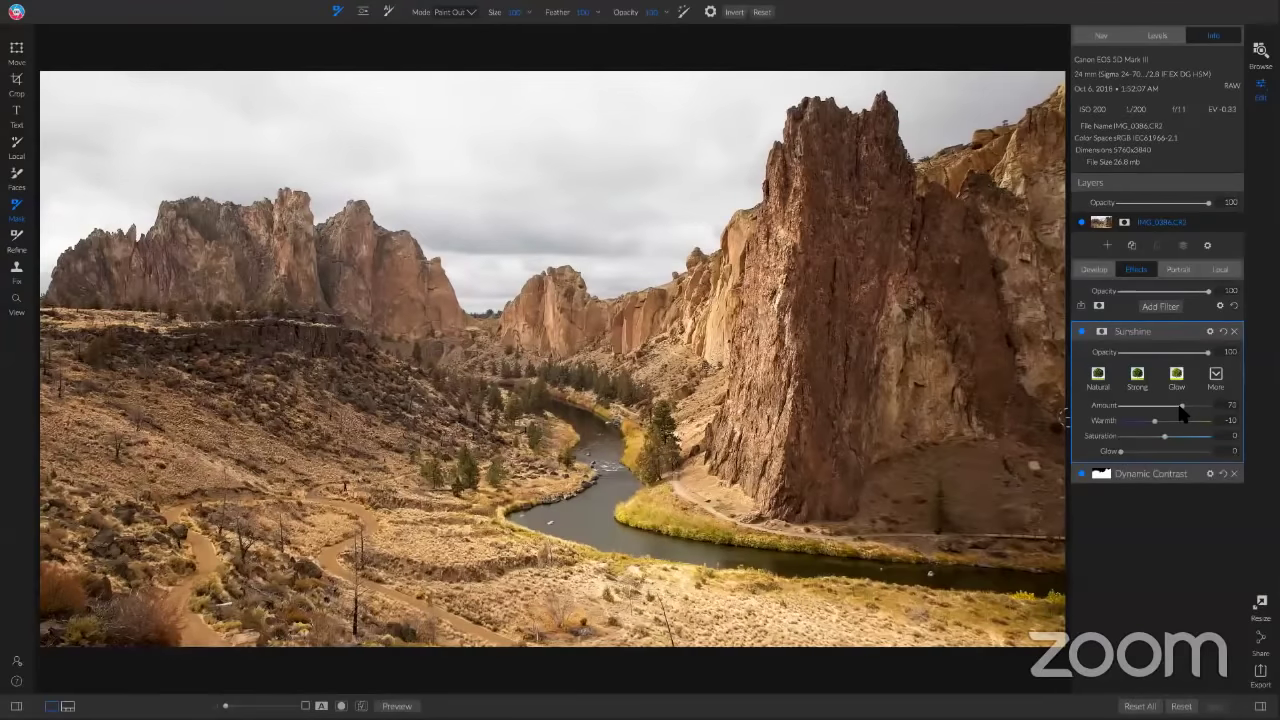
Step: Compare the canyon photo with the Sunshine filter off and on
click(1080, 329)
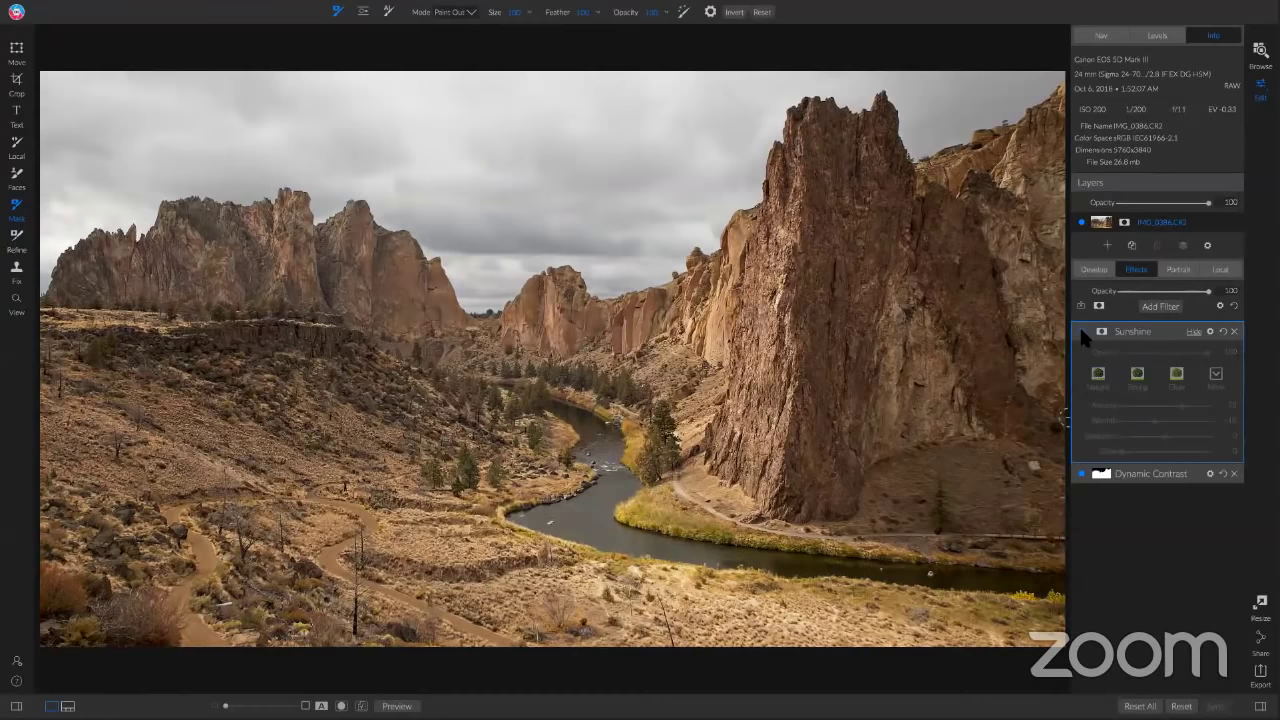
click(1080, 330)
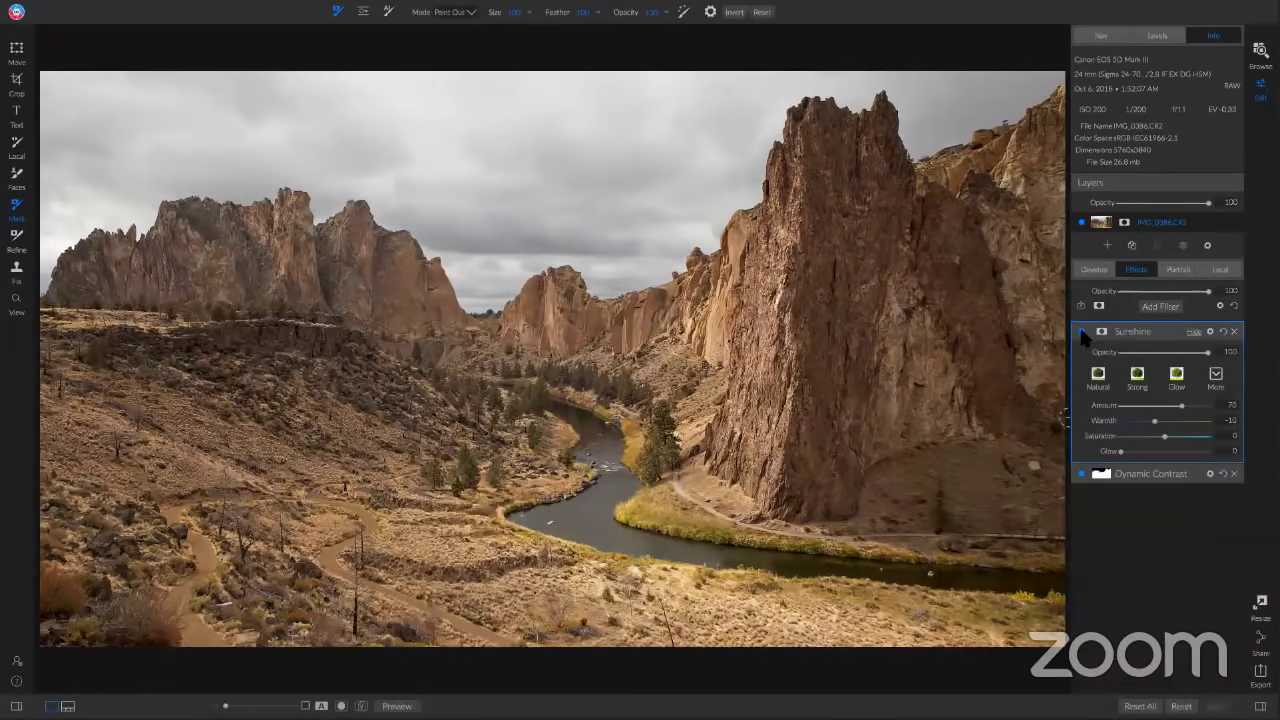
click(1080, 330)
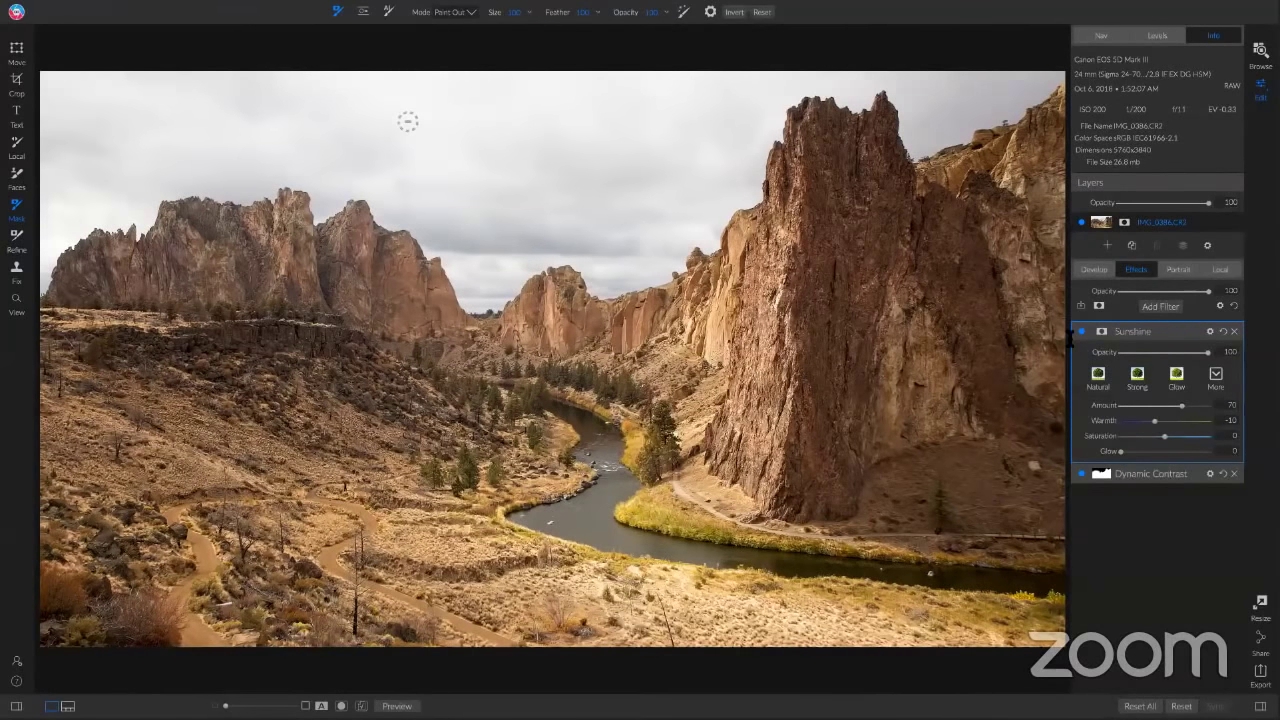
Step: Copy the Dynamic Contrast mask onto the Sunshine filter and check the photo with Sunshine off and on
click(1102, 478)
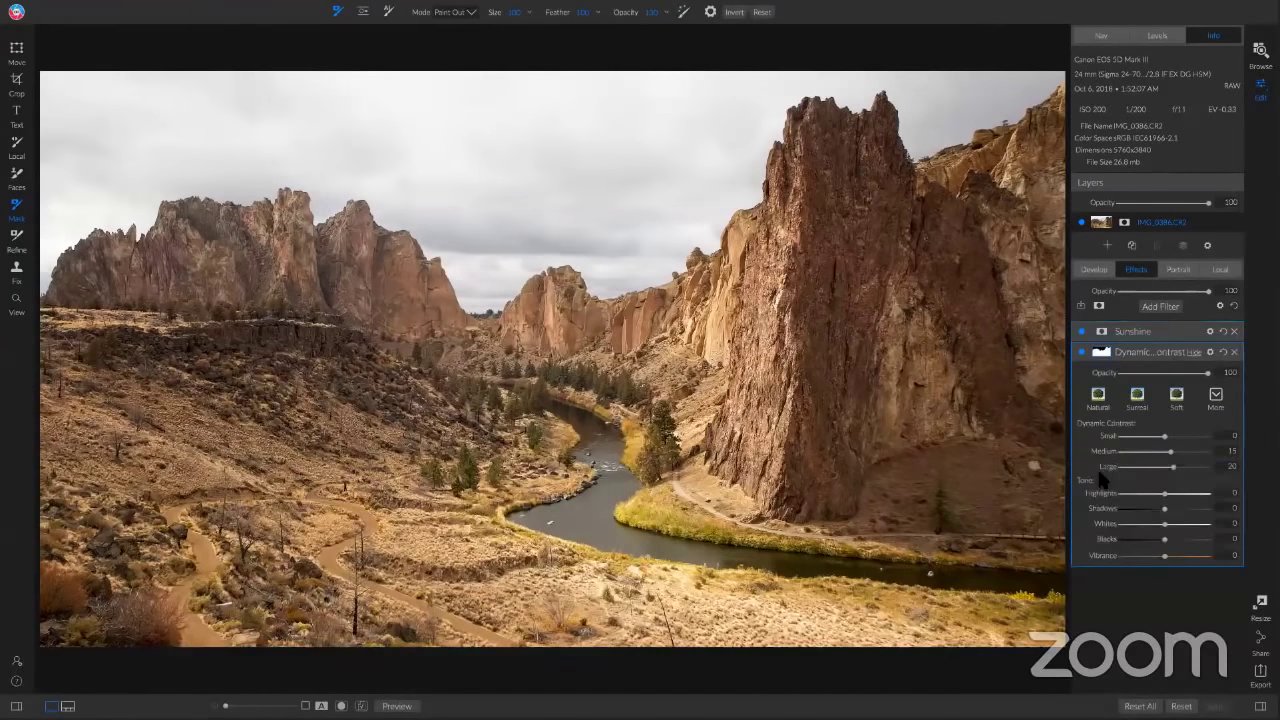
click(1101, 353)
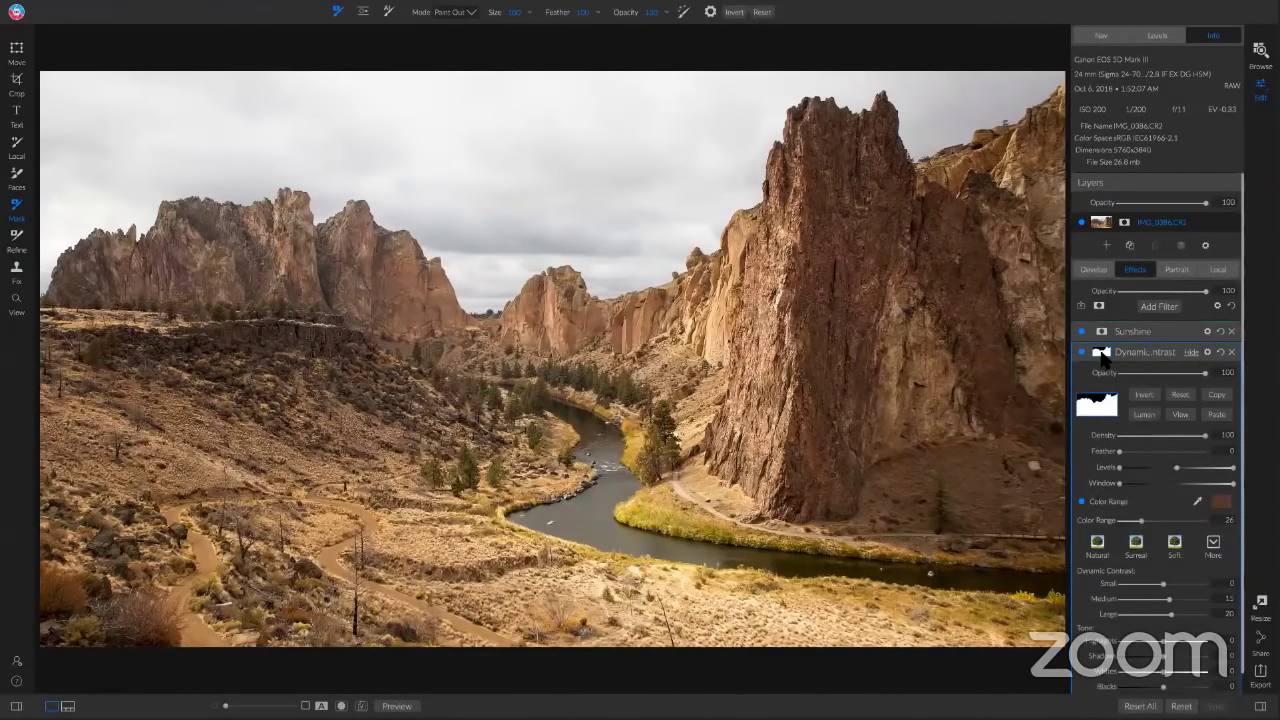
click(1214, 398)
click(1102, 334)
click(1215, 396)
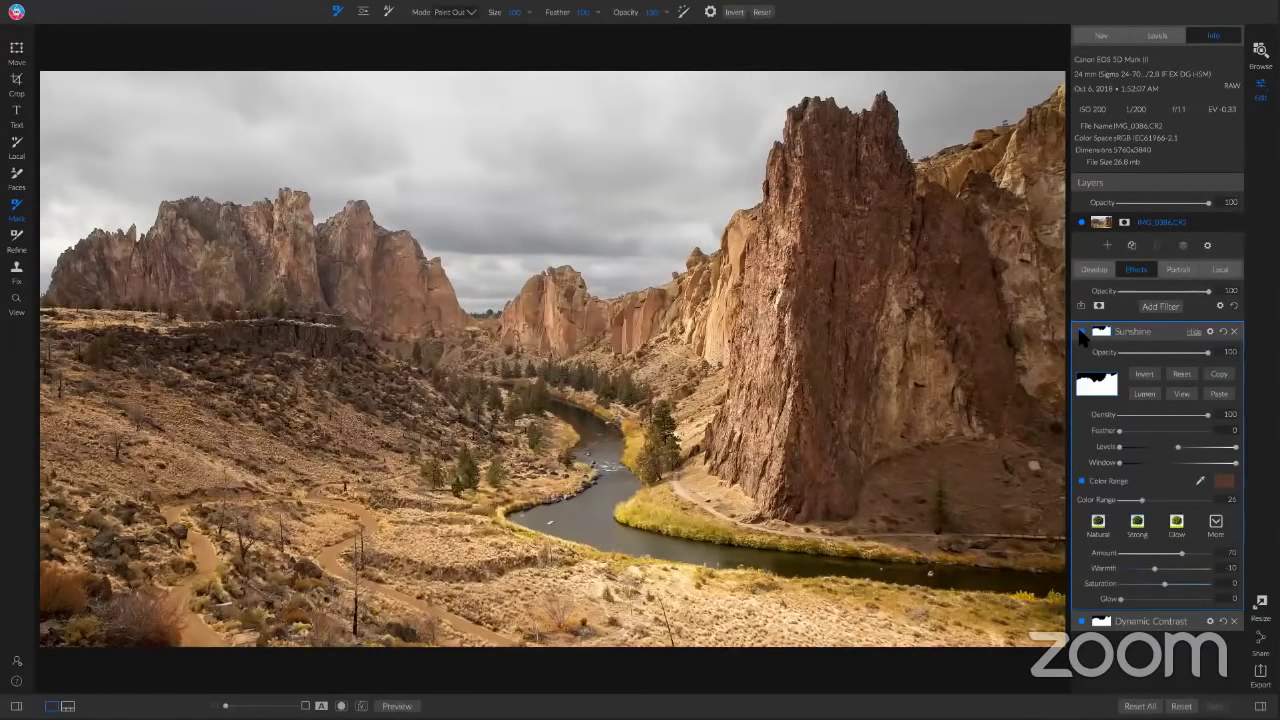
click(1080, 331)
click(1080, 331)
Step: Add a Textures filter to the canyon photo and set its texture category to Skies
click(1160, 308)
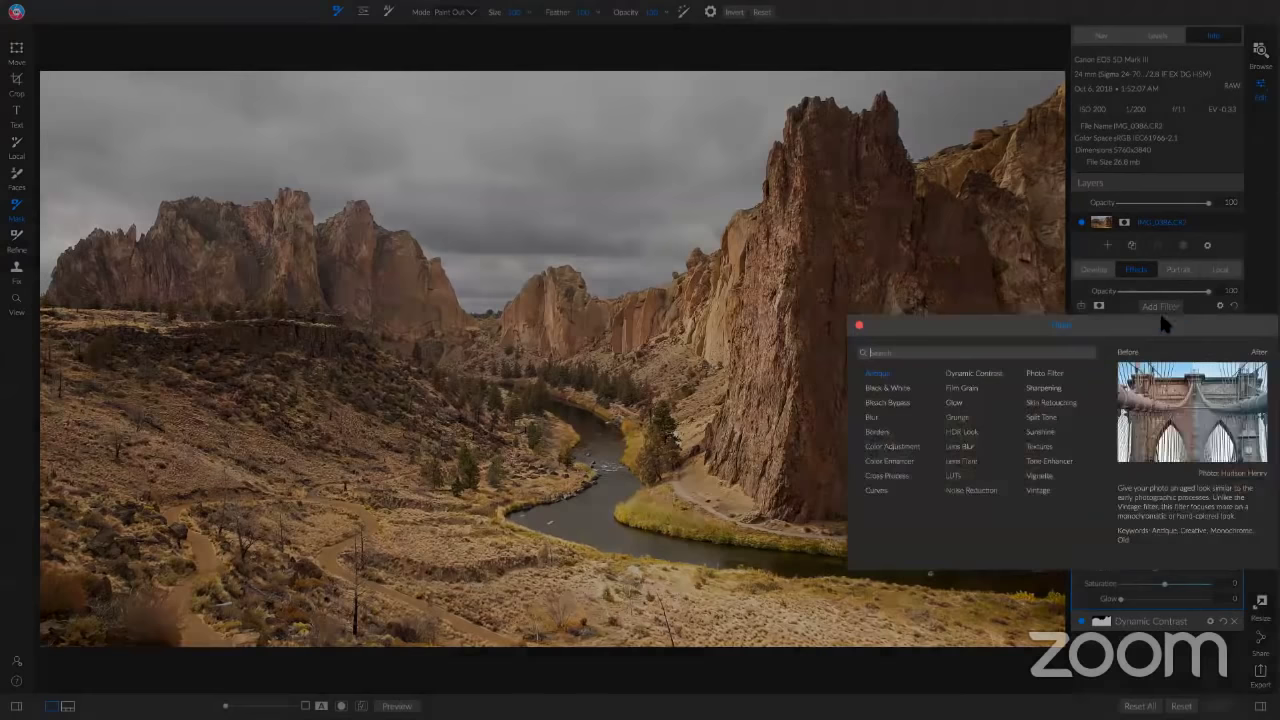
click(1040, 446)
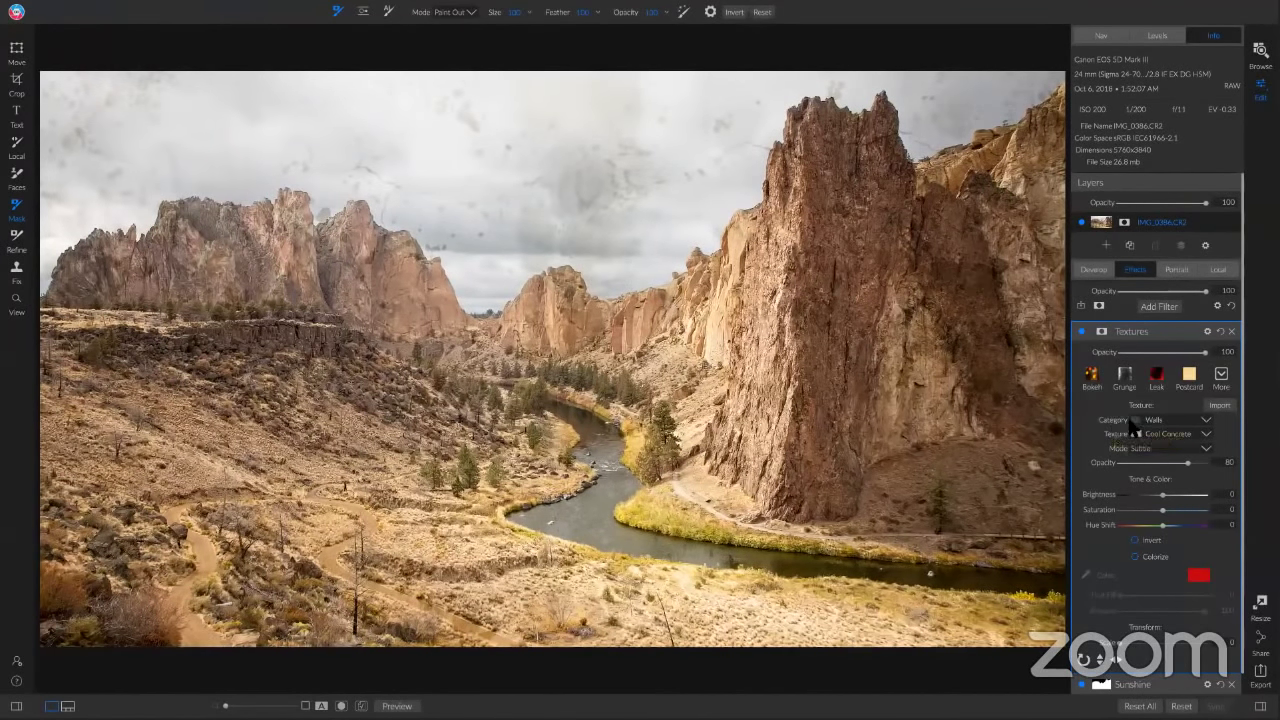
click(1162, 421)
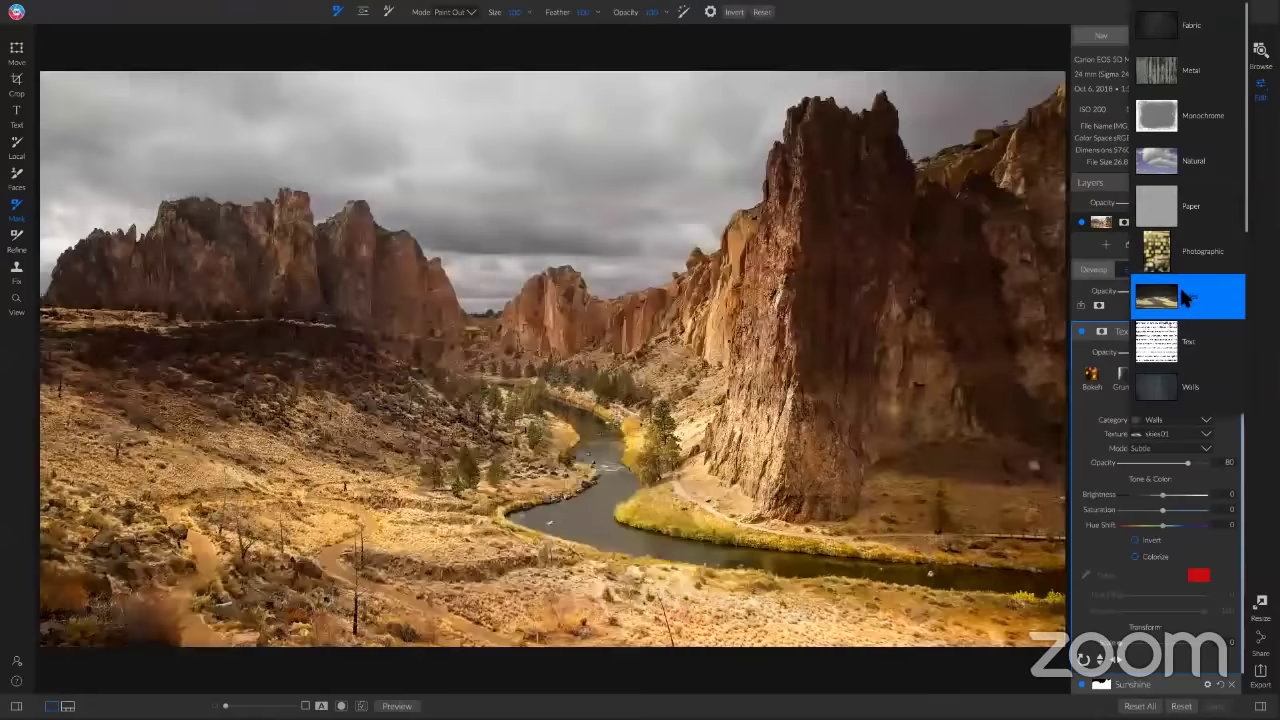
click(1181, 290)
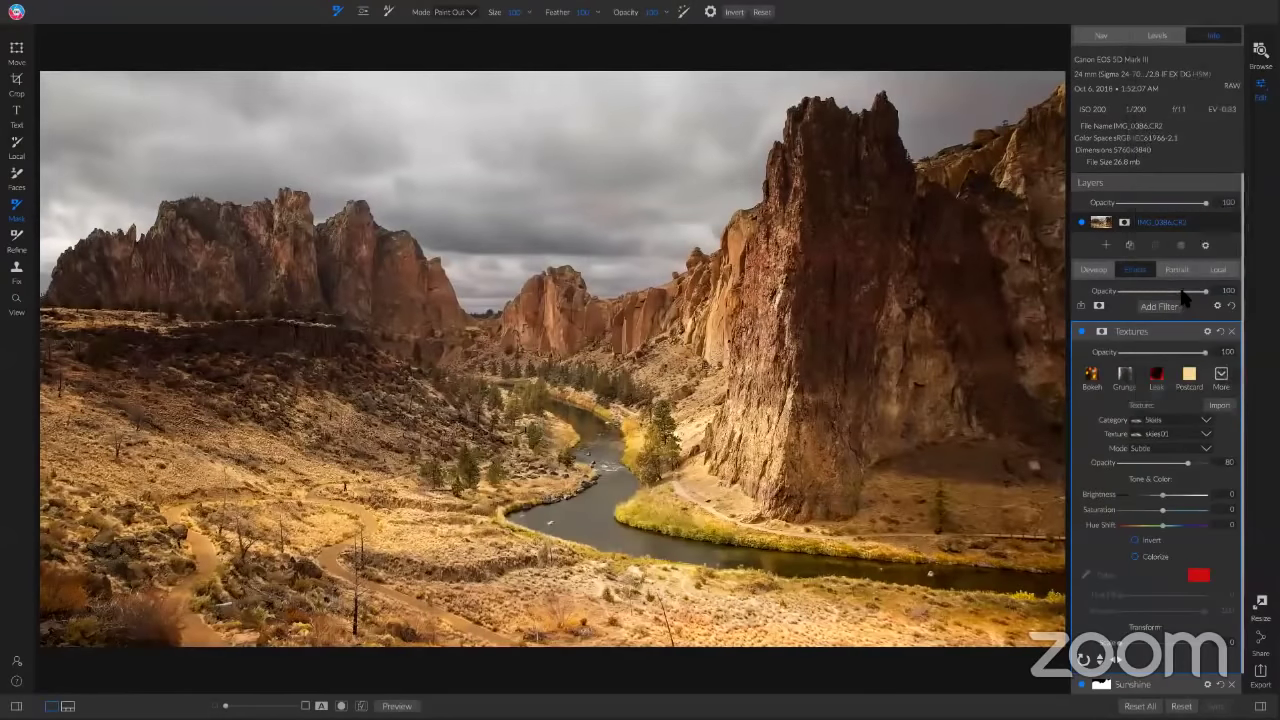
Step: Preview several sky textures and try skies09 on the Textures filter
click(1163, 432)
scroll(1178, 395, down, 5)
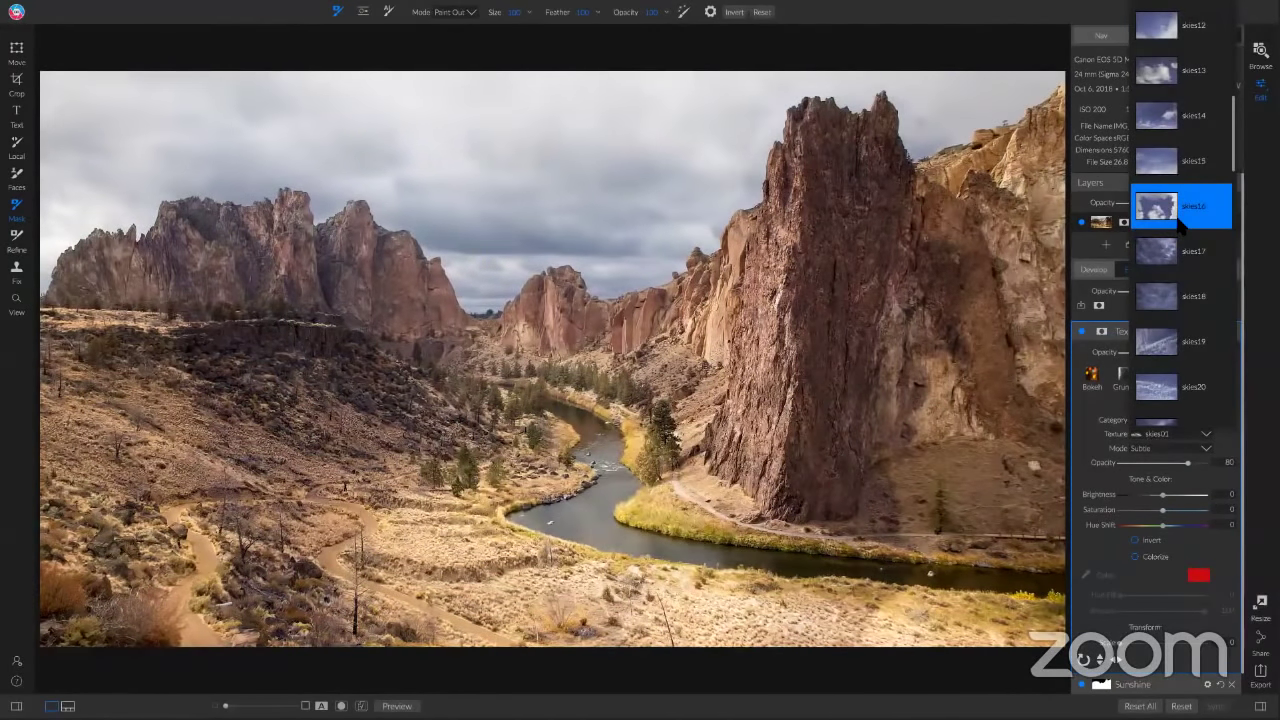
scroll(1178, 212, up, 3)
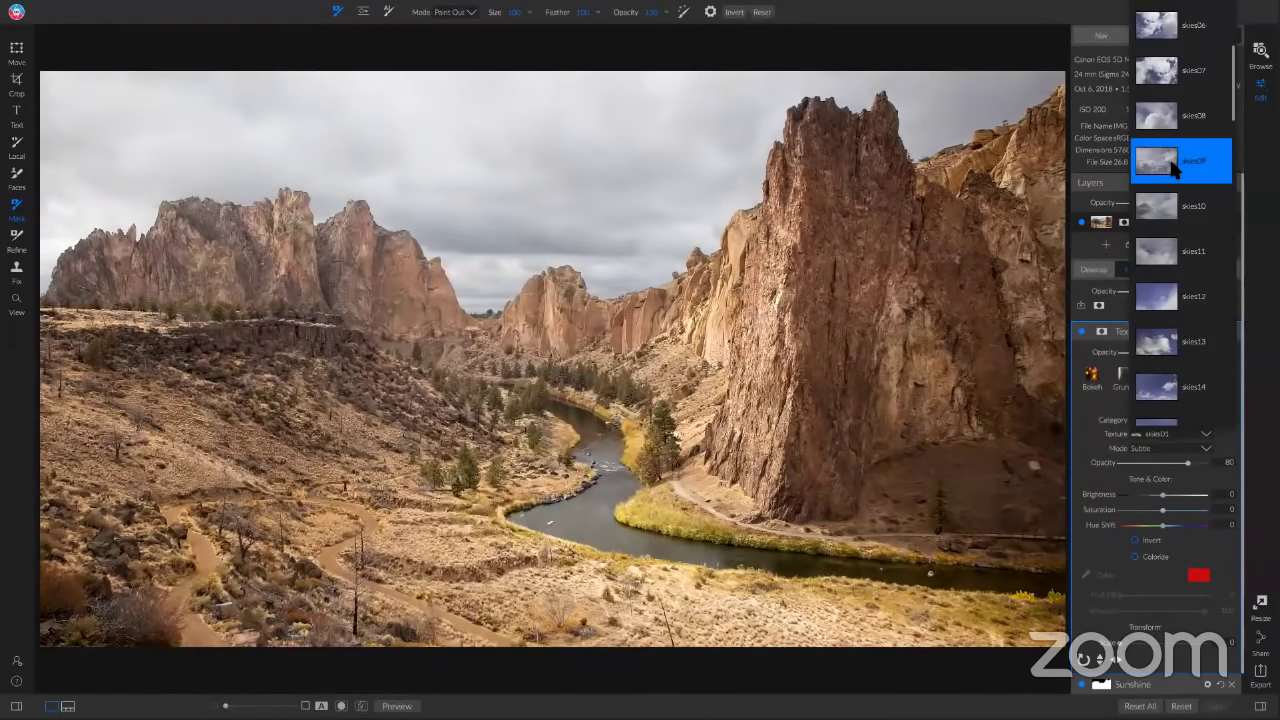
click(1175, 168)
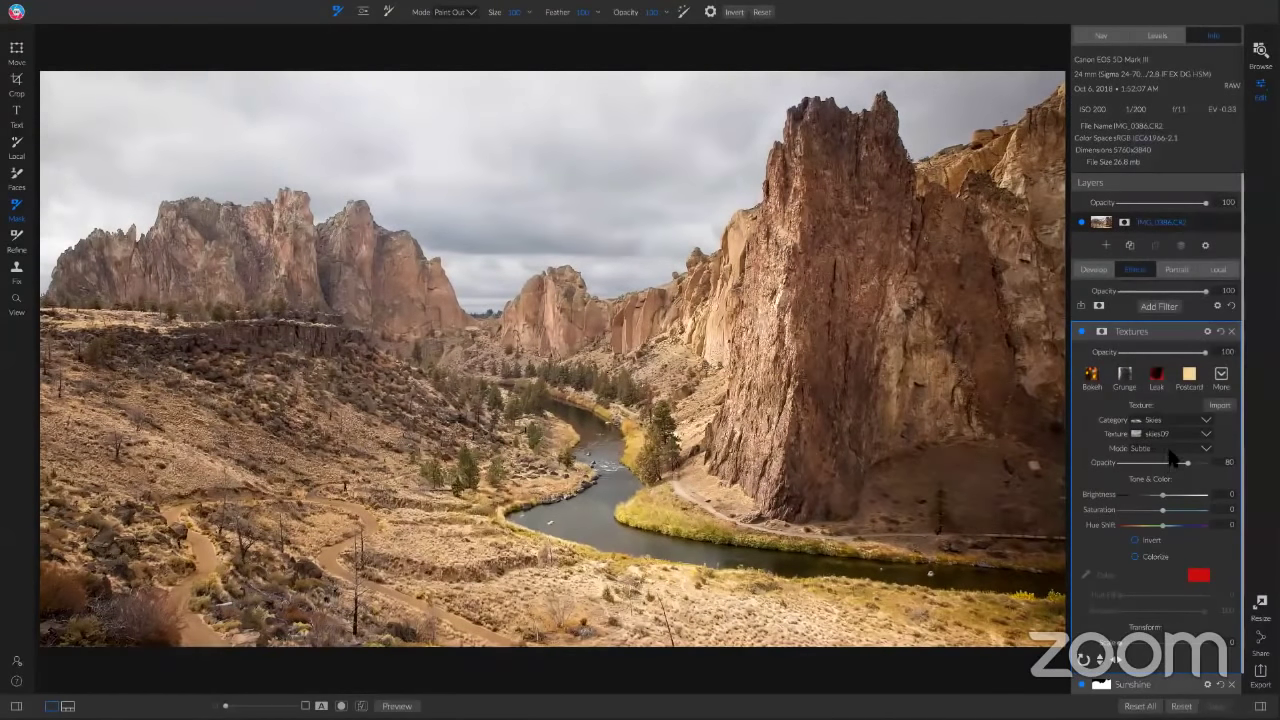
Step: Configure the Textures filter with Darker mode, the Skies39 sunset texture and an overall filter opacity of 38
click(1170, 450)
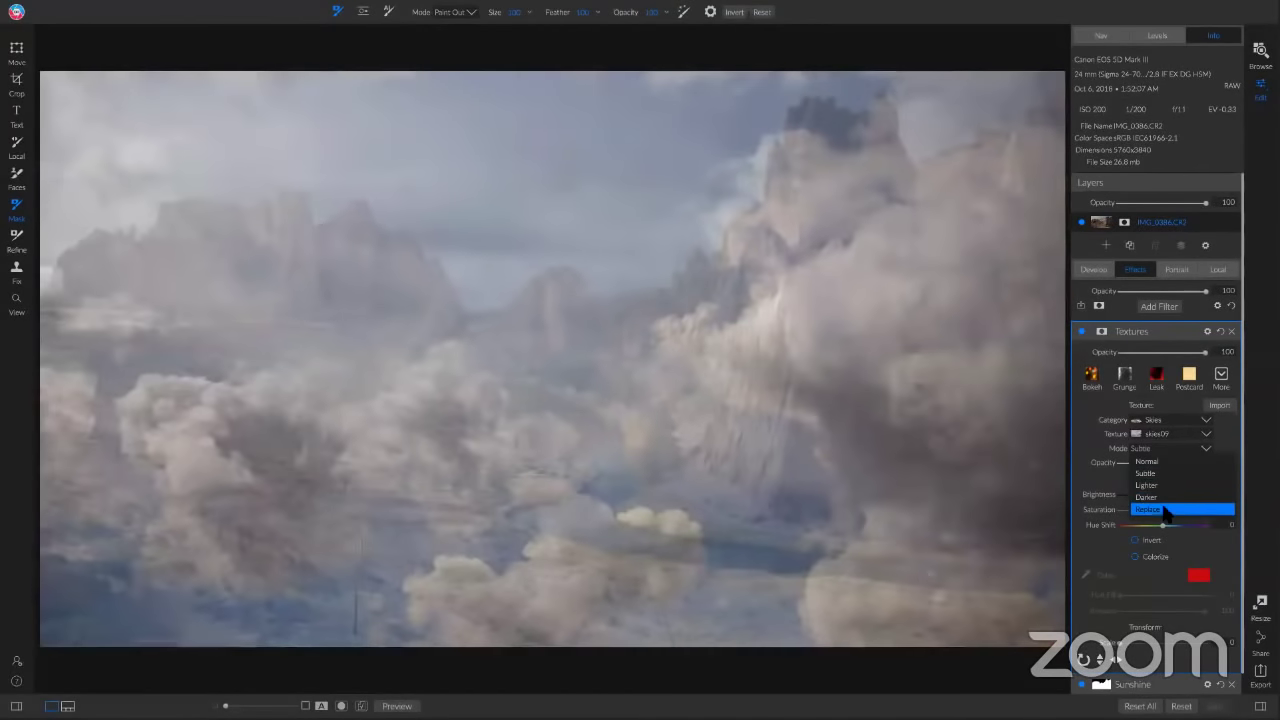
click(1165, 497)
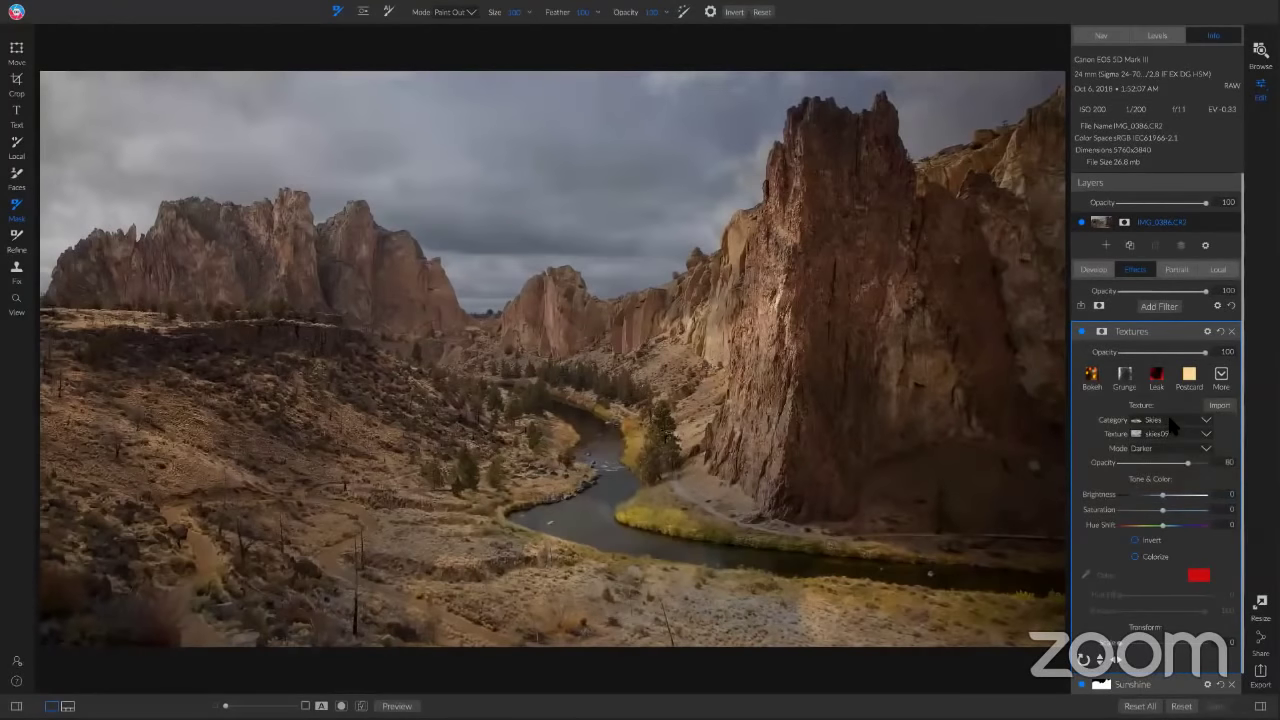
click(1173, 435)
click(1173, 437)
click(1173, 437)
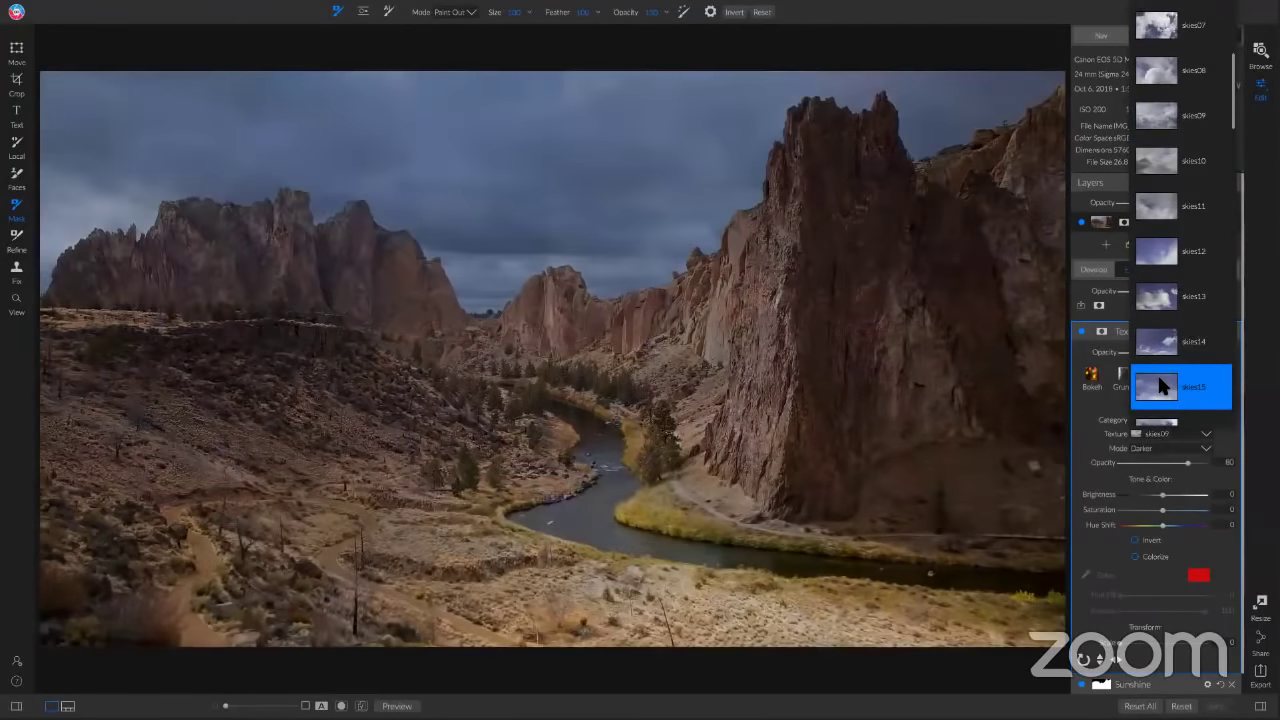
scroll(1160, 386, down, 6)
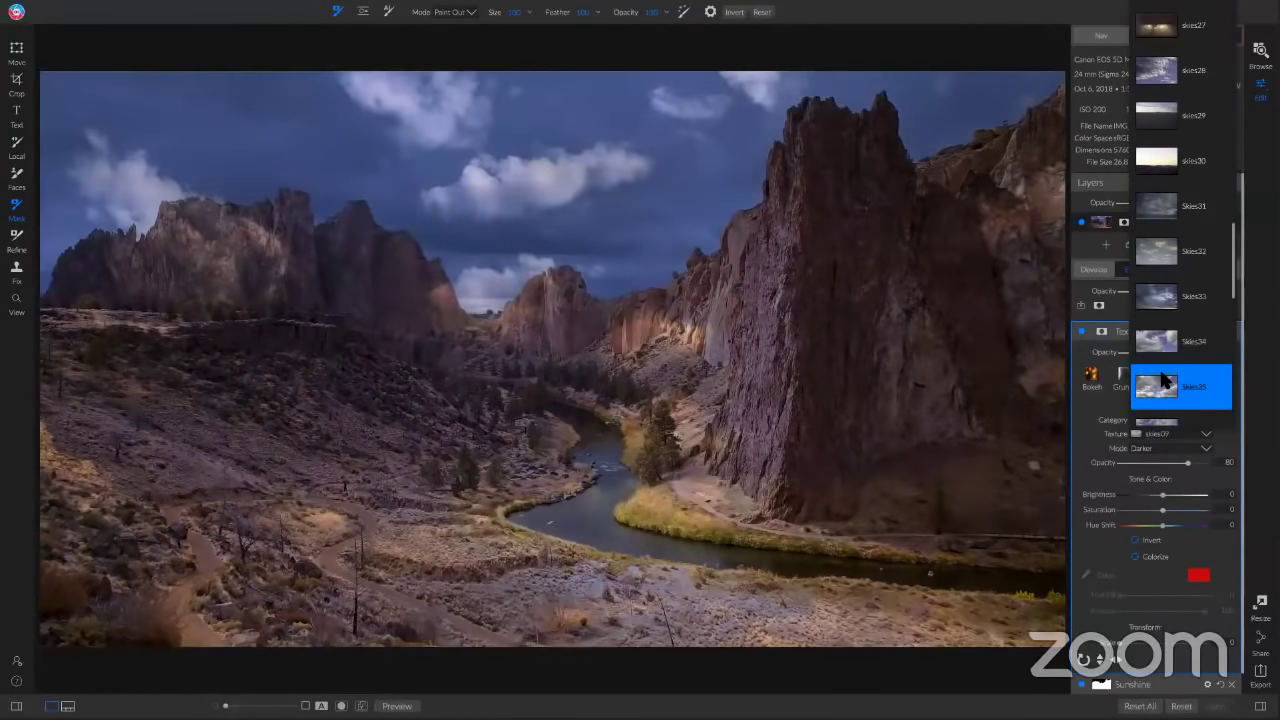
scroll(1165, 330, down, 2)
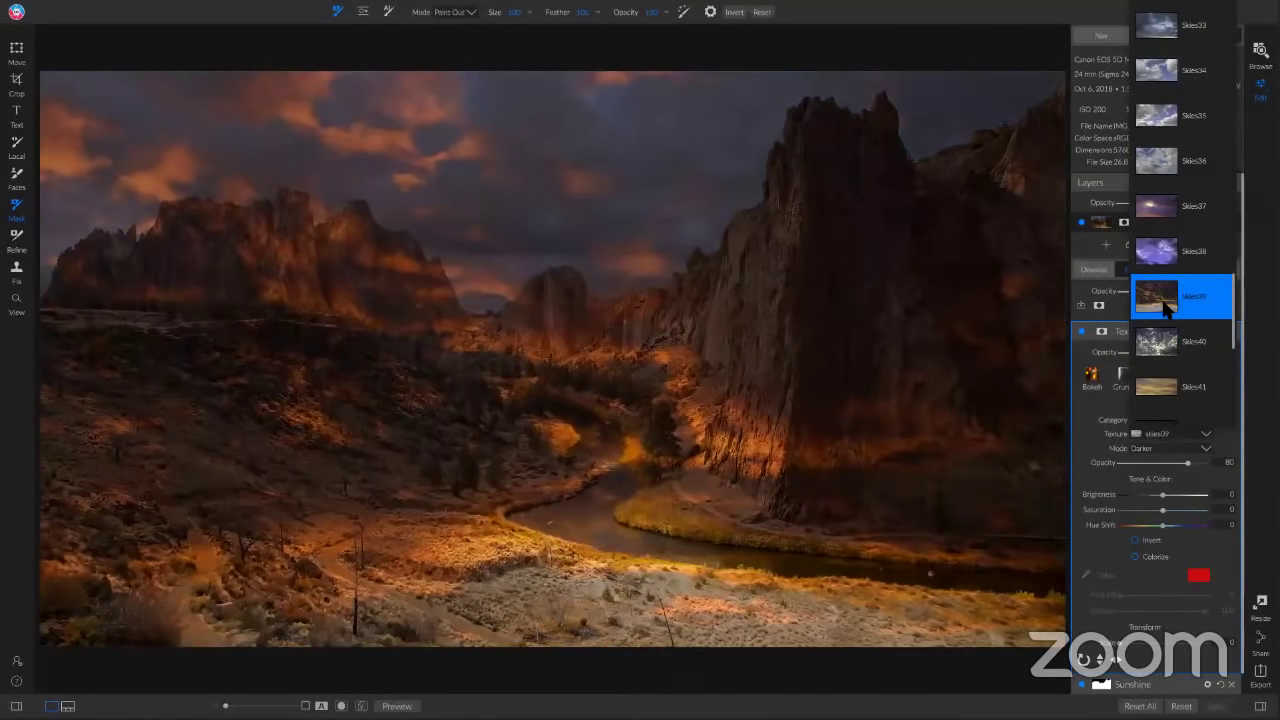
scroll(1165, 305, up, 1)
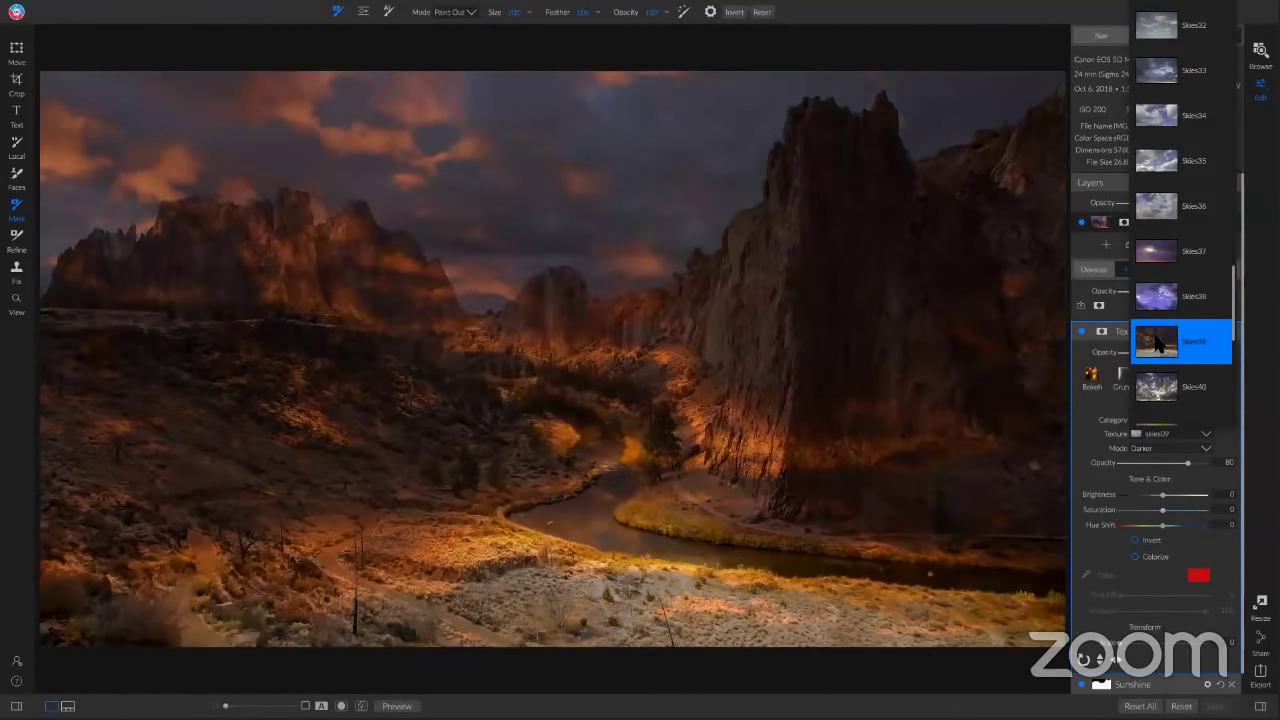
click(1157, 343)
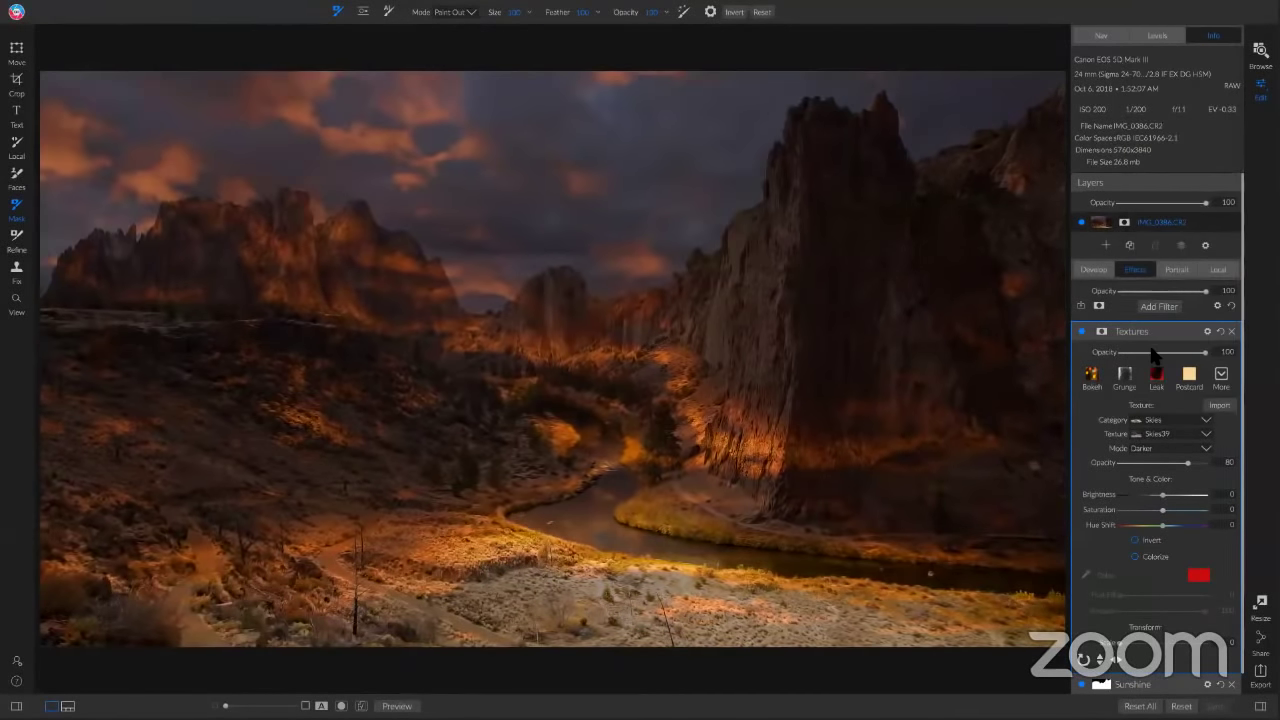
drag(1205, 352, 1150, 352)
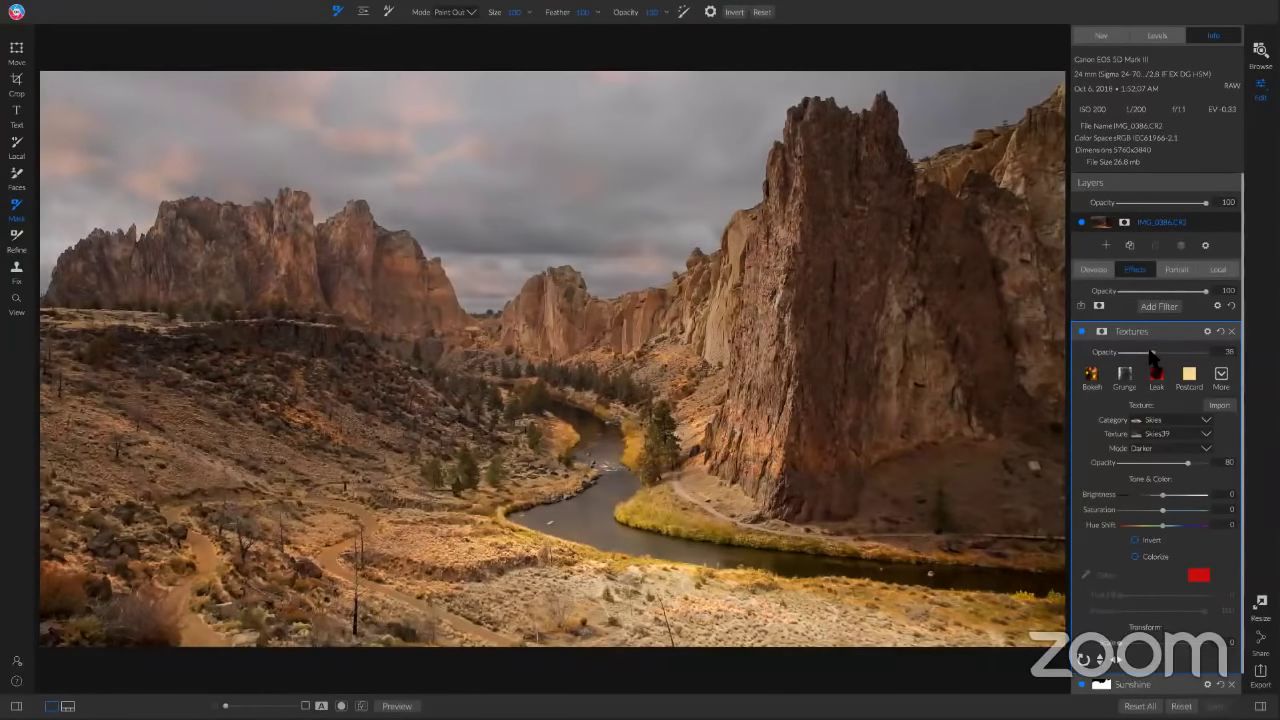
Step: Paste the copied mask onto the Textures filter, invert it to limit the texture to the sky, and lower the filter opacity to 16
click(1101, 332)
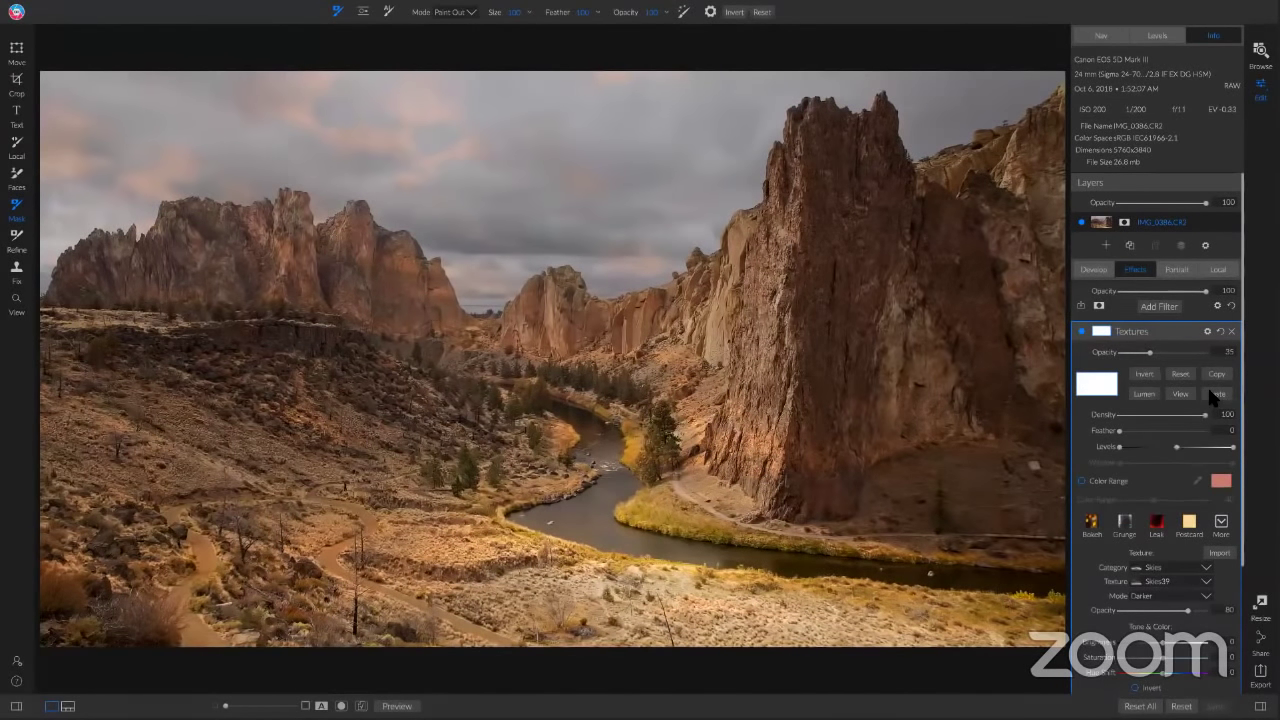
click(1214, 394)
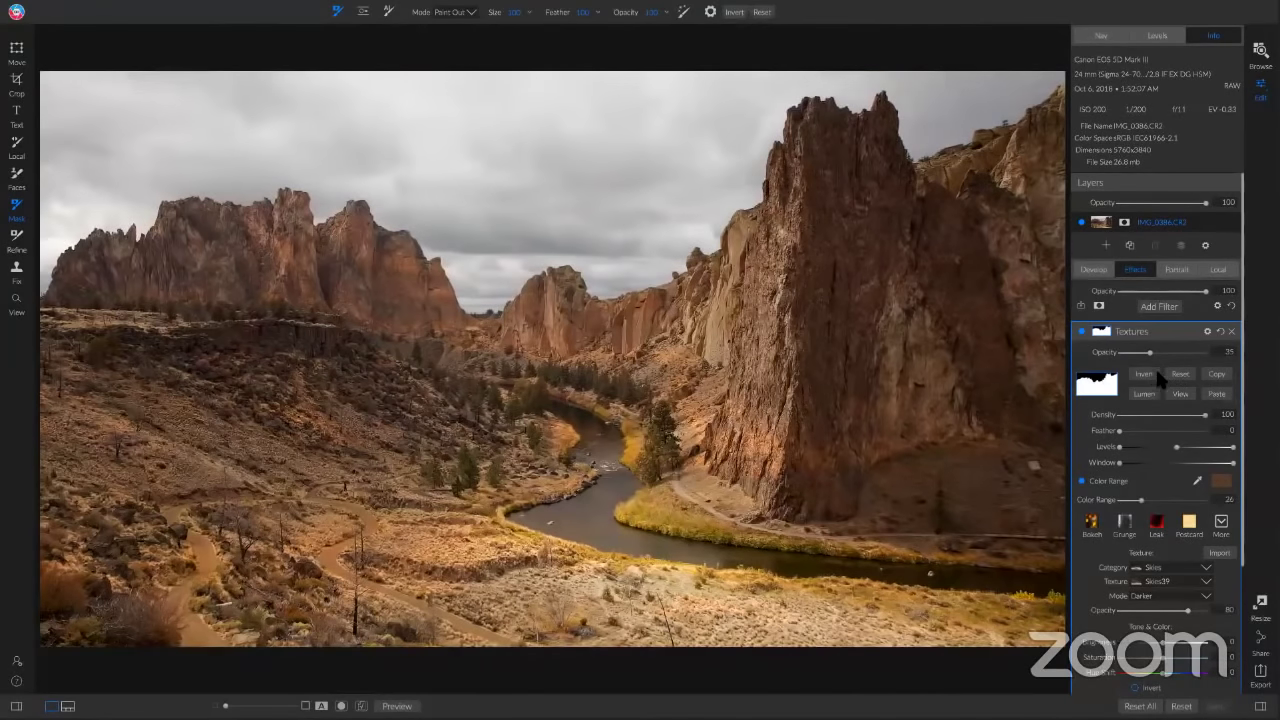
click(1148, 373)
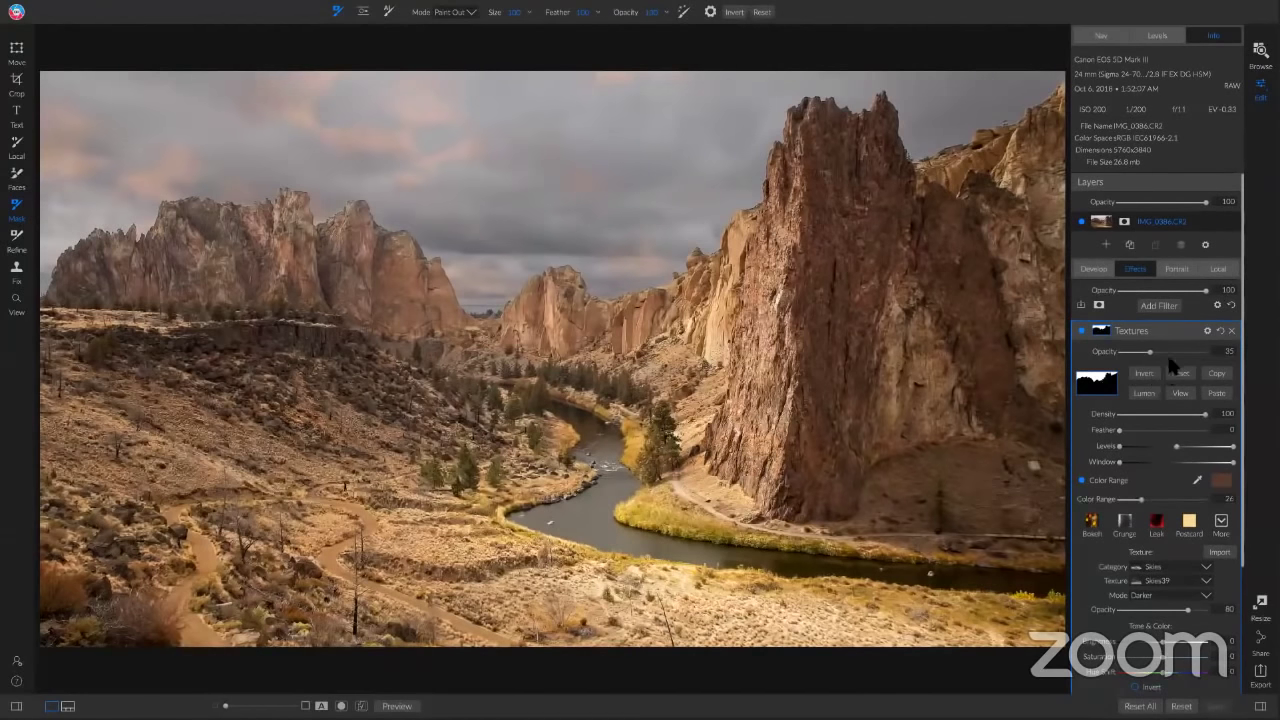
drag(1148, 355, 1133, 361)
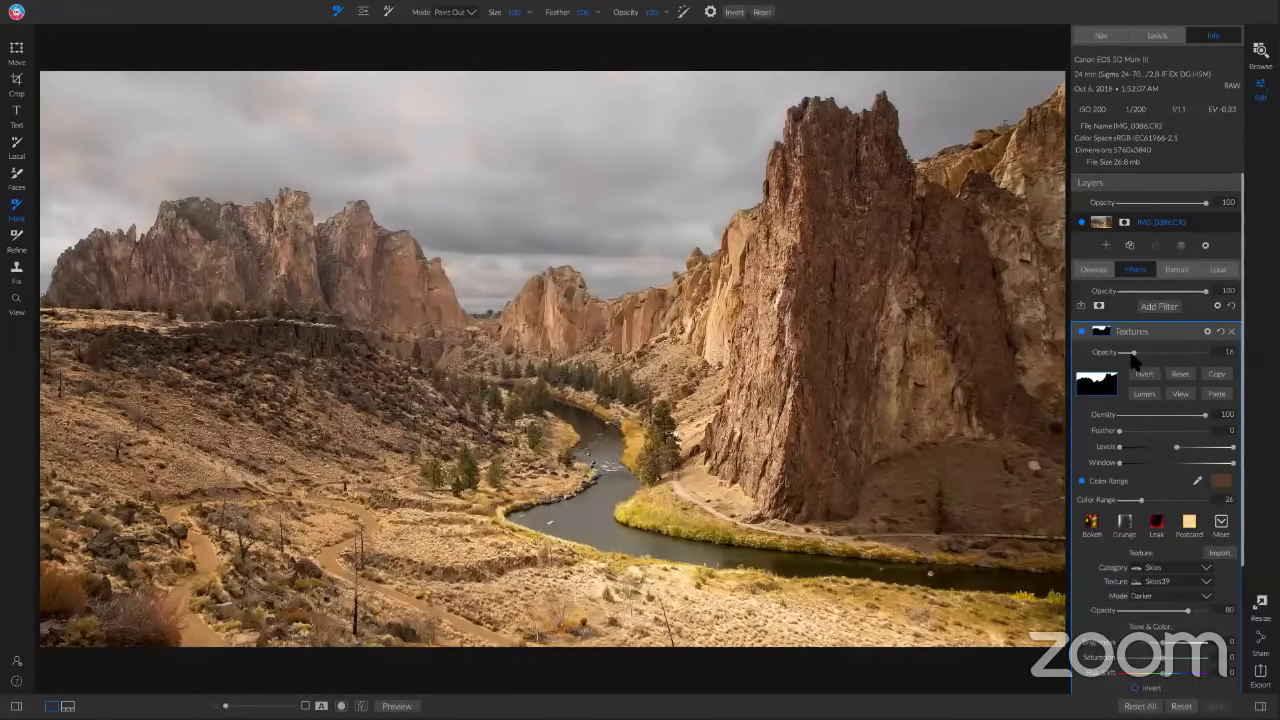
Step: Set the sky texture's brightness to 38, saturation to 11 and filter opacity to 15, and compare the photo with and without it
scroll(1165, 556, down, 1)
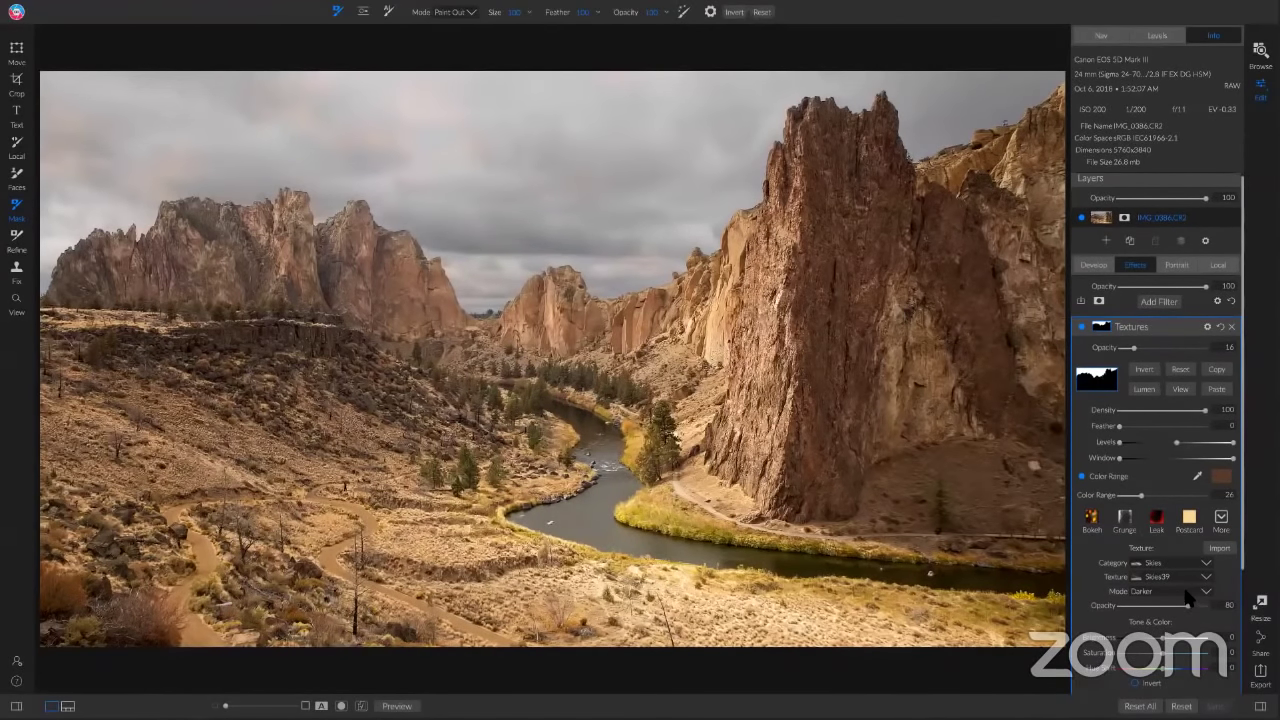
scroll(1188, 598, down, 4)
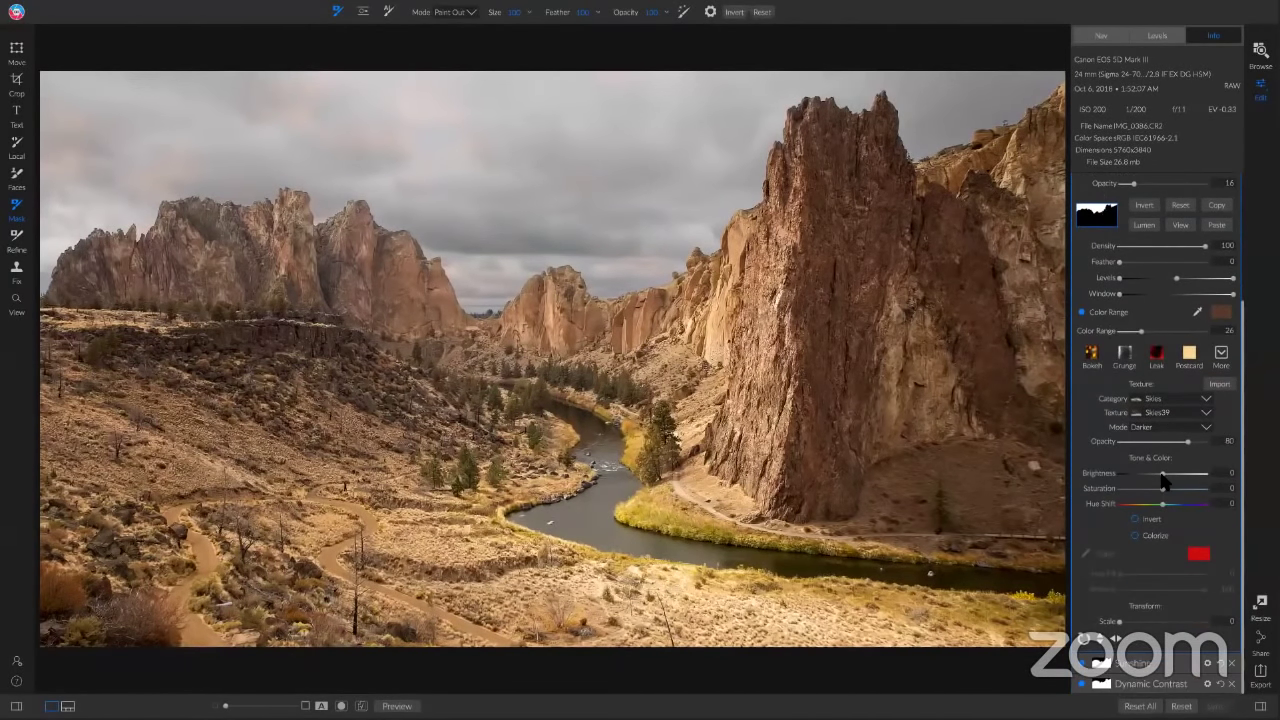
drag(1162, 473, 1178, 474)
scroll(1150, 440, up, 1)
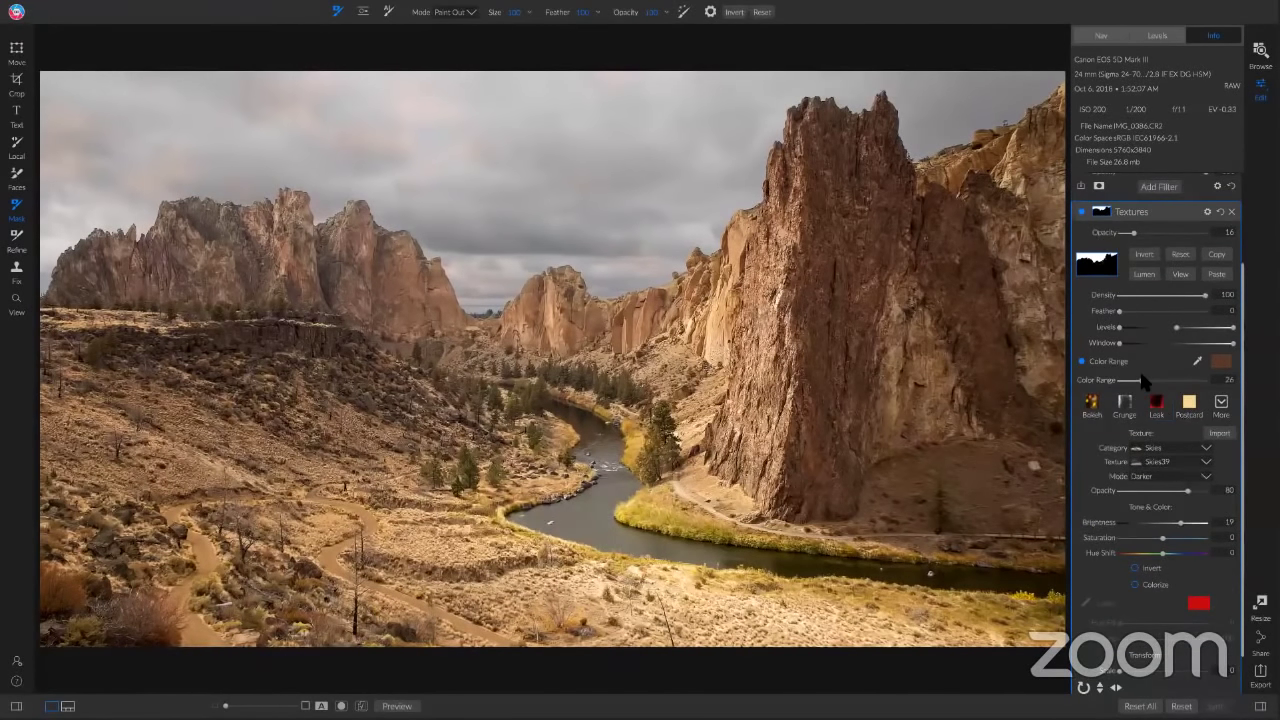
drag(1133, 232, 1137, 233)
drag(1166, 541, 1191, 525)
scroll(1190, 515, up, 2)
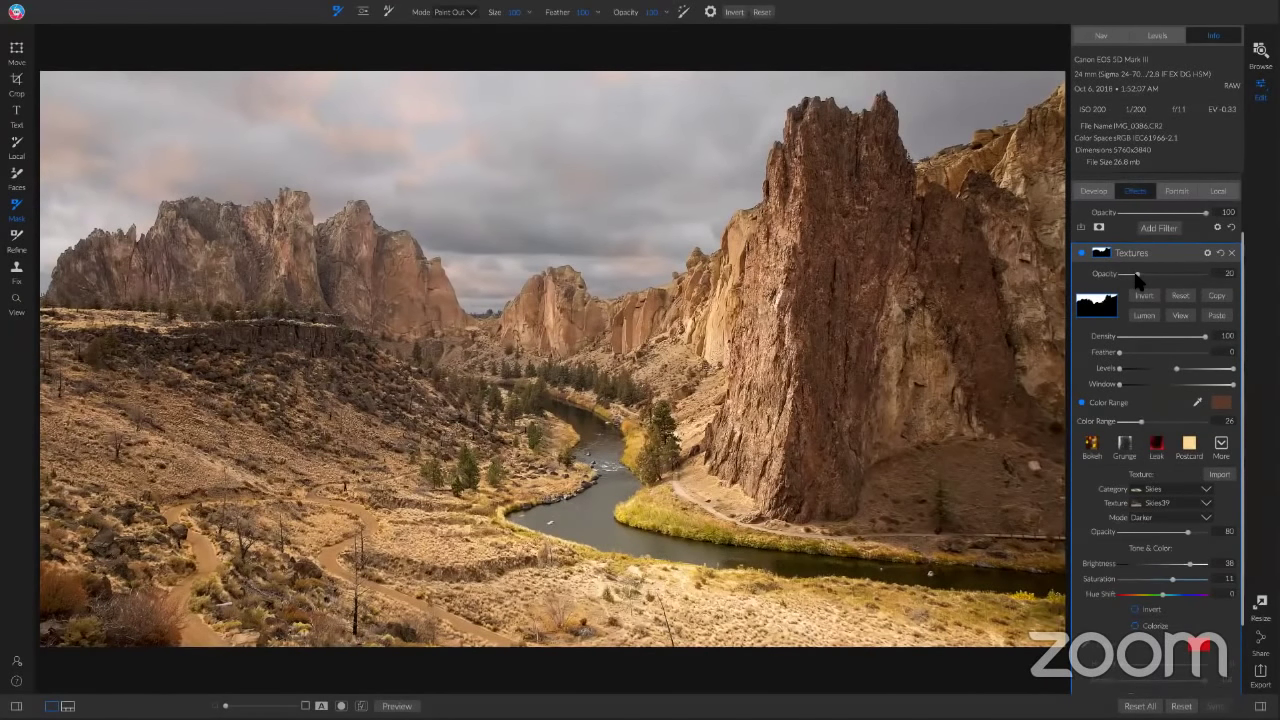
drag(1133, 276, 1130, 276)
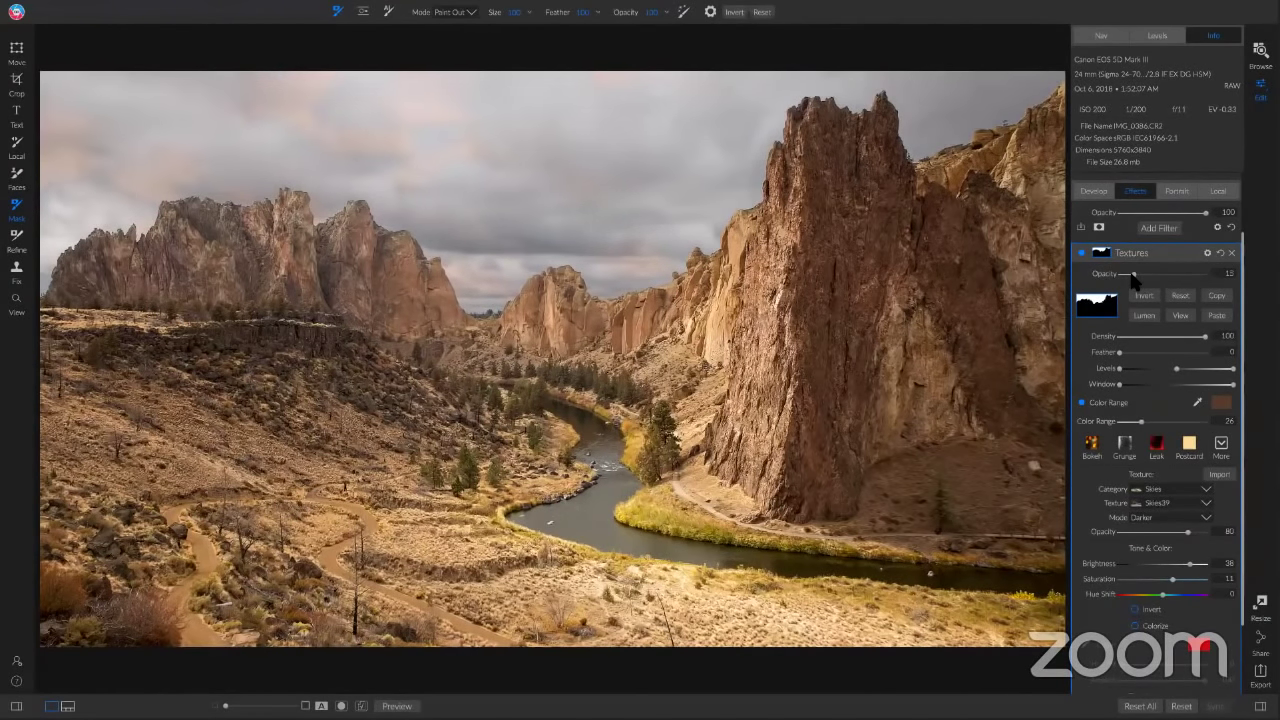
click(1080, 251)
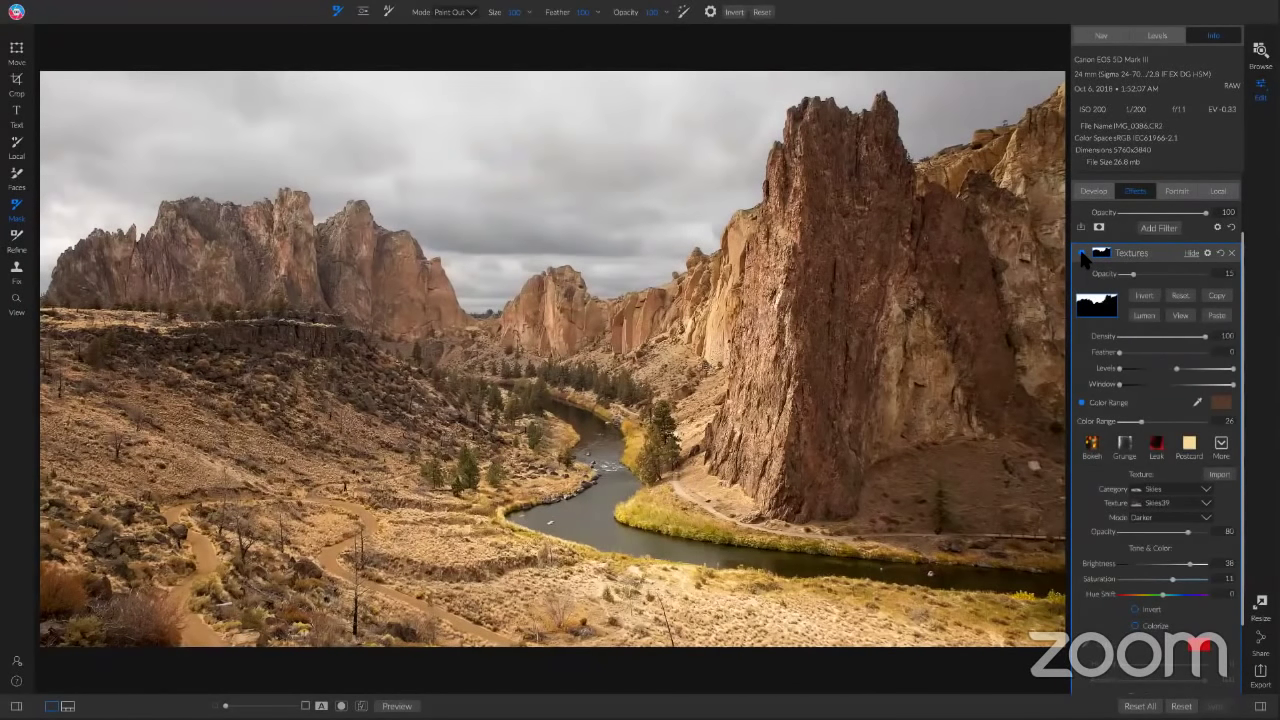
click(1080, 251)
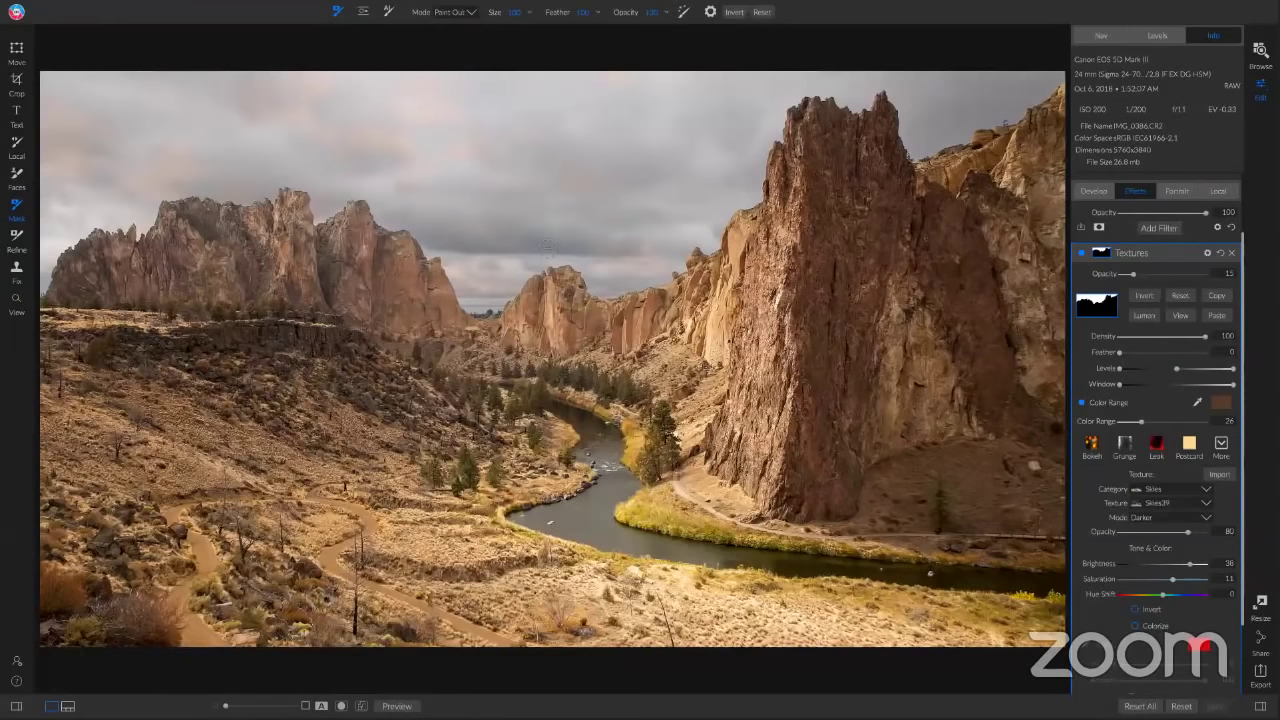
key(backslash)
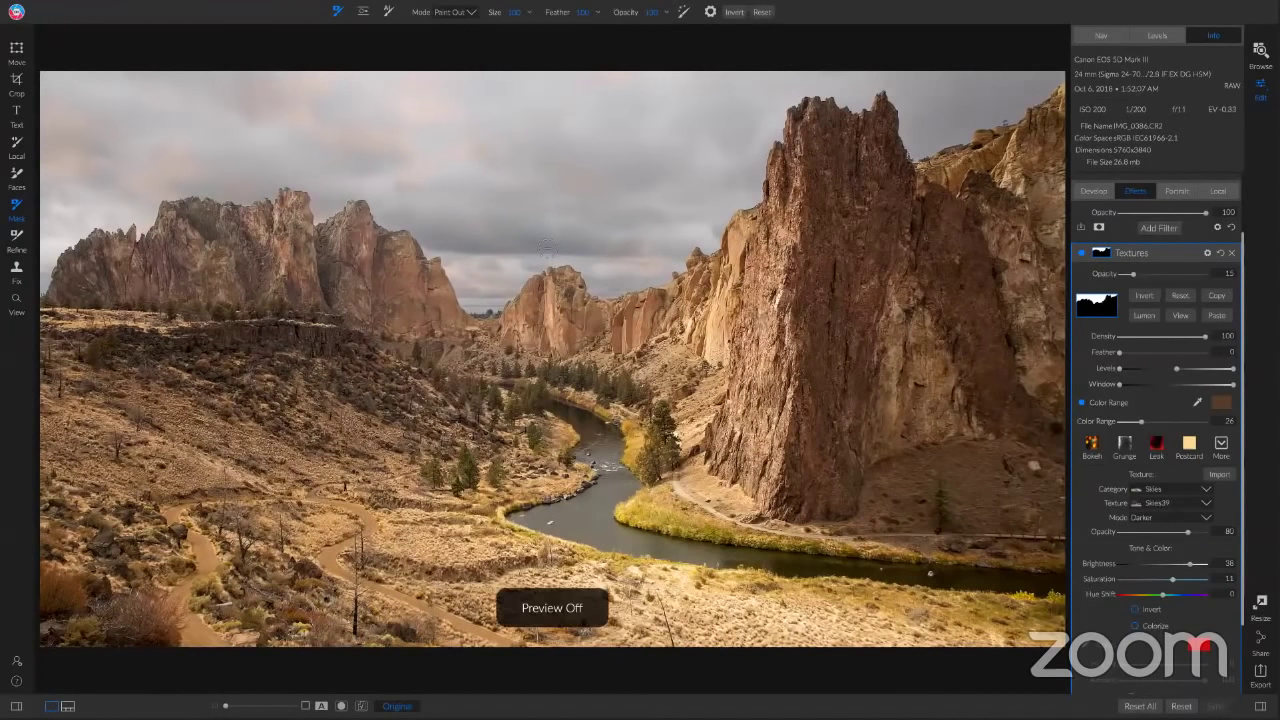
key(backslash)
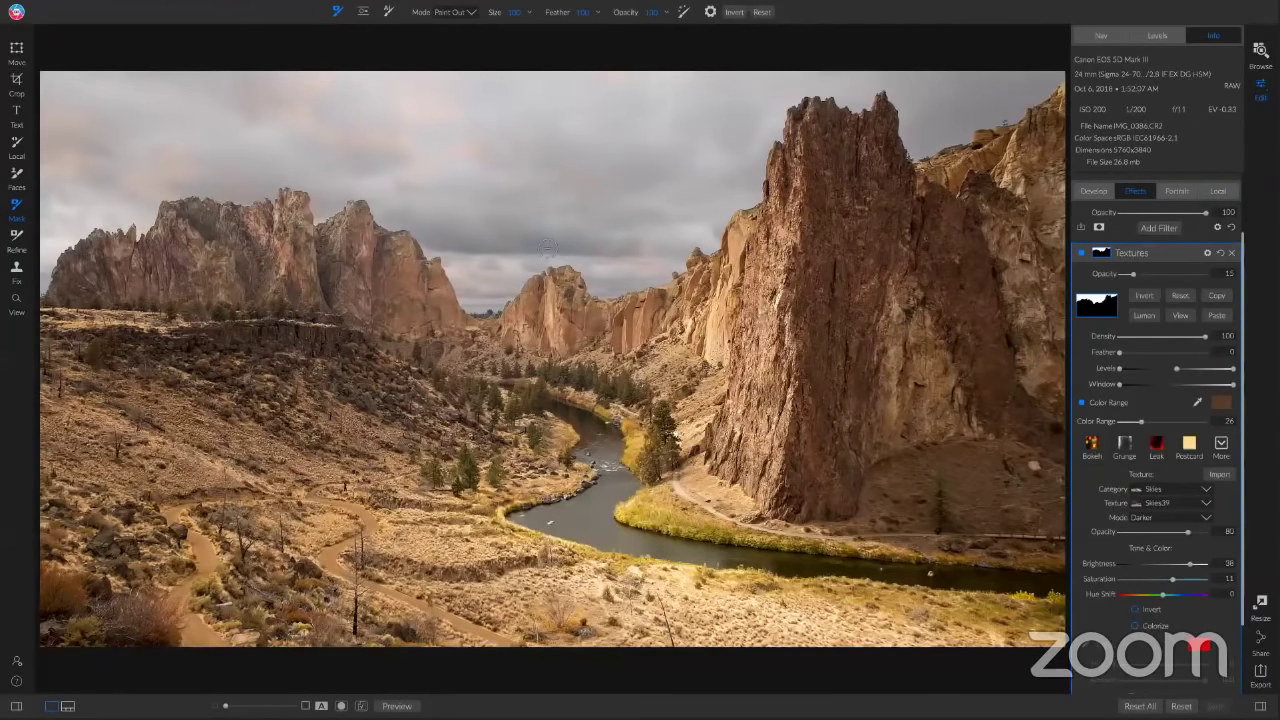
Step: Add a second Textures filter with the Light Leak 4 preset and check the photo with it off and on
click(1161, 228)
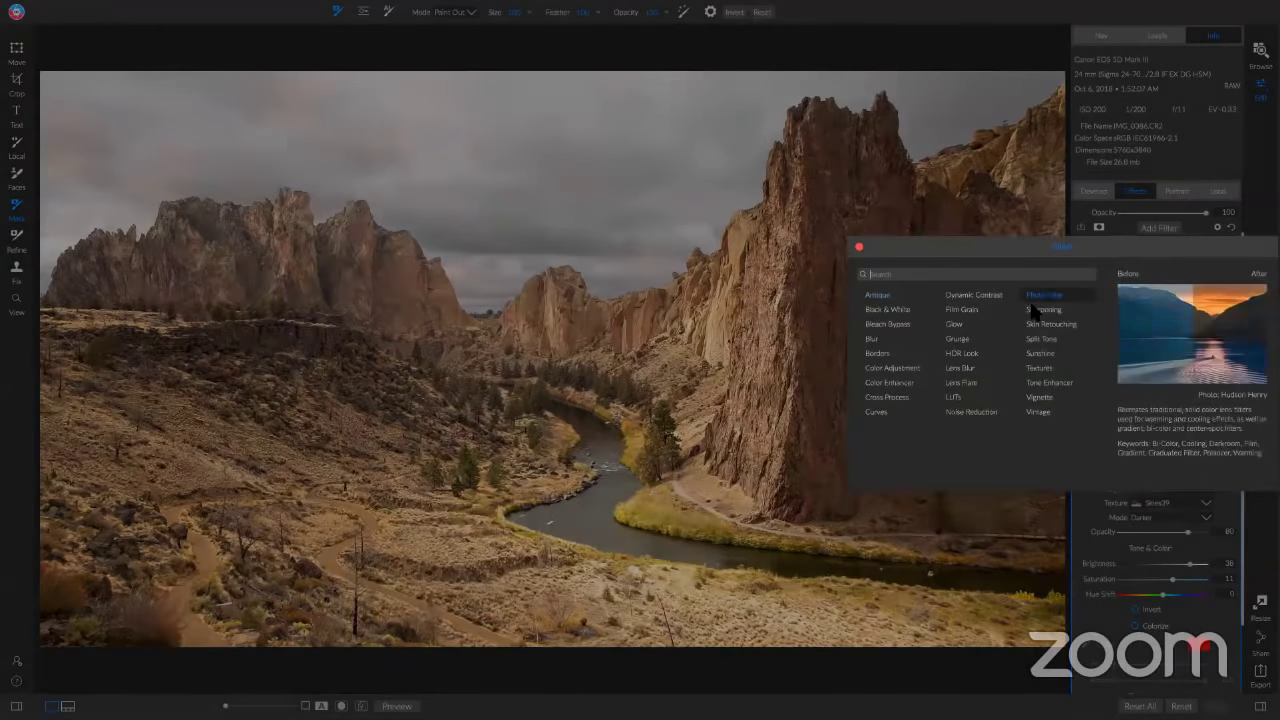
click(1040, 368)
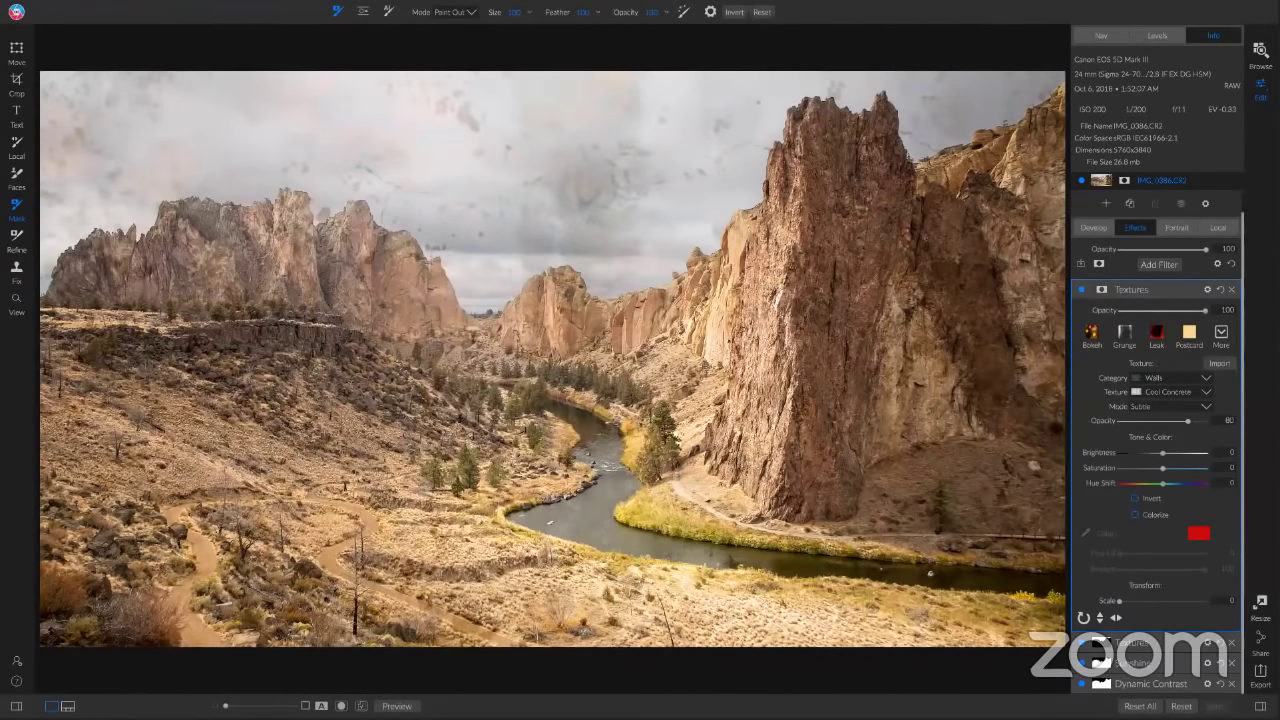
click(1221, 335)
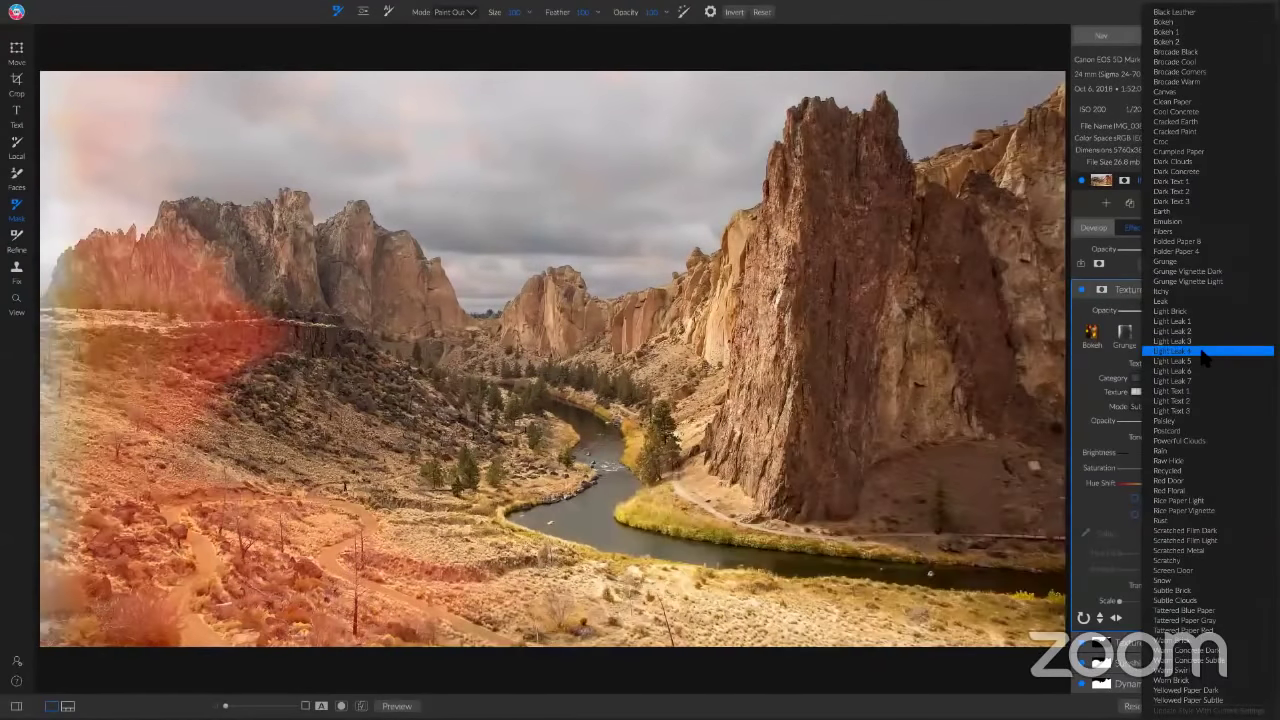
click(1203, 353)
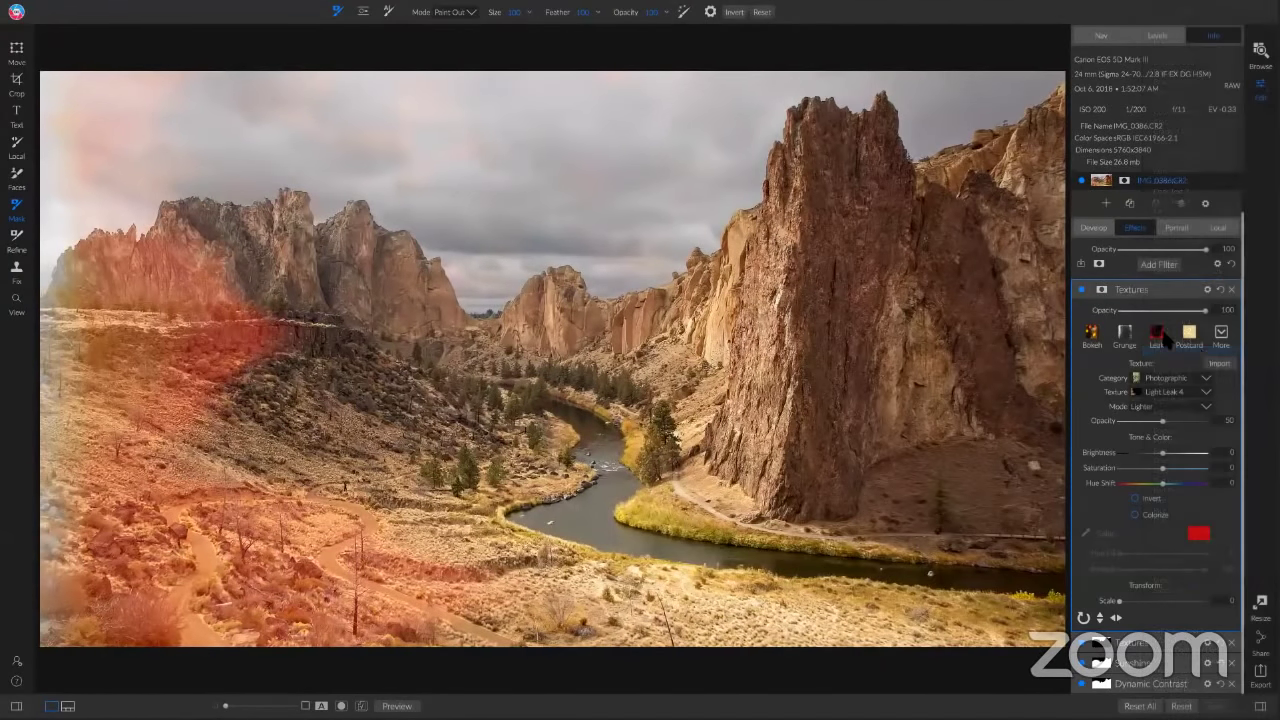
click(1080, 290)
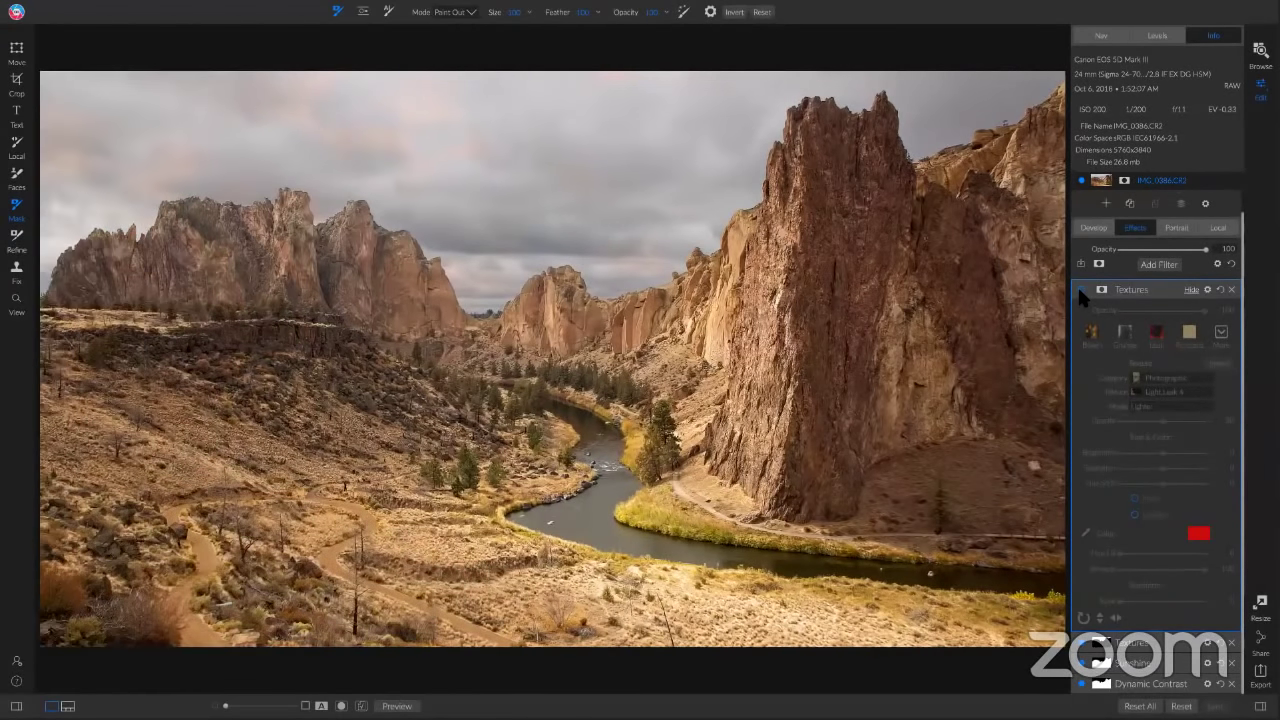
click(1080, 290)
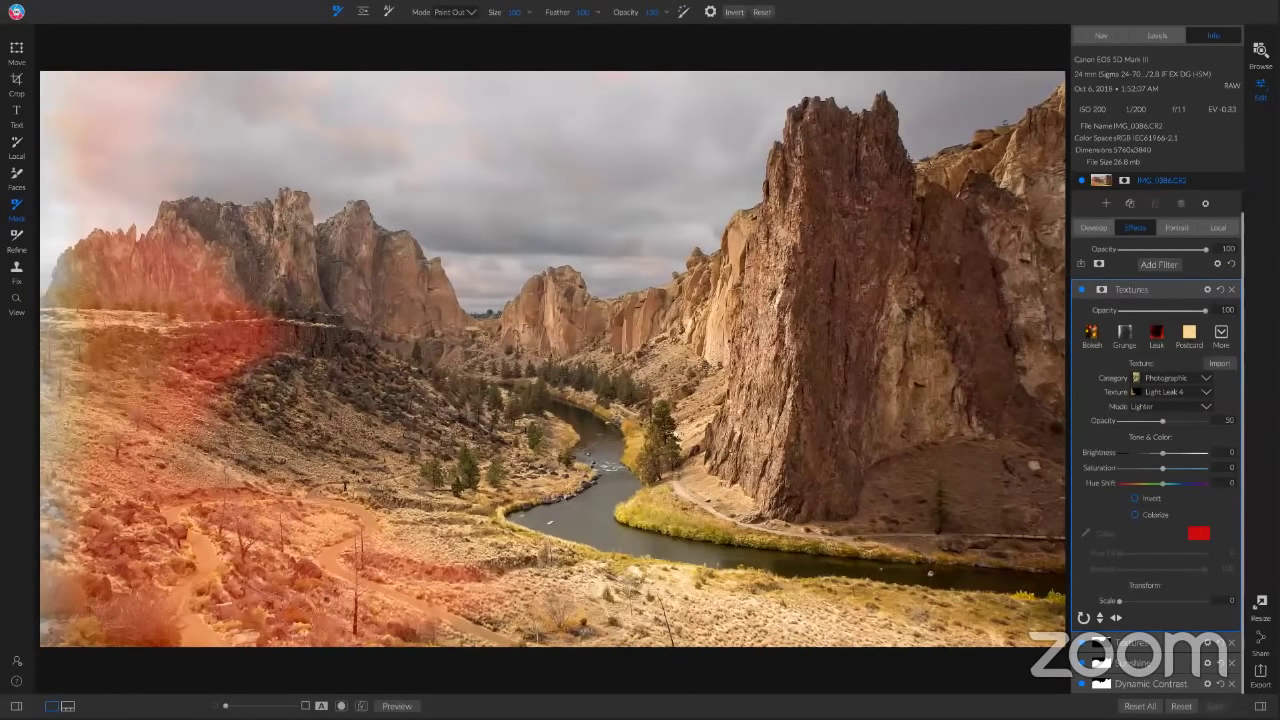
Step: Try the Light Leak 5 texture on the second Textures filter and switch back to Light Leak 4
click(1203, 394)
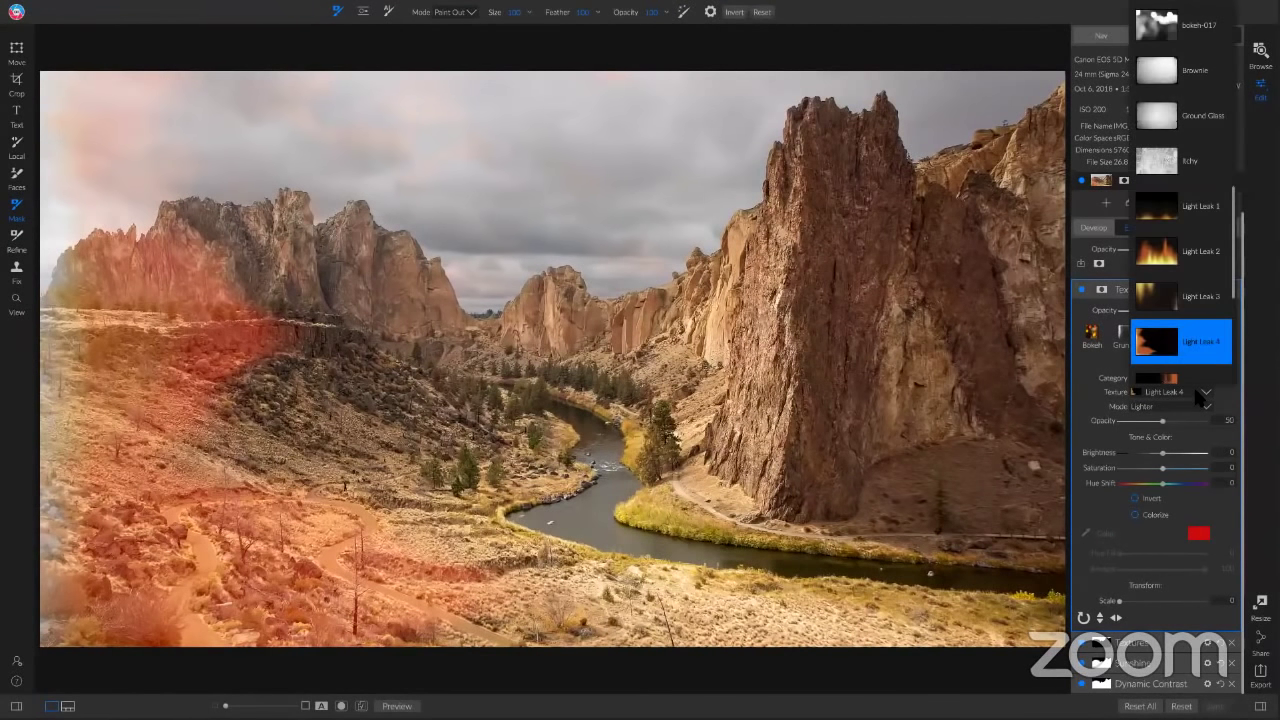
key(Down)
key(Down)
key(Down)
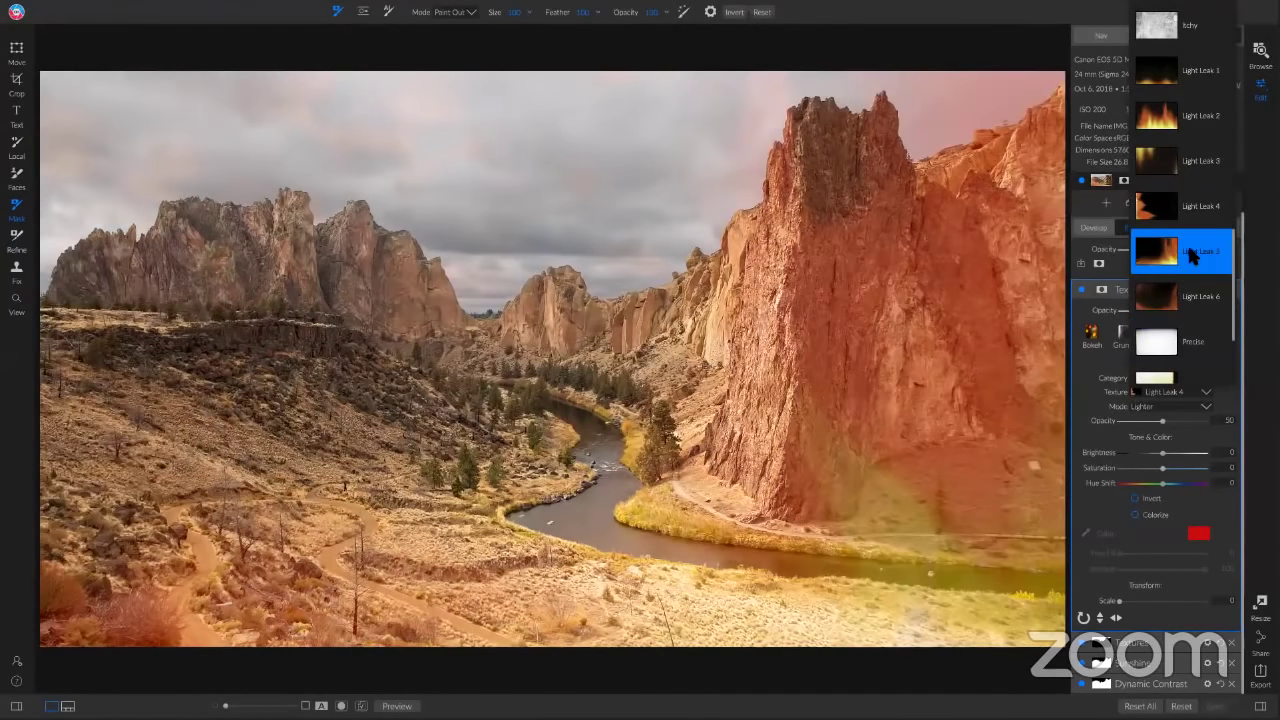
click(1187, 245)
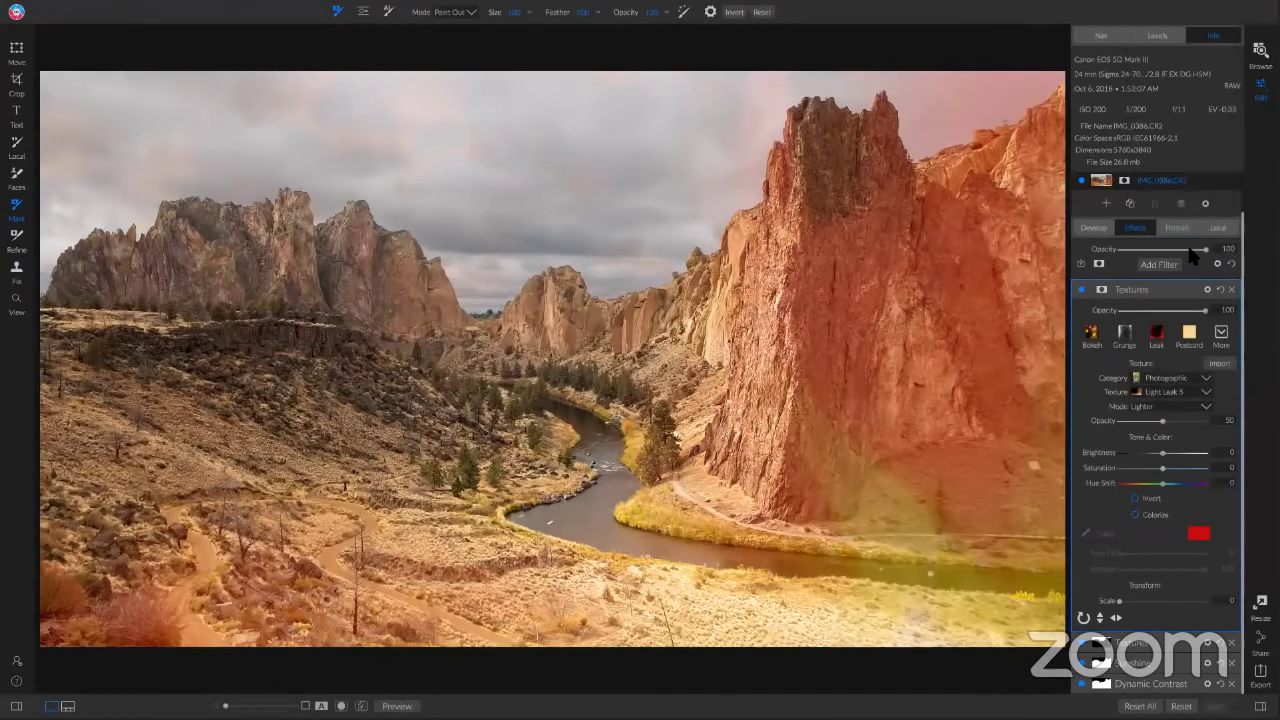
click(1193, 395)
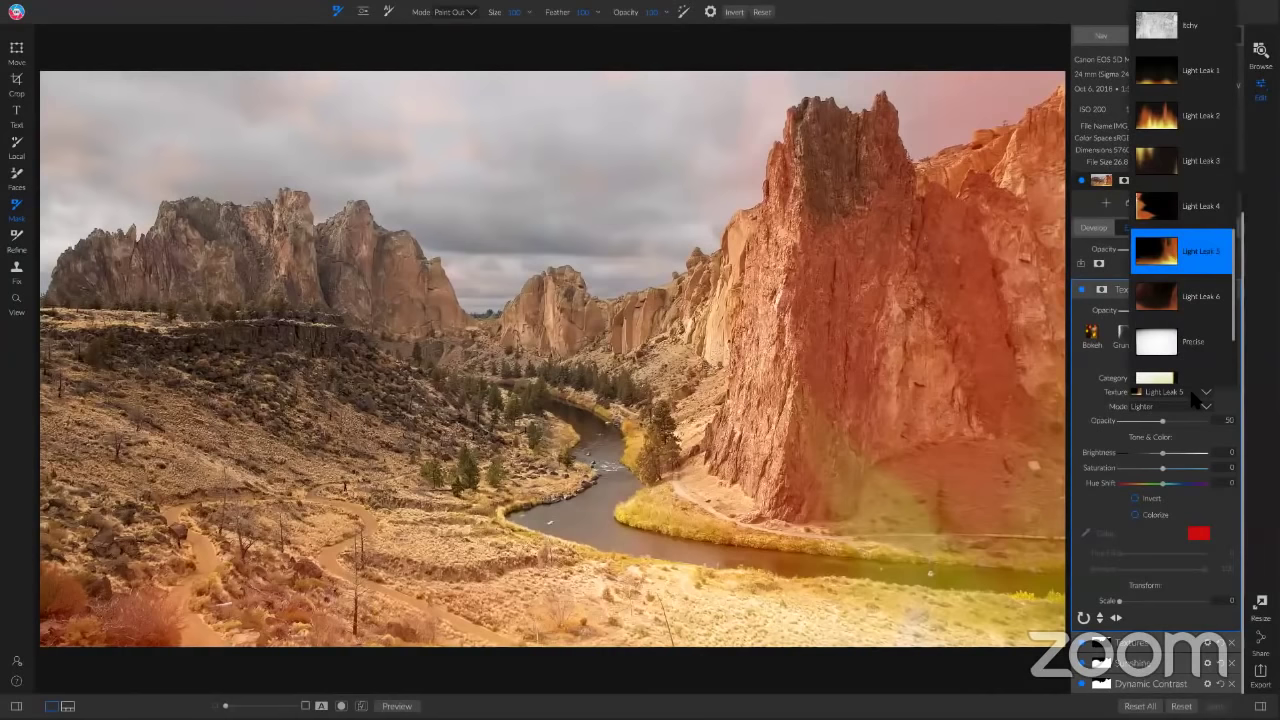
scroll(1196, 230, down, 3)
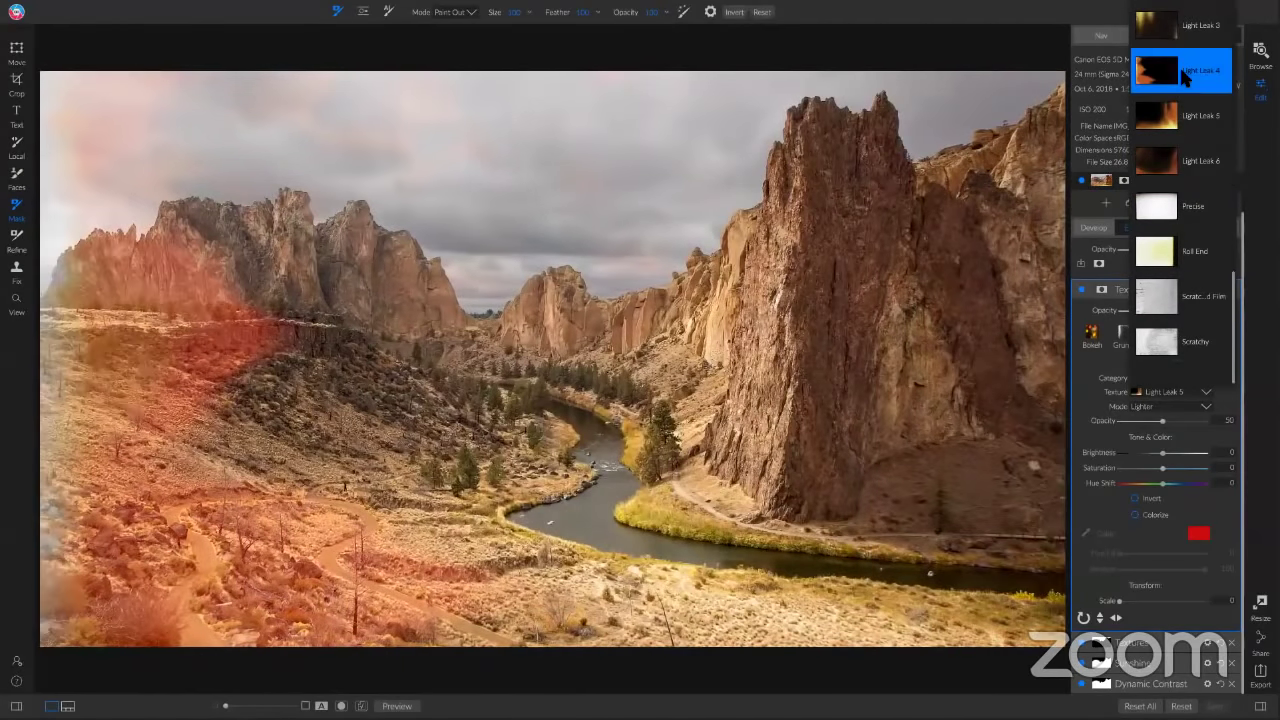
click(1182, 70)
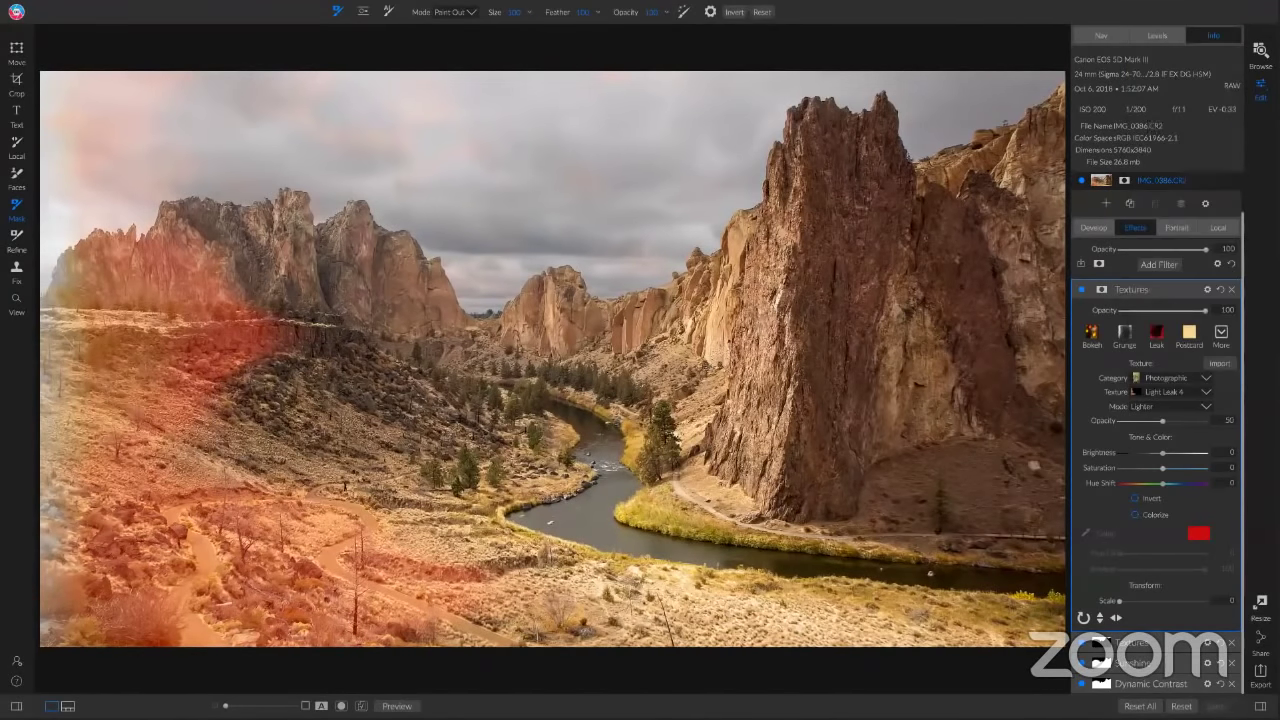
Step: Add a Vintage filter with the Warm preset at 70 opacity and compare the result with the original photo
click(1158, 265)
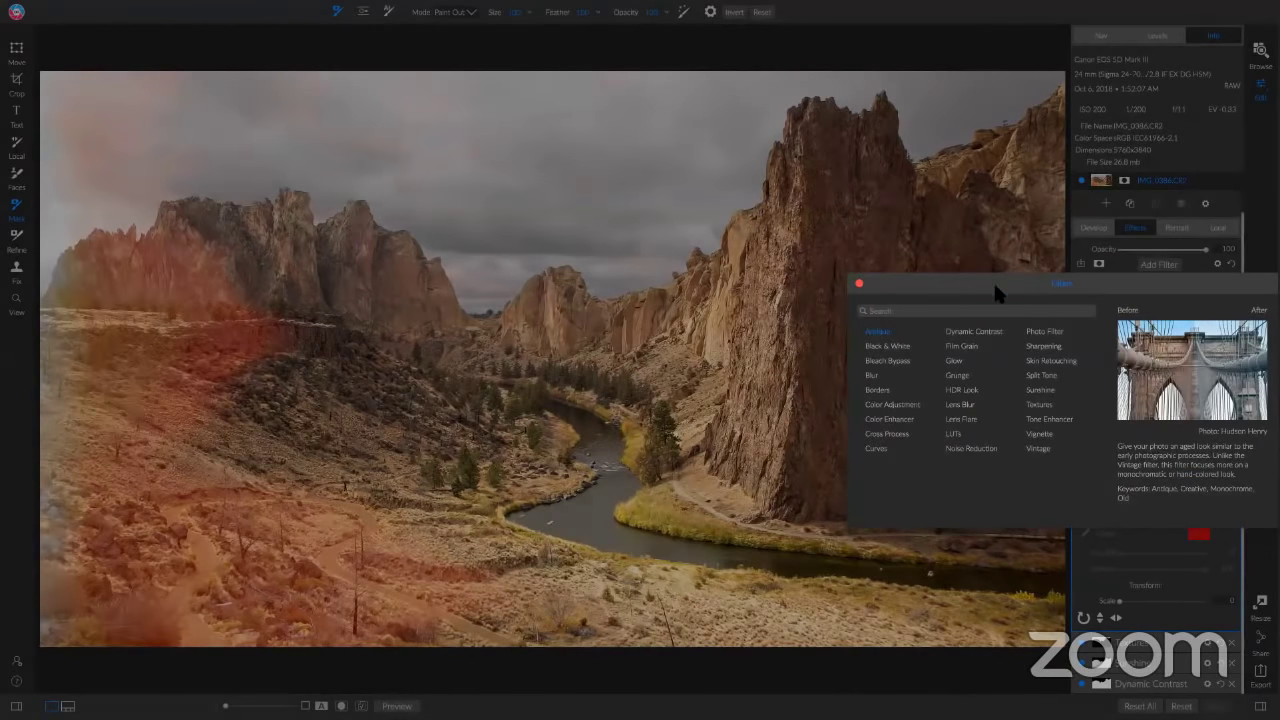
click(1040, 449)
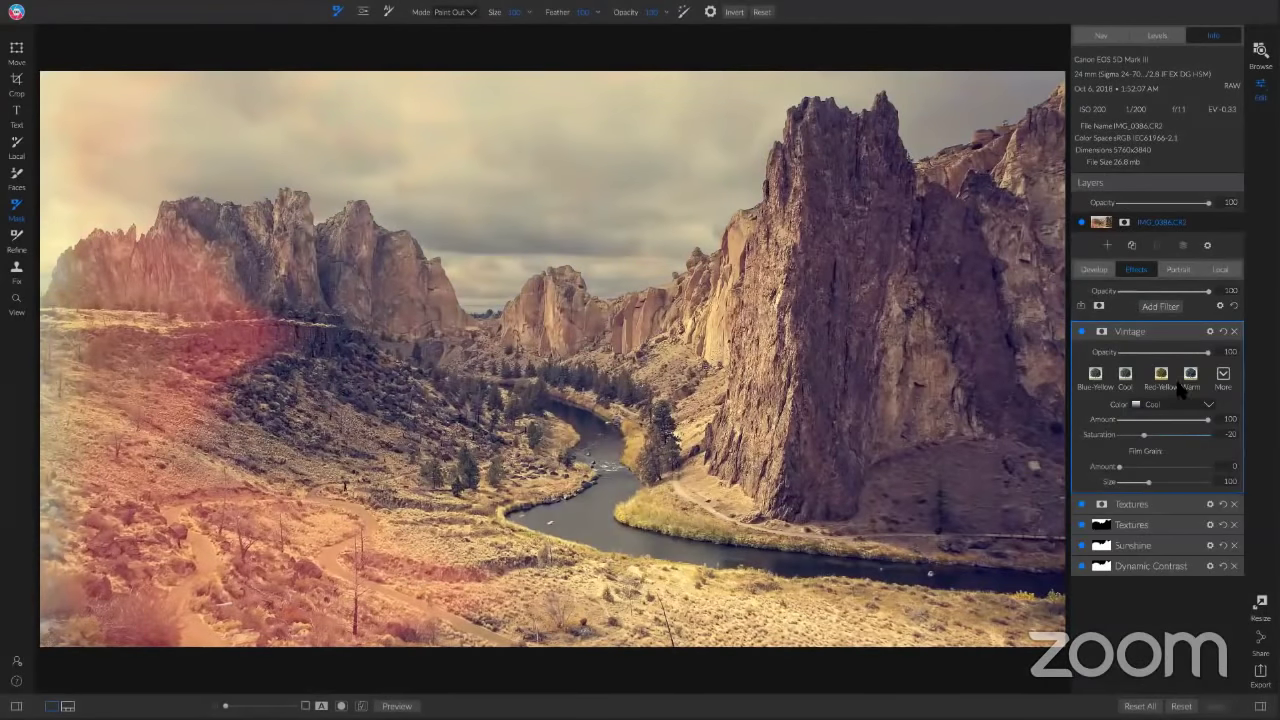
click(1190, 379)
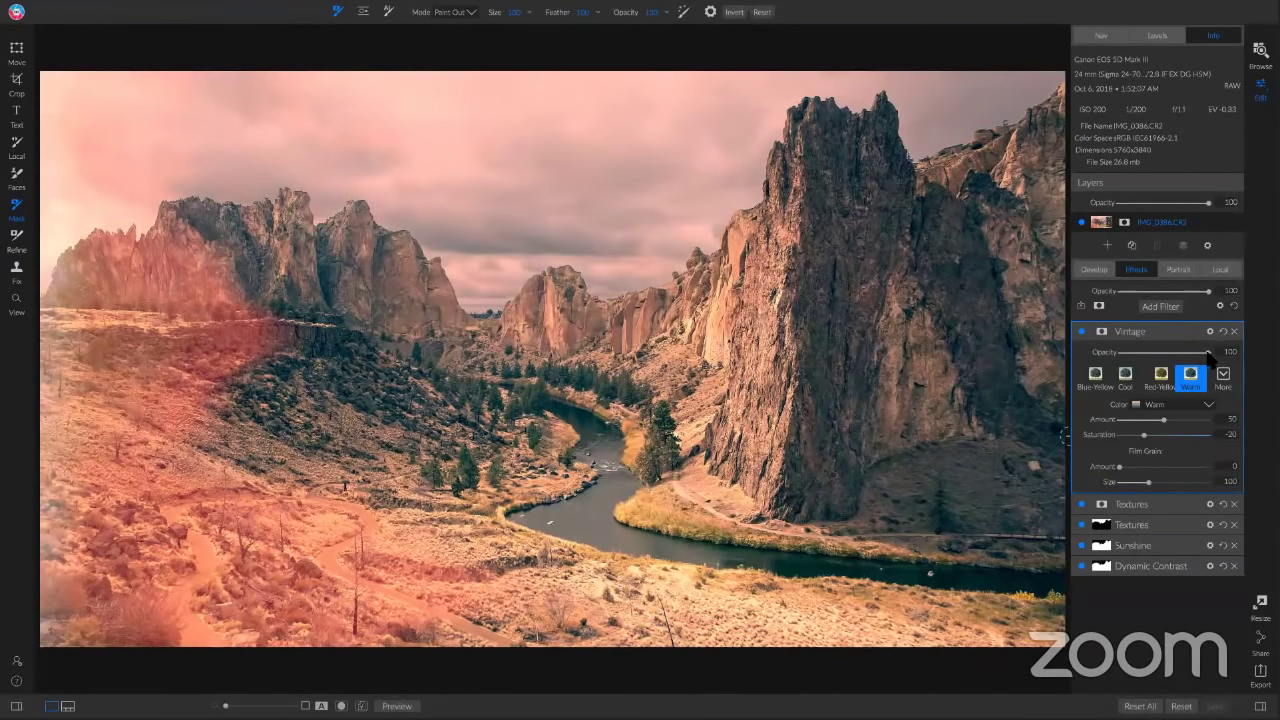
drag(1210, 357, 1181, 358)
key(backslash)
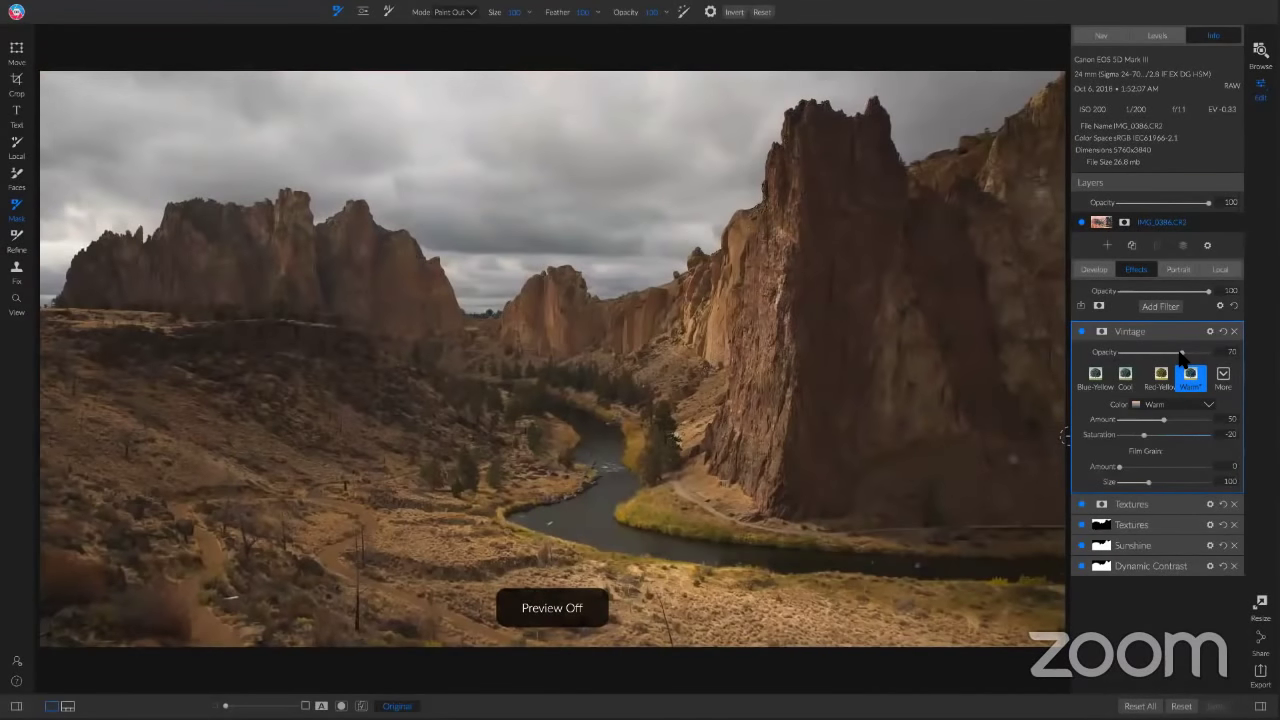
key(backslash)
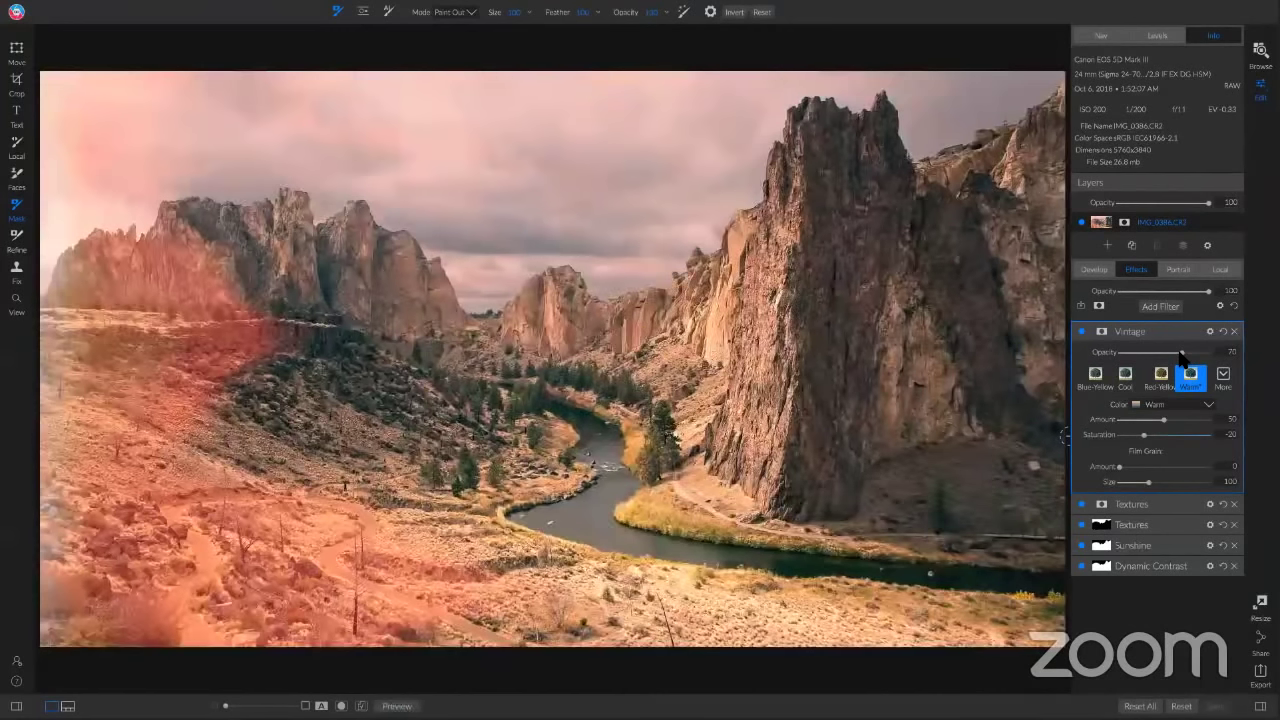
key(backslash)
key(backslash)
Step: Add a Sharpening filter to the canyon photo and invert its mask so the sharpening is hidden everywhere
click(1161, 307)
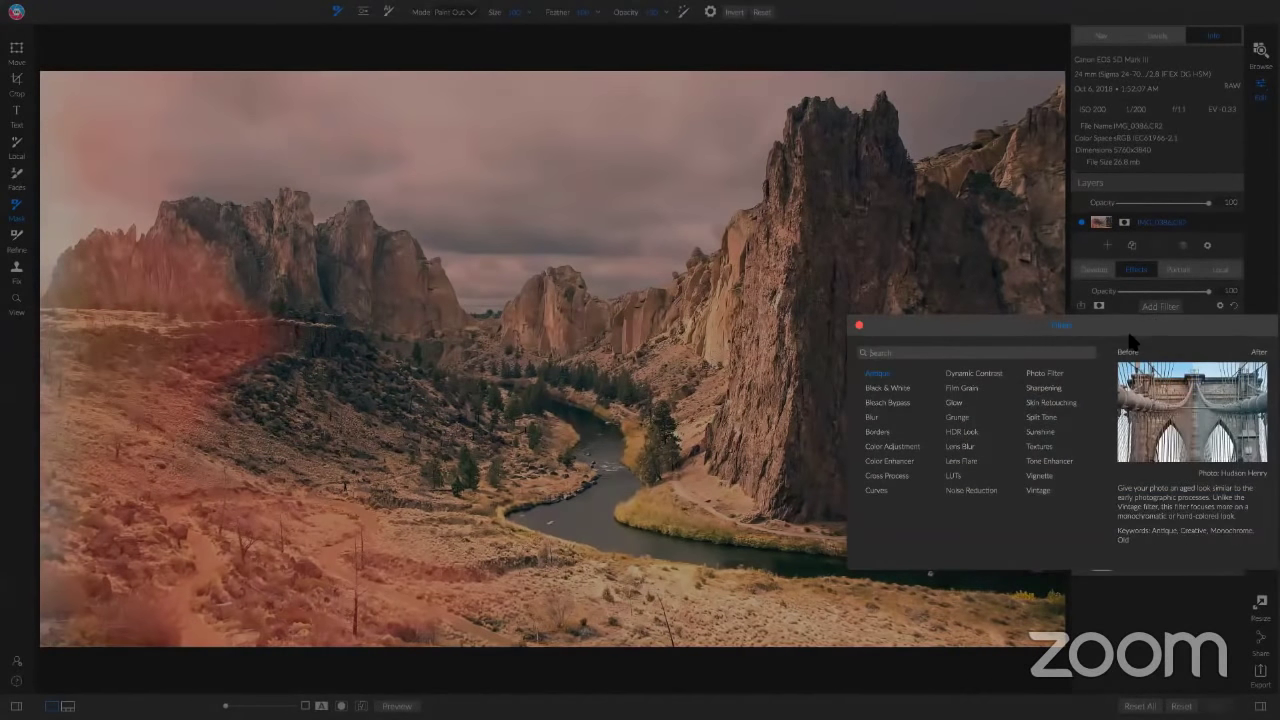
click(1046, 388)
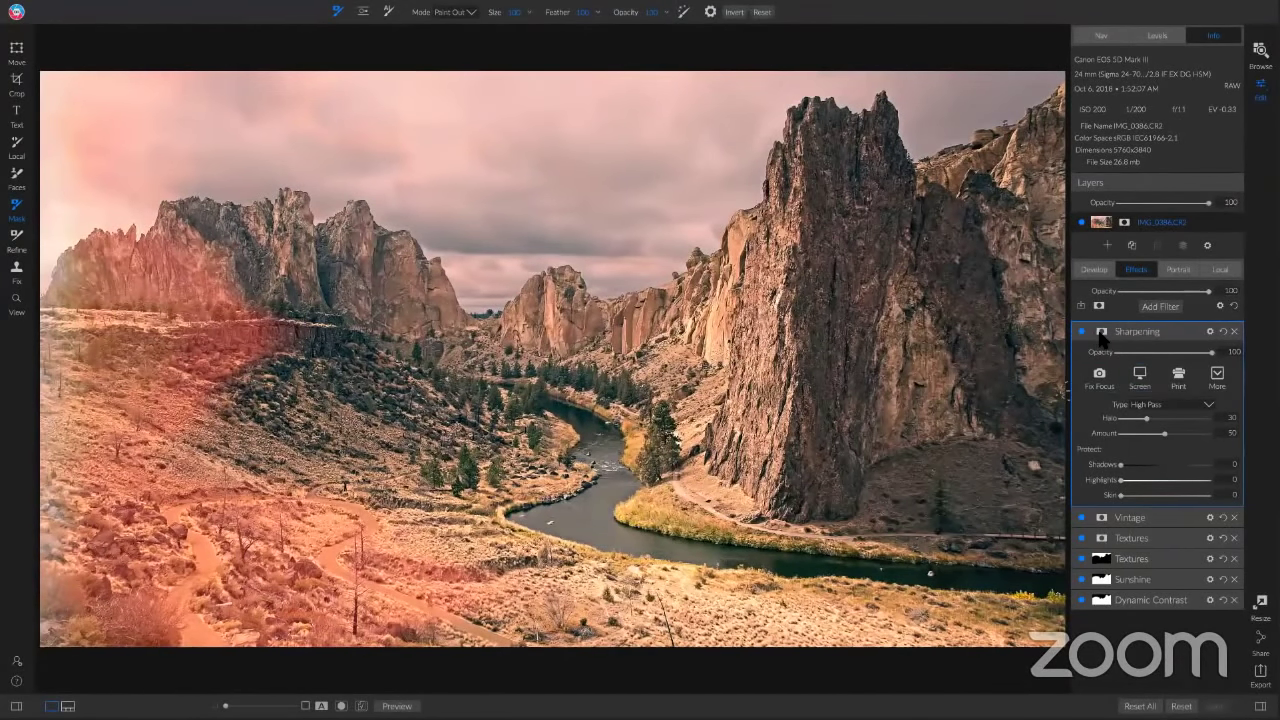
click(1101, 331)
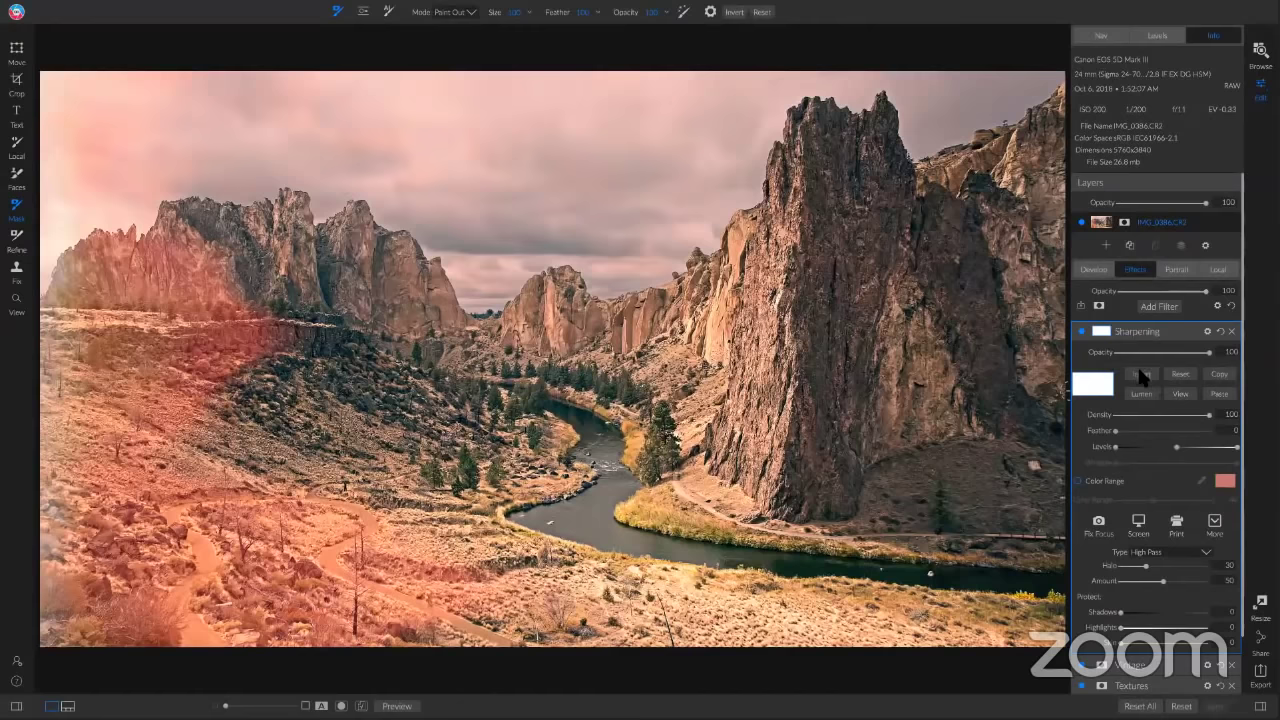
click(1142, 374)
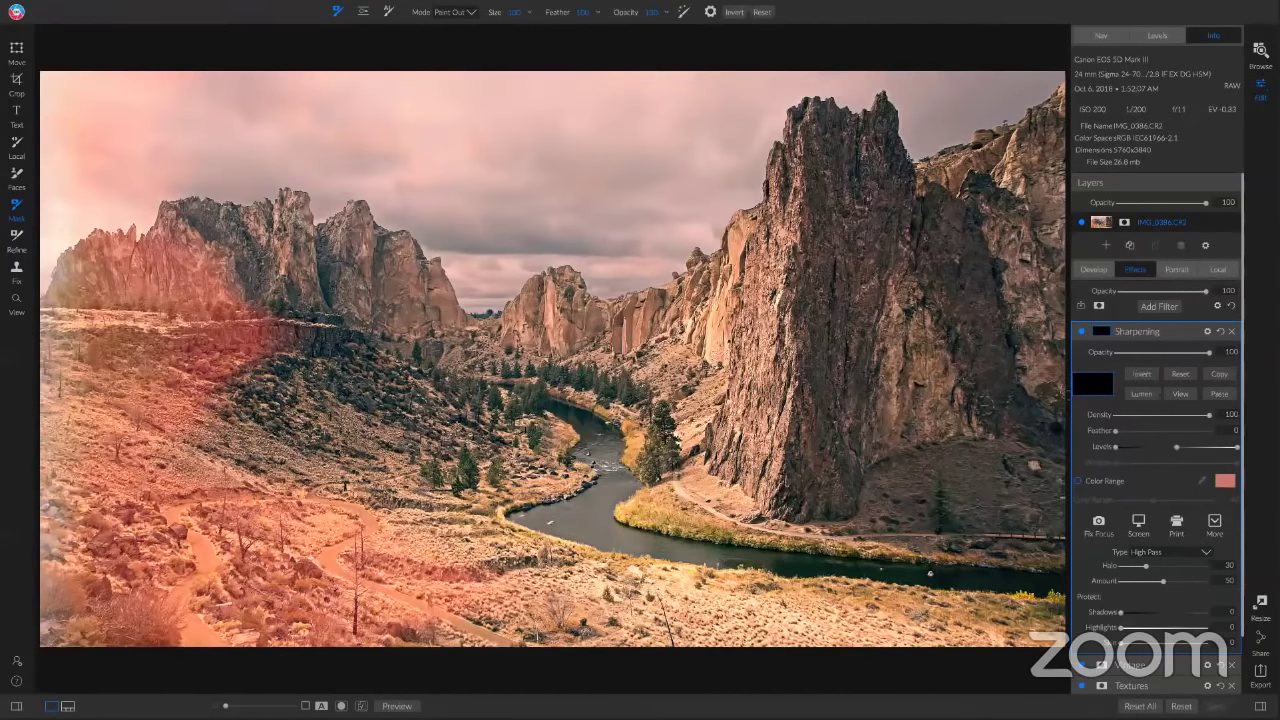
Step: Paint the sharpening in around the river bend and the base of the large cliff, and compare the photo with the original
drag(466, 508, 137, 525)
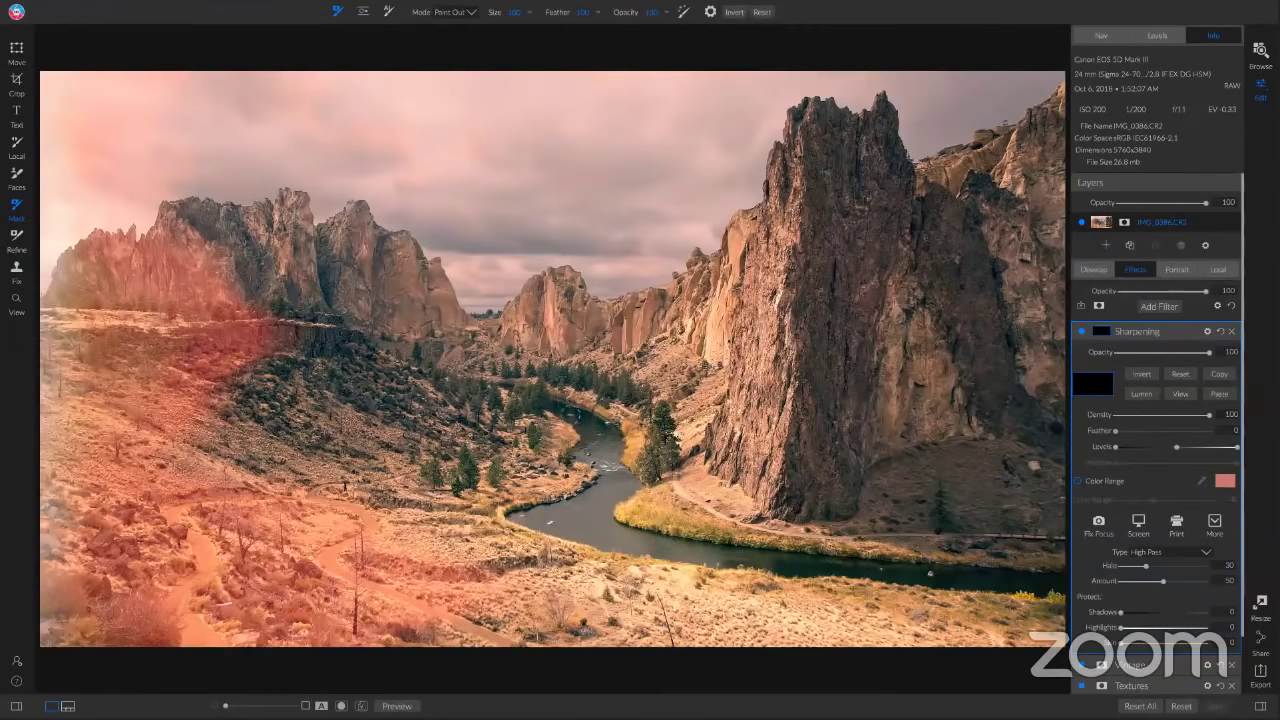
key(x)
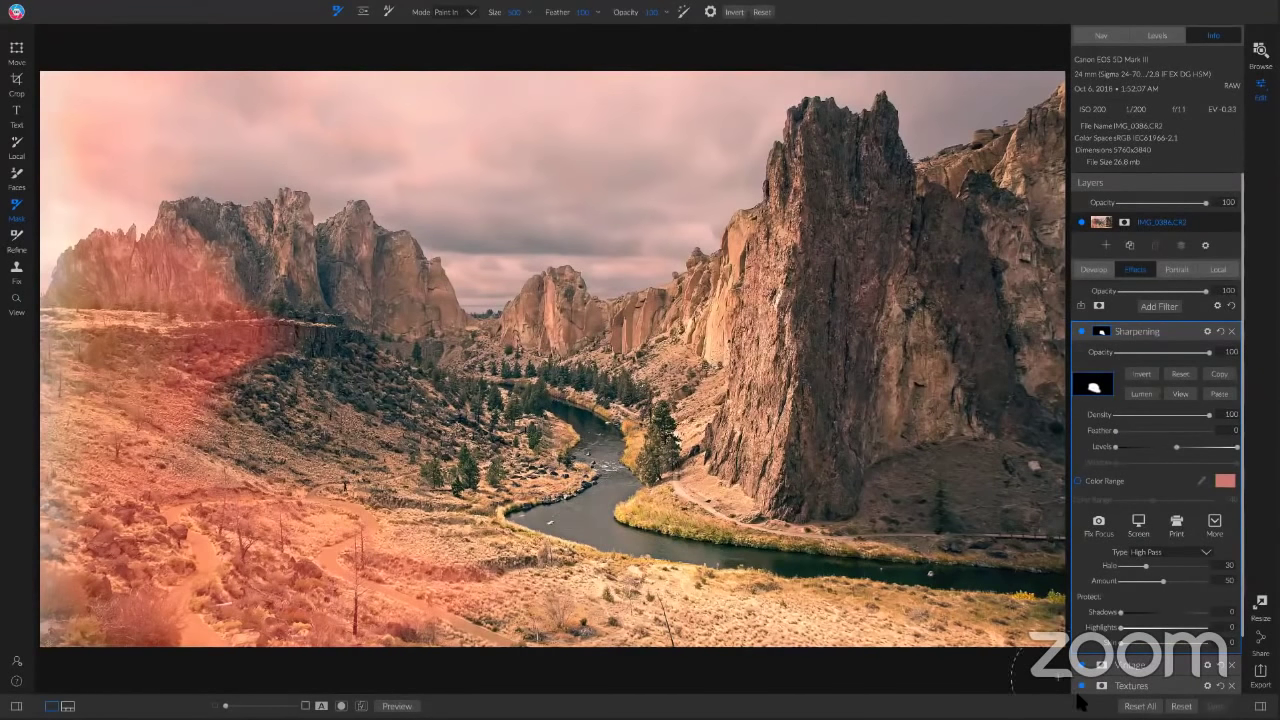
key(backslash)
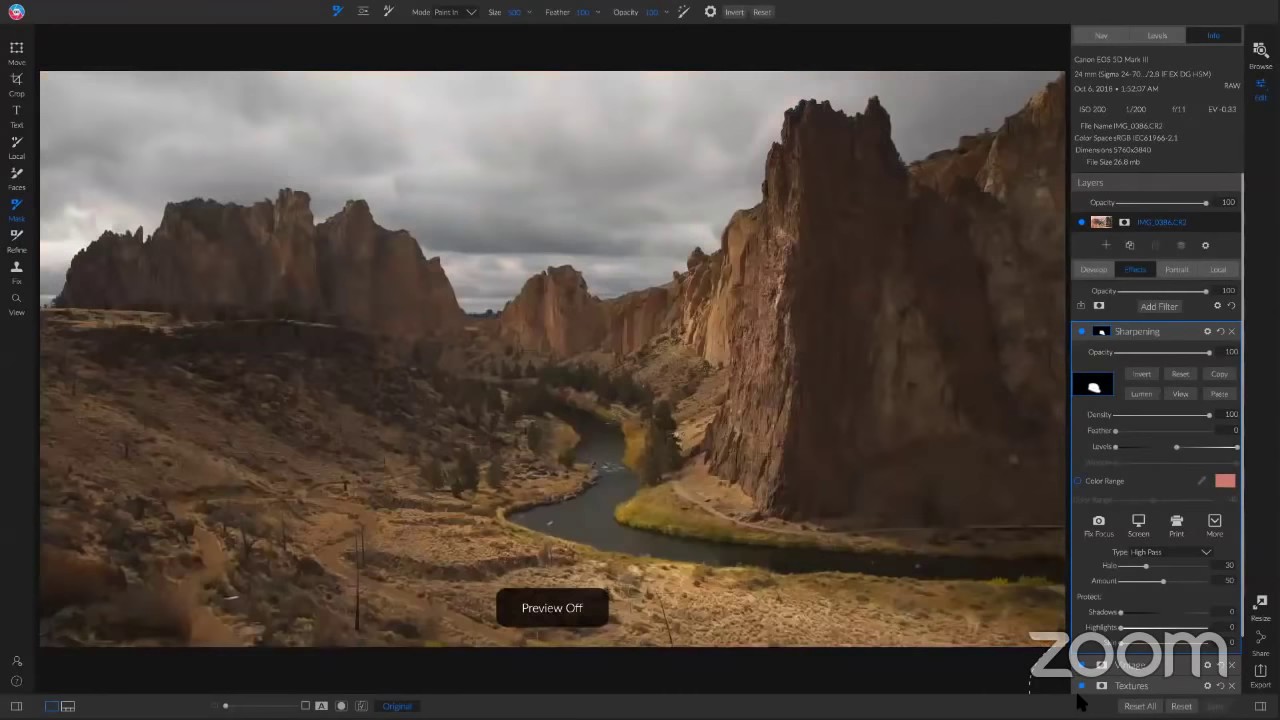
key(backslash)
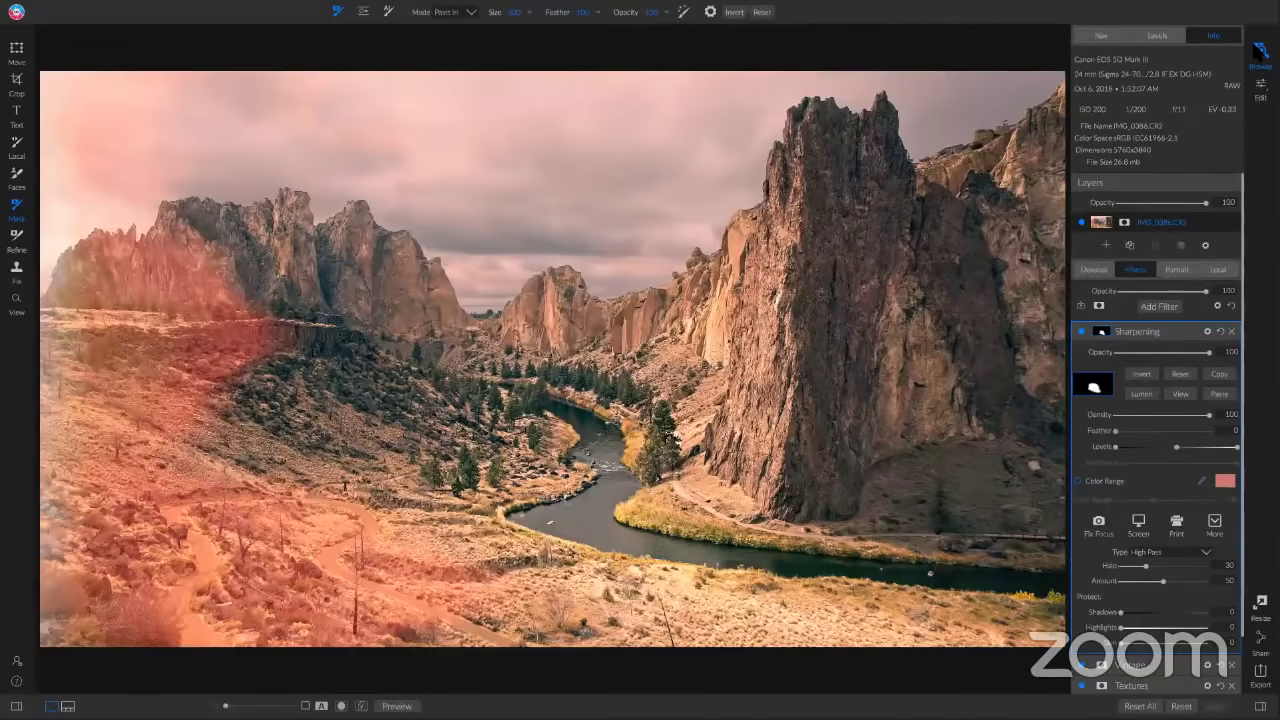
Step: Look for a portrait to edit in the Demo DK folder on the Samsung_T5 drive and in the Portrait Demo and Overview Demo albums
click(1260, 55)
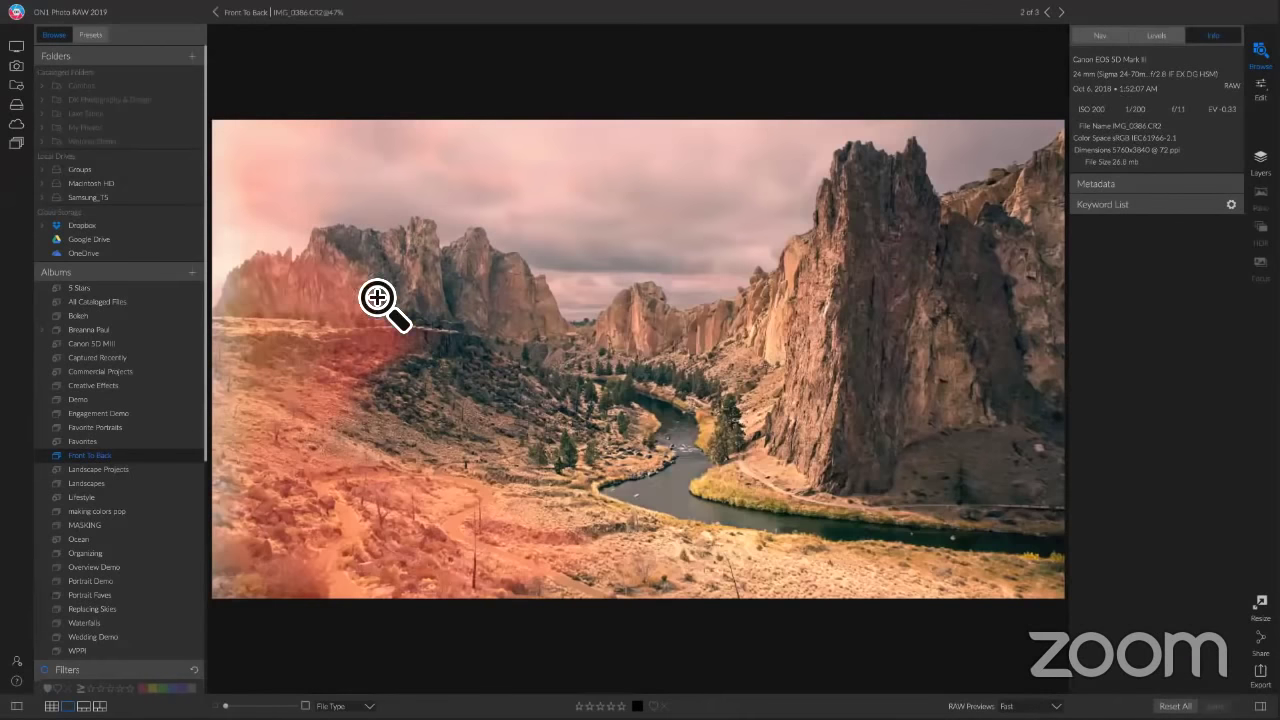
click(87, 197)
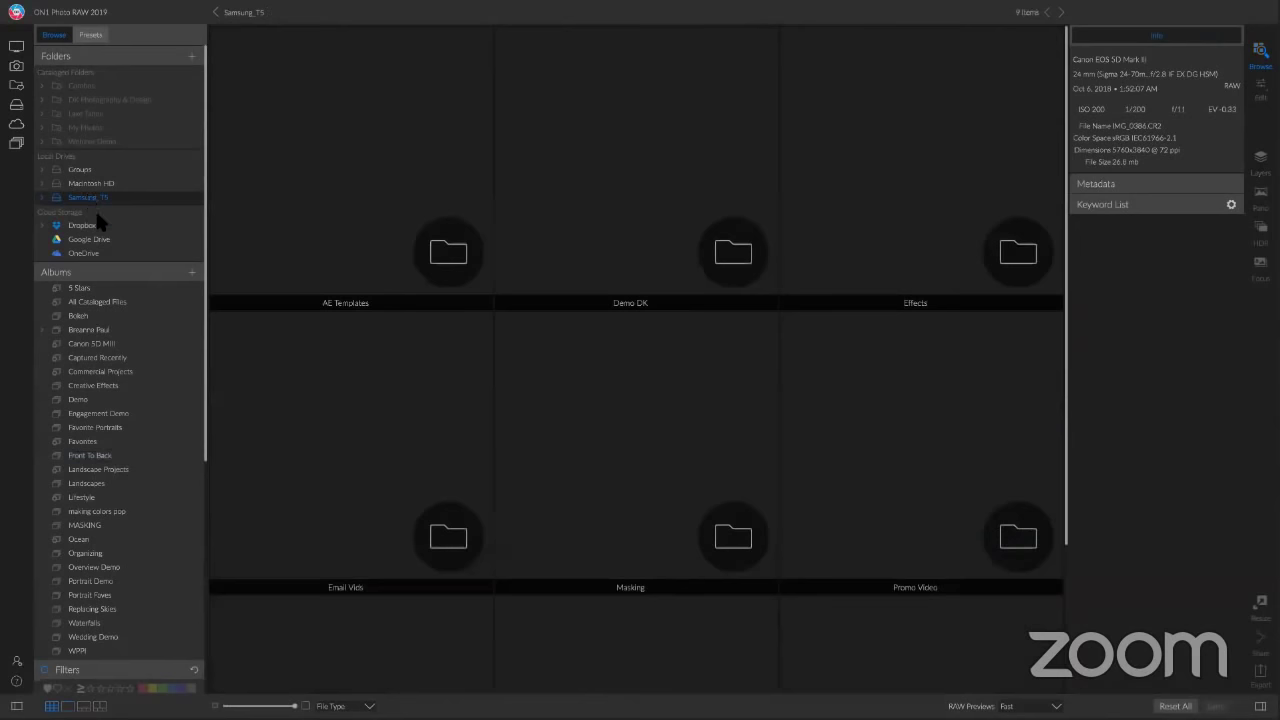
scroll(624, 262, down, 2)
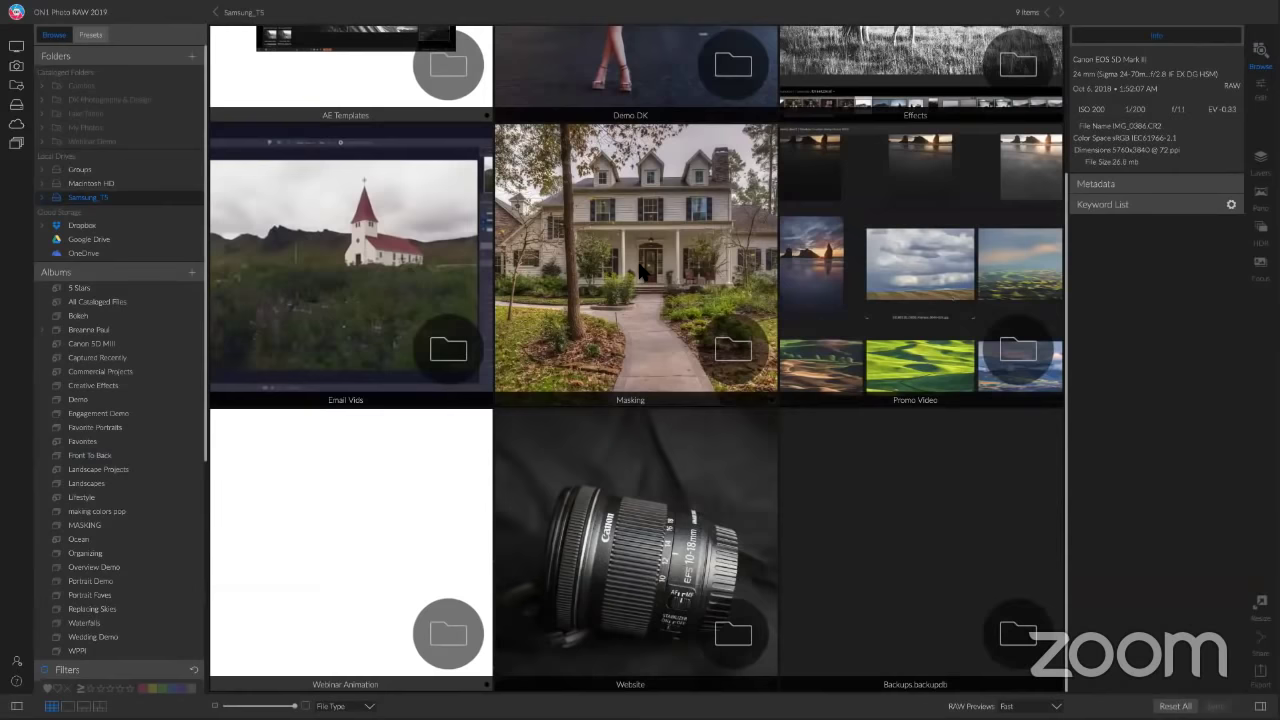
scroll(640, 272, up, 1)
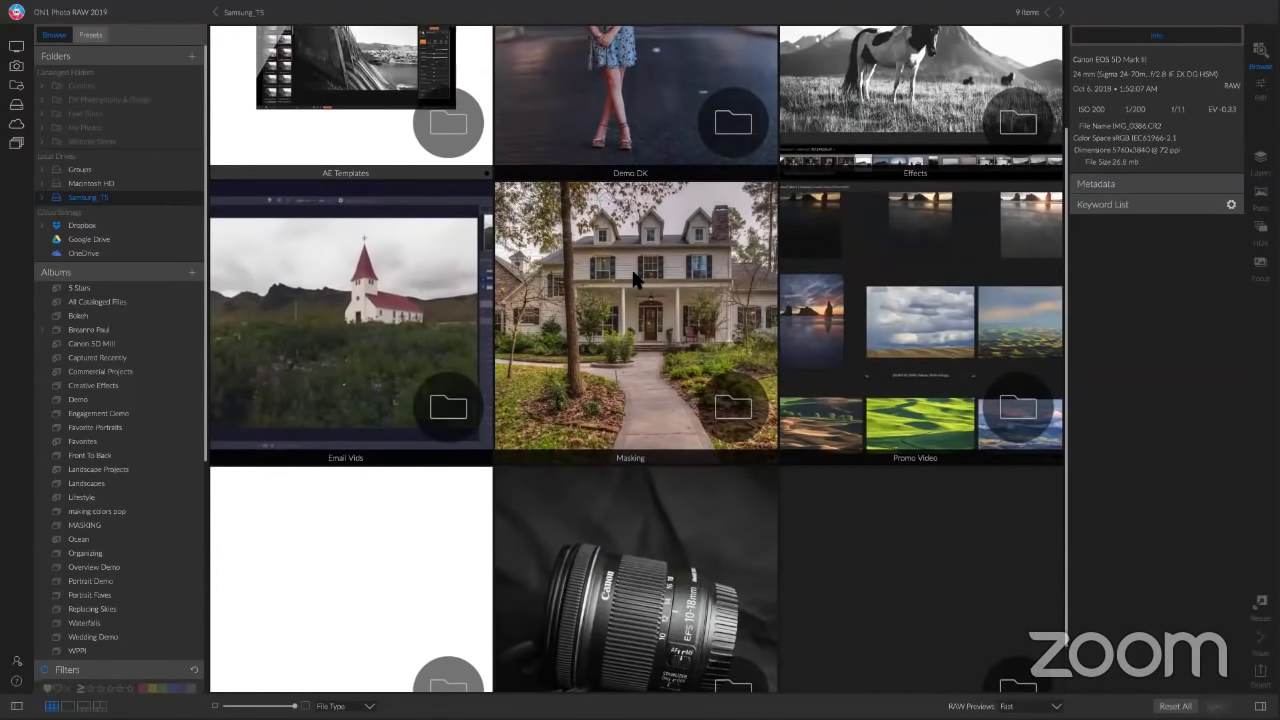
scroll(637, 281, up, 1)
scroll(653, 172, up, 1)
click(653, 172)
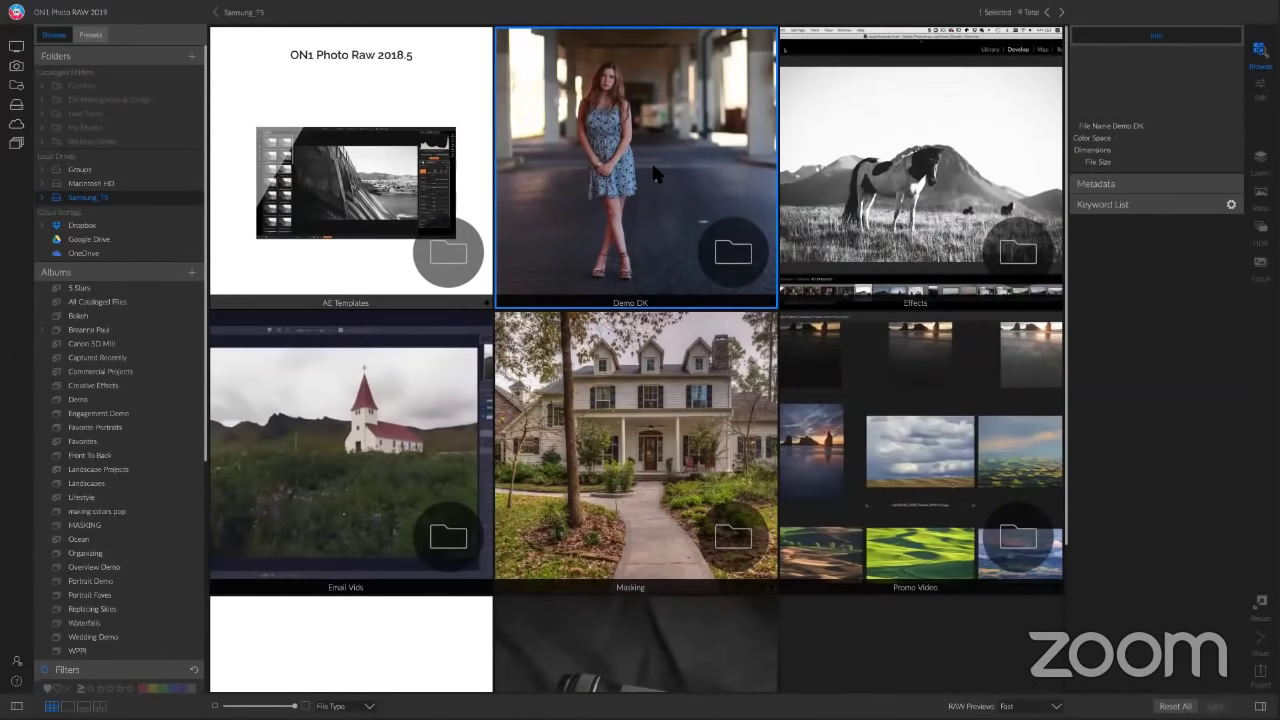
double_click(651, 160)
double_click(981, 163)
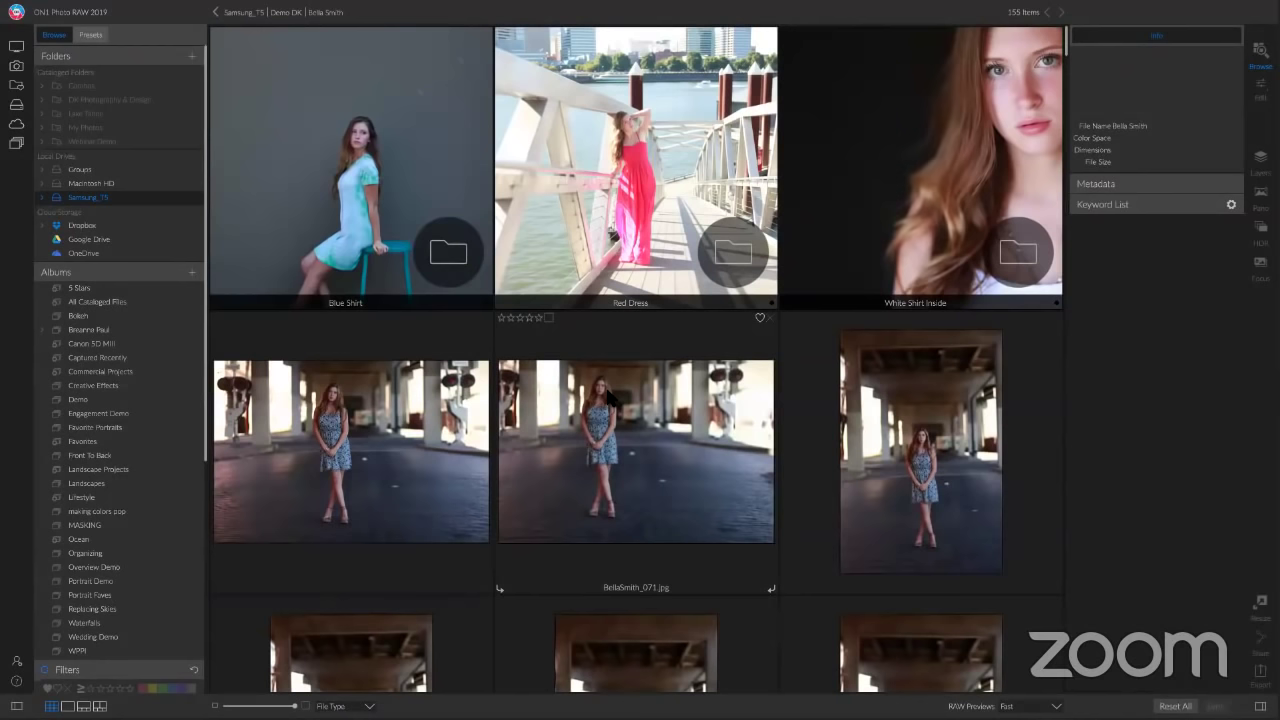
scroll(612, 395, down, 5)
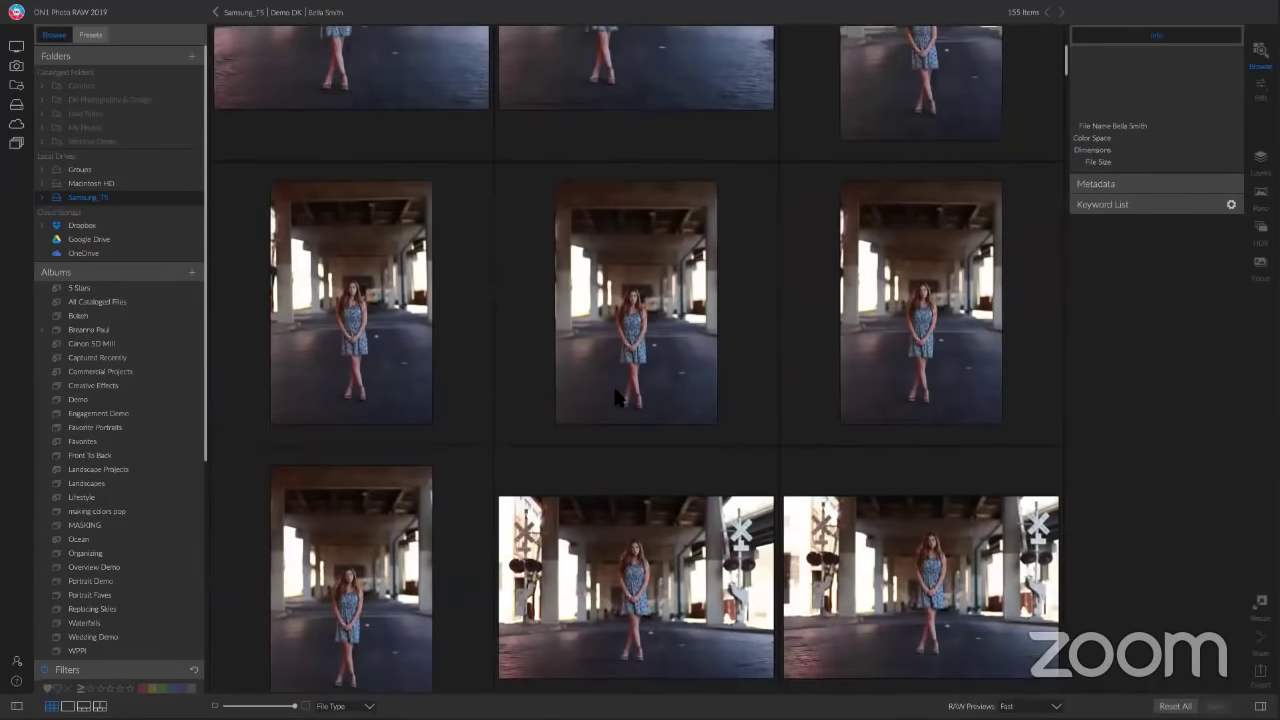
scroll(617, 397, down, 5)
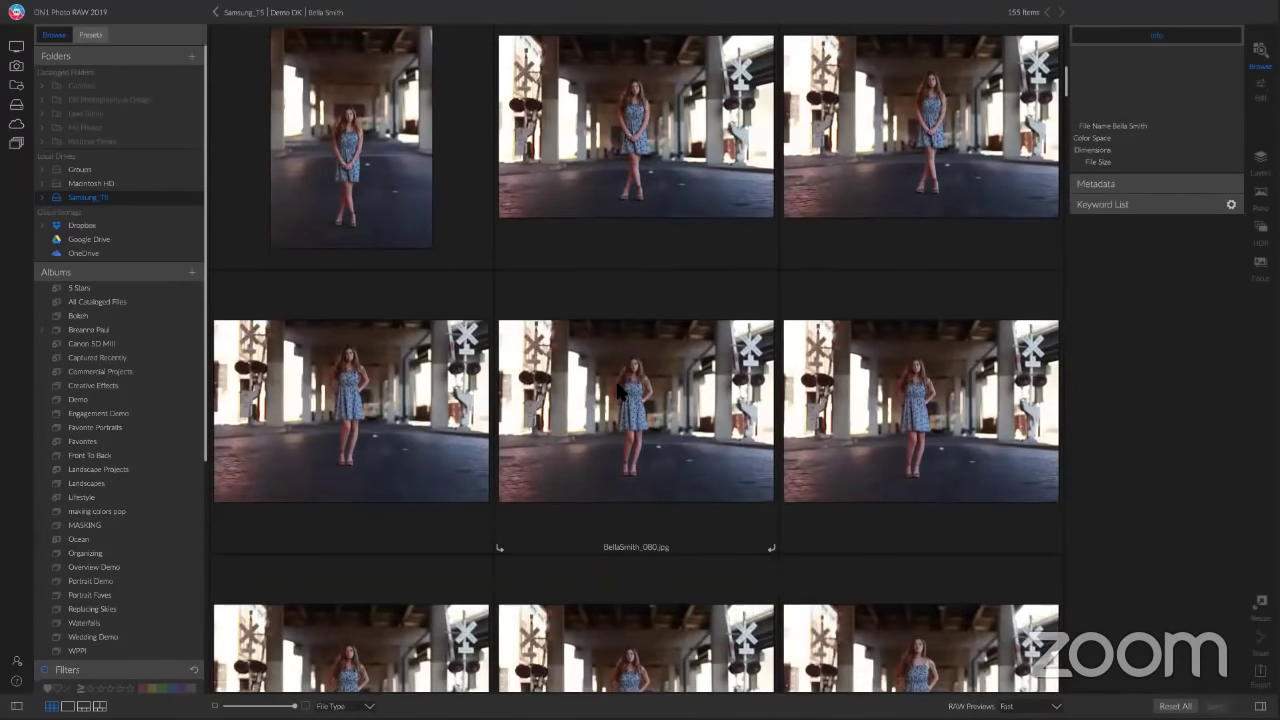
click(91, 582)
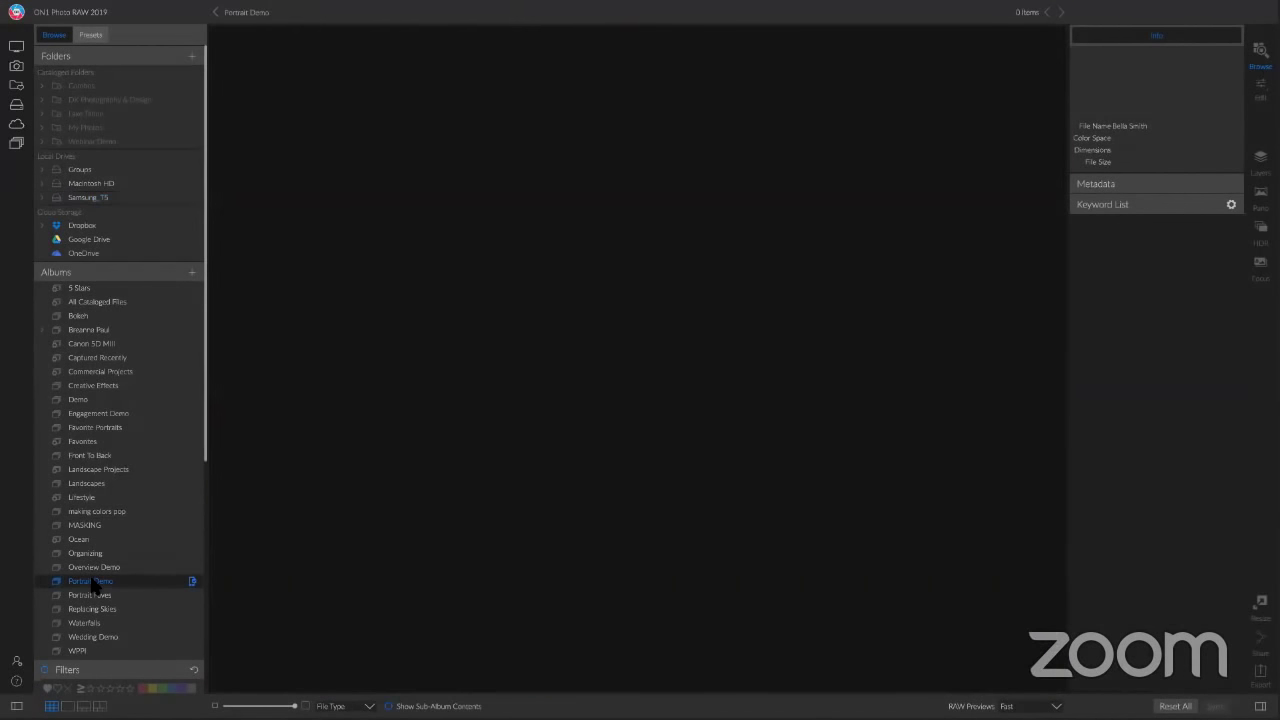
click(95, 569)
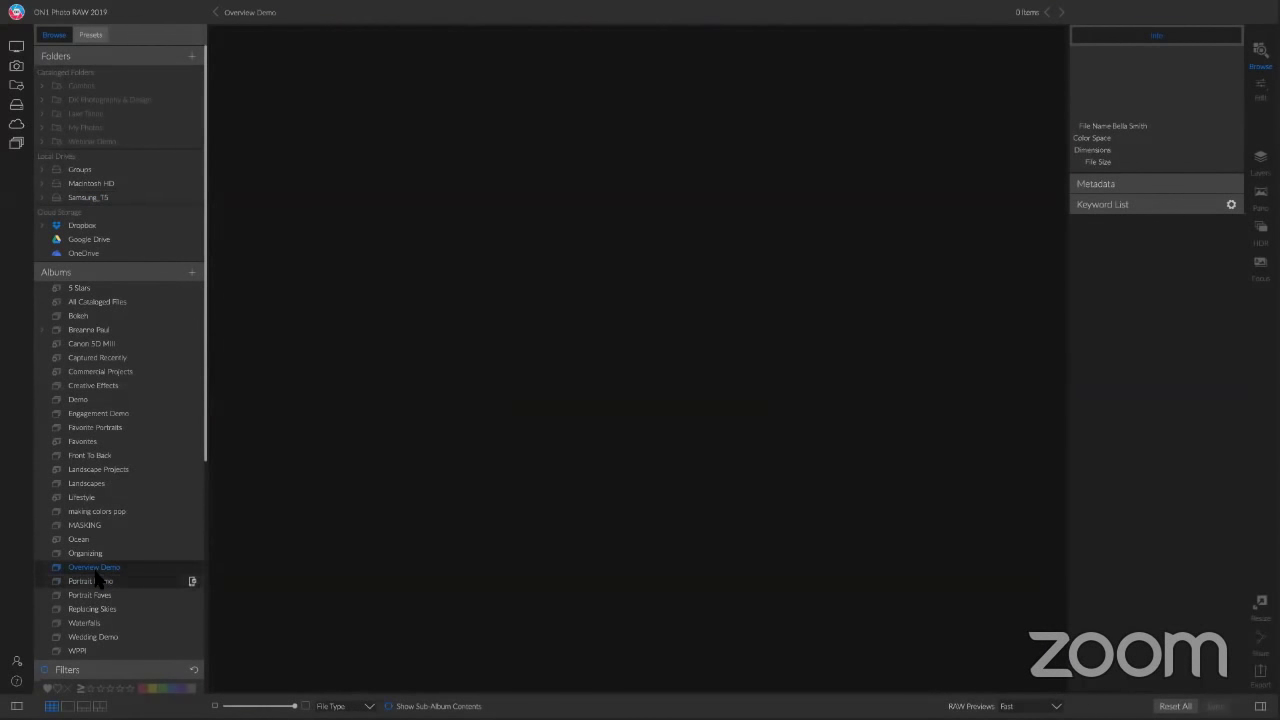
Step: Open the portrait DSC_8141.NEF for editing from the Dropbox folder whose cover shows a woman wearing a tiara
click(95, 226)
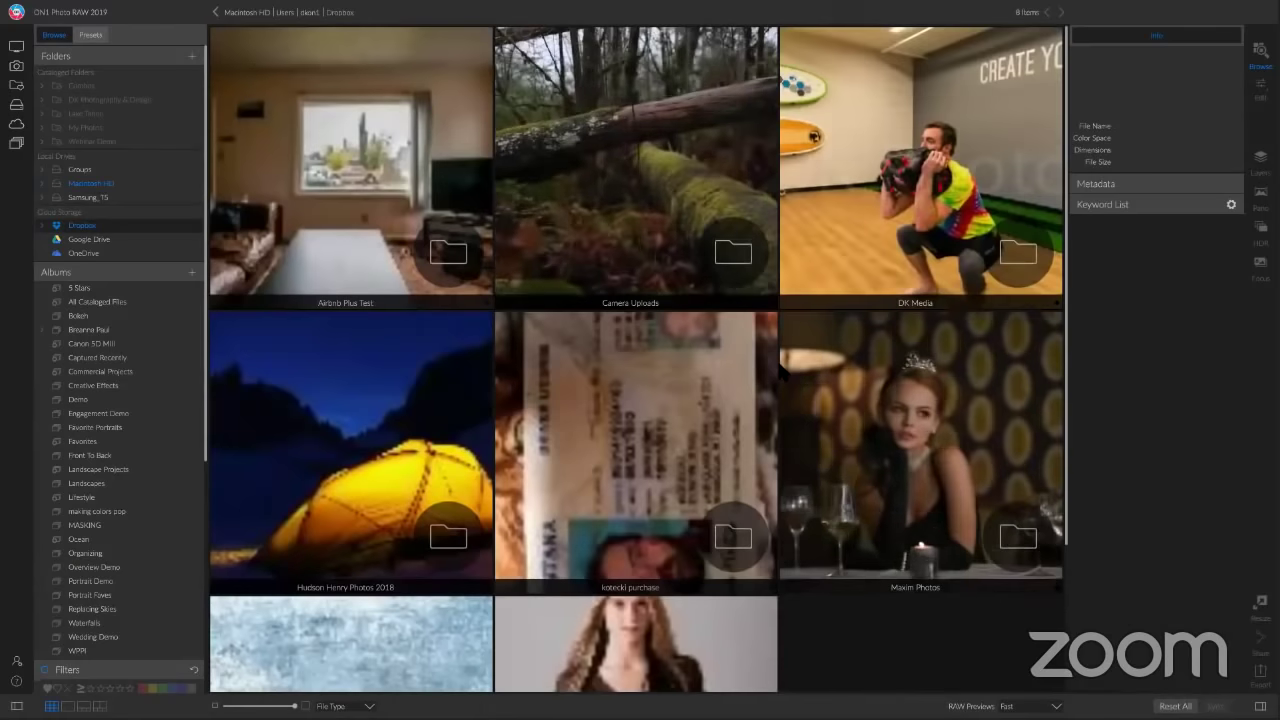
click(948, 425)
double_click(948, 425)
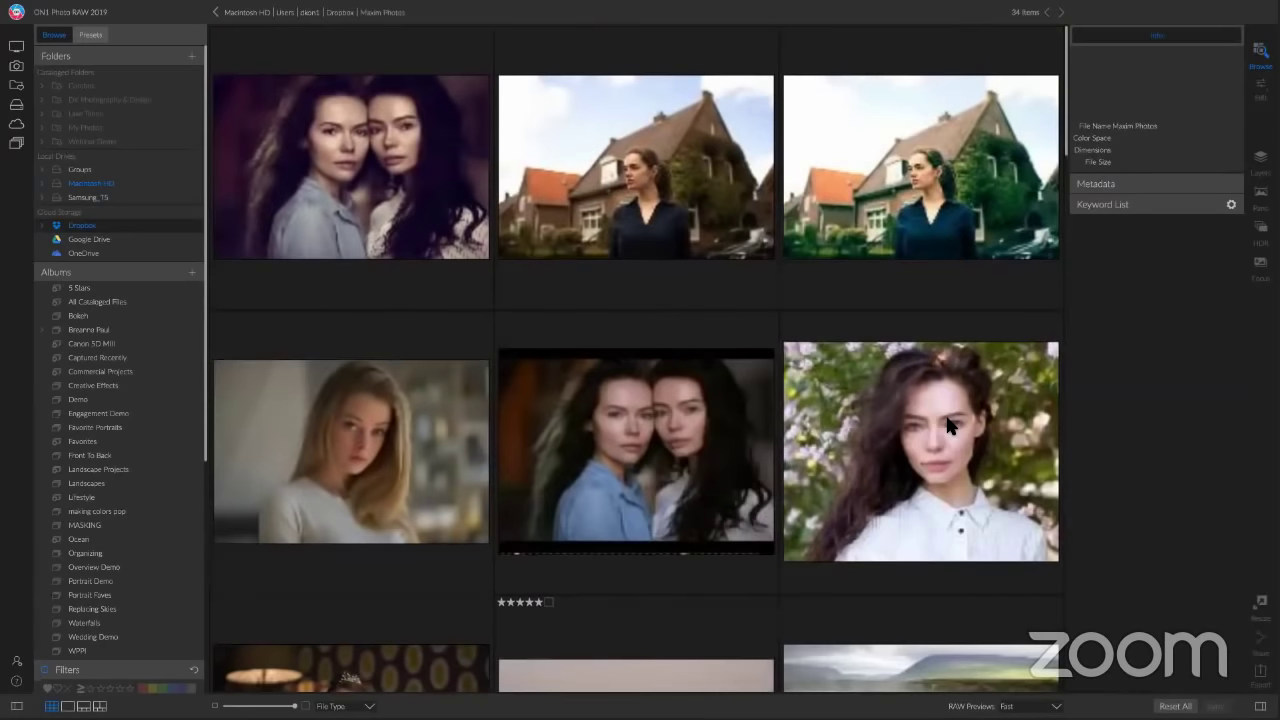
scroll(823, 444, down, 3)
scroll(825, 457, down, 8)
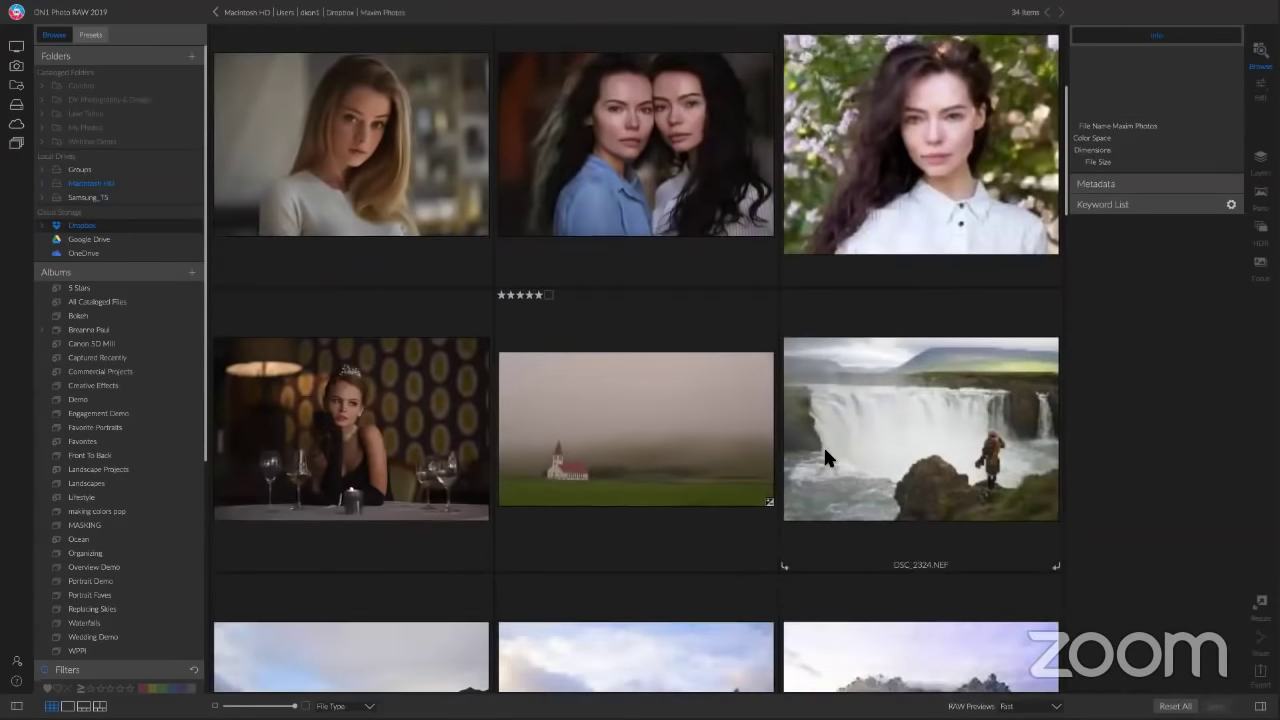
scroll(825, 457, down, 10)
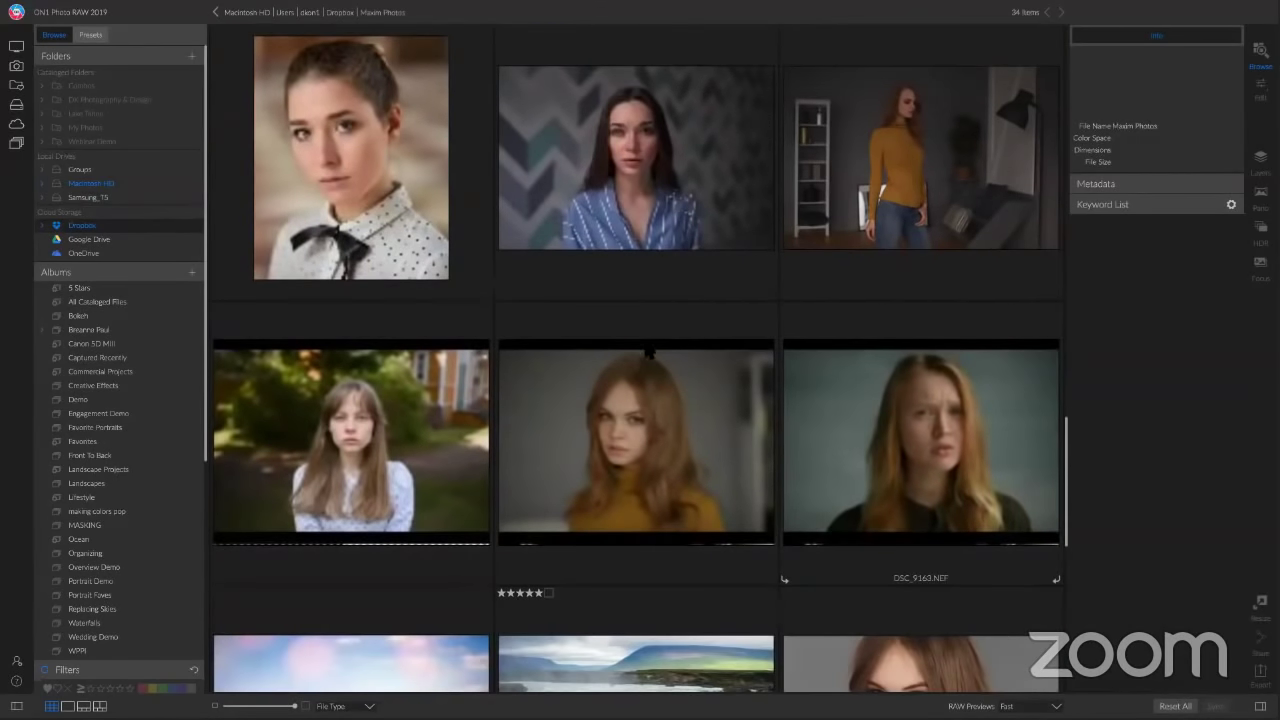
double_click(350, 160)
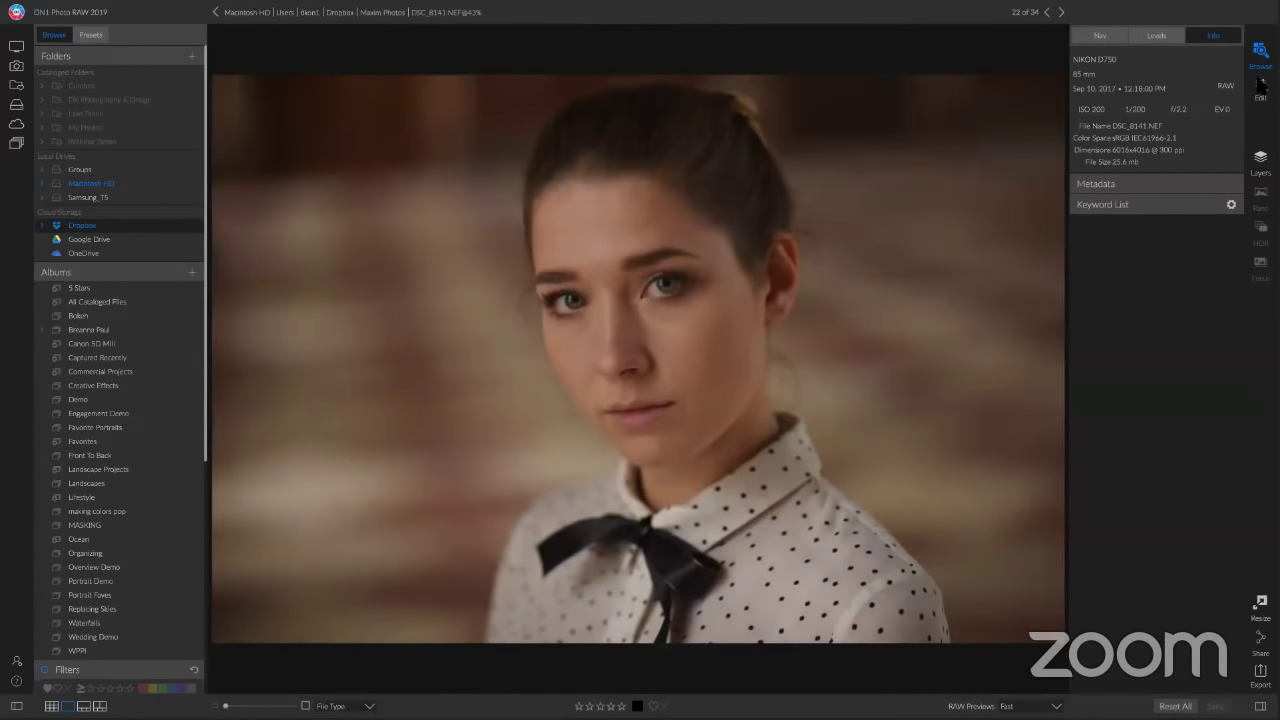
click(1260, 88)
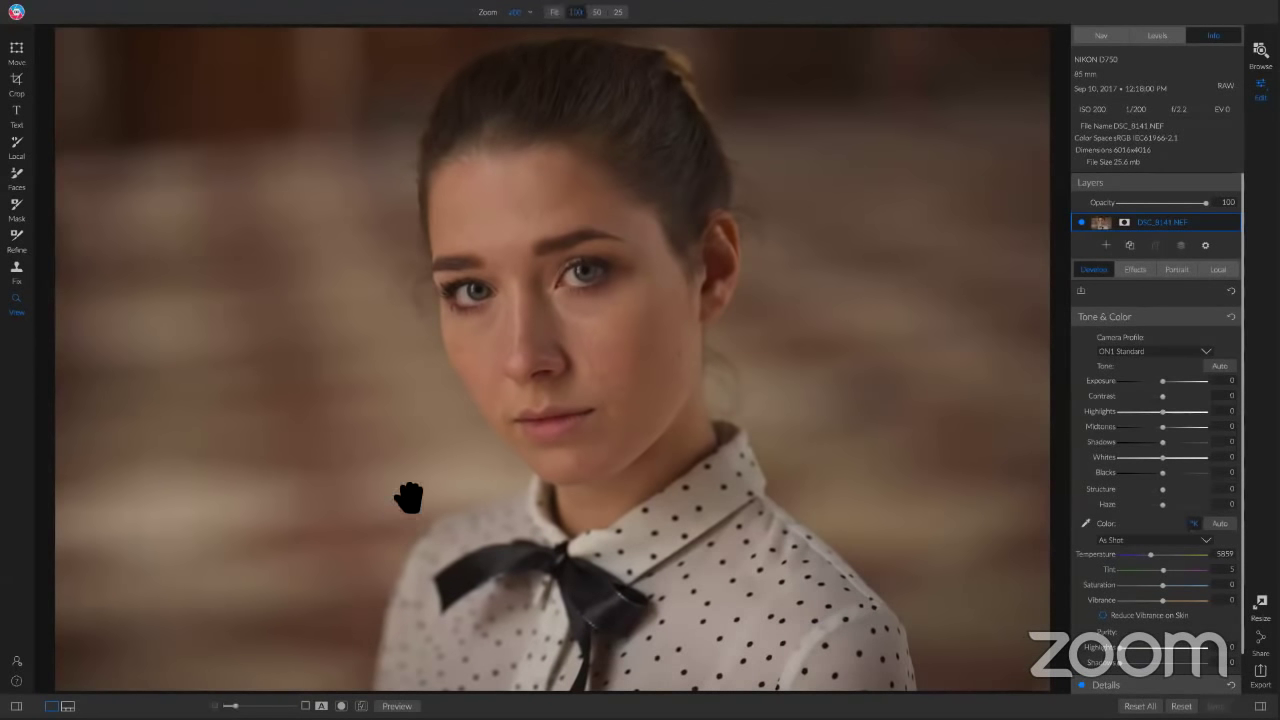
Step: Crop the portrait to a vertical 4x5 (8x10) ratio that frames the woman's whole head and the black bow
key(c)
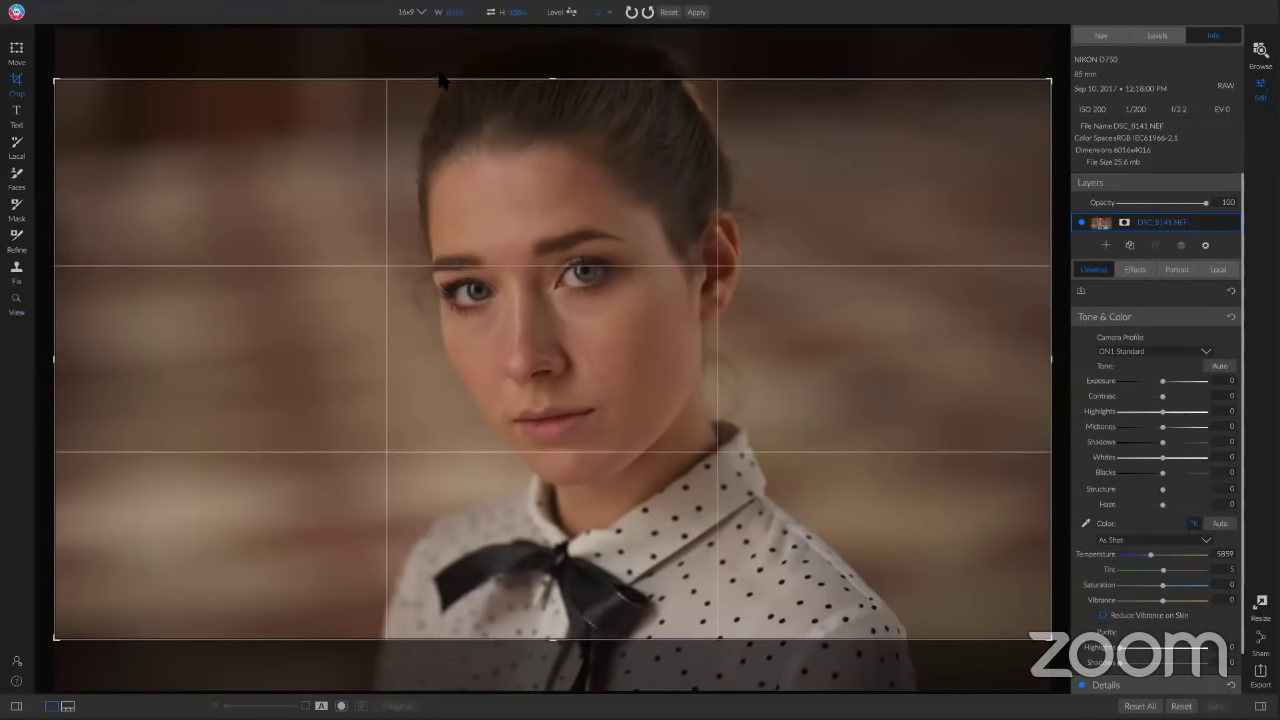
click(420, 13)
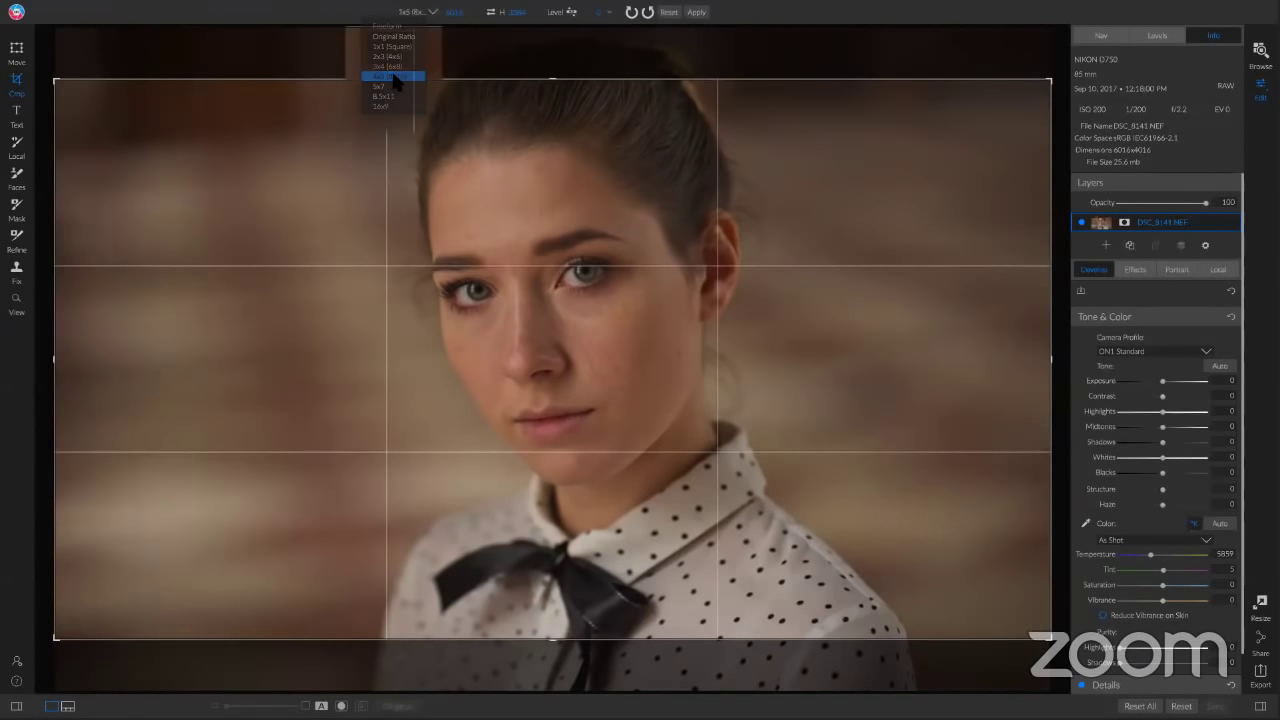
click(395, 77)
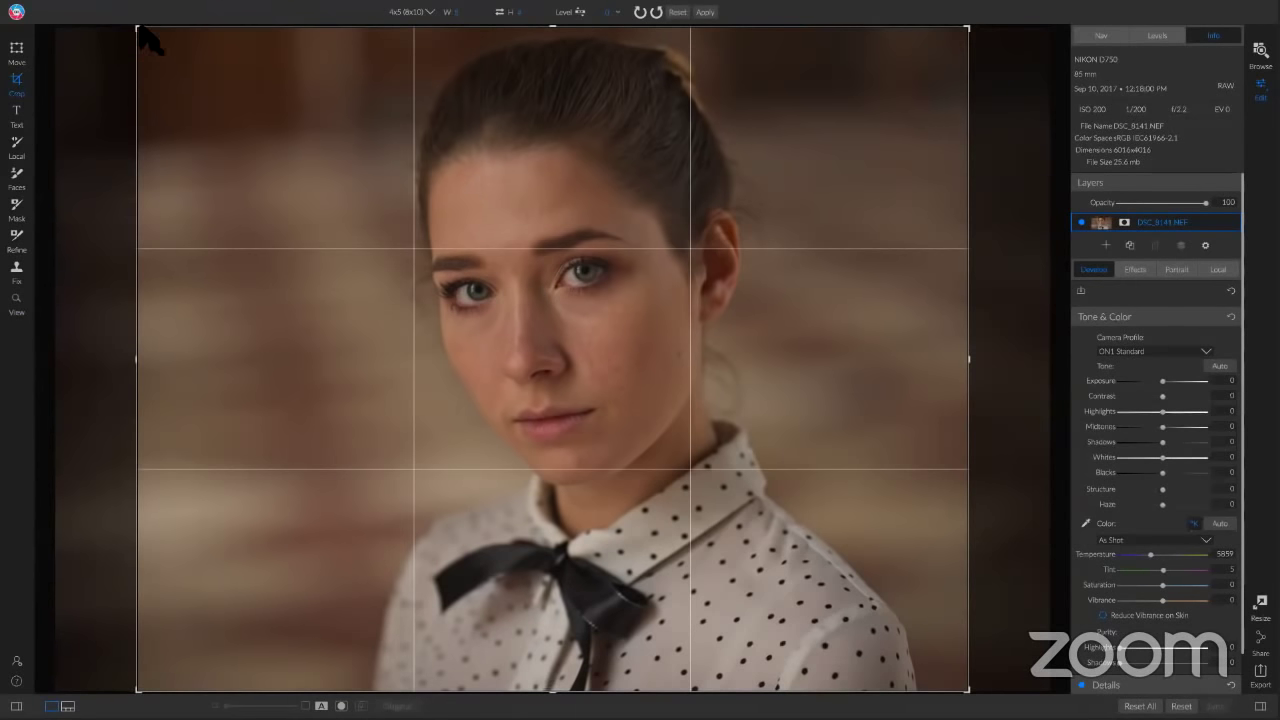
drag(151, 40, 175, 52)
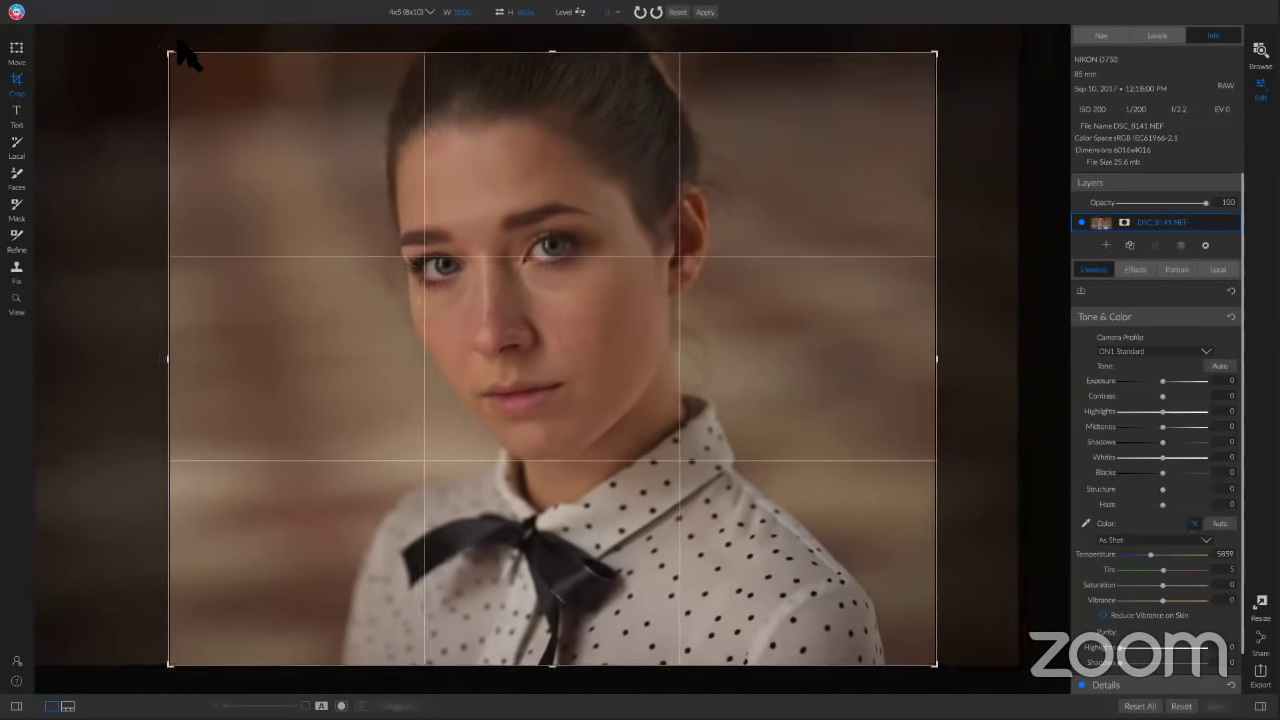
drag(663, 266, 656, 270)
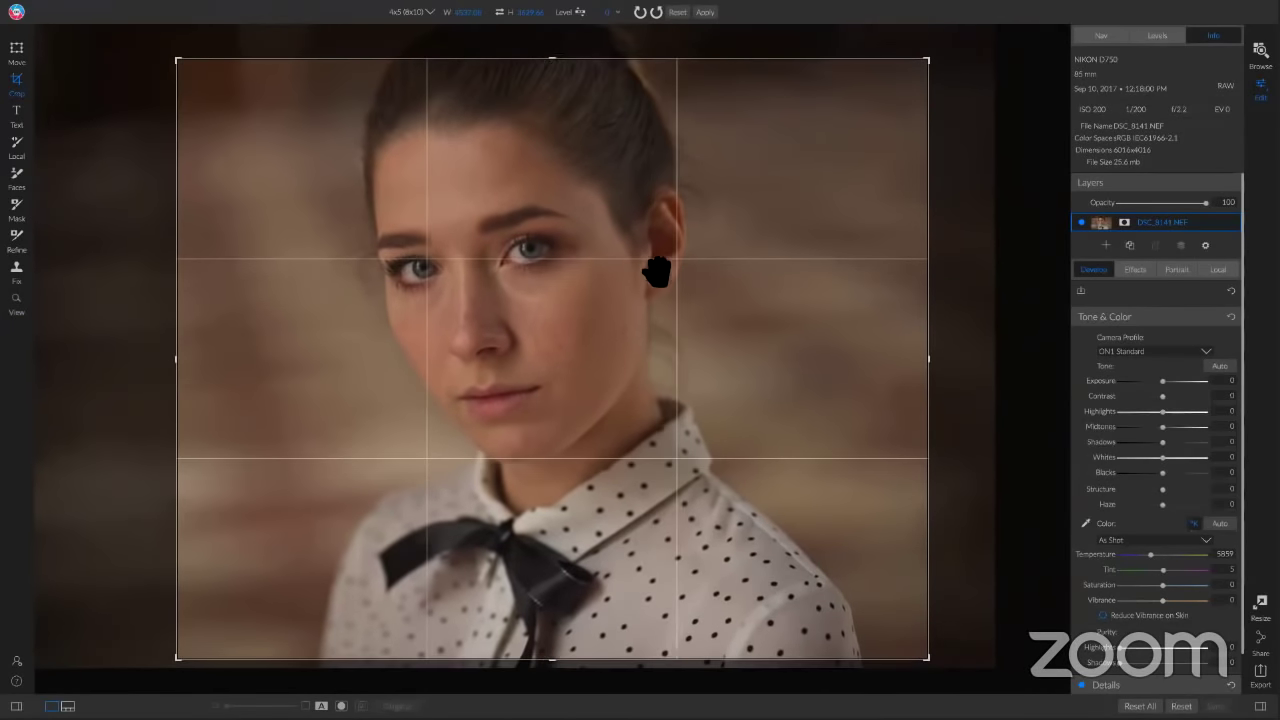
click(498, 12)
drag(570, 232, 535, 229)
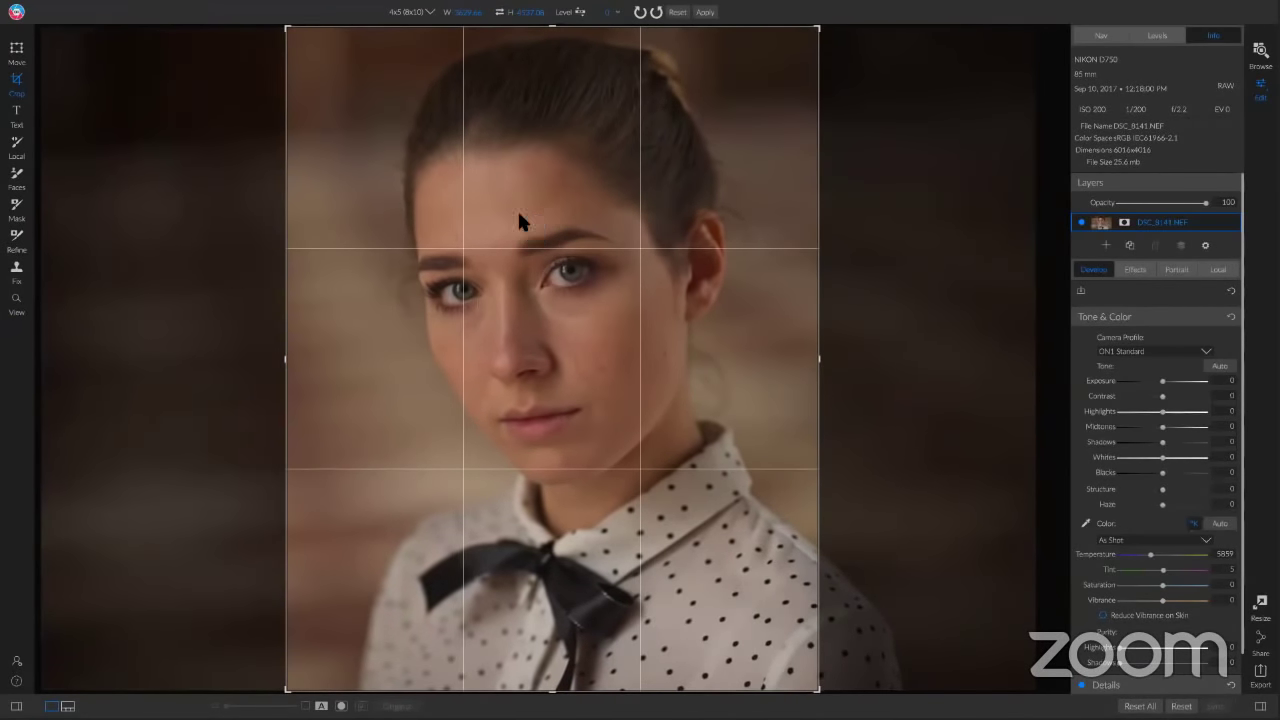
key(z)
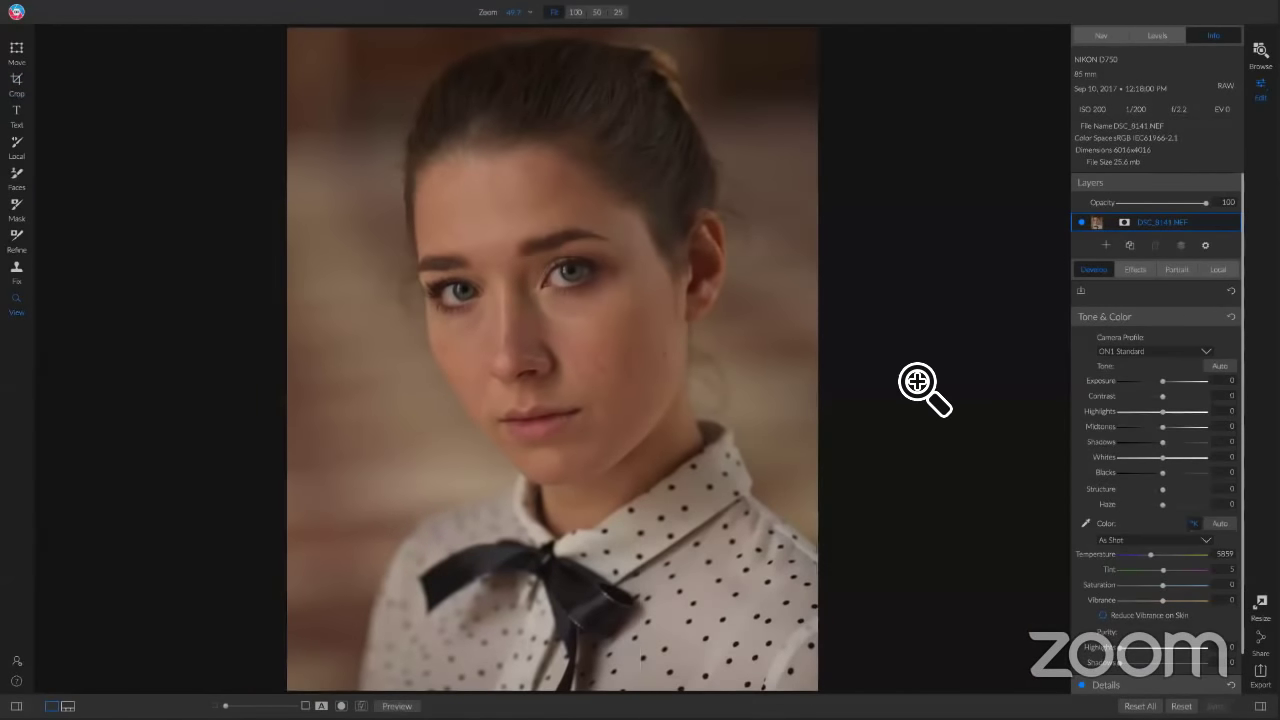